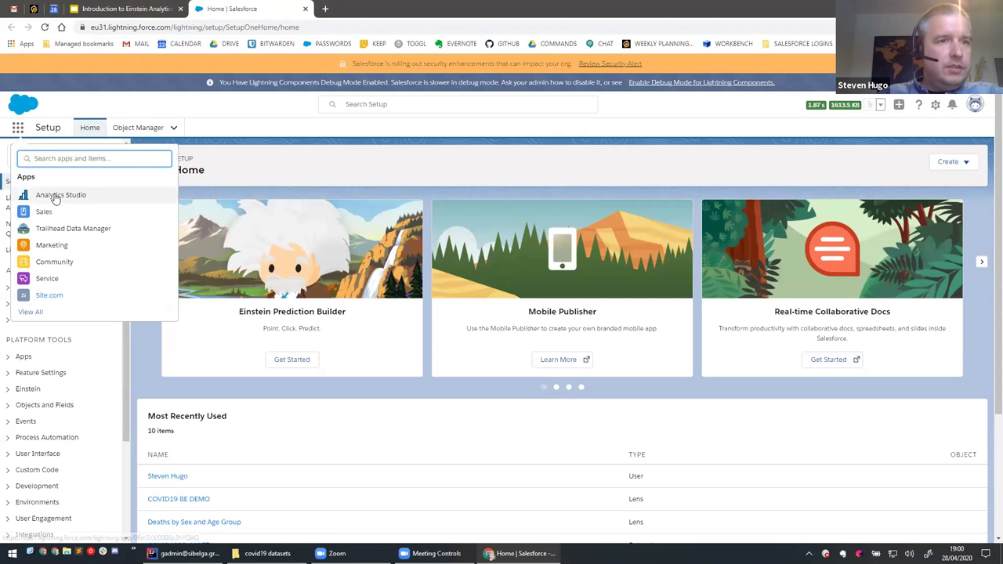
Launch Analytics Studio from the Setup app launcher, dismiss the launcher in Setup, and return to the Analytics Studio page.
{"action": "left_click", "coordinate": [55, 197]}
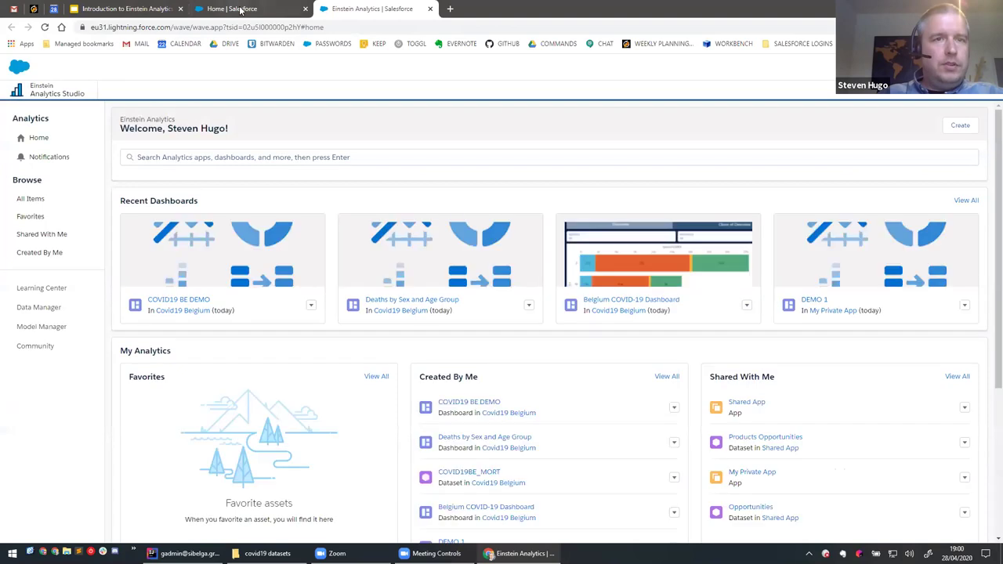
{"action": "left_click", "coordinate": [241, 9]}
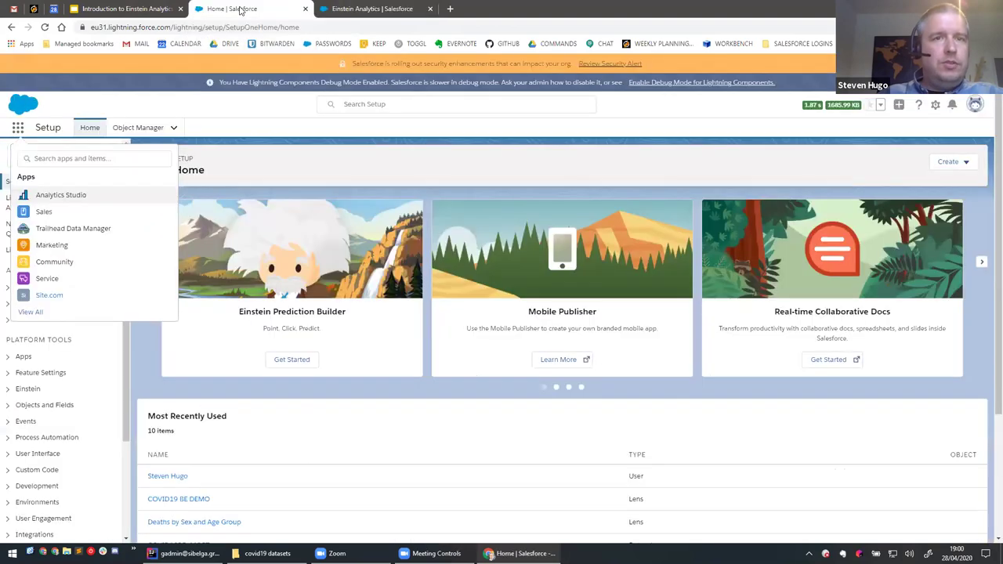
{"action": "left_click", "coordinate": [232, 107]}
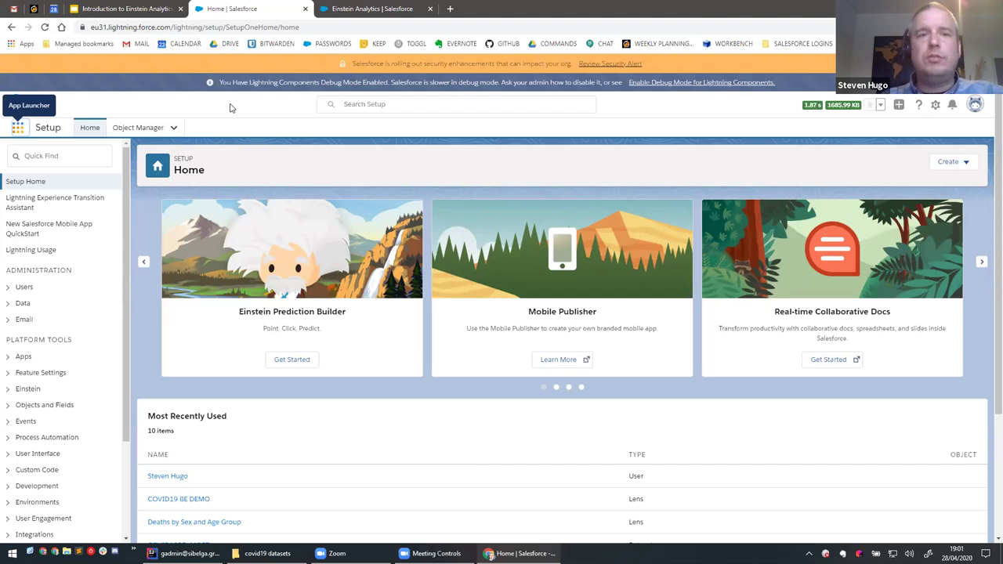
{"action": "left_click", "coordinate": [348, 9]}
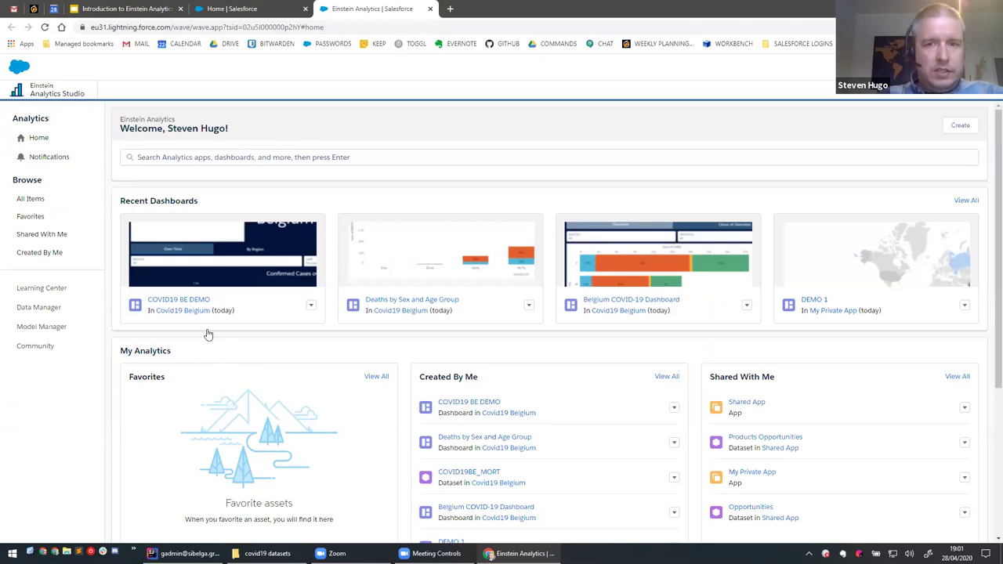
Browse all analytics items, check the favorites, and return to the list of all items.
{"action": "left_click", "coordinate": [41, 203]}
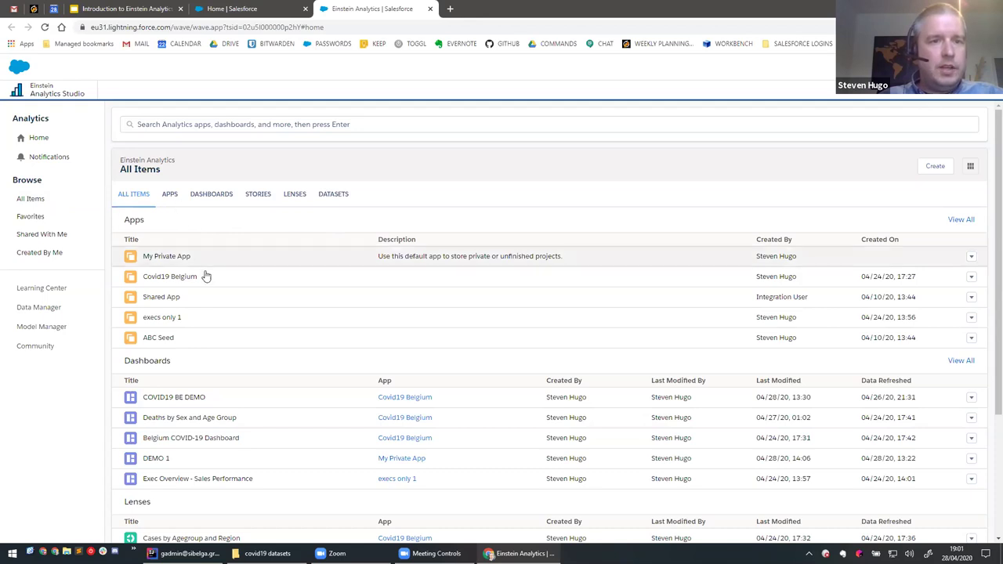
{"action": "scroll", "coordinate": [209, 290], "scroll_direction": "down", "scroll_amount": 3}
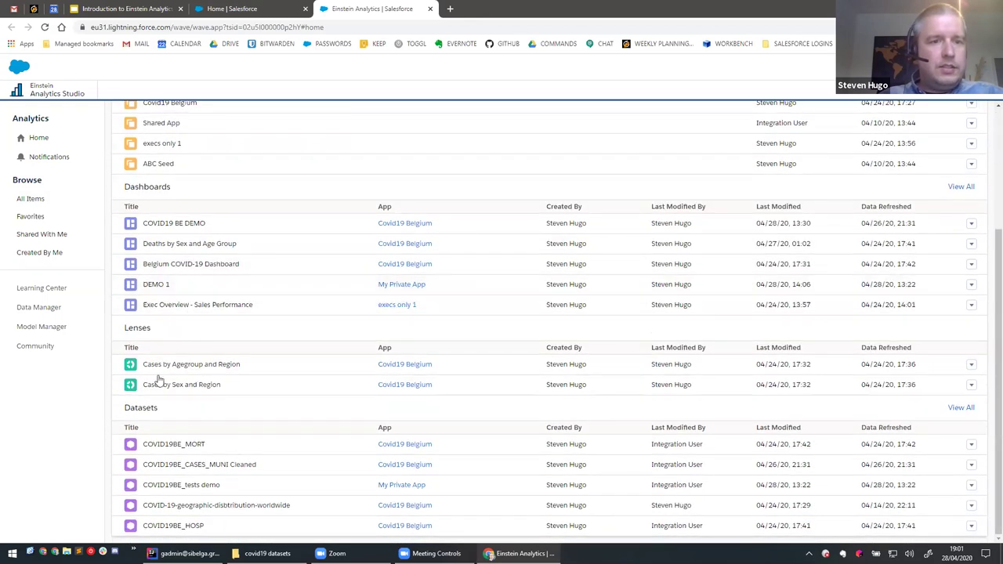
{"action": "scroll", "coordinate": [157, 381], "scroll_direction": "up", "scroll_amount": 3}
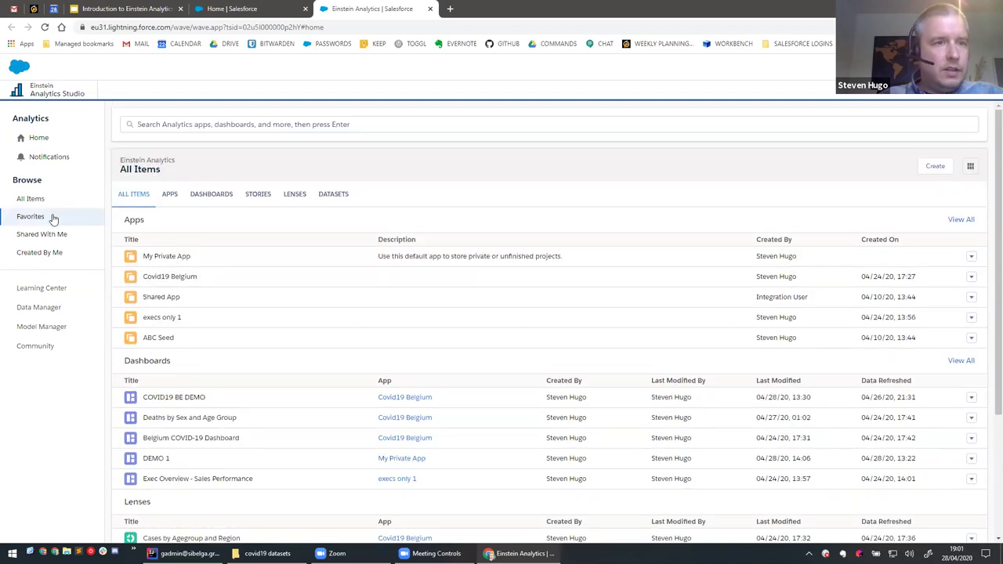
{"action": "left_click", "coordinate": [54, 218]}
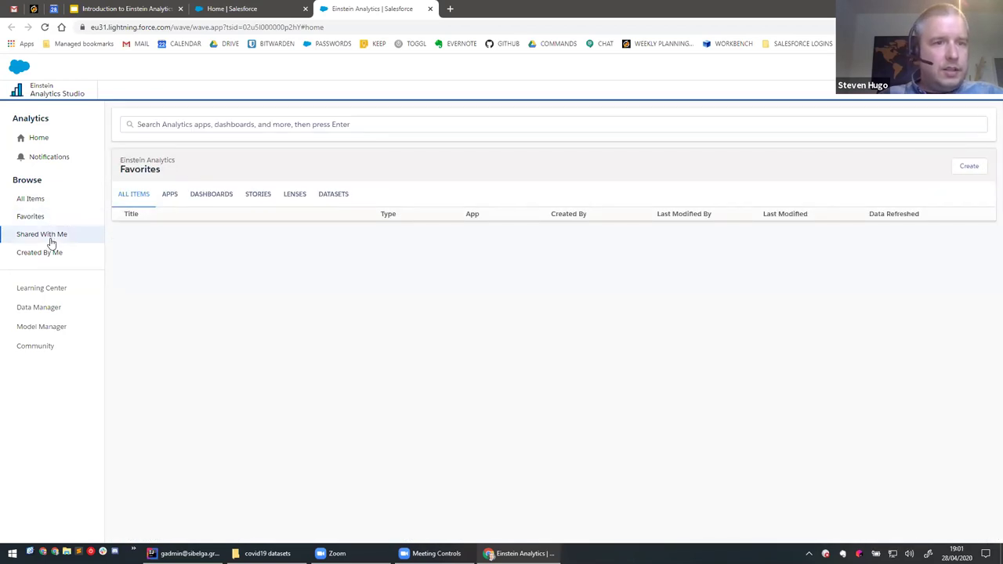
{"action": "left_click", "coordinate": [33, 200]}
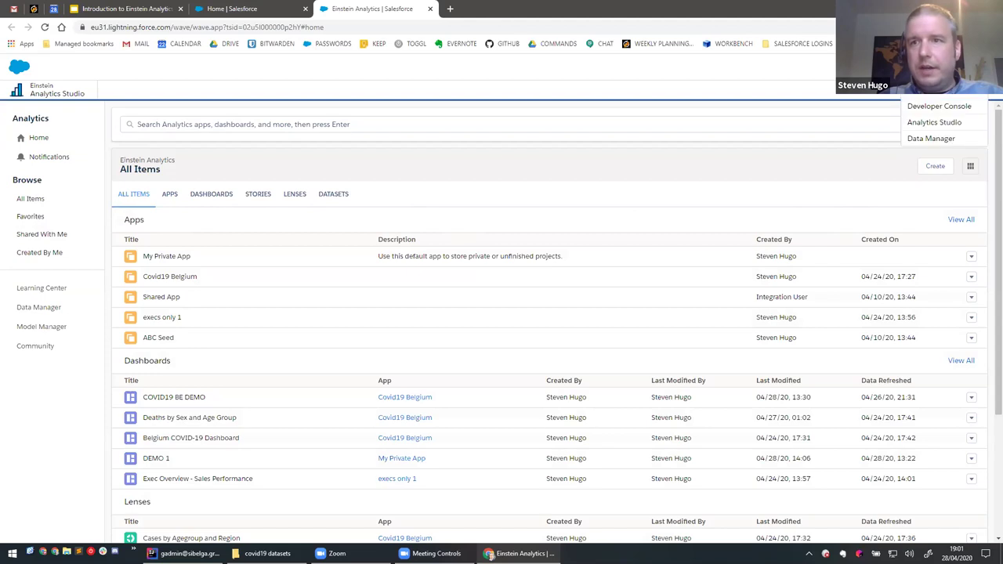
Open the Data Manager and review its list of datasets.
{"action": "left_click", "coordinate": [929, 139]}
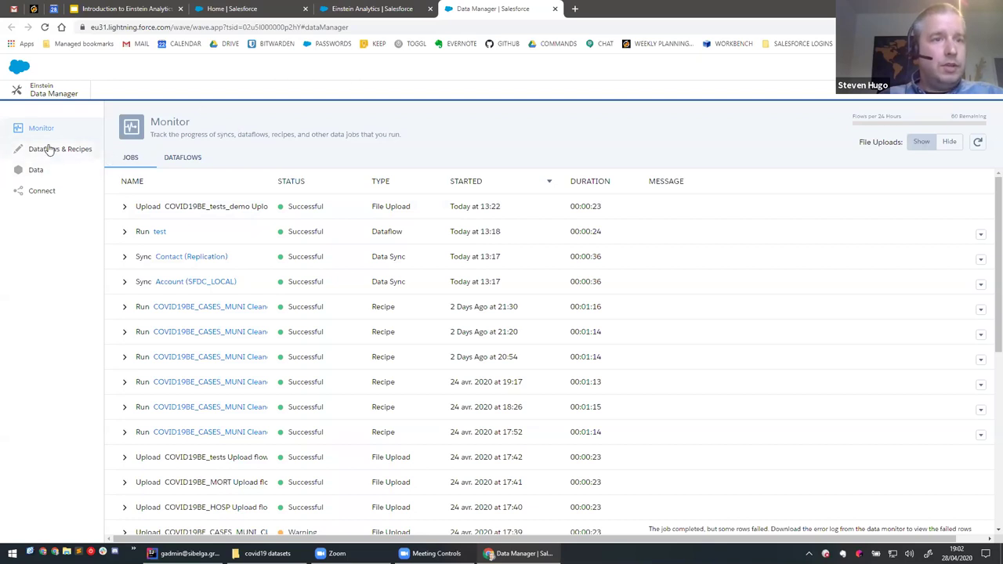
{"action": "left_click", "coordinate": [36, 170]}
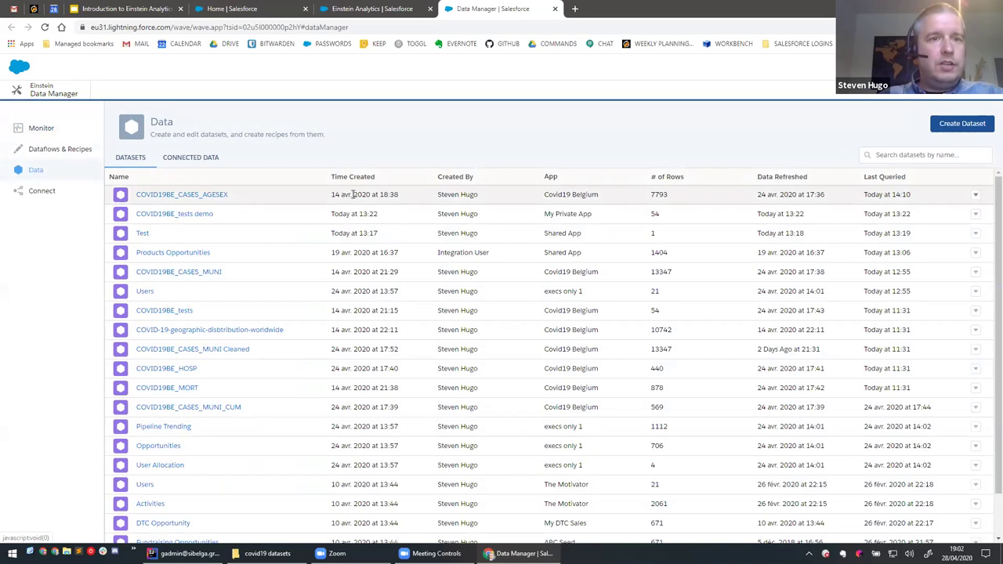
{"action": "scroll", "coordinate": [395, 292], "scroll_direction": "down", "scroll_amount": 1}
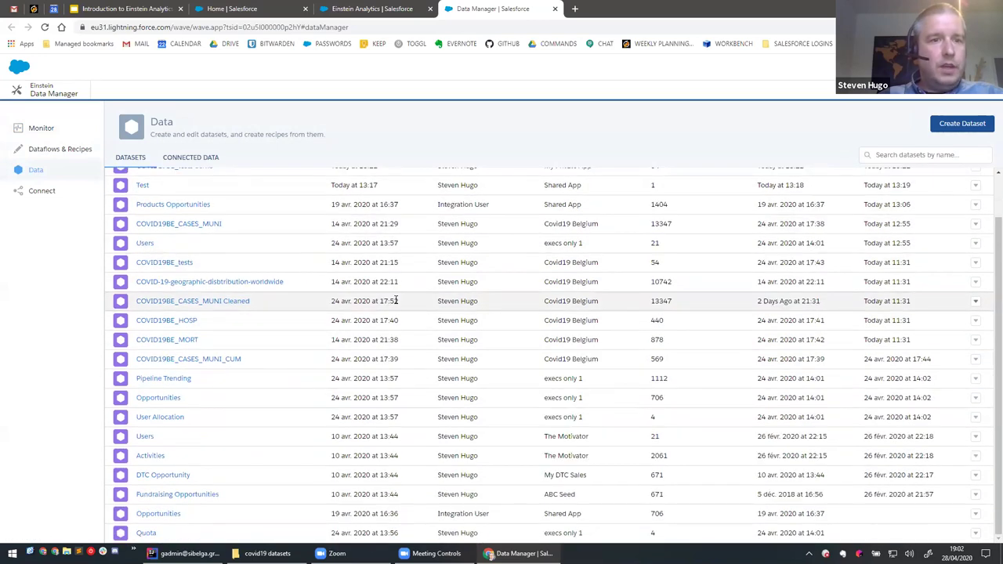
{"action": "scroll", "coordinate": [396, 300], "scroll_direction": "up", "scroll_amount": 1}
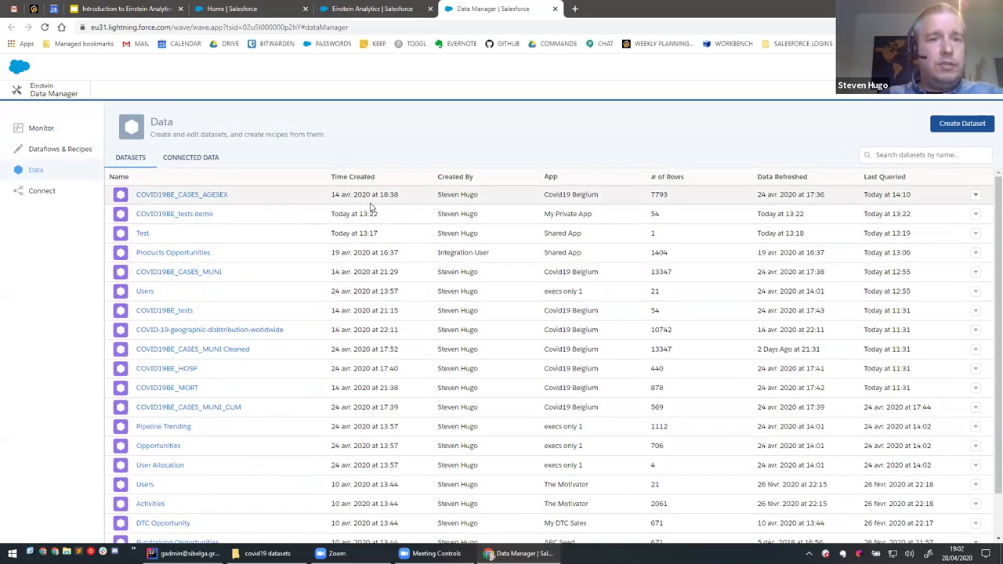
Open the COVID19BE_CASES_AGESEX dataset's edit page, view its data replacement dialog, and close both without changes.
{"action": "left_click", "coordinate": [976, 195]}
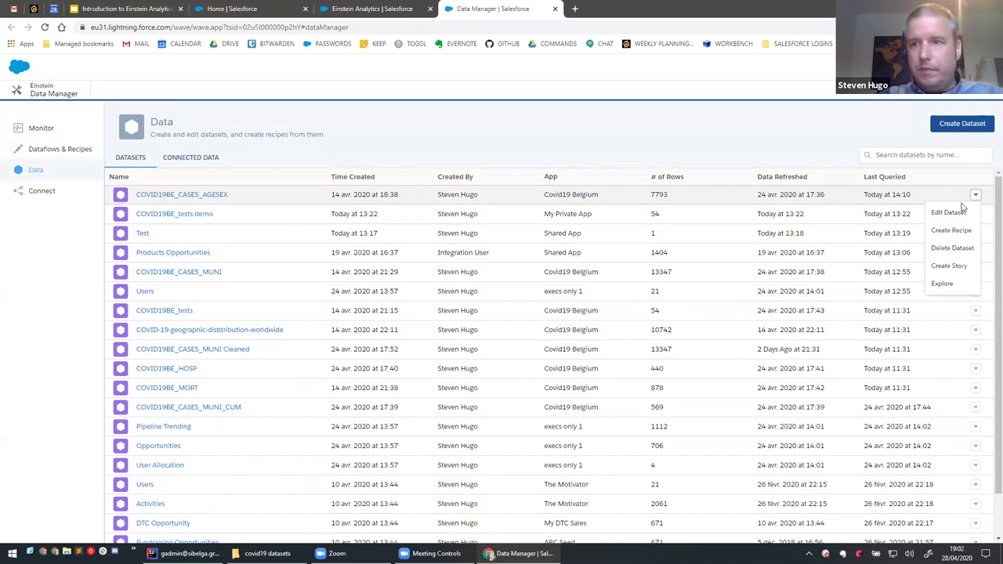
{"action": "left_click", "coordinate": [949, 212]}
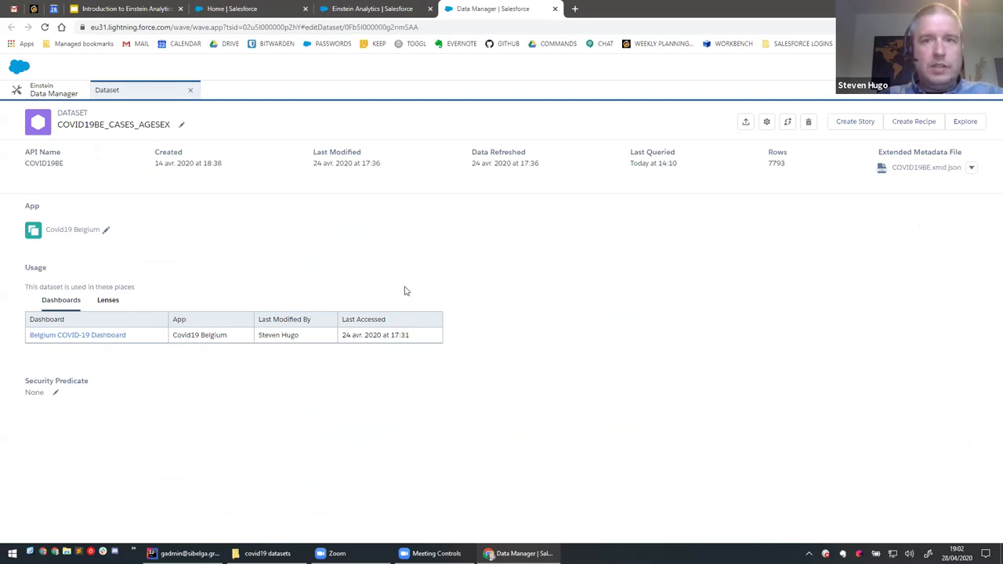
{"action": "left_click", "coordinate": [746, 123]}
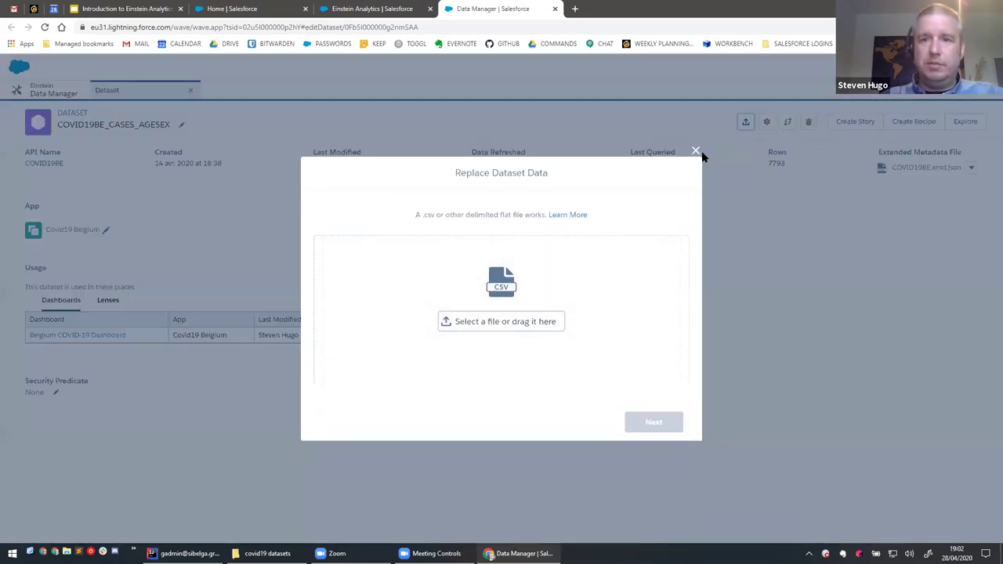
{"action": "left_click", "coordinate": [695, 151]}
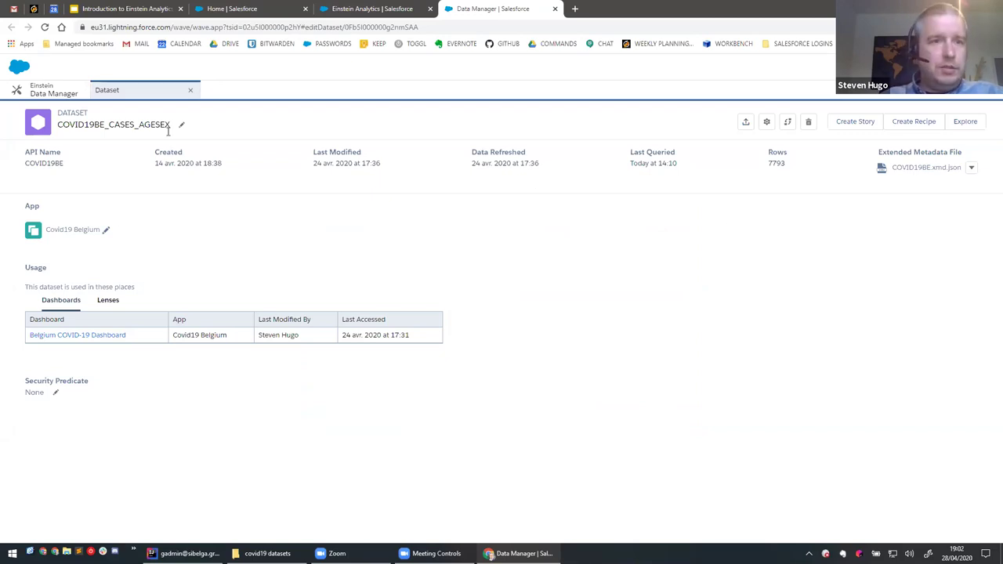
{"action": "left_click", "coordinate": [191, 93]}
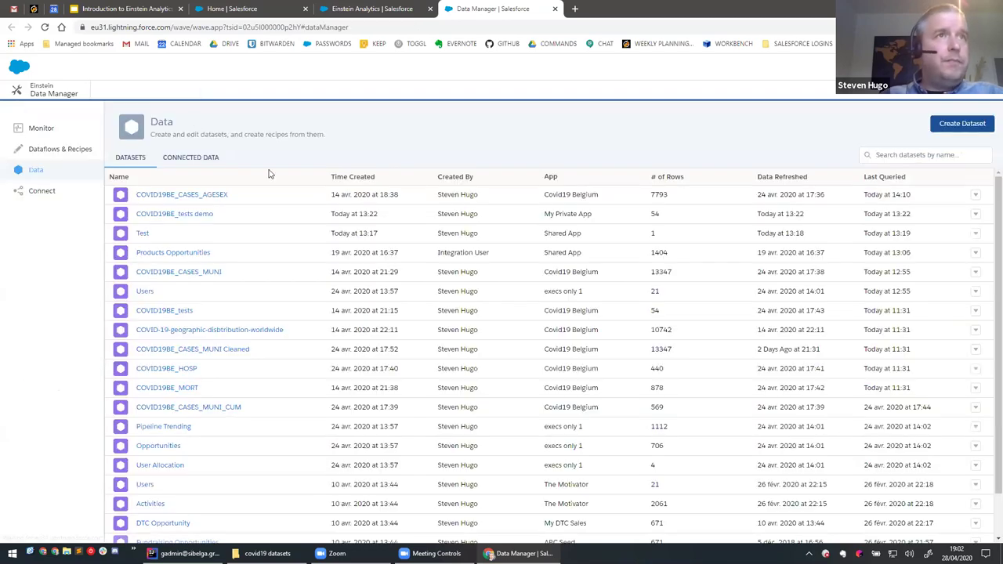
Open the Default Salesforce Dataflow and examine its chain of nodes from the extracts to the final register node.
{"action": "left_click", "coordinate": [54, 151]}
{"action": "left_click", "coordinate": [36, 170]}
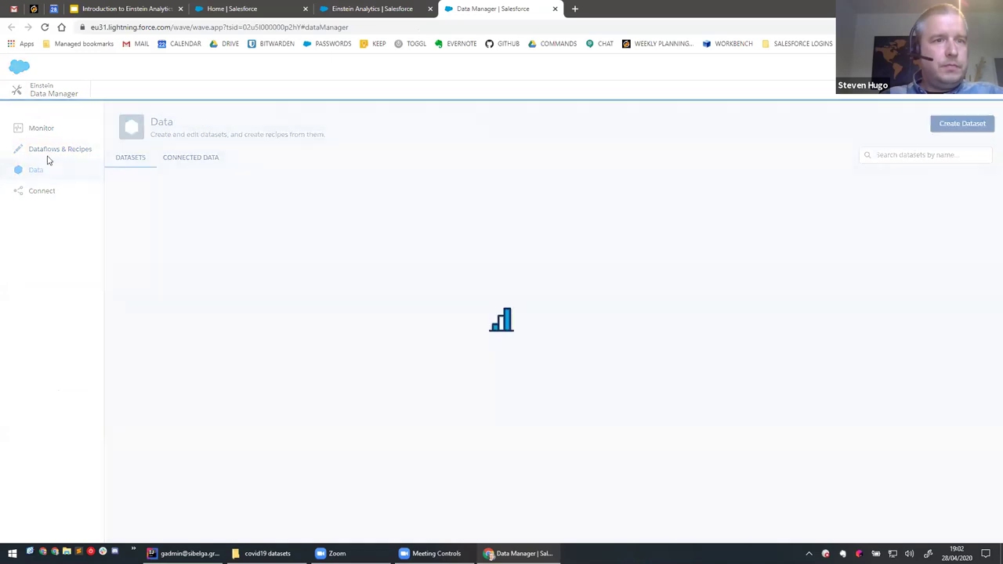
{"action": "left_click", "coordinate": [50, 152]}
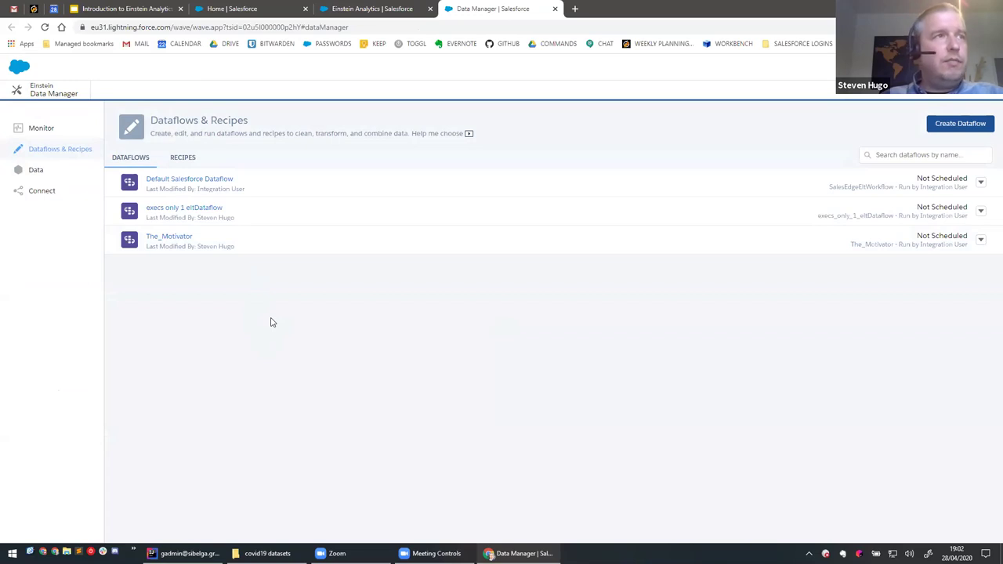
{"action": "left_click", "coordinate": [221, 182]}
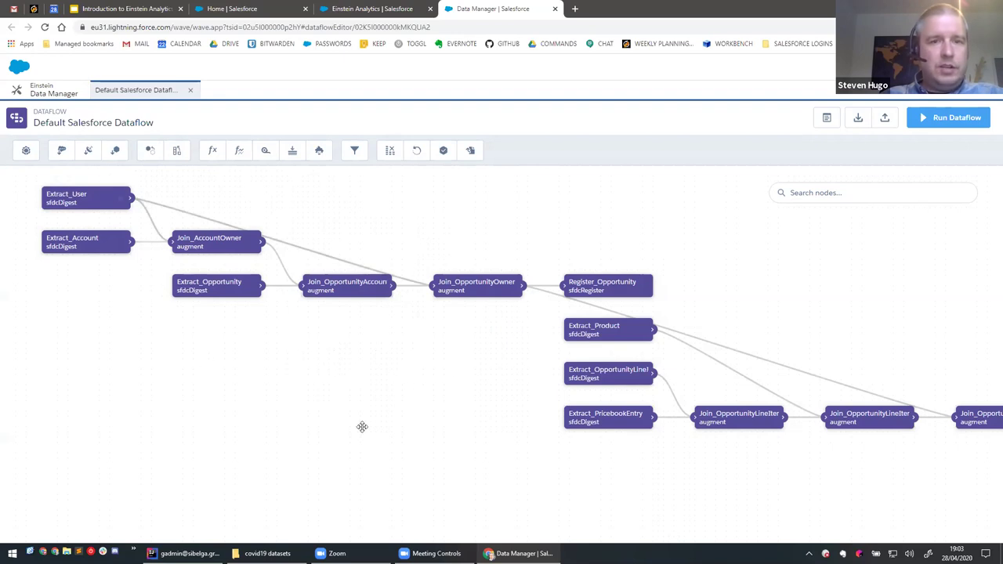
{"action": "scroll", "coordinate": [548, 462], "scroll_direction": "right", "scroll_amount": 5}
{"action": "scroll", "coordinate": [602, 439], "scroll_direction": "right", "scroll_amount": 3}
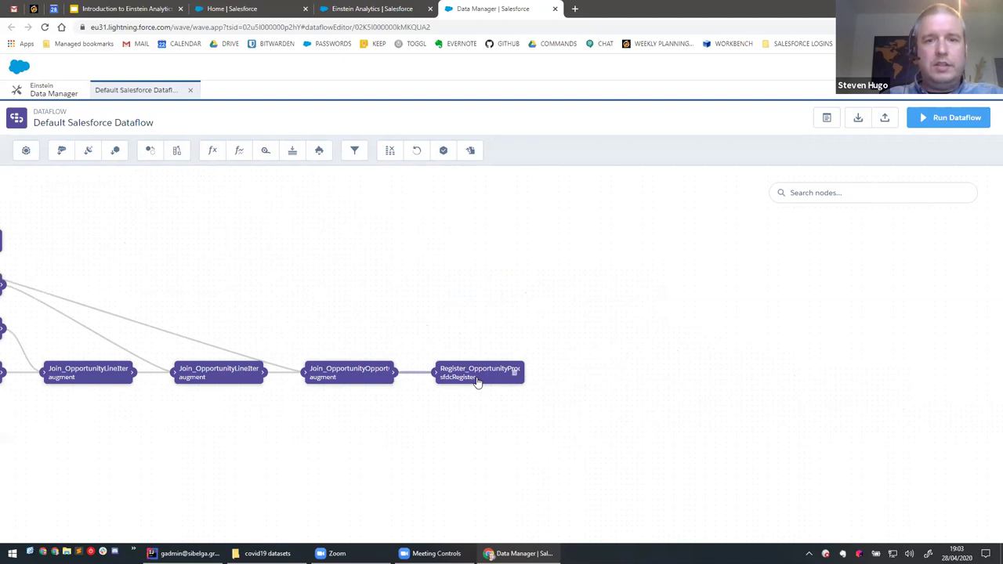
{"action": "scroll", "coordinate": [381, 415], "scroll_direction": "left", "scroll_amount": 6}
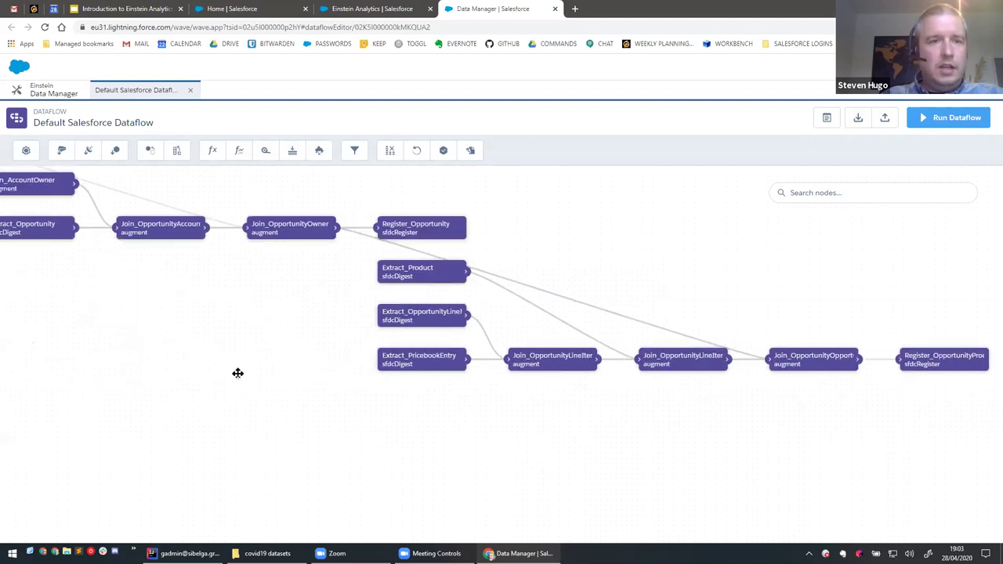
{"action": "scroll", "coordinate": [237, 373], "scroll_direction": "left", "scroll_amount": 4}
{"action": "scroll", "coordinate": [205, 378], "scroll_direction": "up", "scroll_amount": 1}
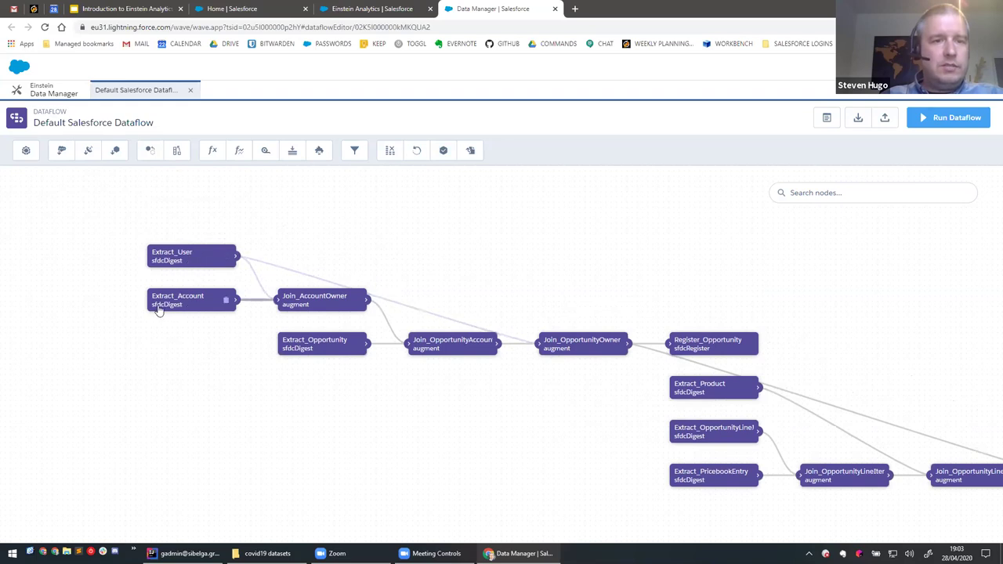
Inspect the Extract_User node's source object choices, fields, filter conditions and output fields, and close it without saving.
{"action": "left_click", "coordinate": [179, 265]}
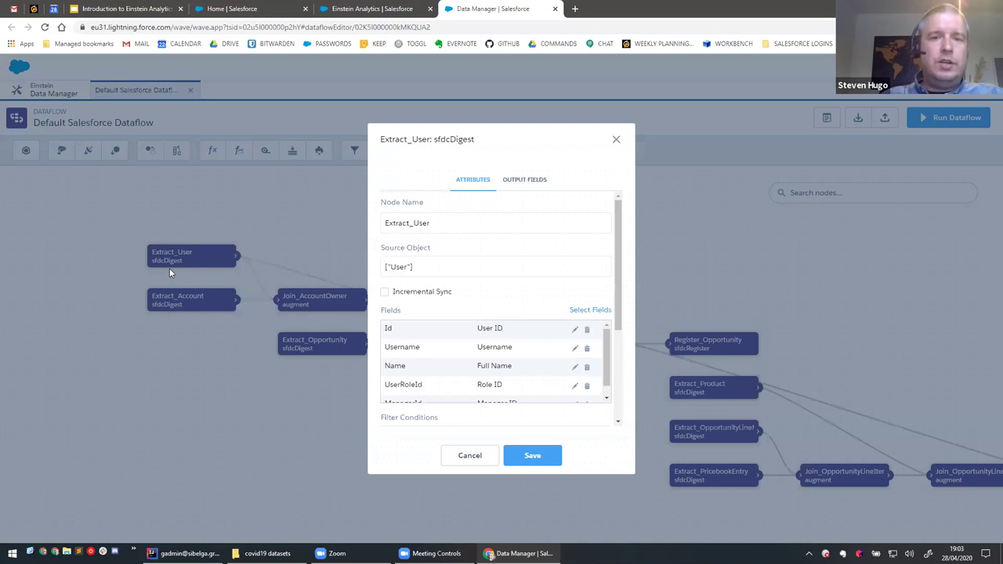
{"action": "left_click", "coordinate": [445, 267]}
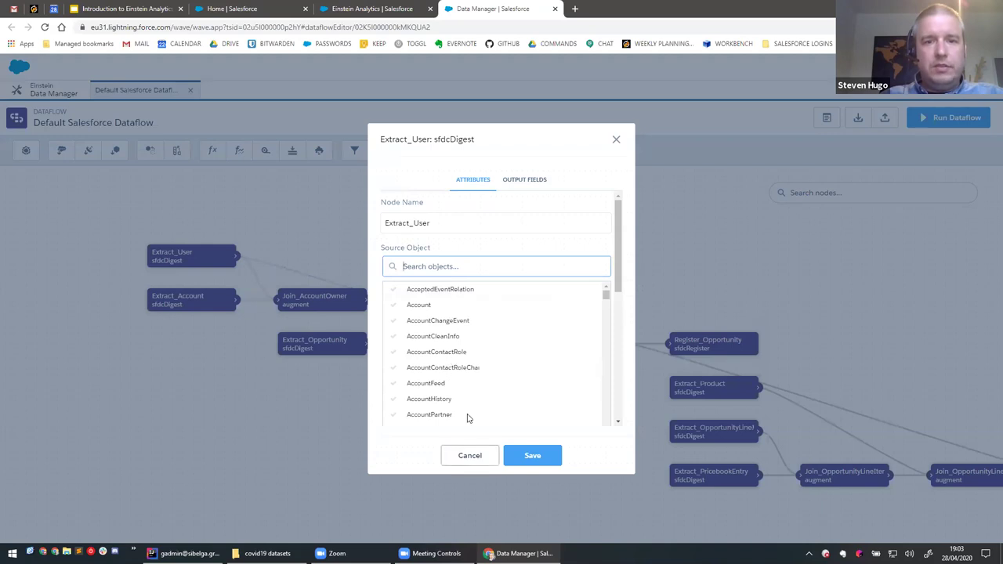
{"action": "key", "text": "Escape"}
{"action": "left_click", "coordinate": [220, 259]}
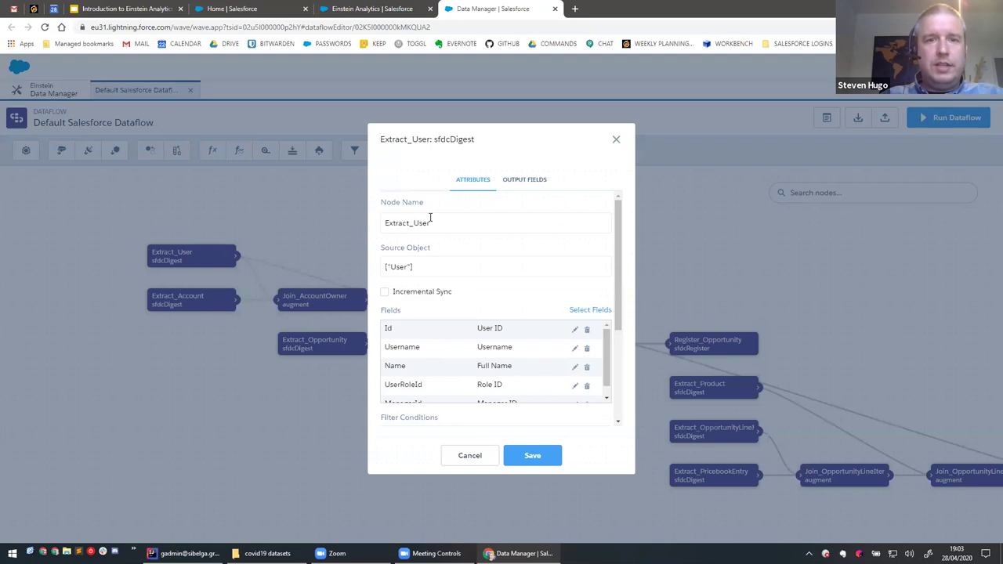
{"action": "scroll", "coordinate": [453, 309], "scroll_direction": "down", "scroll_amount": 1}
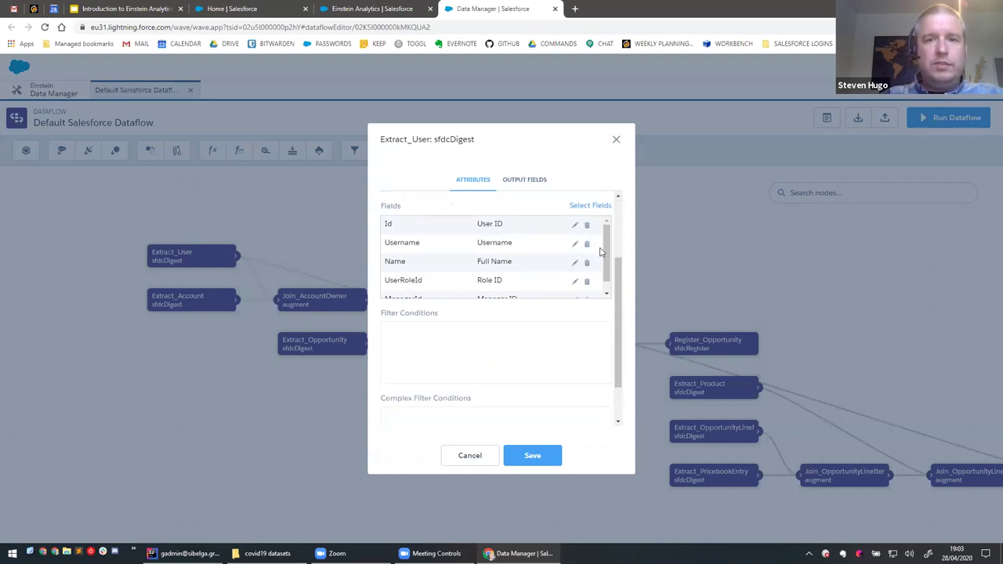
{"action": "scroll", "coordinate": [603, 252], "scroll_direction": "down", "scroll_amount": 1}
{"action": "scroll", "coordinate": [603, 253], "scroll_direction": "up", "scroll_amount": 1}
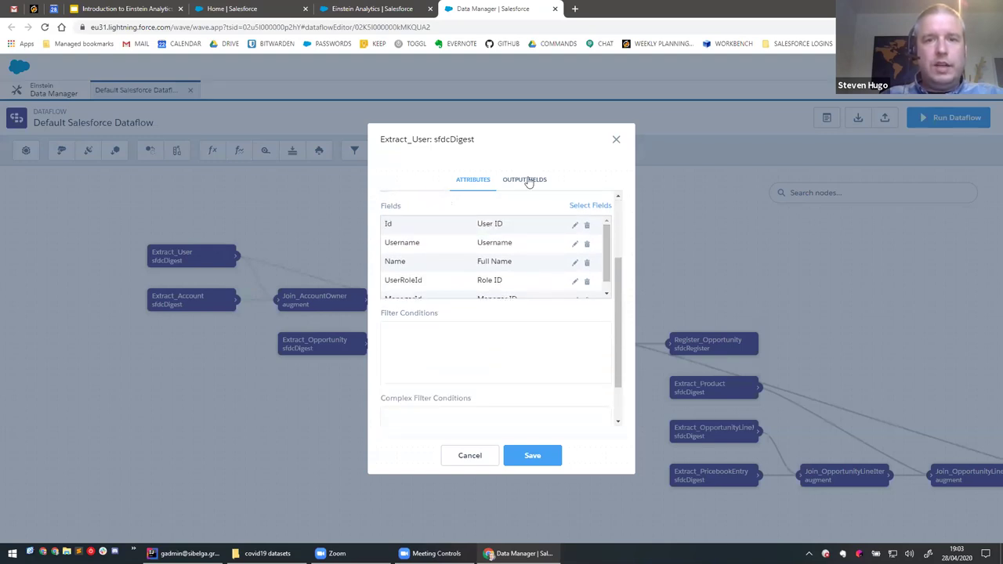
{"action": "left_click", "coordinate": [529, 180]}
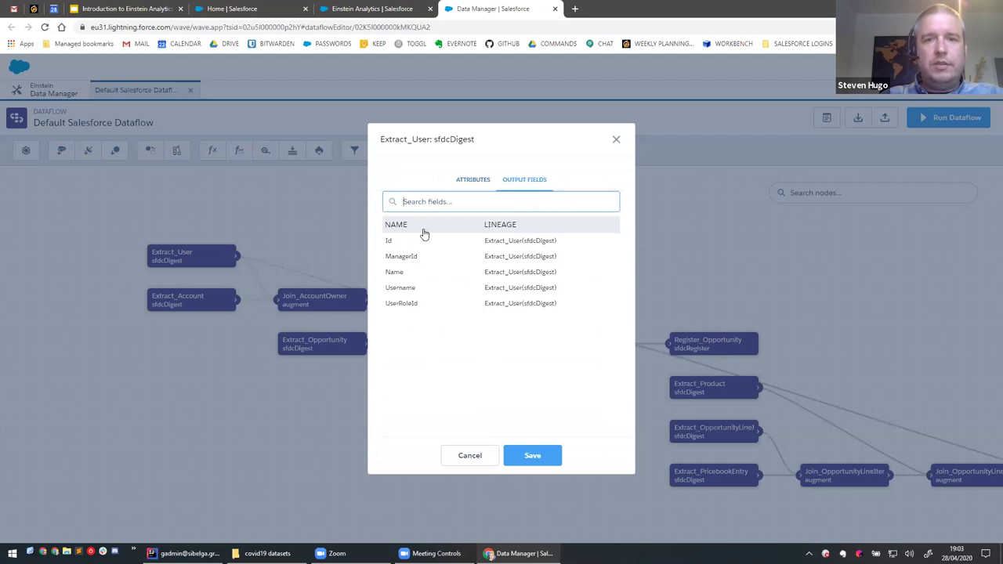
{"action": "left_click", "coordinate": [466, 448]}
Inspect the Extract_Account node's attributes and output fields, and close it without saving.
{"action": "left_click", "coordinate": [190, 304]}
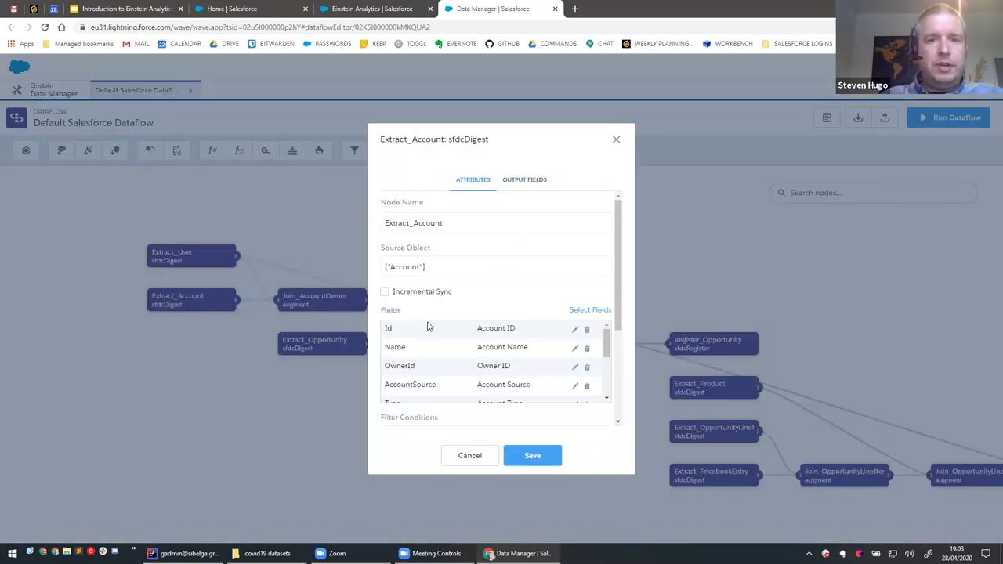
{"action": "scroll", "coordinate": [623, 233], "scroll_direction": "down", "scroll_amount": 1}
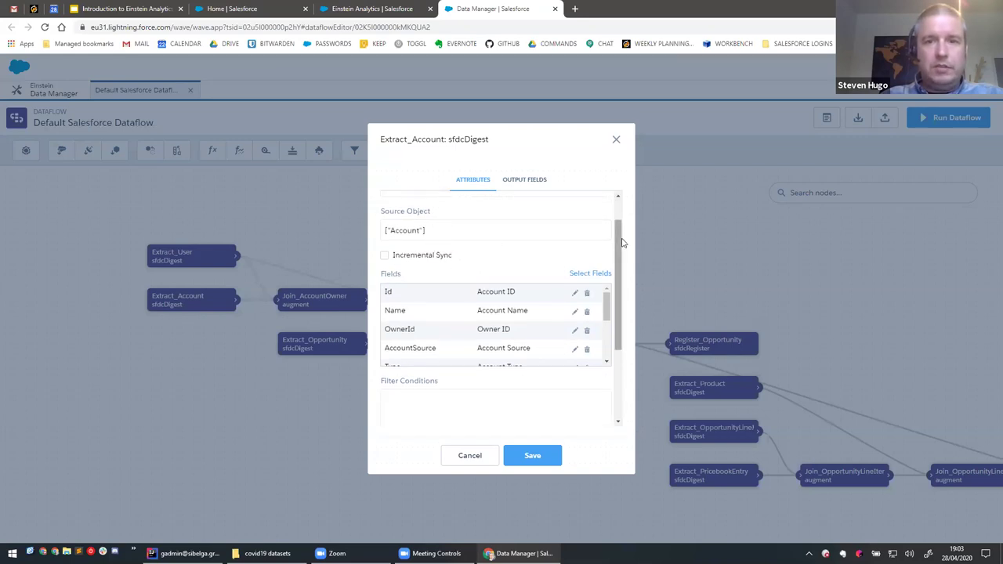
{"action": "scroll", "coordinate": [624, 272], "scroll_direction": "down", "scroll_amount": 1}
{"action": "scroll", "coordinate": [430, 288], "scroll_direction": "up", "scroll_amount": 3}
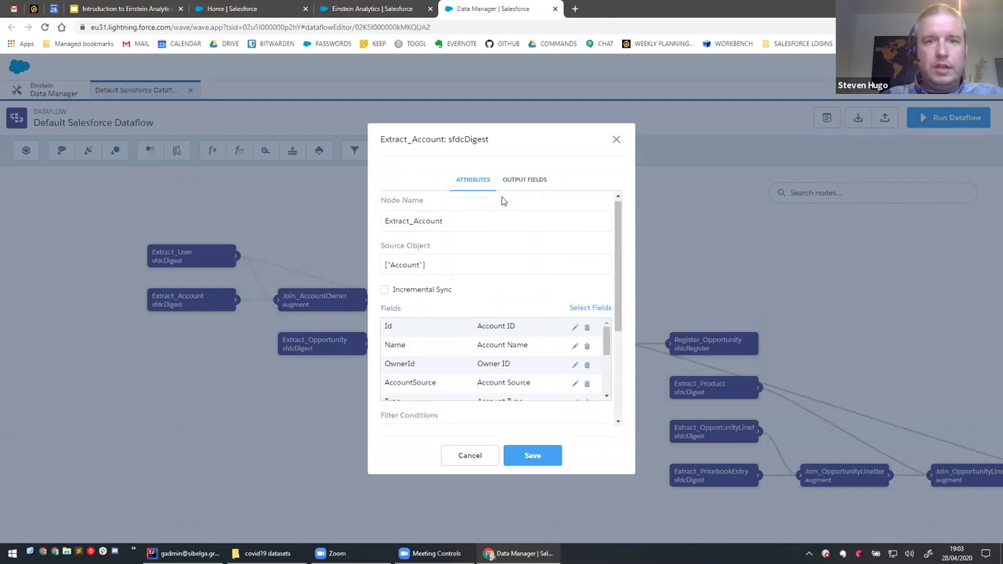
{"action": "left_click", "coordinate": [523, 180]}
{"action": "left_click", "coordinate": [467, 446]}
Move the Extract_User node higher, inspect the Join_AccountOwner node's sources, keys, right fields and output fields, and close it without saving.
{"action": "left_click_drag", "start_coordinate": [203, 270], "coordinate": [205, 230]}
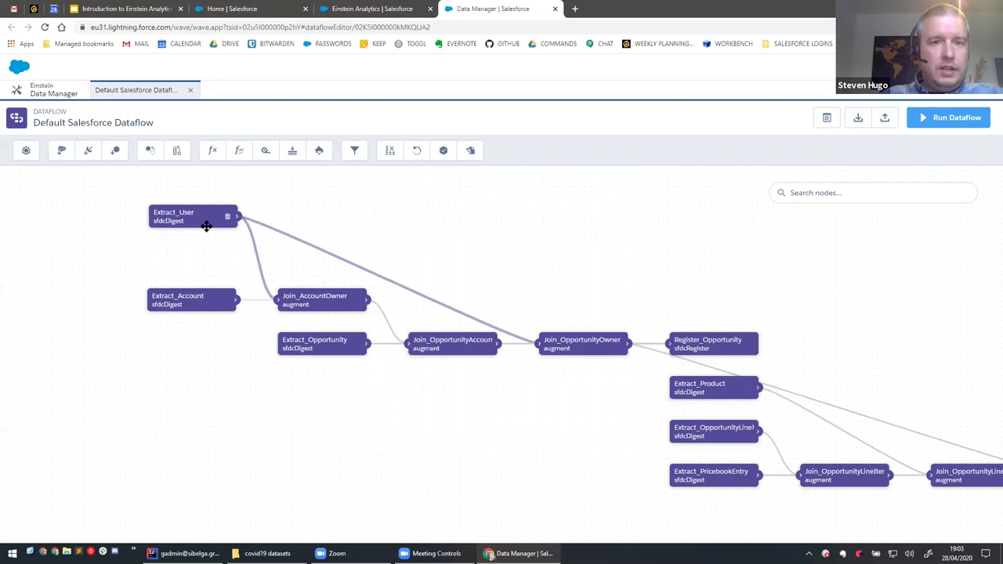
{"action": "left_click", "coordinate": [317, 308]}
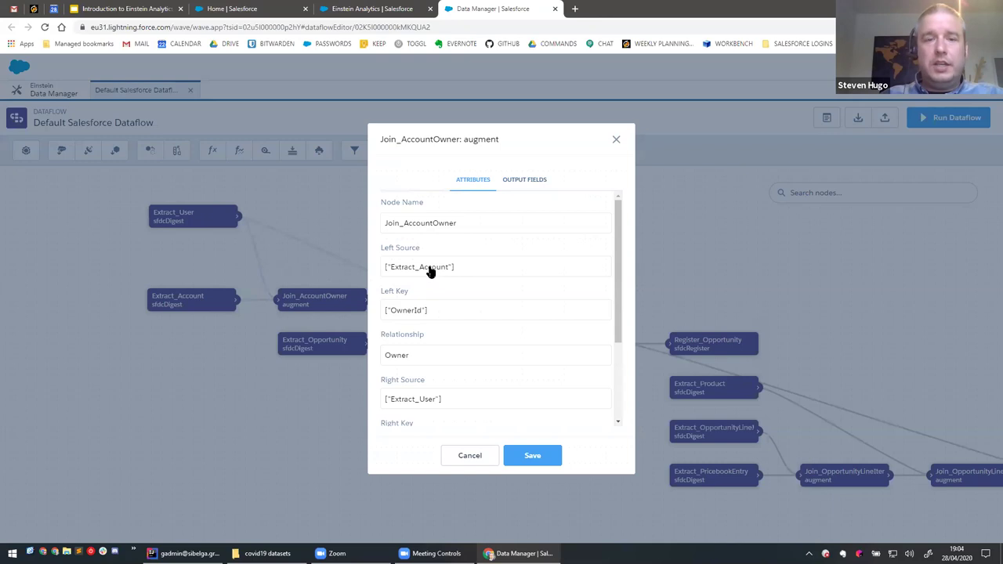
{"action": "left_click_drag", "start_coordinate": [620, 273], "coordinate": [620, 283]}
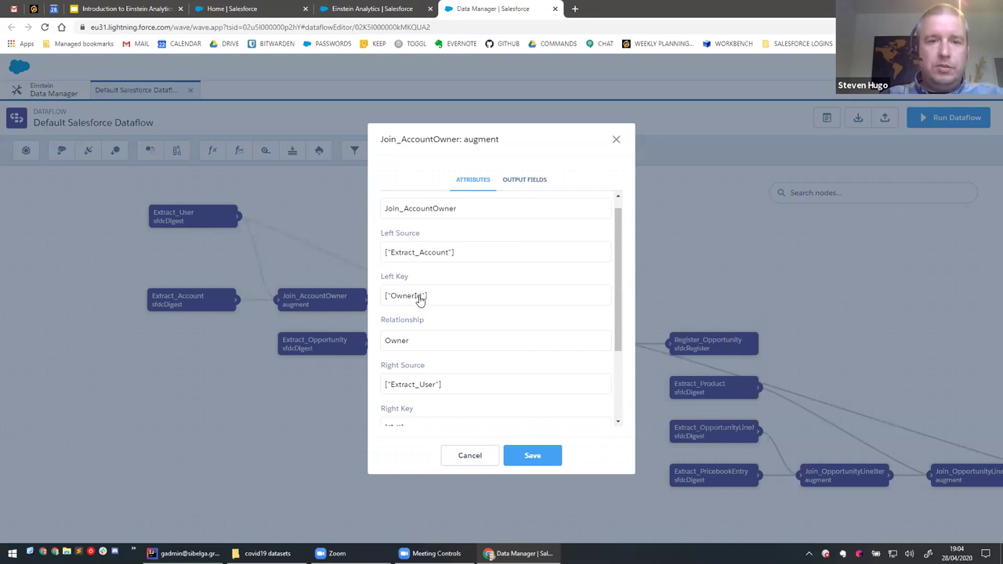
{"action": "left_click_drag", "start_coordinate": [618, 270], "coordinate": [615, 307]}
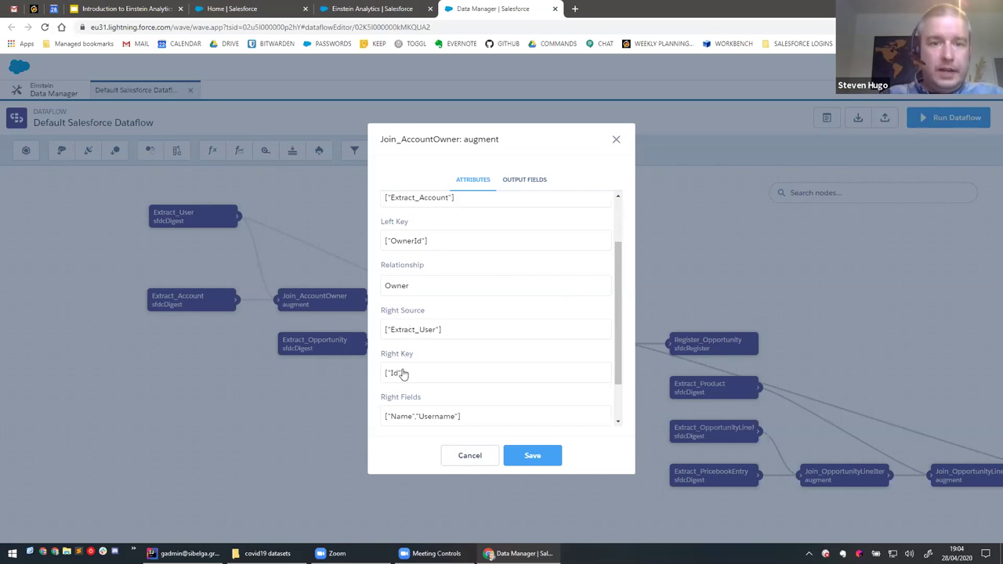
{"action": "mouse_move", "coordinate": [616, 323]}
{"action": "left_mouse_down"}
{"action": "mouse_move", "coordinate": [615, 342]}
{"action": "mouse_move", "coordinate": [613, 246]}
{"action": "mouse_move", "coordinate": [619, 320]}
{"action": "left_mouse_up"}
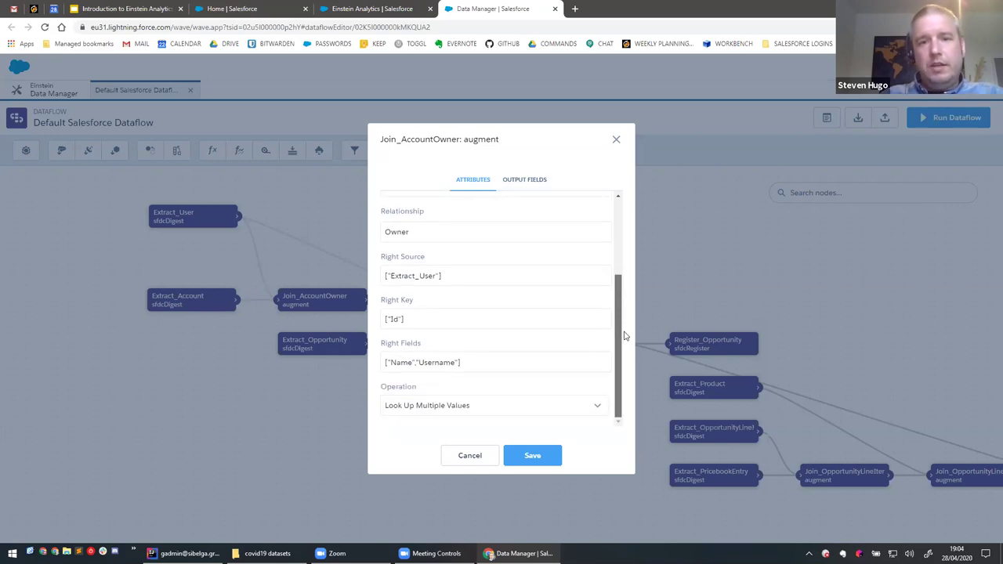
{"action": "left_click", "coordinate": [452, 365]}
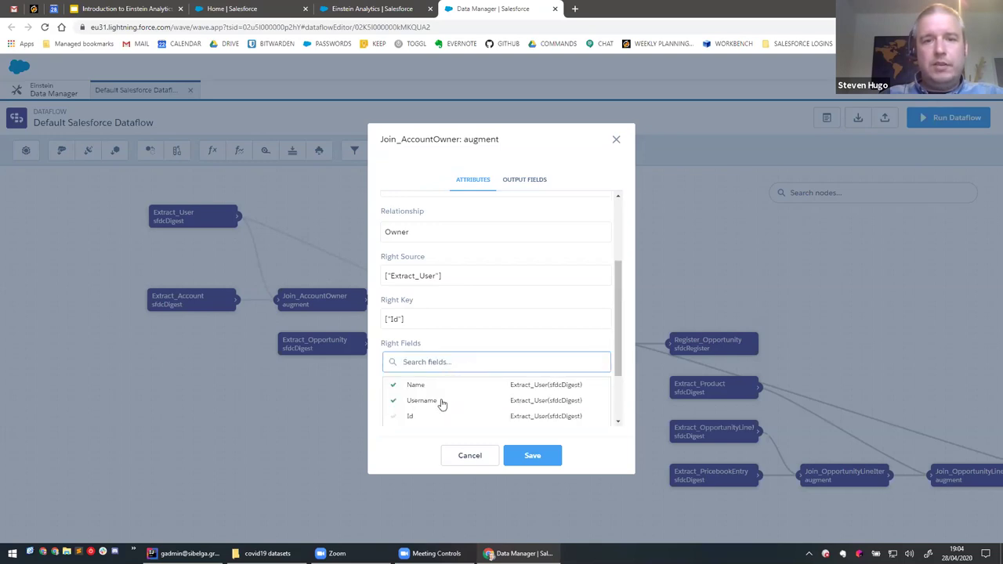
{"action": "left_click", "coordinate": [518, 183]}
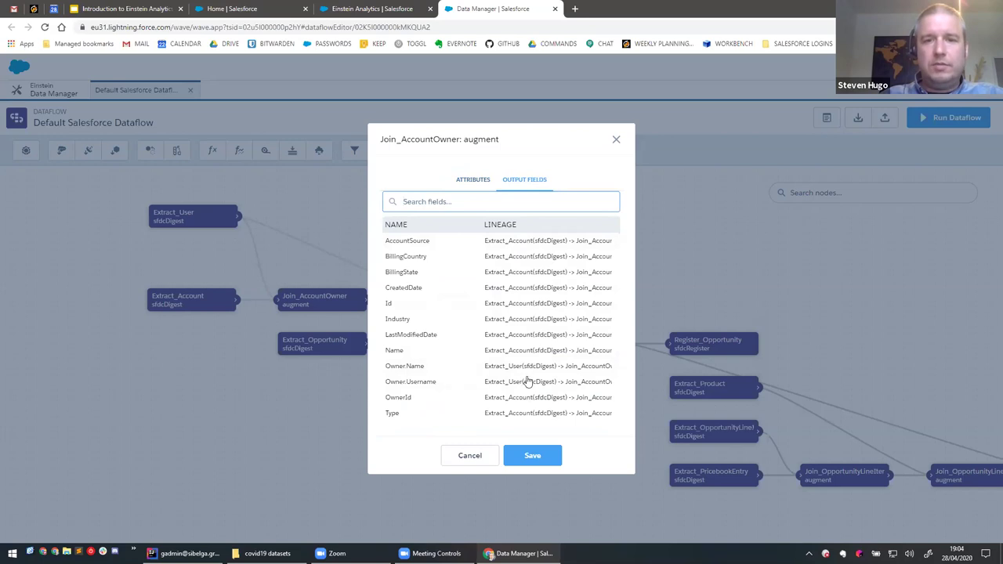
{"action": "left_click", "coordinate": [493, 451]}
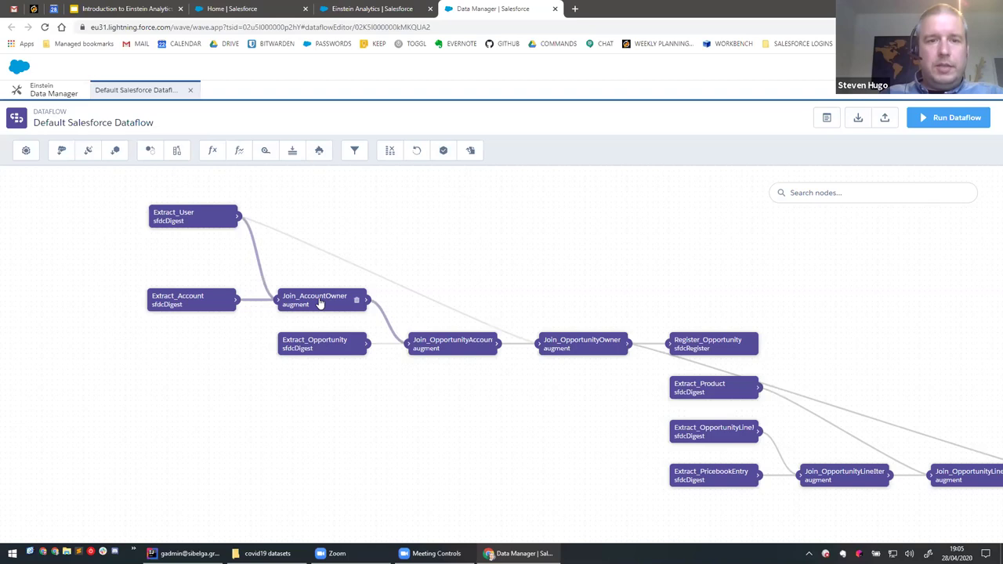
Move the Extract_Opportunity node lower, inspect the Join_OpportunityAccount node's attributes, and close it without saving.
{"action": "left_click_drag", "start_coordinate": [468, 275], "coordinate": [347, 215]}
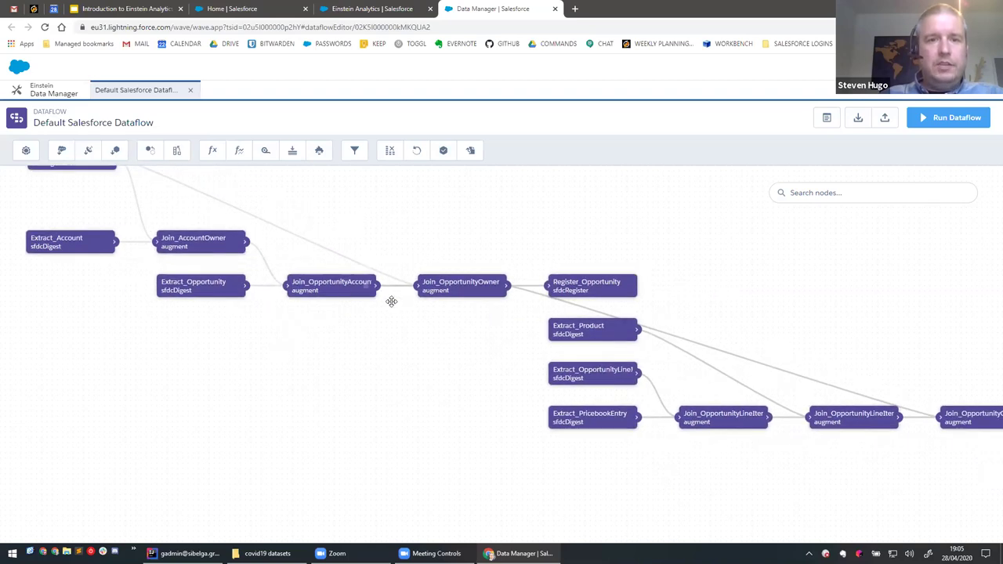
{"action": "left_click_drag", "start_coordinate": [267, 345], "coordinate": [250, 371]}
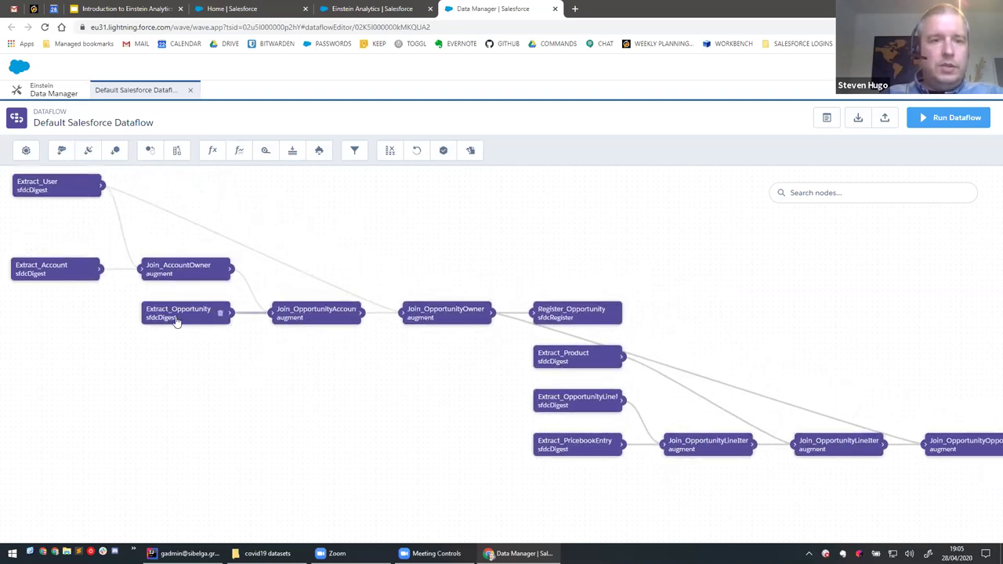
{"action": "left_click_drag", "start_coordinate": [178, 321], "coordinate": [166, 347]}
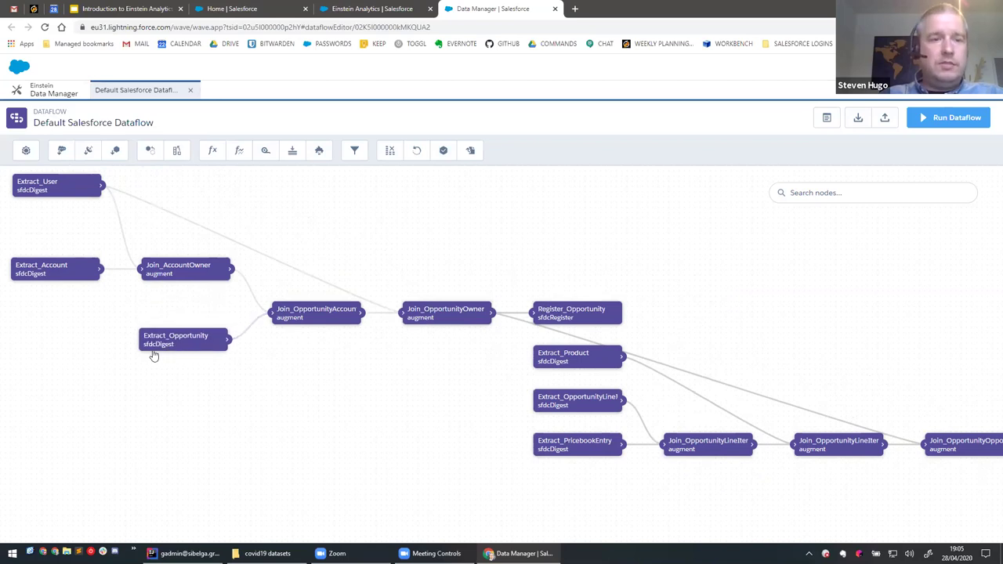
{"action": "left_click", "coordinate": [314, 324]}
{"action": "left_click_drag", "start_coordinate": [619, 255], "coordinate": [602, 326]}
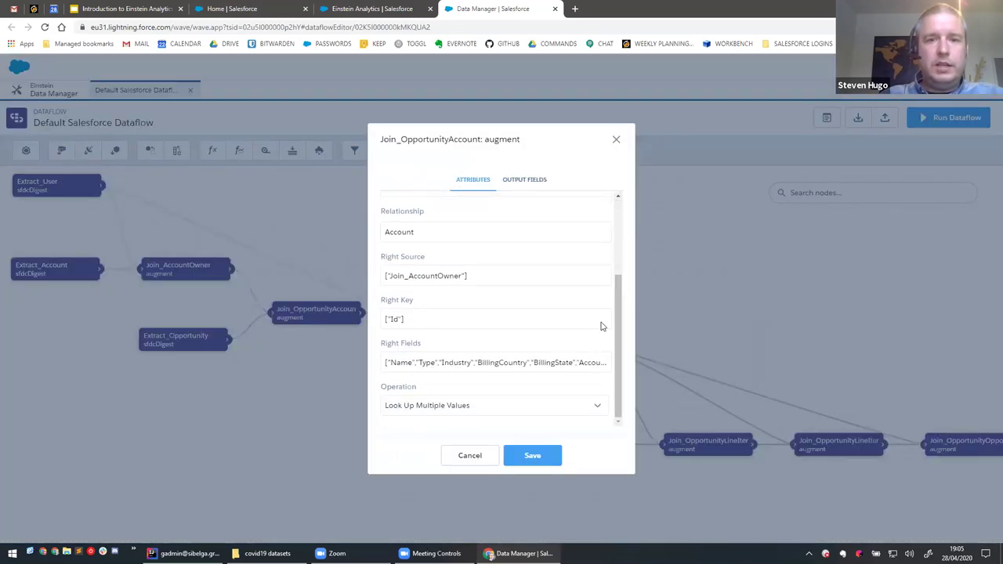
{"action": "left_click", "coordinate": [616, 140]}
Move the Register_Opportunity node up and away from the extract nodes, inspect its attributes and output fields, and close it without saving.
{"action": "scroll", "coordinate": [242, 353], "scroll_direction": "right", "scroll_amount": 5}
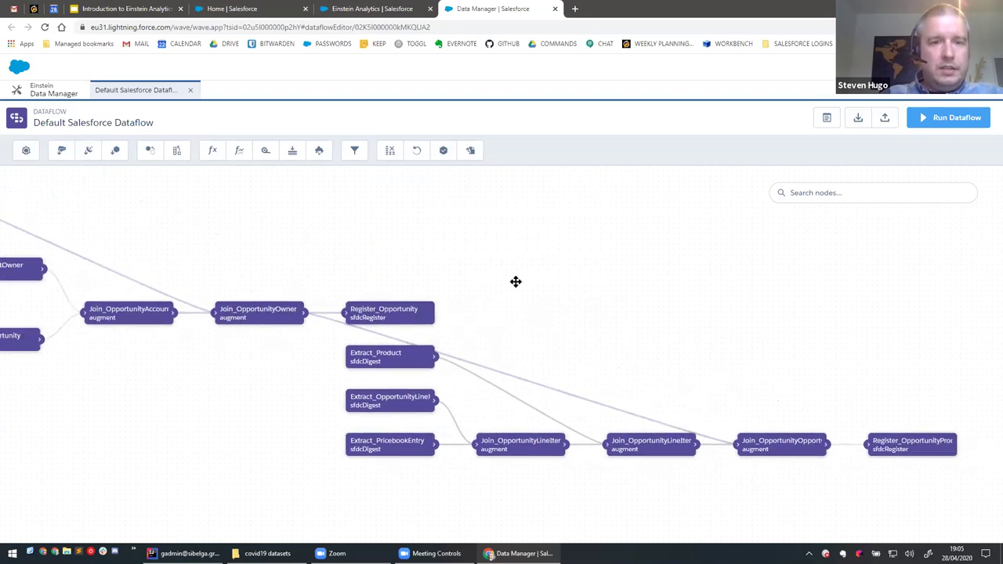
{"action": "scroll", "coordinate": [515, 281], "scroll_direction": "down", "scroll_amount": 2}
{"action": "left_click_drag", "start_coordinate": [344, 225], "coordinate": [407, 218]}
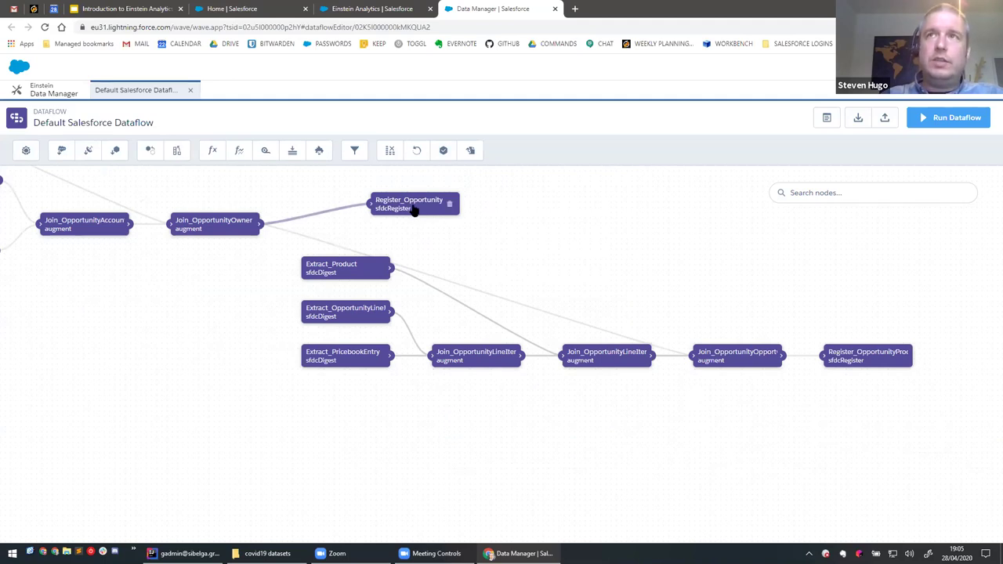
{"action": "left_click", "coordinate": [414, 210]}
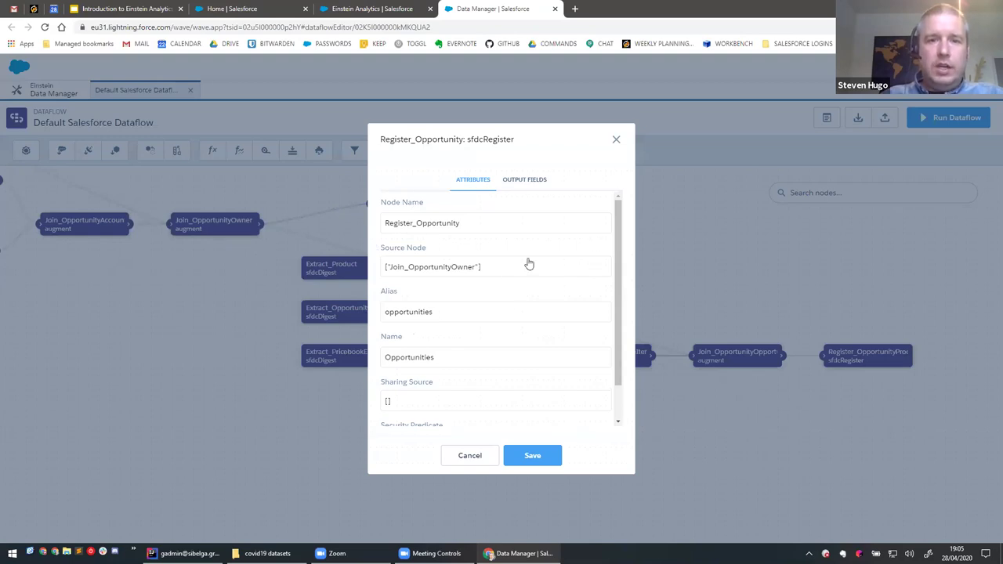
{"action": "left_click", "coordinate": [522, 181]}
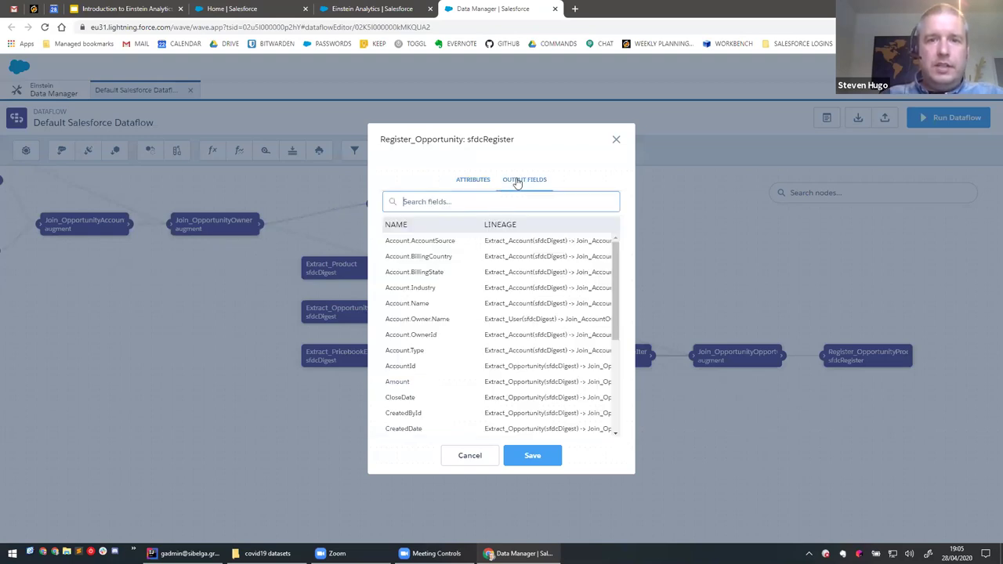
{"action": "mouse_move", "coordinate": [618, 251]}
{"action": "left_mouse_down"}
{"action": "mouse_move", "coordinate": [616, 340]}
{"action": "mouse_move", "coordinate": [618, 247]}
{"action": "left_mouse_up"}
{"action": "left_click", "coordinate": [473, 180]}
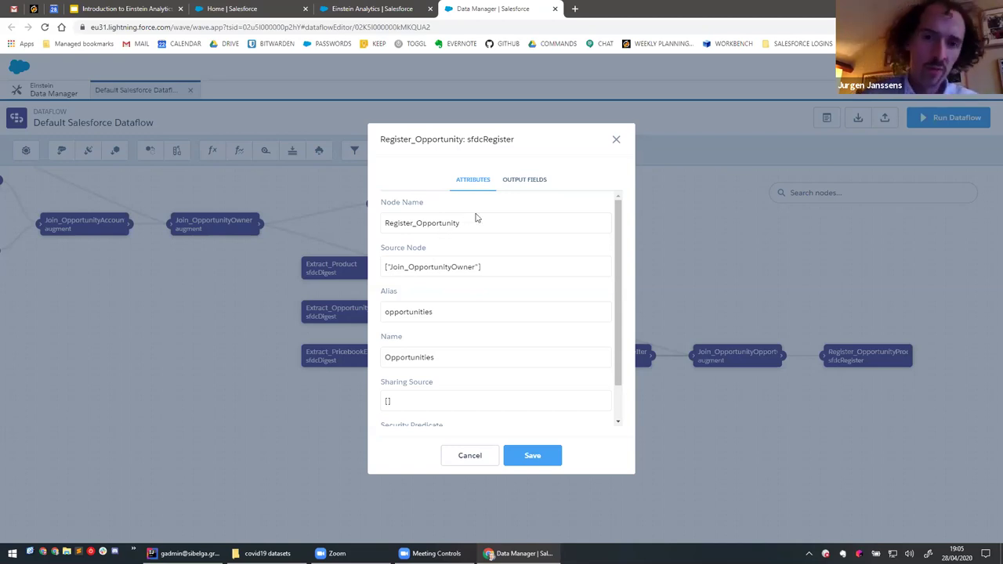
{"action": "left_click", "coordinate": [616, 140]}
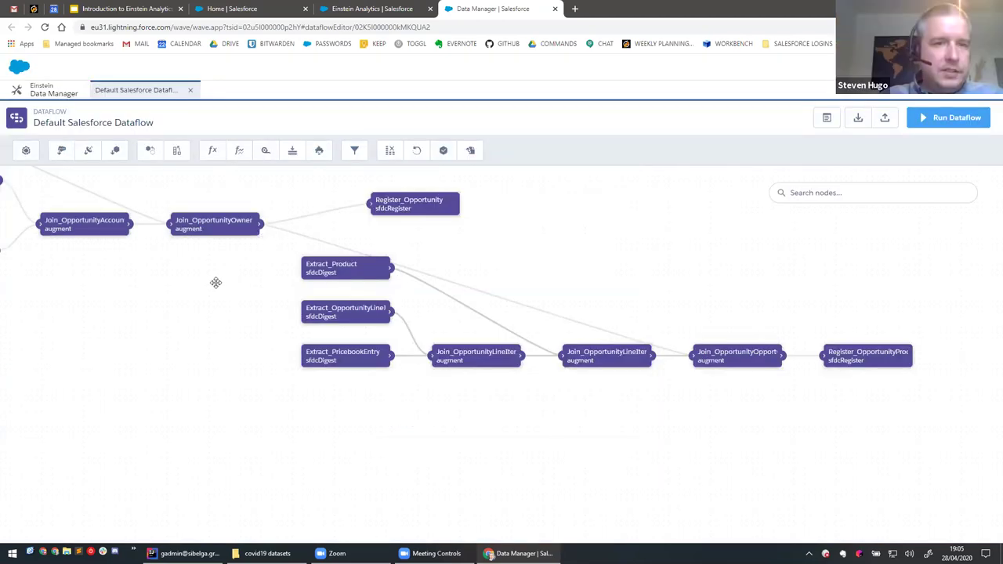
Inspect the Join_OpportunityOwner node's attributes down to the end of its settings, and close it without saving.
{"action": "left_click_drag", "start_coordinate": [214, 282], "coordinate": [262, 314]}
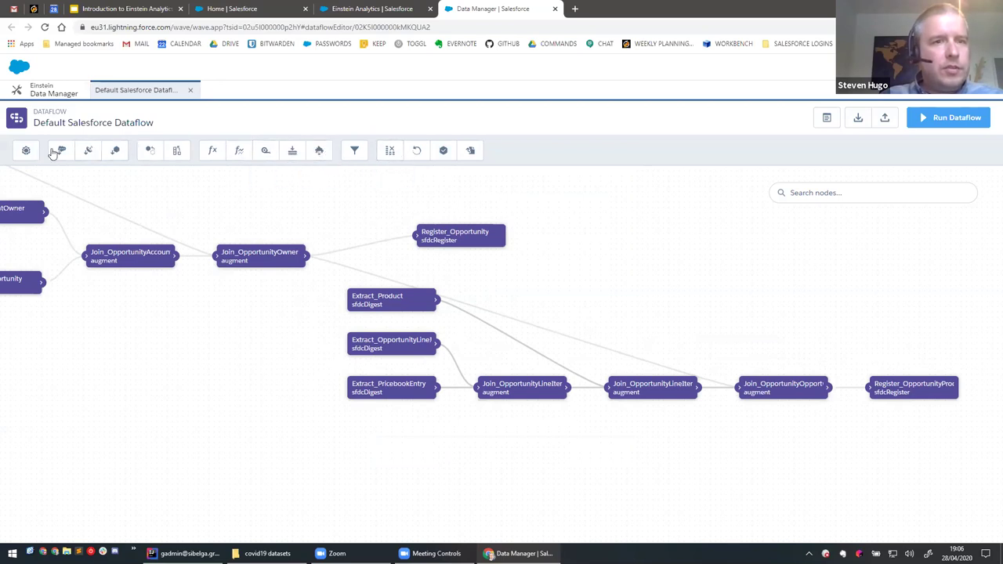
{"action": "left_click", "coordinate": [257, 256]}
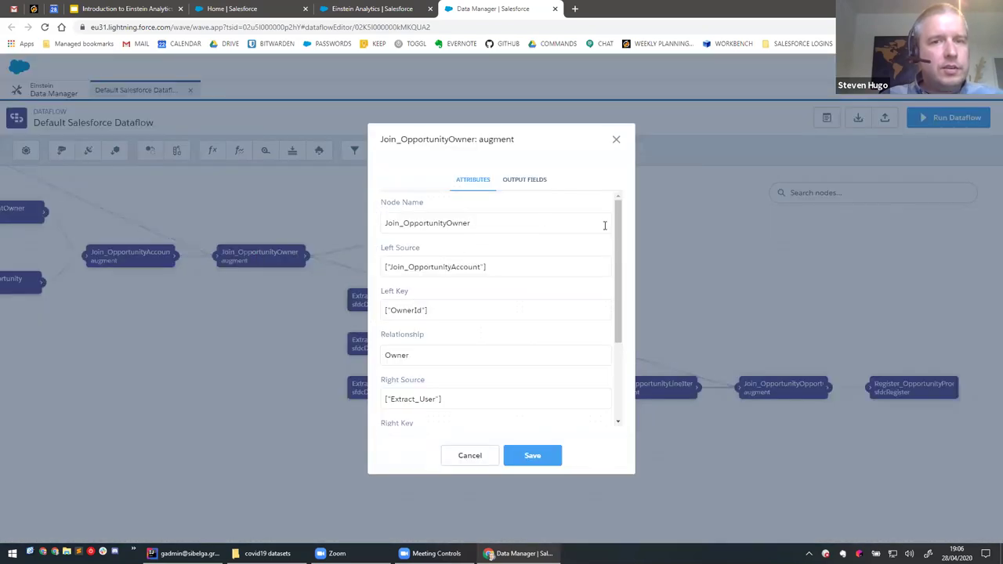
{"action": "left_click_drag", "start_coordinate": [618, 227], "coordinate": [623, 318]}
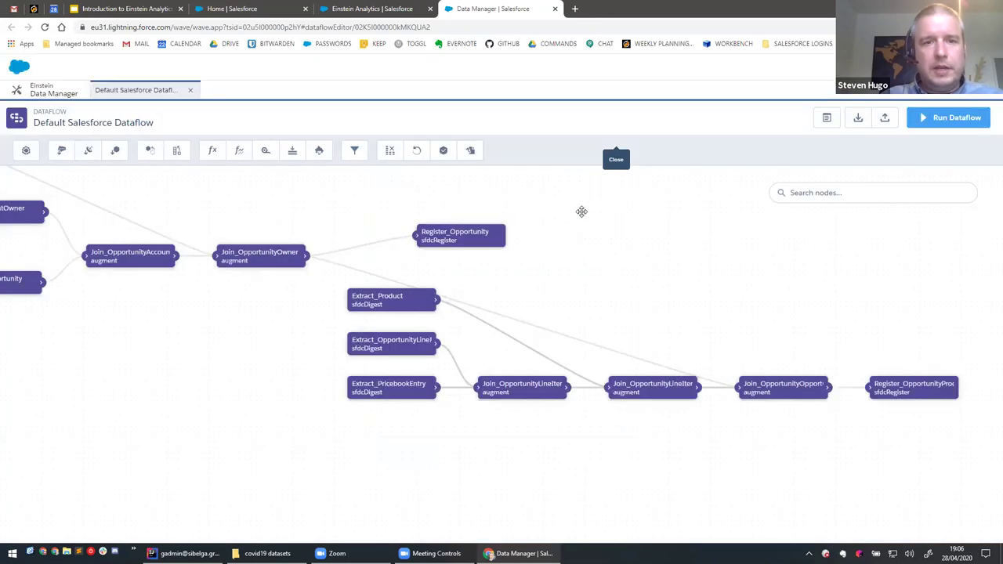
{"action": "left_click", "coordinate": [616, 141]}
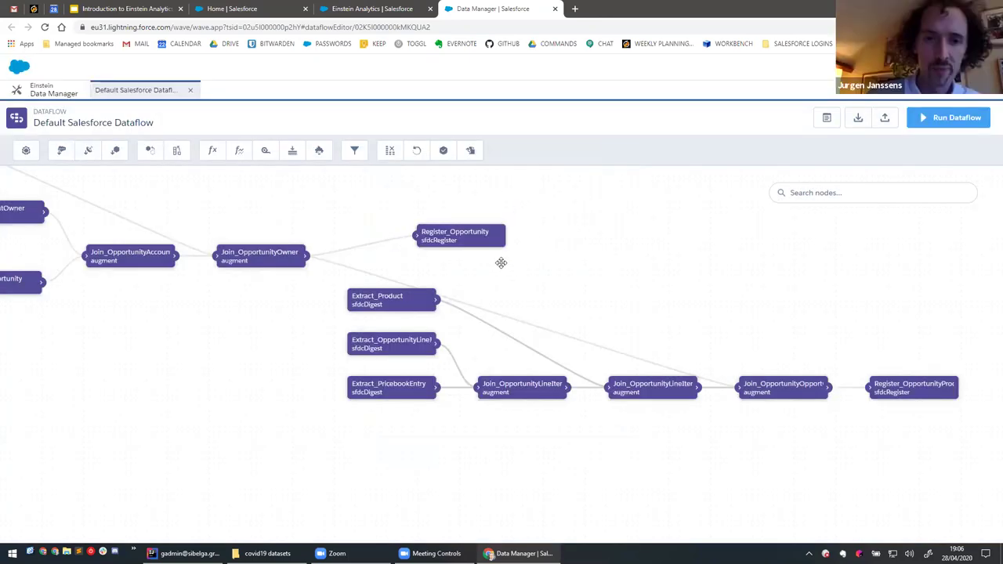
Review the Register_Opportunity node's dataset name and output fields again, close it without saving, and move the node farther from Join_OpportunityOwner.
{"action": "left_click", "coordinate": [461, 235]}
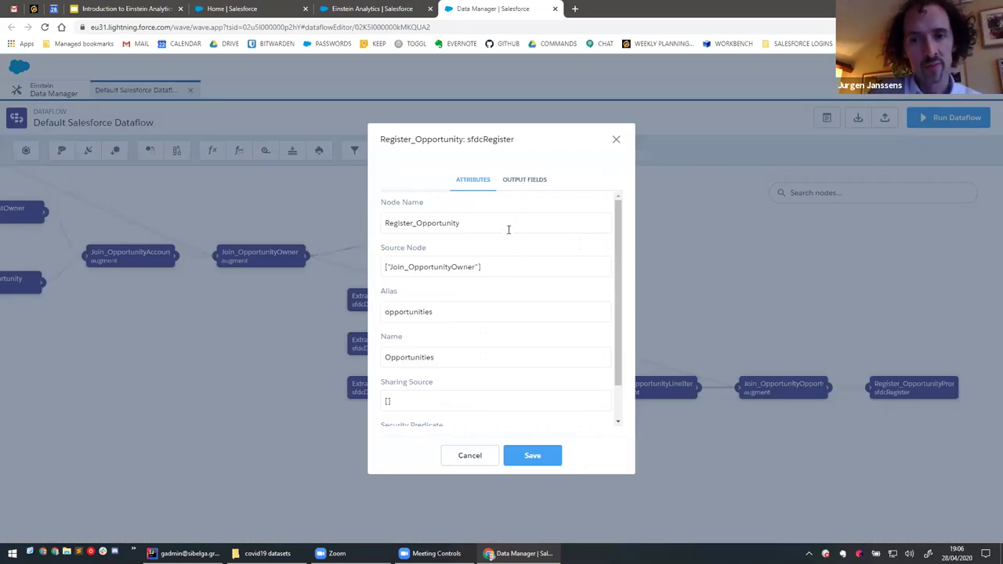
{"action": "left_click_drag", "start_coordinate": [623, 235], "coordinate": [622, 273]}
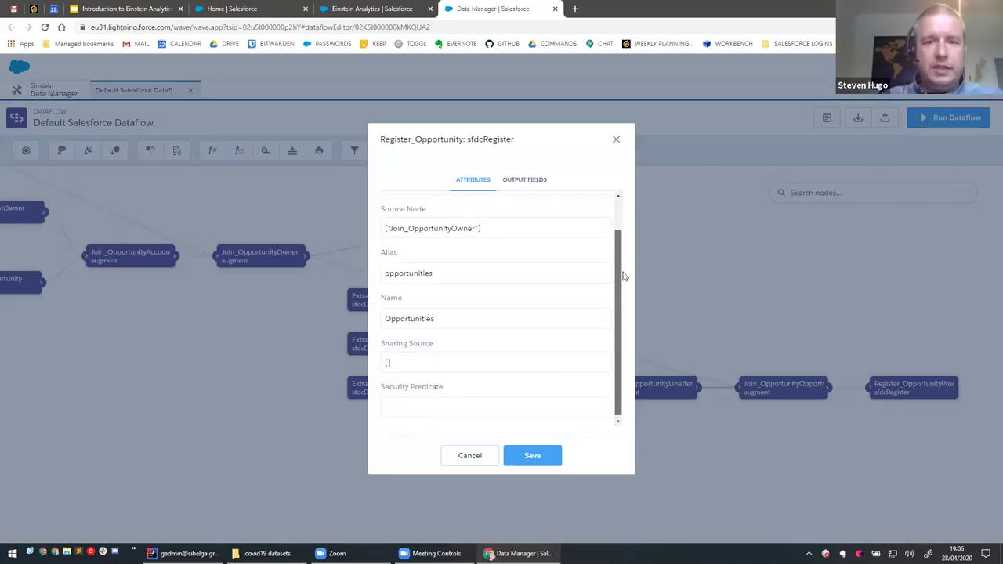
{"action": "double_click", "coordinate": [417, 316]}
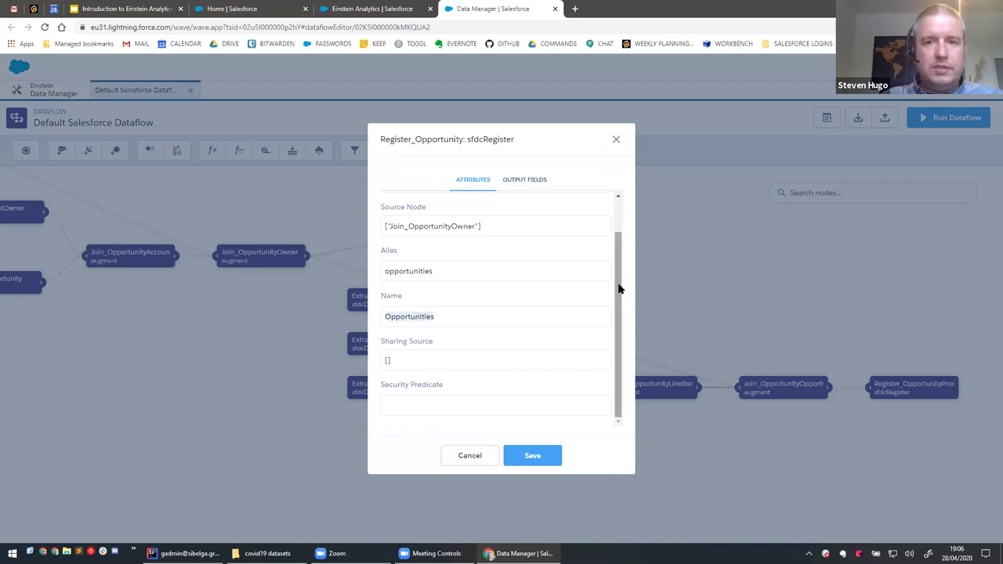
{"action": "left_click_drag", "start_coordinate": [618, 287], "coordinate": [566, 213]}
{"action": "left_click", "coordinate": [541, 188]}
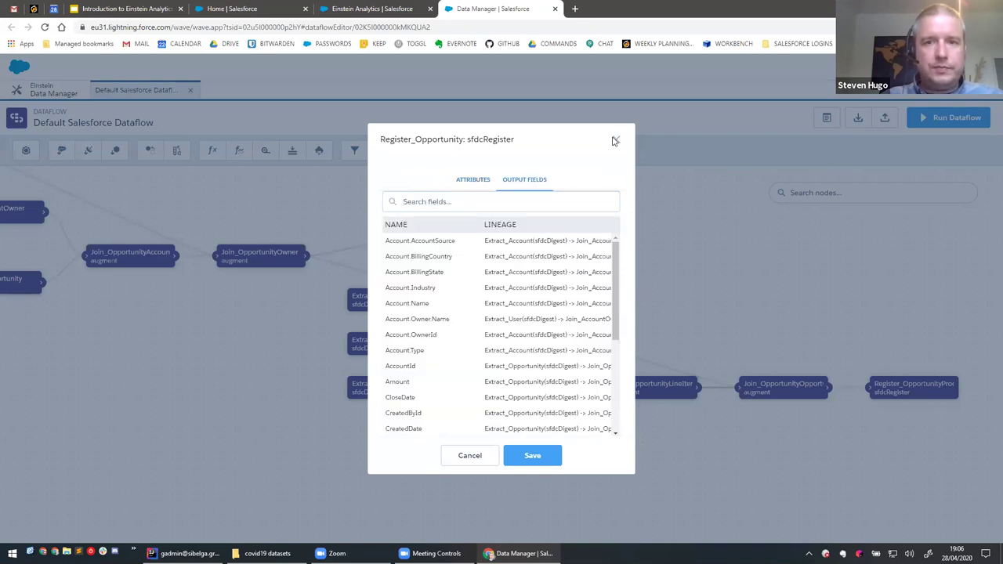
{"action": "left_click", "coordinate": [616, 139]}
{"action": "left_click_drag", "start_coordinate": [464, 233], "coordinate": [501, 210]}
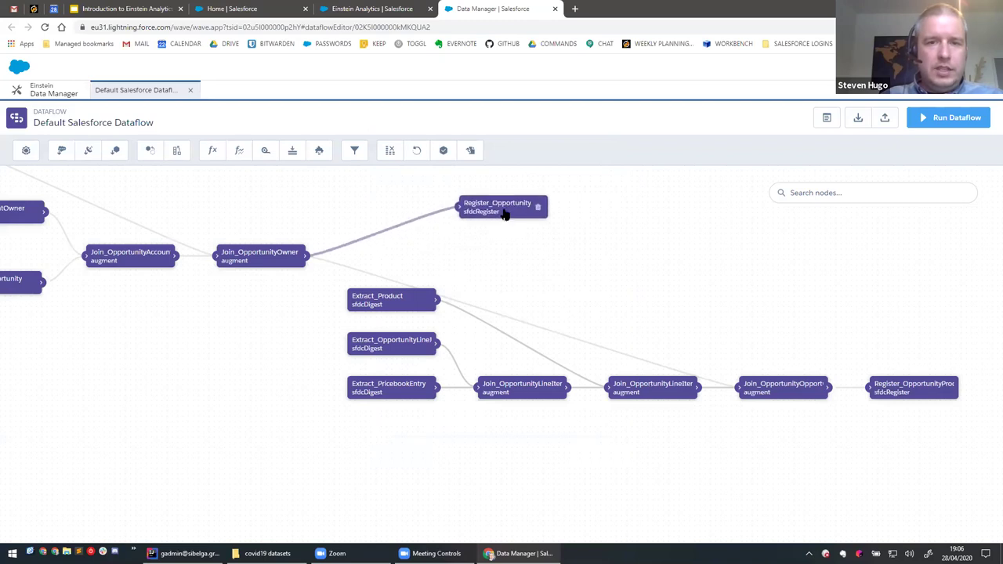
Inspect the Register_OpportunityProducts node's attributes, including its alias, dataset name and security predicate, and close it without saving.
{"action": "left_click_drag", "start_coordinate": [549, 273], "coordinate": [365, 274]}
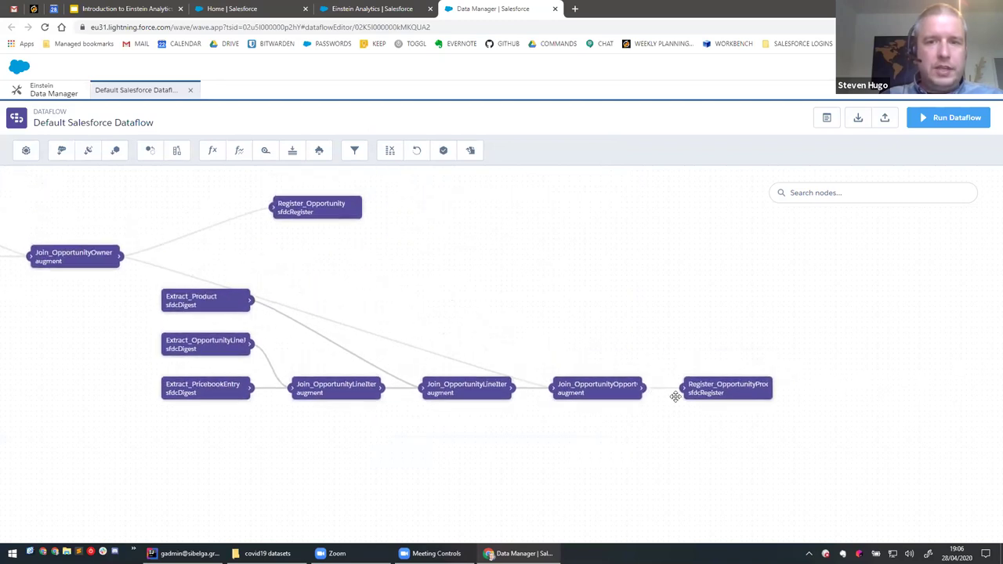
{"action": "left_click", "coordinate": [716, 389]}
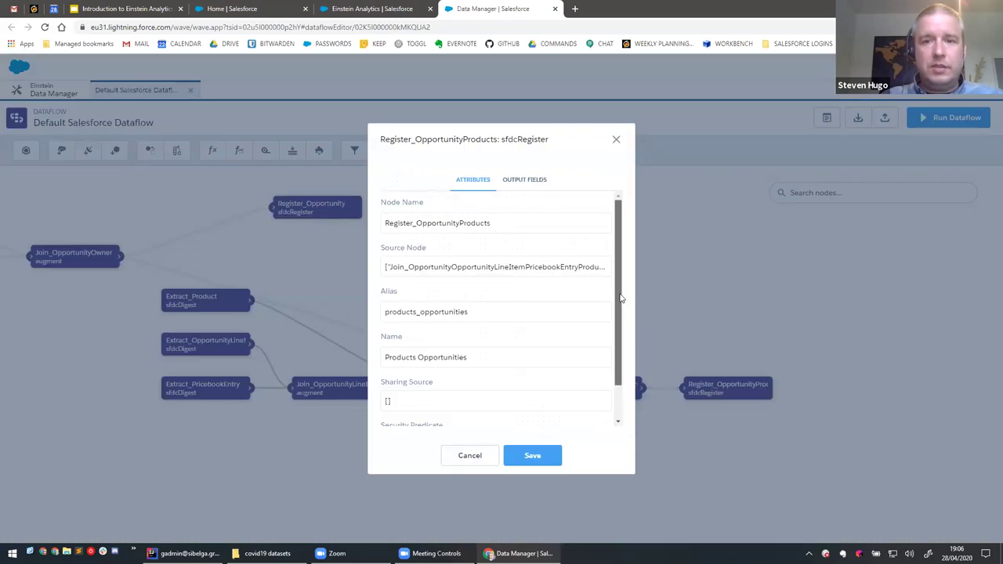
{"action": "left_click_drag", "start_coordinate": [621, 300], "coordinate": [629, 357]}
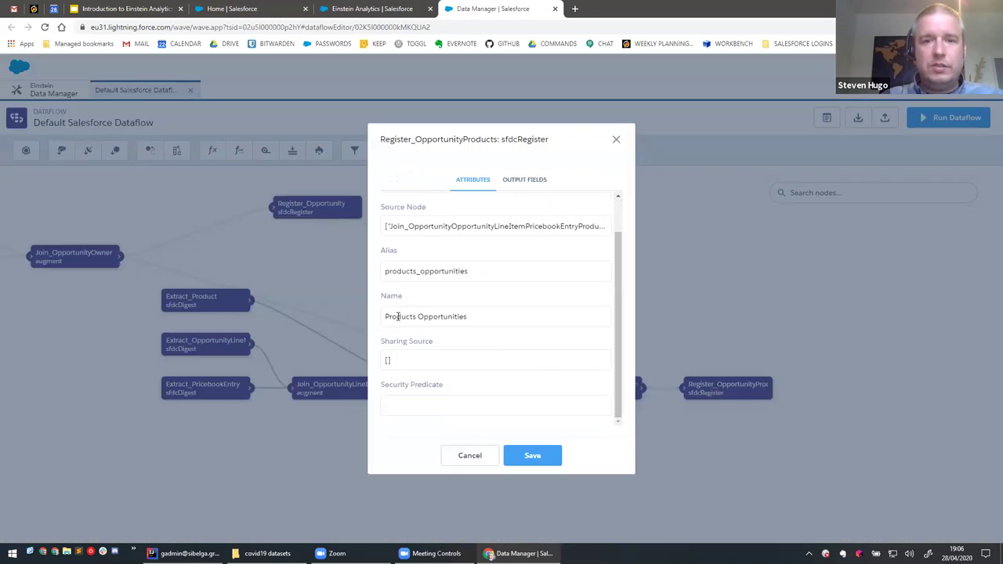
{"action": "left_click", "coordinate": [616, 140]}
{"action": "left_click_drag", "start_coordinate": [342, 275], "coordinate": [428, 267]}
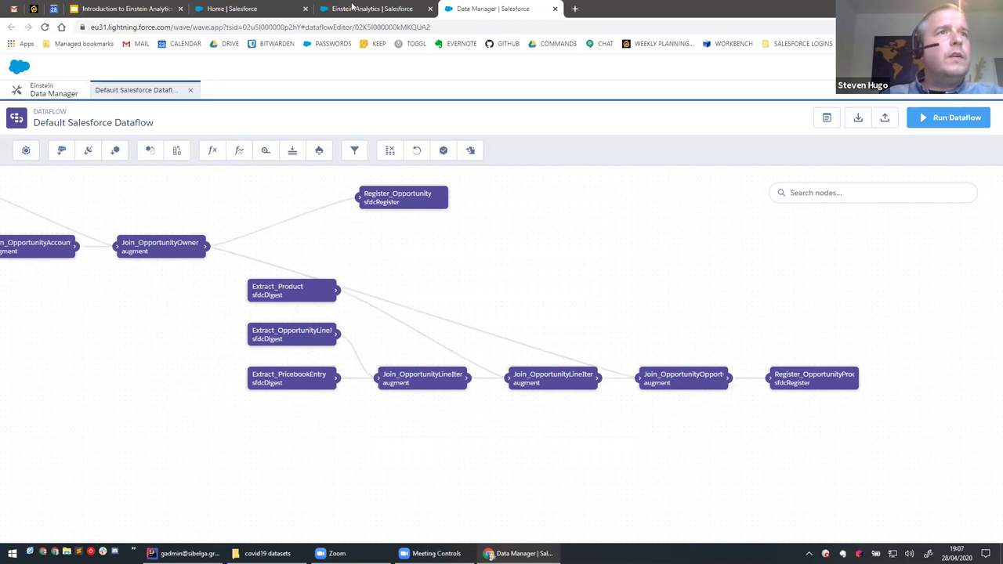
Return to the dataflows list, open the execs only 1 eltDataflow, and view its overall node layout.
{"action": "left_click", "coordinate": [74, 96]}
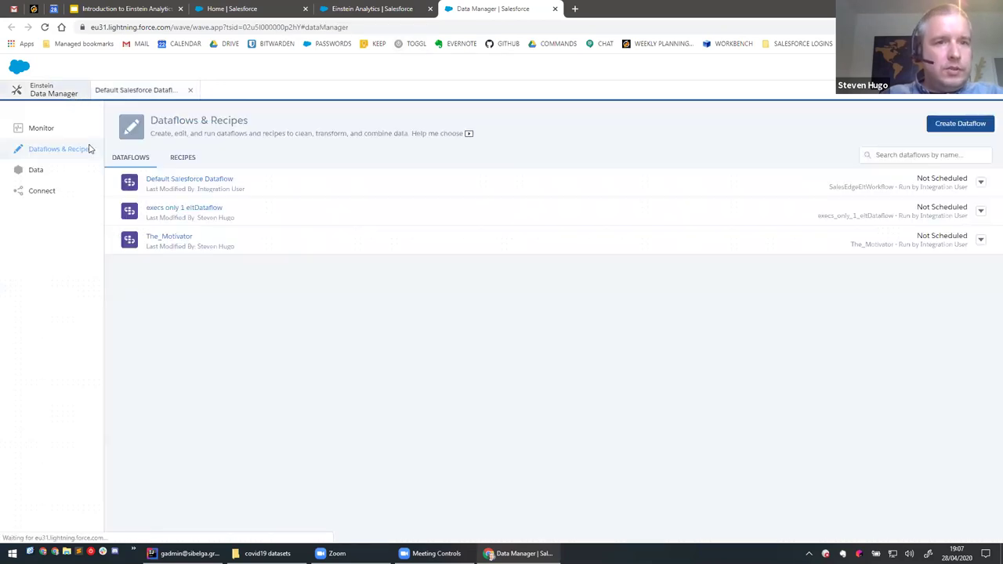
{"action": "left_click", "coordinate": [171, 209]}
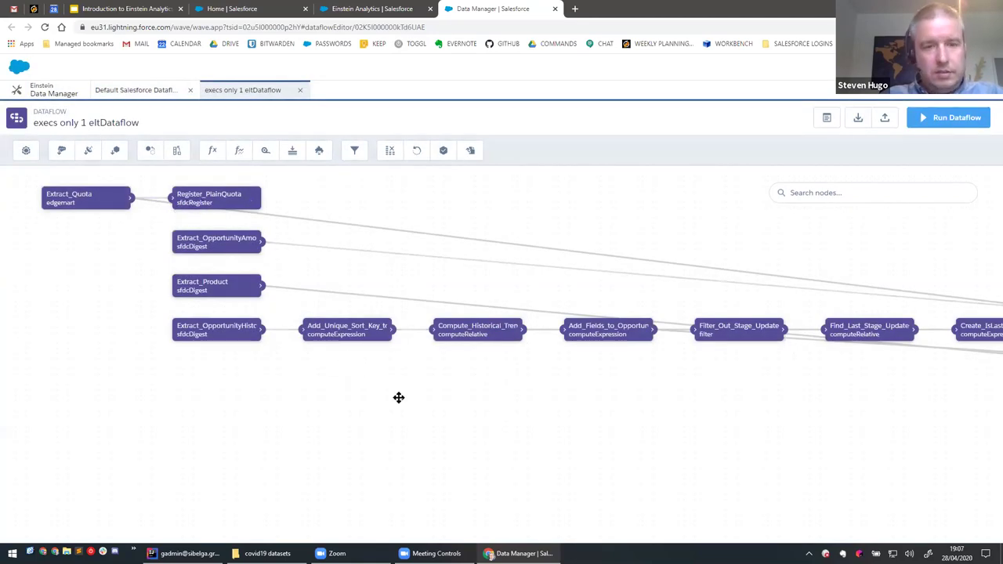
{"action": "key", "text": "ctrl+minus"}
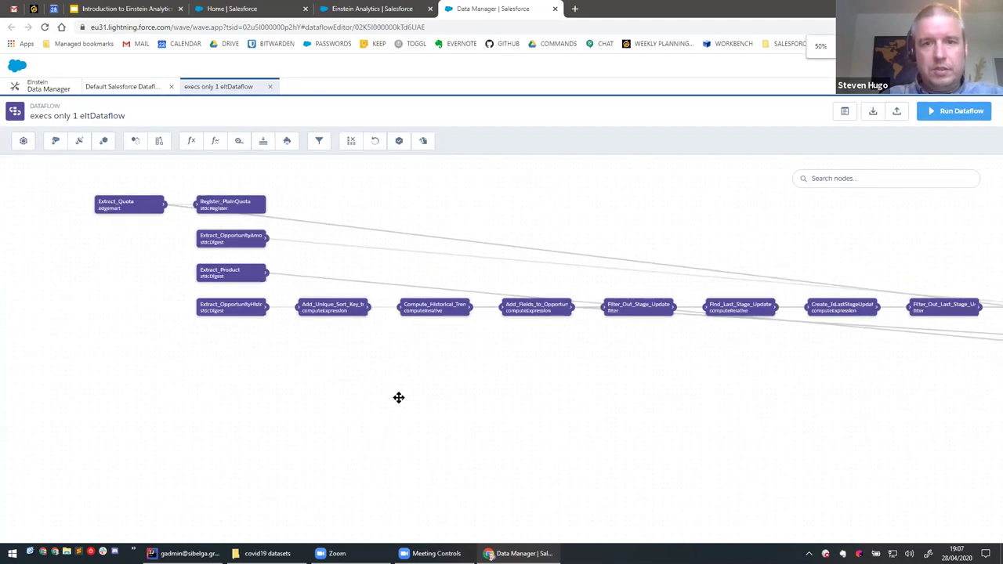
{"action": "key", "text": "ctrl+minus"}
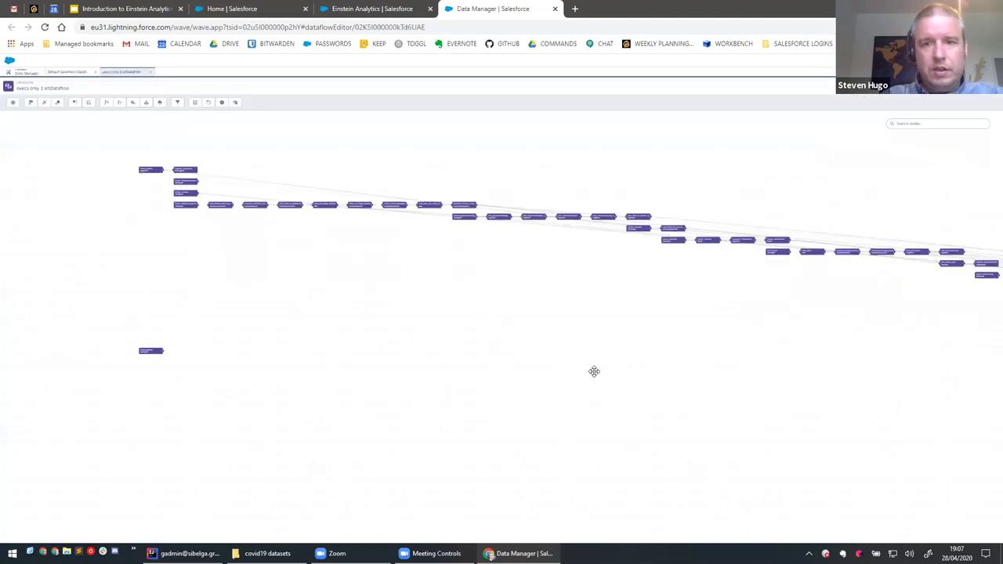
Examine the full node chain of the execs only 1 eltDataflow, from the overall layout down to the opportunity history nodes close up.
{"action": "key", "text": "ctrl+minus"}
{"action": "key", "text": "ctrl+minus"}
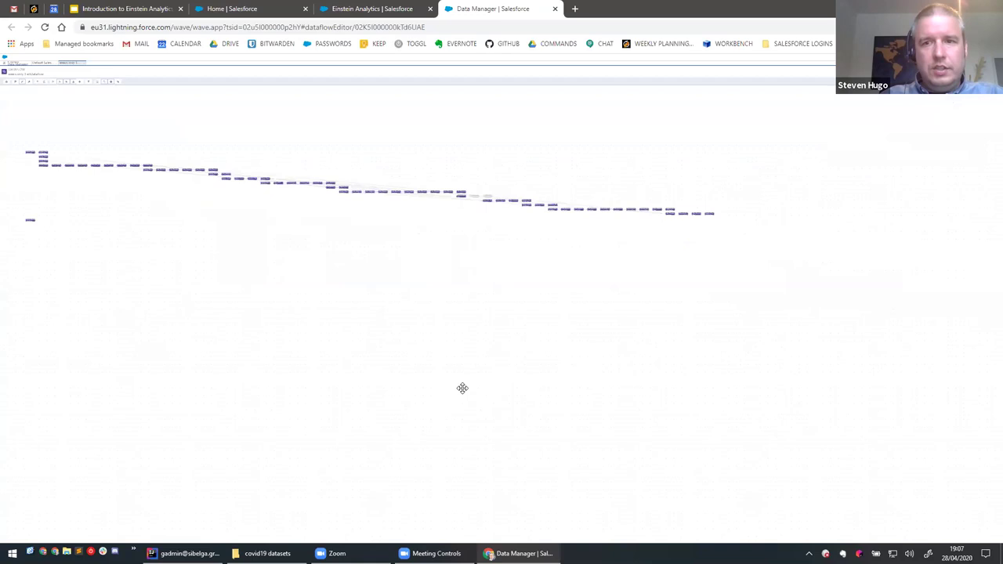
{"action": "key", "text": "ctrl+plus"}
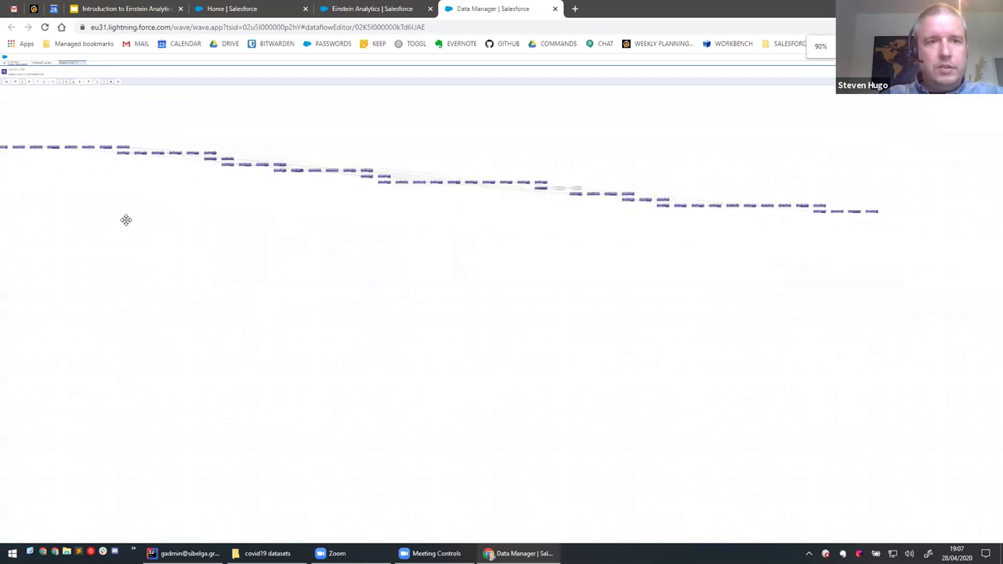
{"action": "key", "text": "ctrl+plus"}
{"action": "key", "text": "ctrl+plus"}
{"action": "key", "text": "ctrl+plus"}
{"action": "key", "text": "ctrl+plus"}
{"action": "key", "text": "ctrl+plus"}
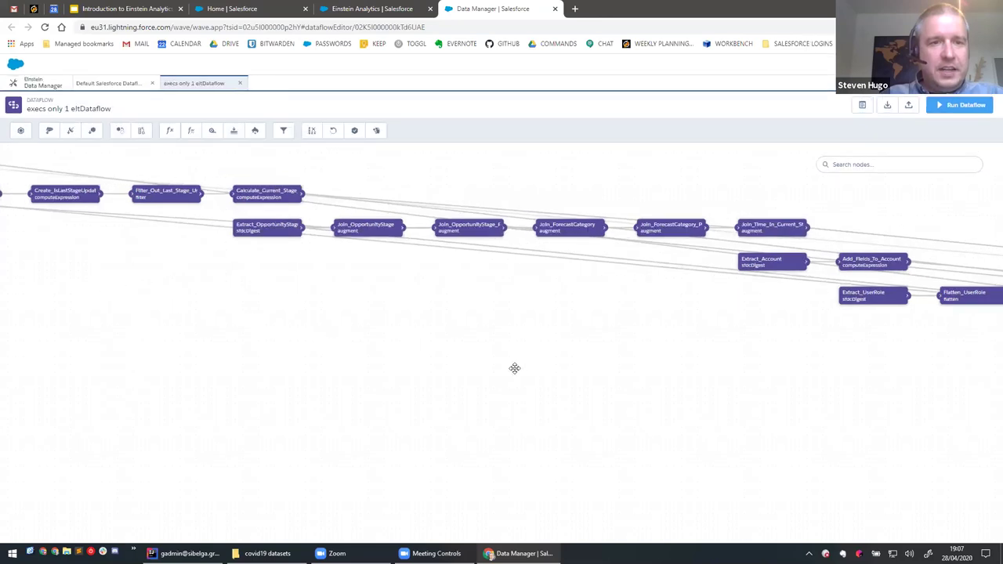
{"action": "key", "text": "ctrl+plus"}
{"action": "key", "text": "ctrl+plus"}
{"action": "key", "text": "ctrl+plus"}
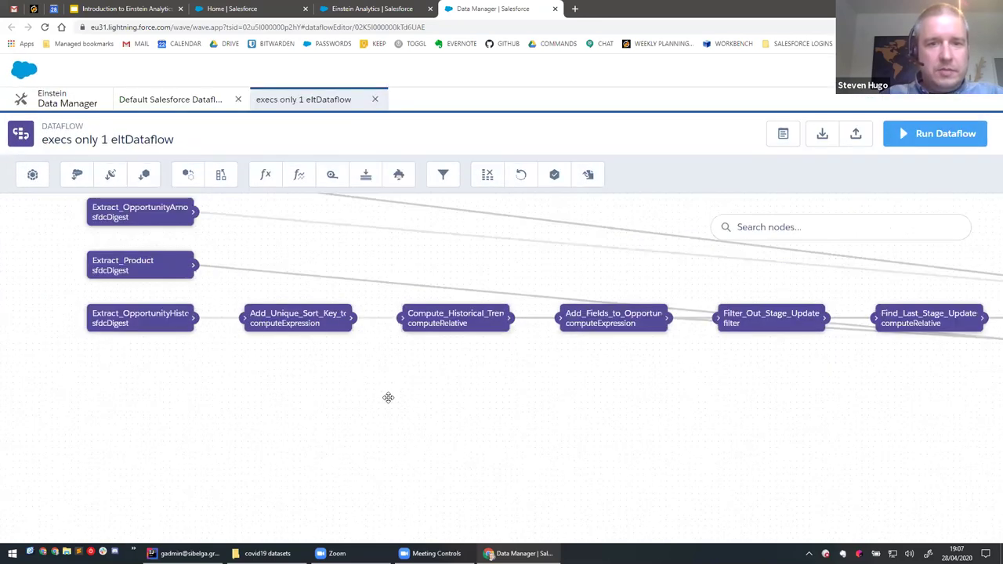
{"action": "key", "text": "ctrl+plus"}
{"action": "key", "text": "ctrl+plus"}
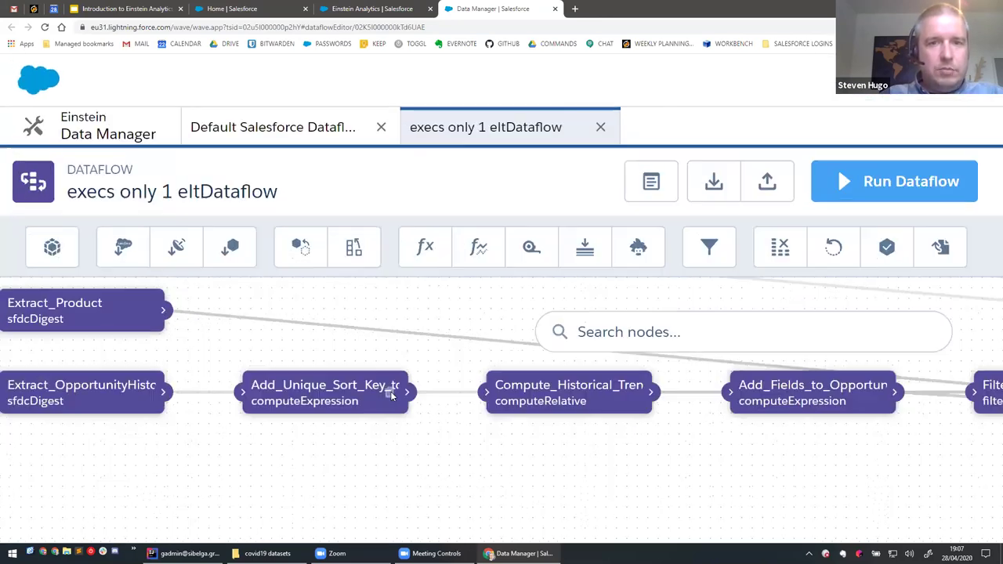
{"action": "key", "text": "ctrl+plus"}
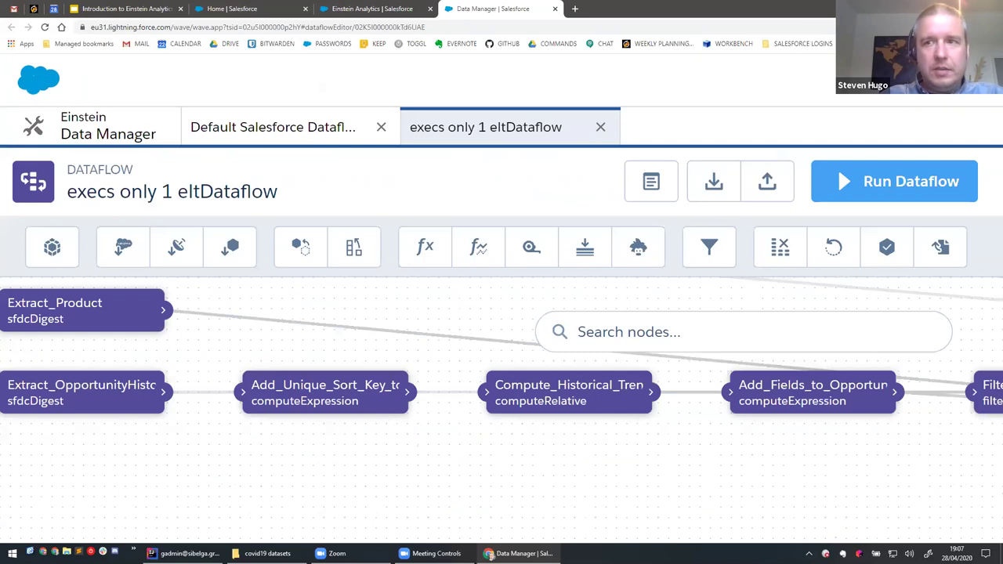
Reduce the browser's page zoom so that more of the dataflow's nodes fit on screen at a readable size.
{"action": "left_click", "coordinate": [990, 26]}
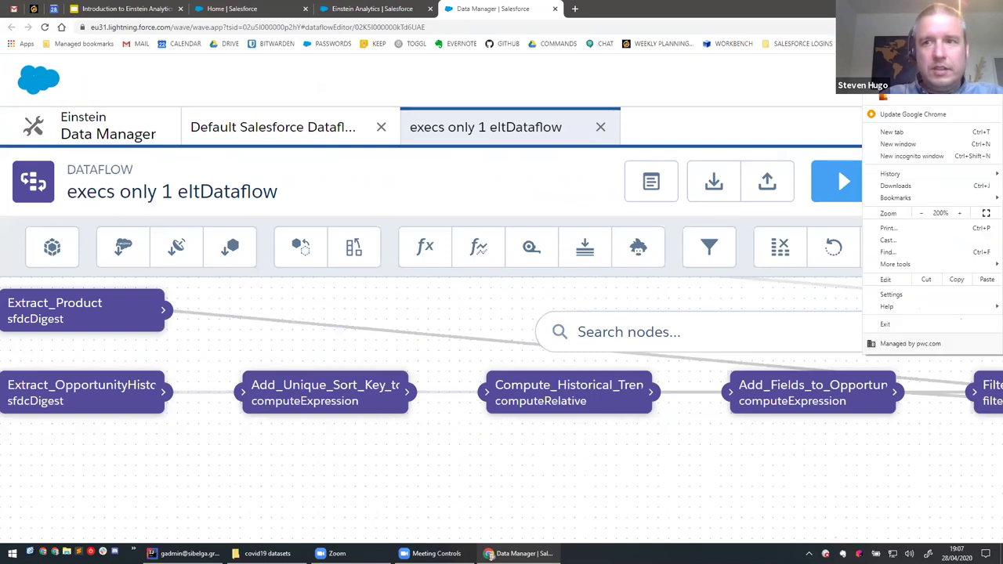
{"action": "left_click", "coordinate": [923, 216]}
{"action": "left_click", "coordinate": [923, 216]}
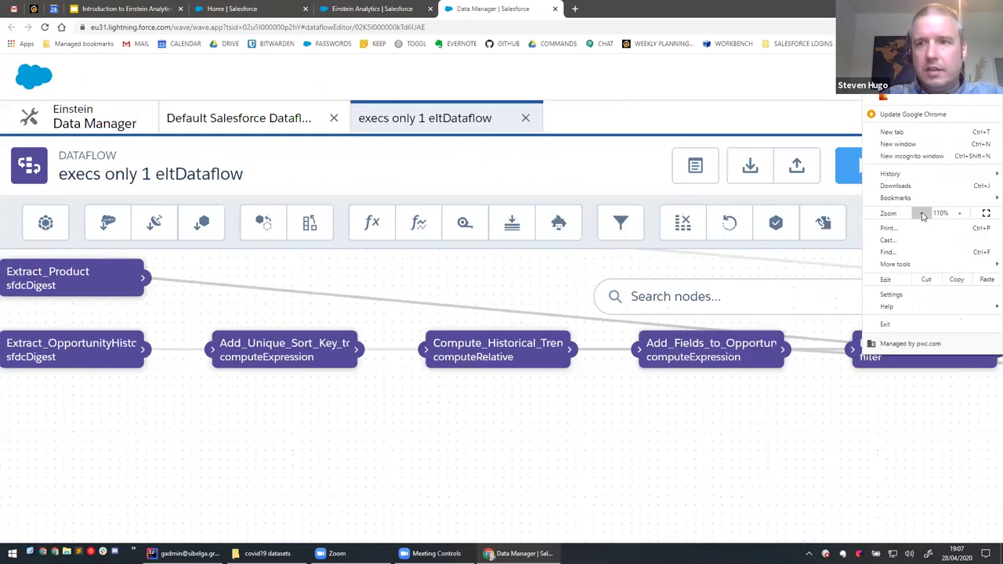
{"action": "left_click", "coordinate": [923, 216]}
{"action": "left_click", "coordinate": [923, 216]}
{"action": "left_click", "coordinate": [367, 378]}
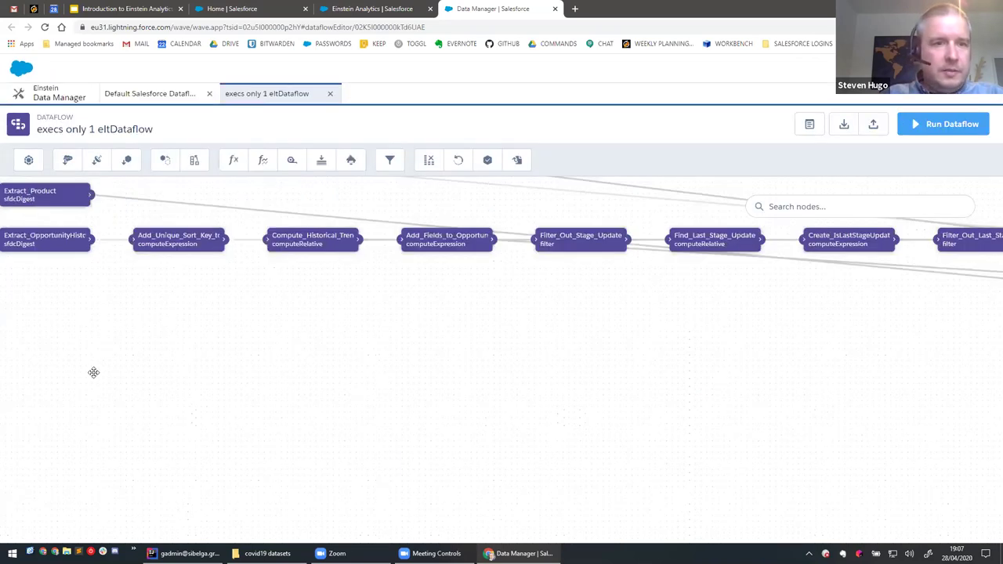
Inspect the Extract_Quota edgemart node's attributes, including the dataset it reads, and close it without saving.
{"action": "left_click_drag", "start_coordinate": [117, 295], "coordinate": [302, 373]}
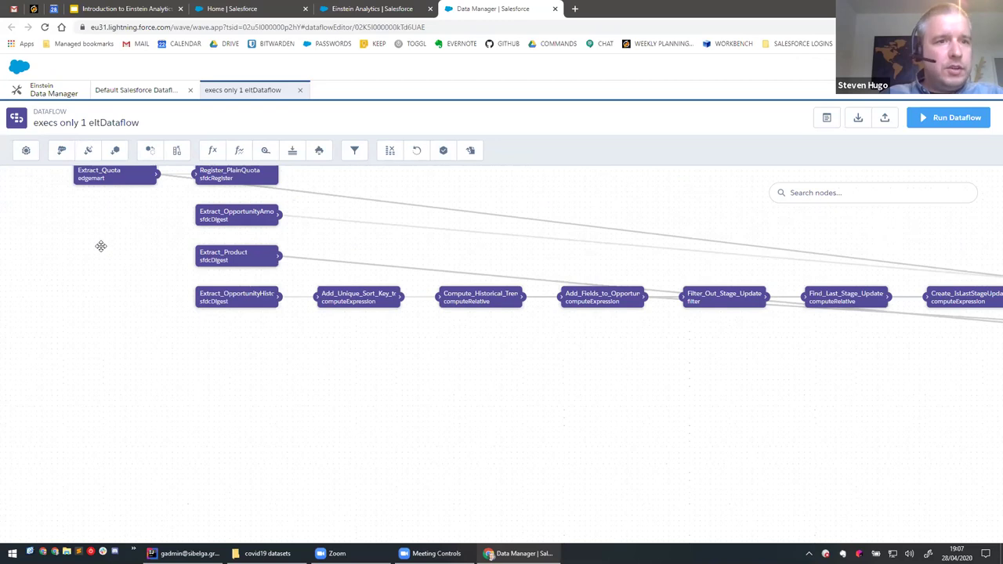
{"action": "left_click_drag", "start_coordinate": [100, 246], "coordinate": [173, 332]}
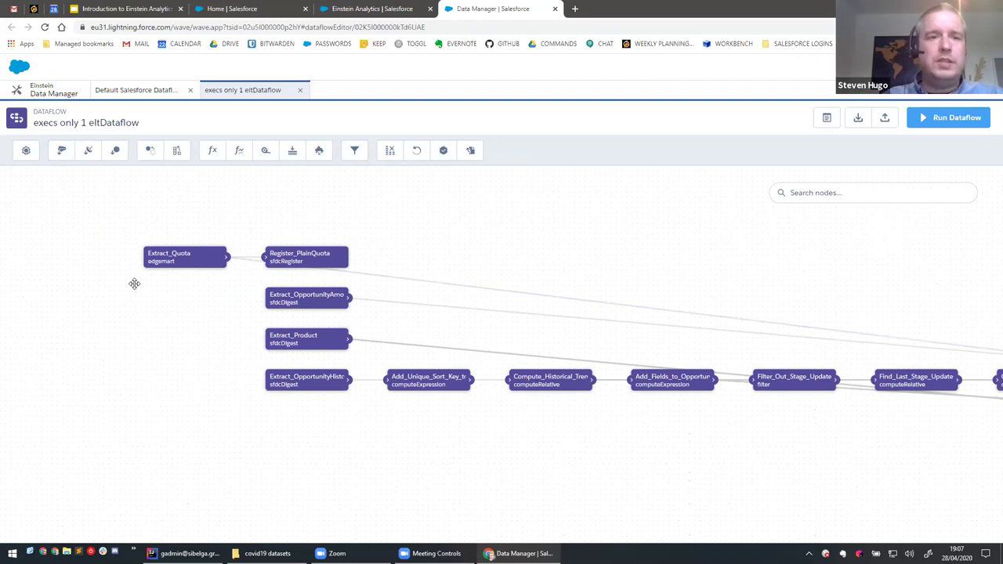
{"action": "left_click", "coordinate": [179, 263]}
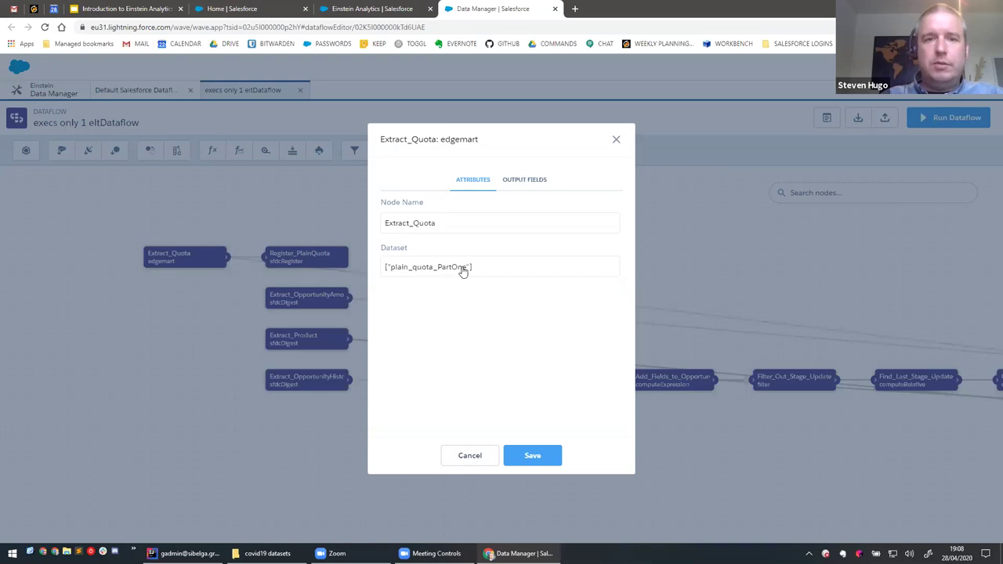
{"action": "left_click", "coordinate": [617, 142]}
Move the Register_PlainQuota node above Extract_Quota, review its output fields and attributes down to the security predicate, and close it without saving.
{"action": "left_click_drag", "start_coordinate": [295, 250], "coordinate": [314, 205]}
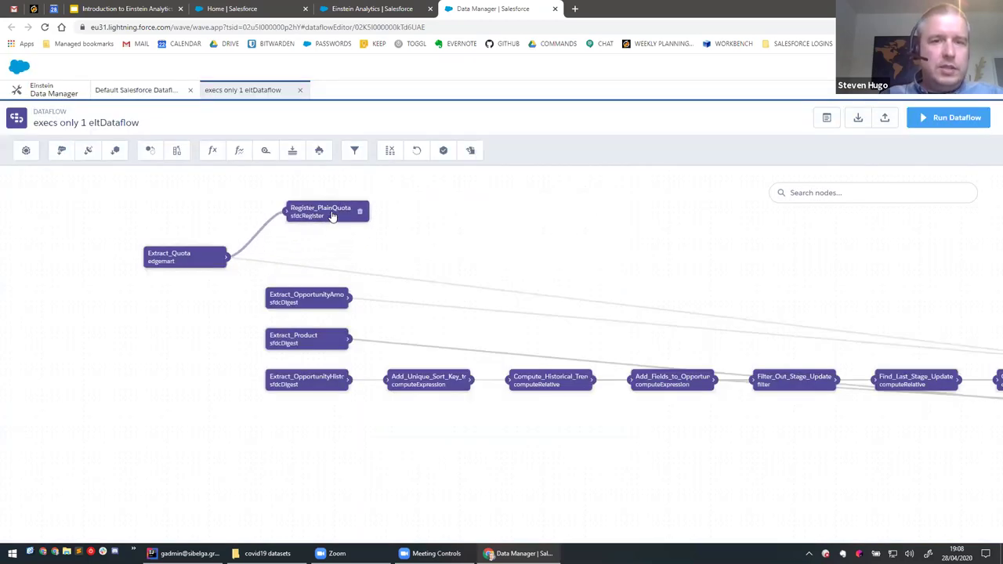
{"action": "left_click", "coordinate": [332, 216]}
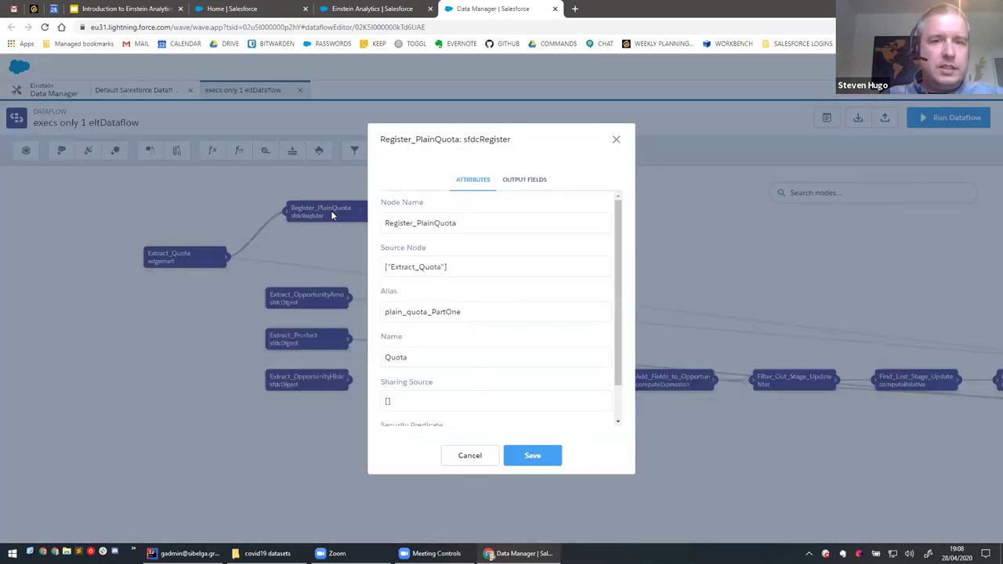
{"action": "left_click", "coordinate": [522, 186]}
{"action": "left_click", "coordinate": [484, 183]}
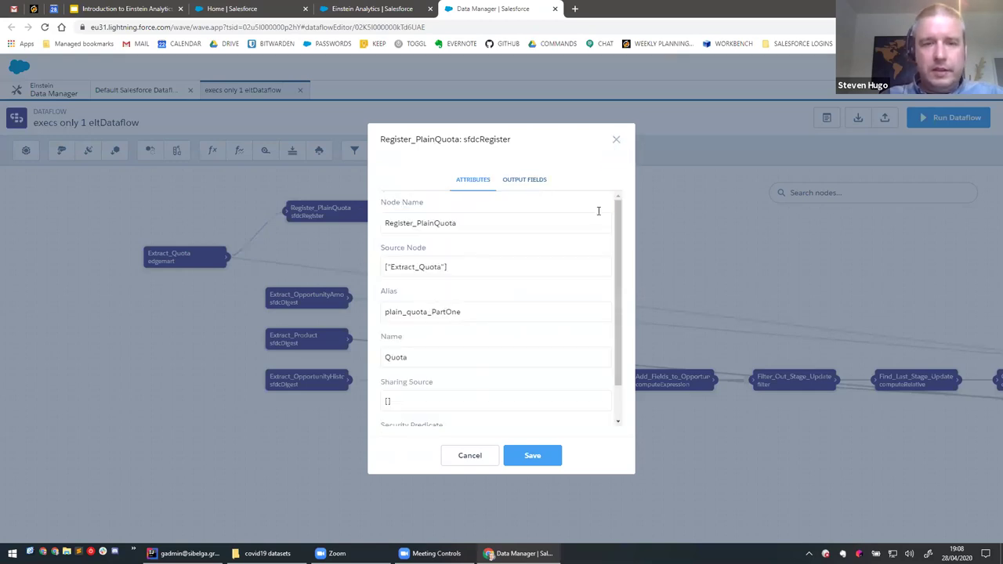
{"action": "scroll", "coordinate": [618, 241], "scroll_direction": "down", "scroll_amount": 1}
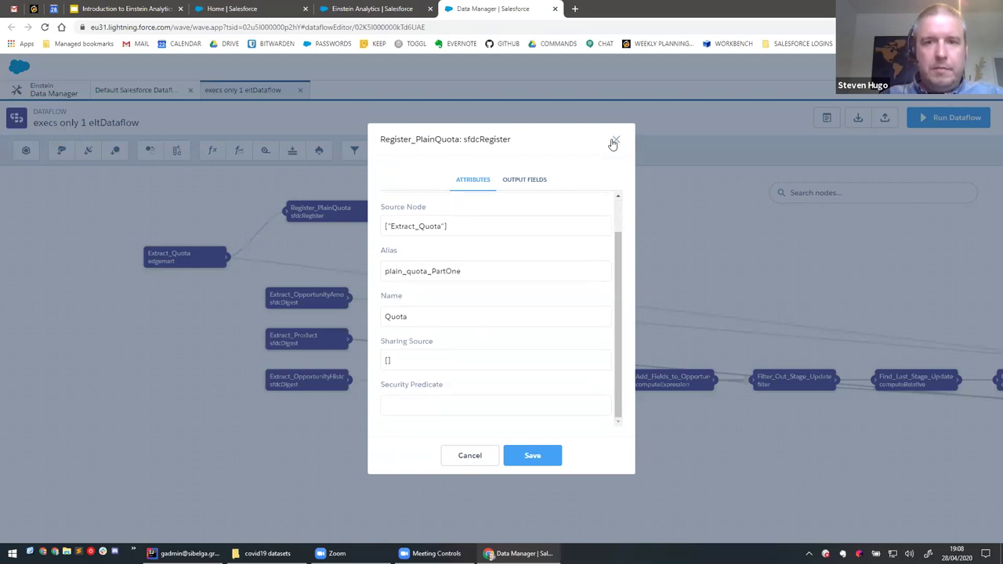
{"action": "left_click", "coordinate": [615, 142]}
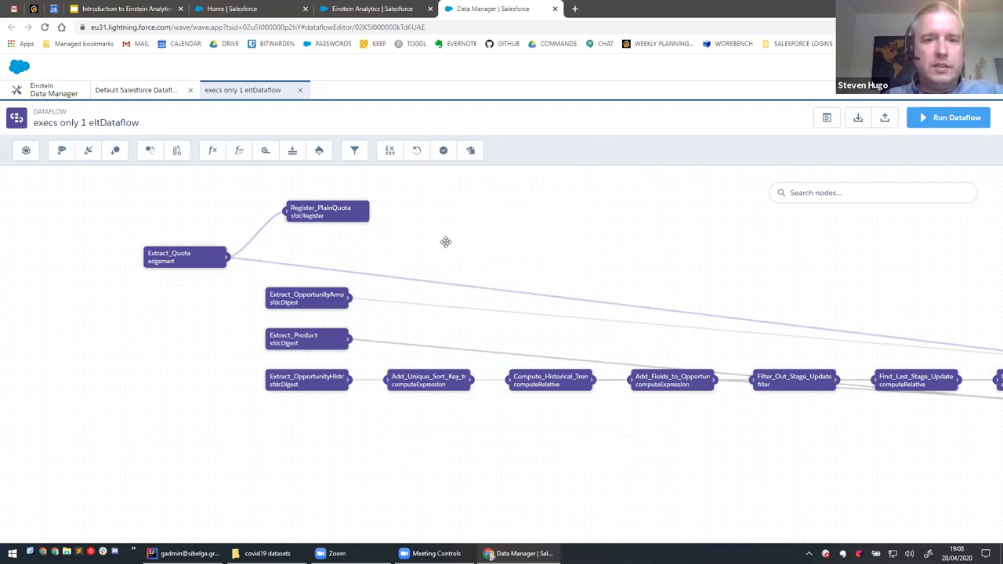
Inspect the Add_Unique_Sort_Key_to_OpportunityHistory node and the type and SAQL expression of its Unique_Sort_Key computed field, and close both without saving.
{"action": "left_click_drag", "start_coordinate": [466, 243], "coordinate": [374, 229]}
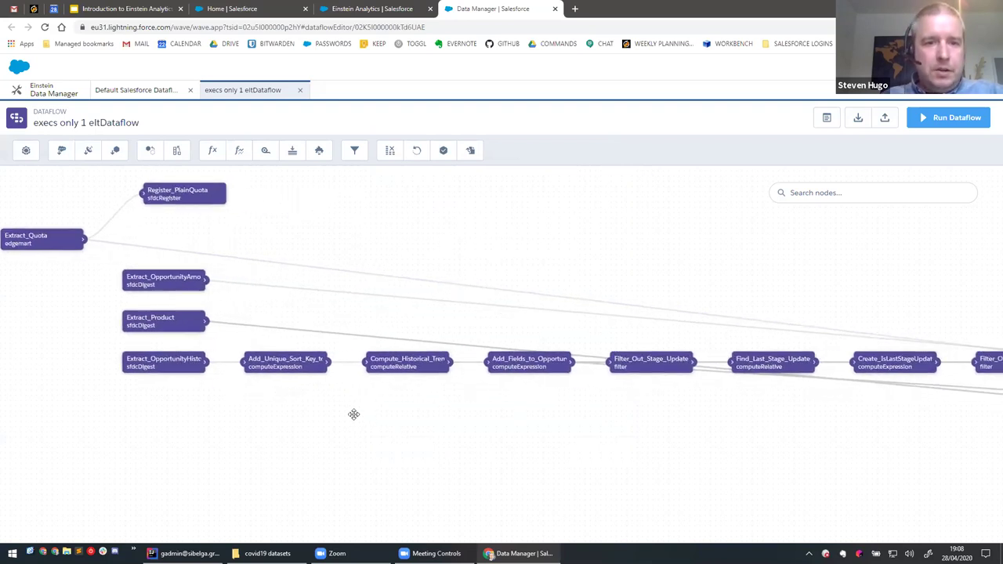
{"action": "left_click_drag", "start_coordinate": [315, 396], "coordinate": [197, 360]}
{"action": "left_click", "coordinate": [177, 332]}
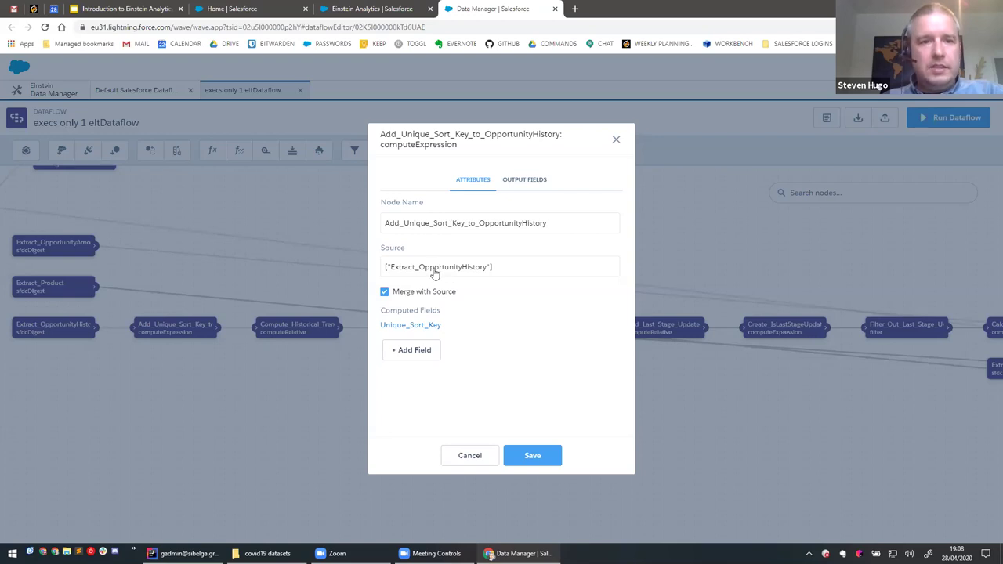
{"action": "left_click", "coordinate": [417, 329]}
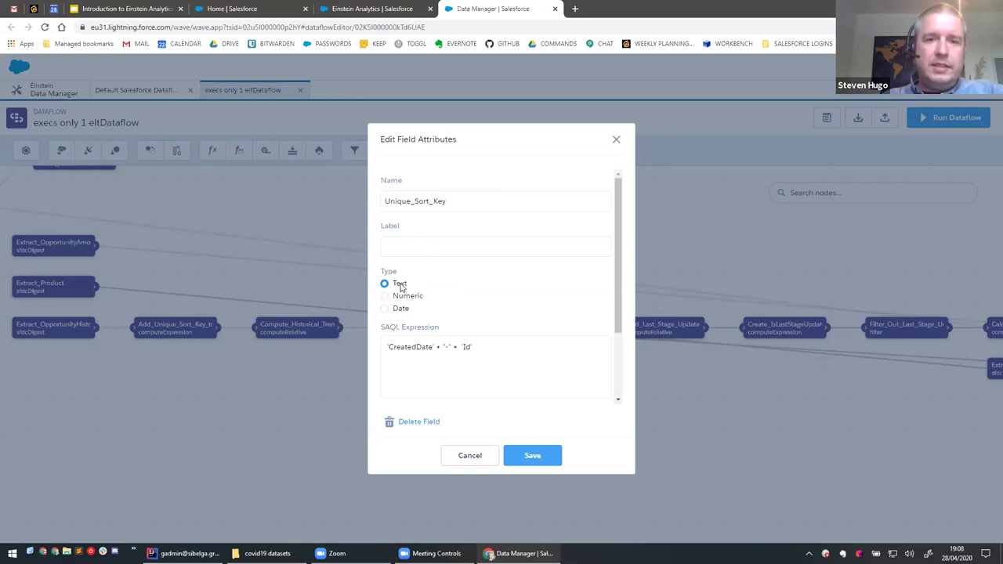
{"action": "double_click", "coordinate": [430, 347]}
{"action": "left_click", "coordinate": [445, 346]}
{"action": "left_click", "coordinate": [405, 346]}
{"action": "left_click_drag", "start_coordinate": [484, 345], "coordinate": [384, 347]}
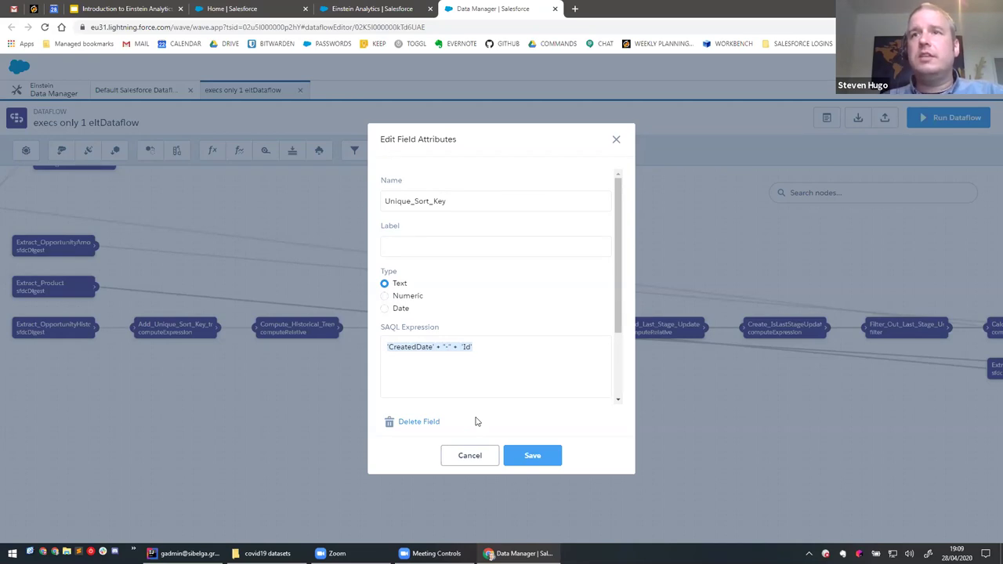
{"action": "left_click", "coordinate": [470, 455]}
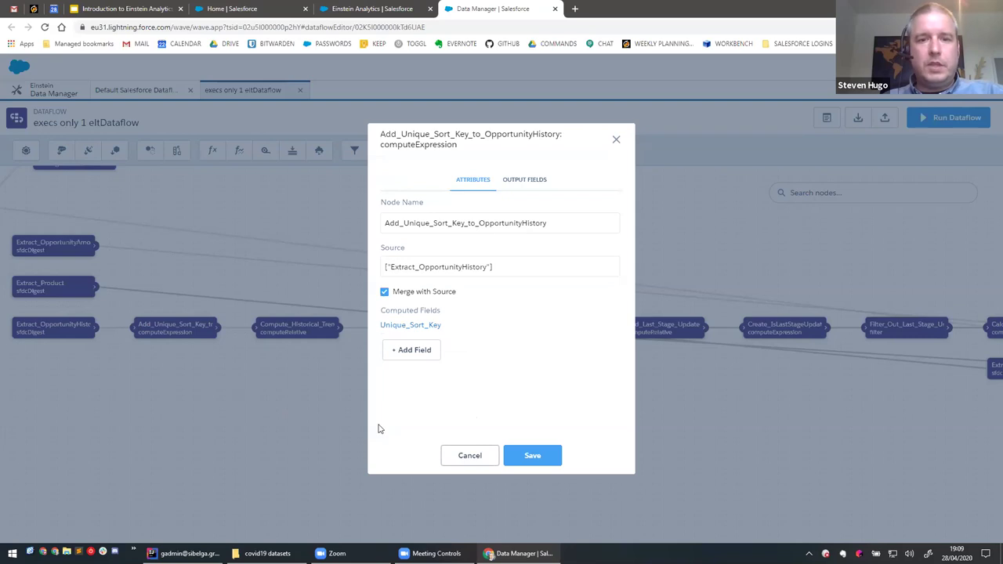
{"action": "key", "text": "Escape"}
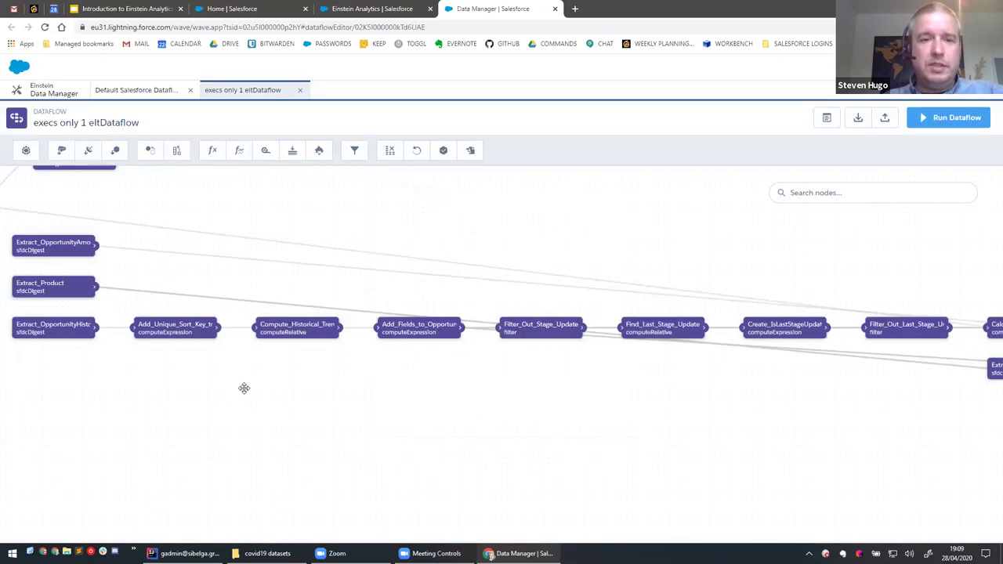
Inspect the Compute_Historical_Trending_Fields node's source, partitioning, sort order and list of computed fields, and close it without saving.
{"action": "left_click_drag", "start_coordinate": [235, 396], "coordinate": [331, 394]}
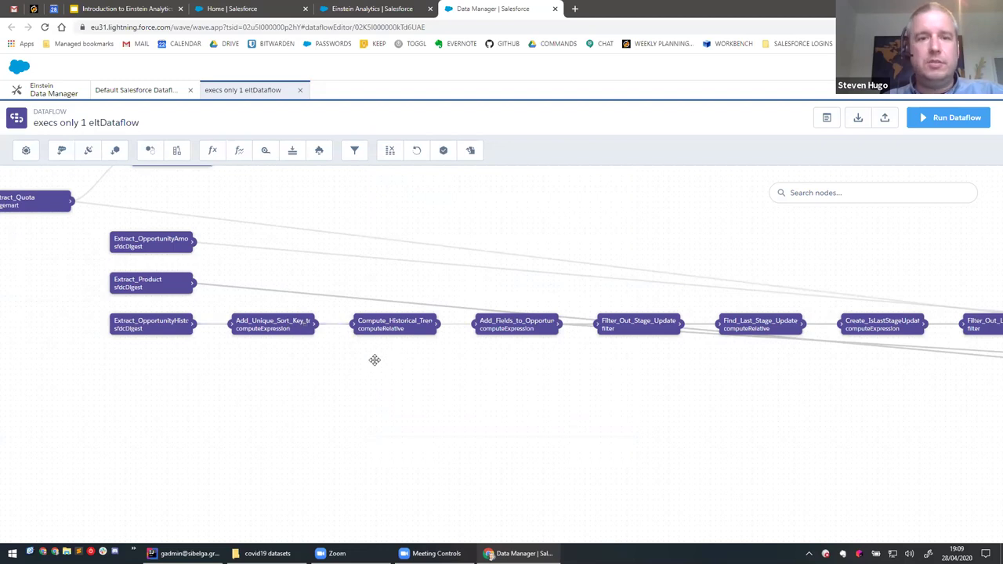
{"action": "left_click_drag", "start_coordinate": [412, 356], "coordinate": [300, 360]}
{"action": "left_click_drag", "start_coordinate": [462, 381], "coordinate": [319, 369]}
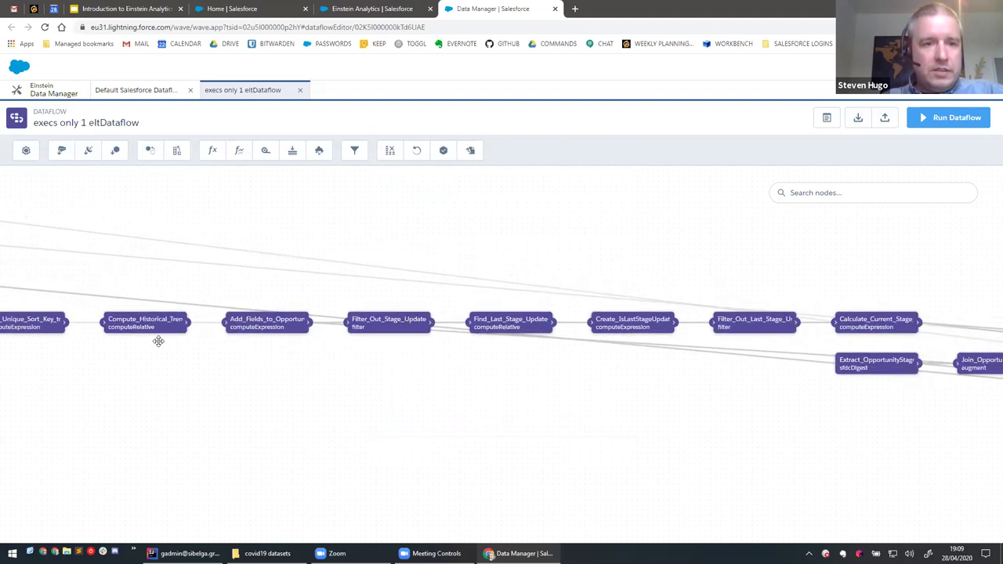
{"action": "left_click_drag", "start_coordinate": [174, 365], "coordinate": [274, 376]}
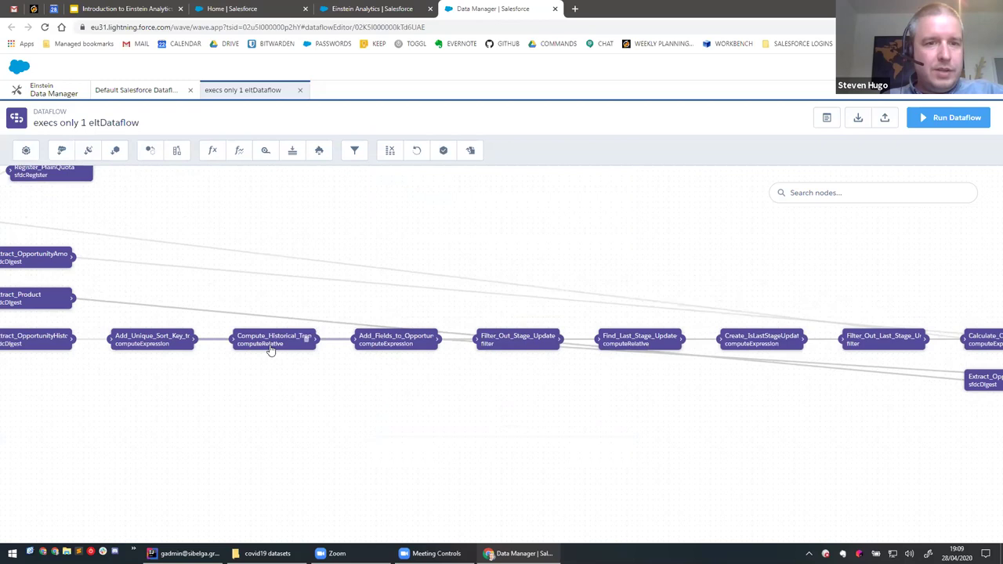
{"action": "left_click", "coordinate": [270, 349]}
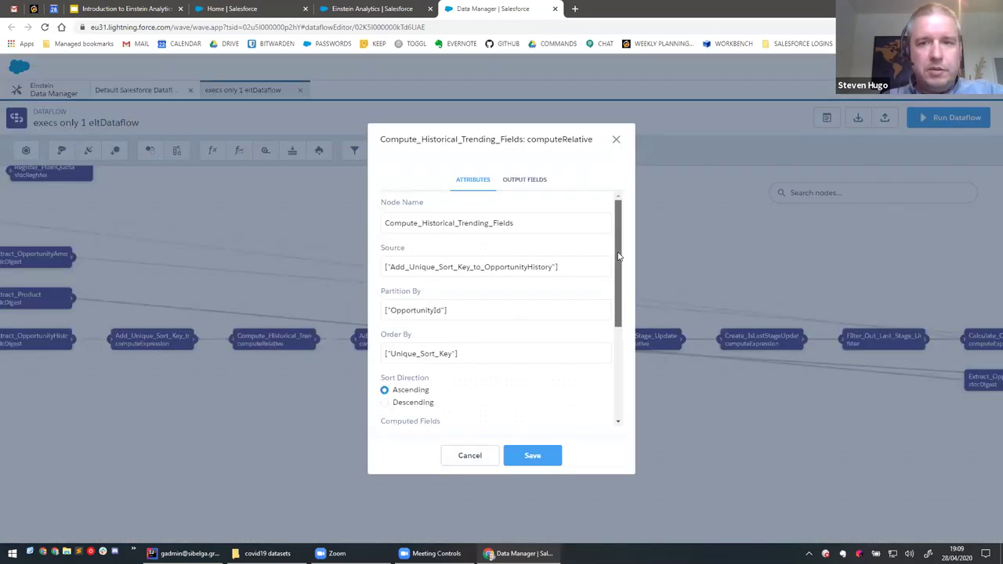
{"action": "scroll", "coordinate": [615, 316], "scroll_direction": "down", "scroll_amount": 2}
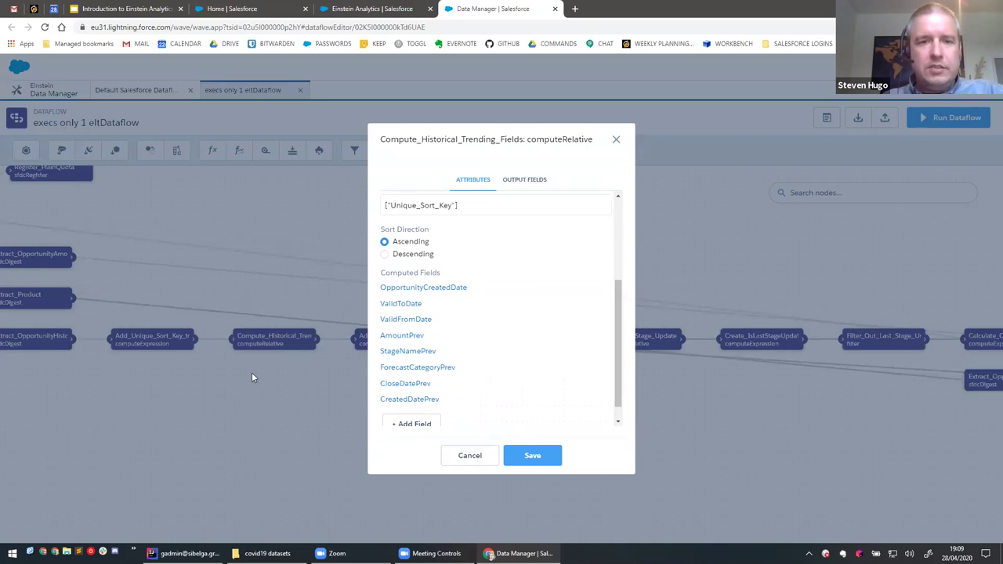
{"action": "left_click", "coordinate": [448, 448]}
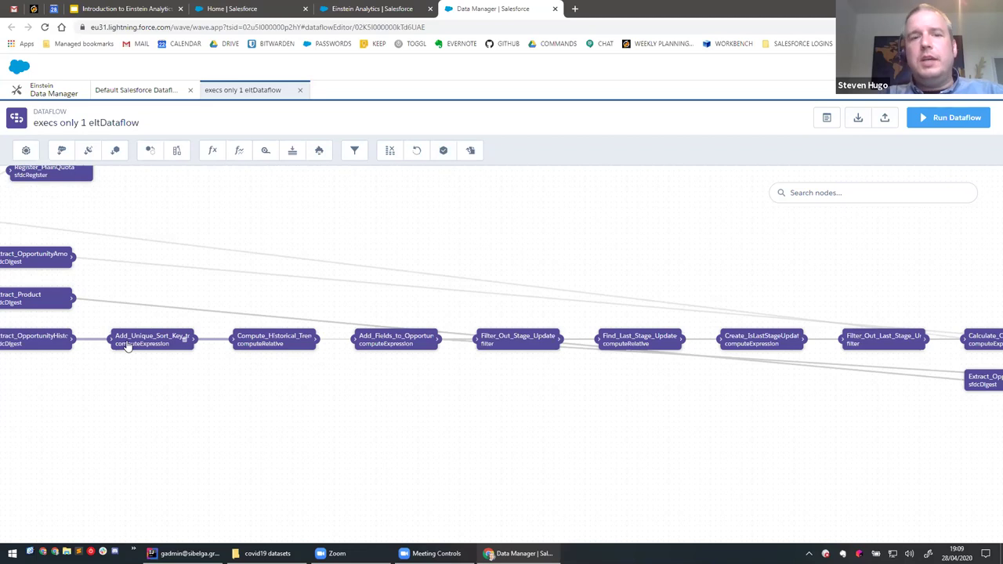
Review the Compute_Historical_Trending_Fields node's attributes once more, down to its computed fields, and close it without saving.
{"action": "left_click", "coordinate": [271, 349]}
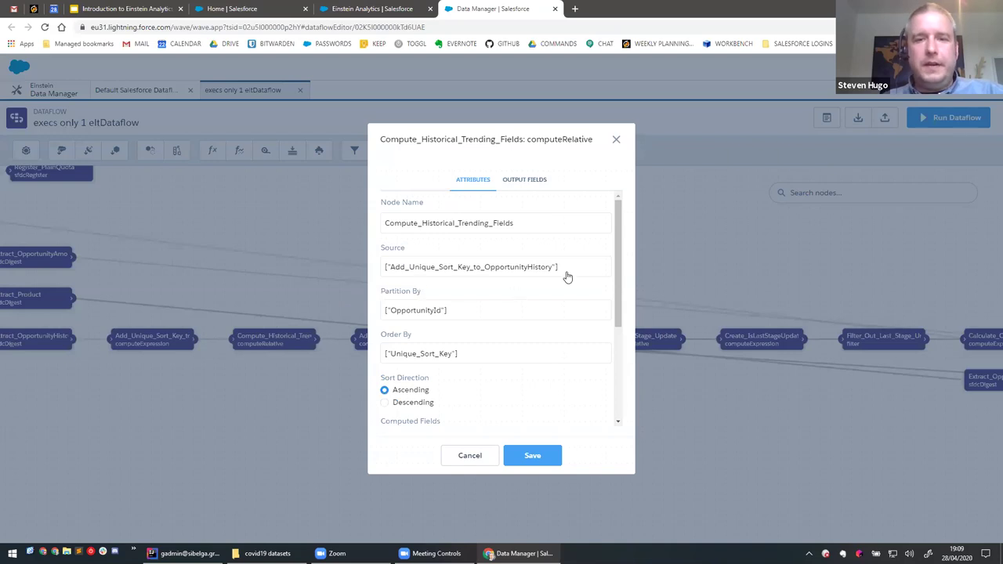
{"action": "scroll", "coordinate": [615, 251], "scroll_direction": "down", "scroll_amount": 2}
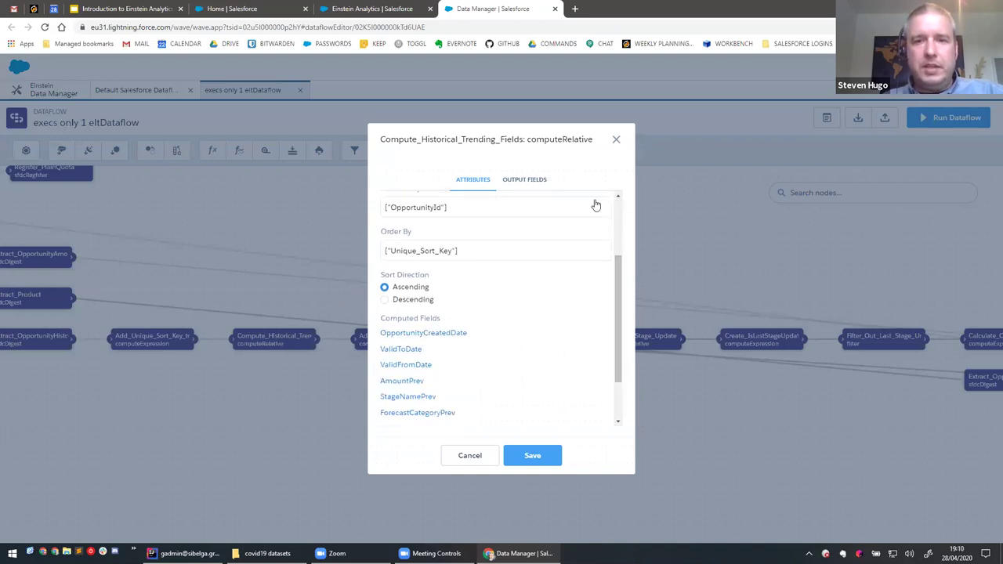
{"action": "left_click", "coordinate": [616, 139]}
Open the Filter_Out_Stage_Updates node further along the chain and examine its source and filter expression.
{"action": "left_click_drag", "start_coordinate": [487, 386], "coordinate": [371, 377]}
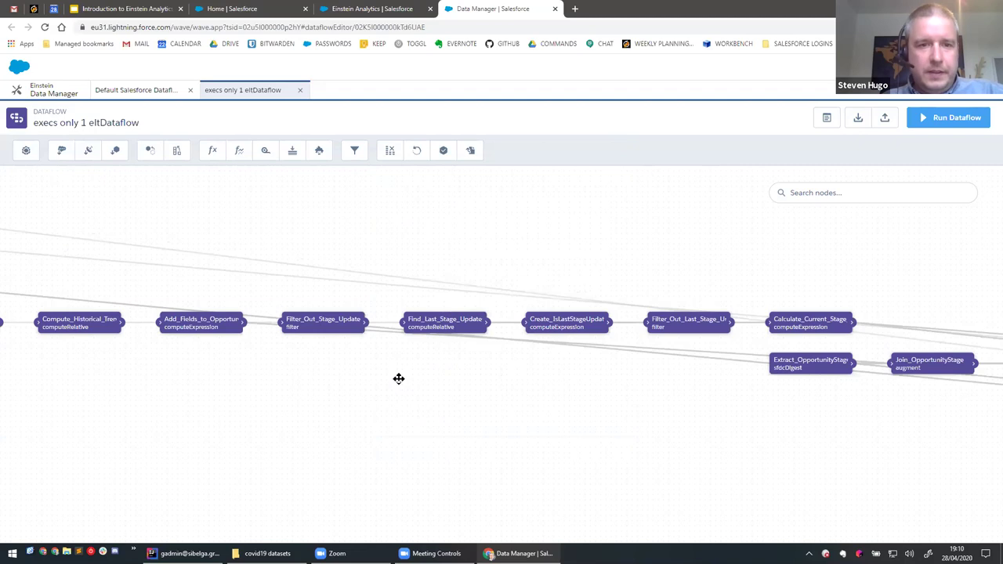
{"action": "left_click", "coordinate": [323, 322]}
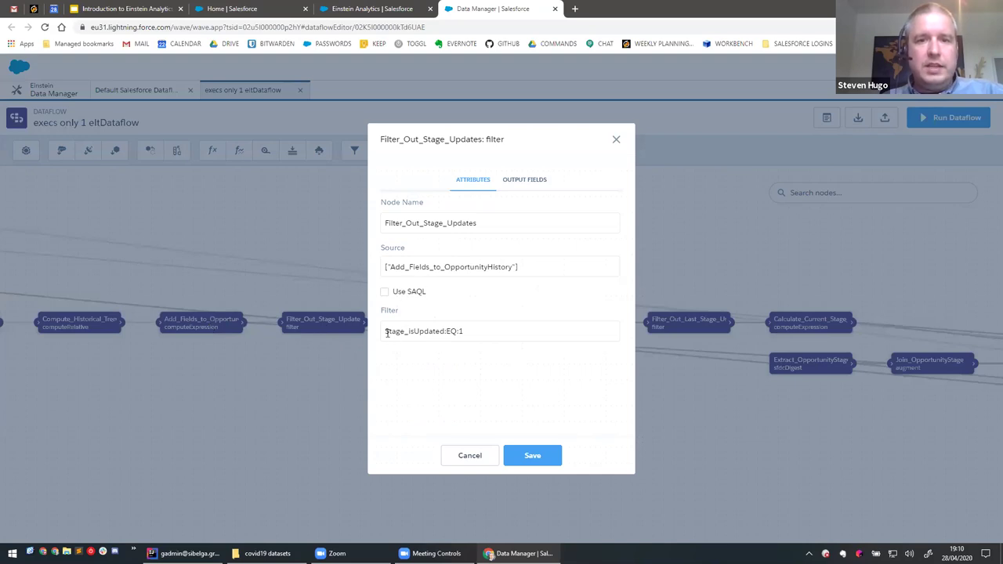
{"action": "left_click_drag", "start_coordinate": [386, 332], "coordinate": [461, 331]}
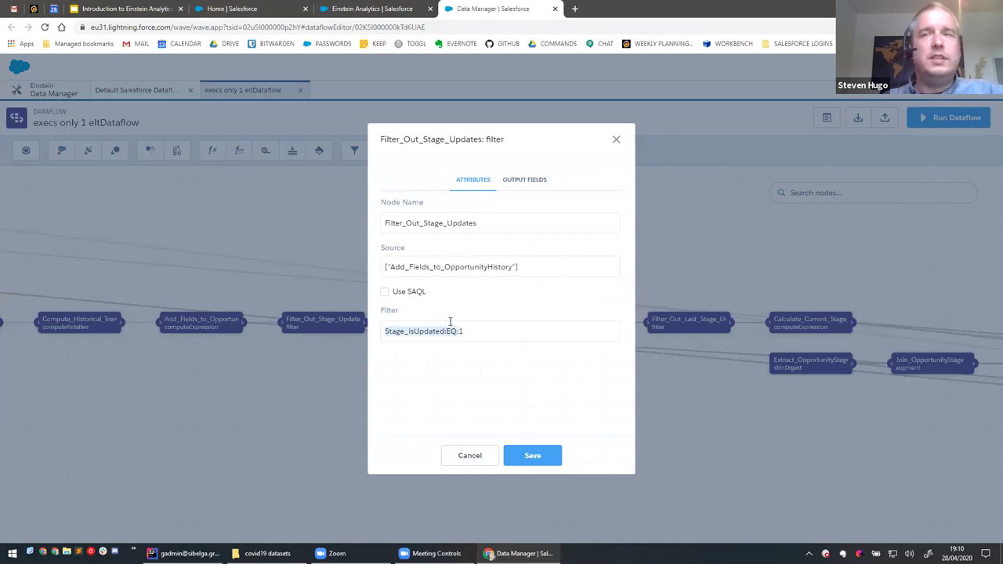
{"action": "left_click", "coordinate": [472, 332]}
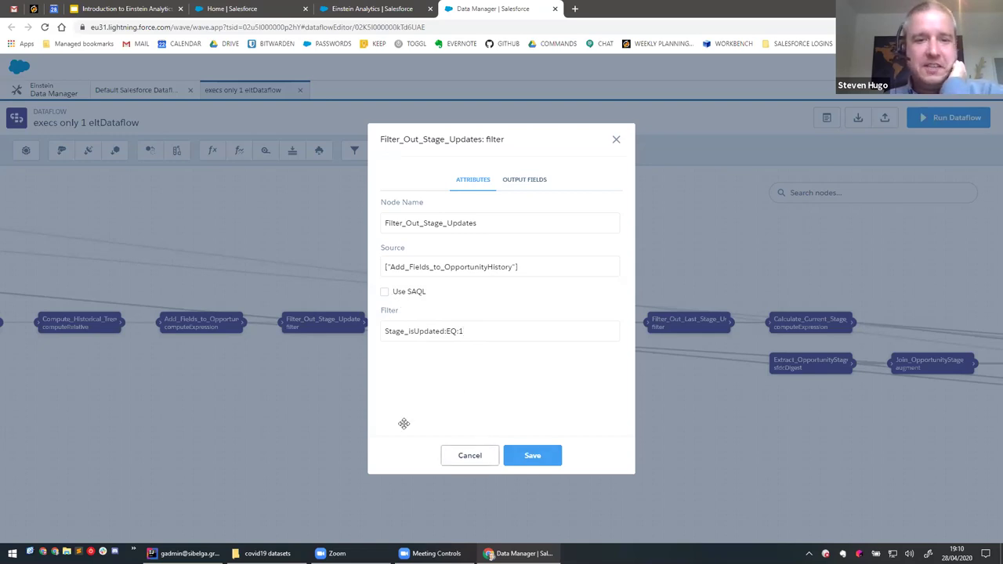
Close the Filter_Out_Stage_Updates node without saving and trace the remaining nodes to the end of the dataflow.
{"action": "key", "text": "Escape"}
{"action": "left_click_drag", "start_coordinate": [569, 432], "coordinate": [445, 411]}
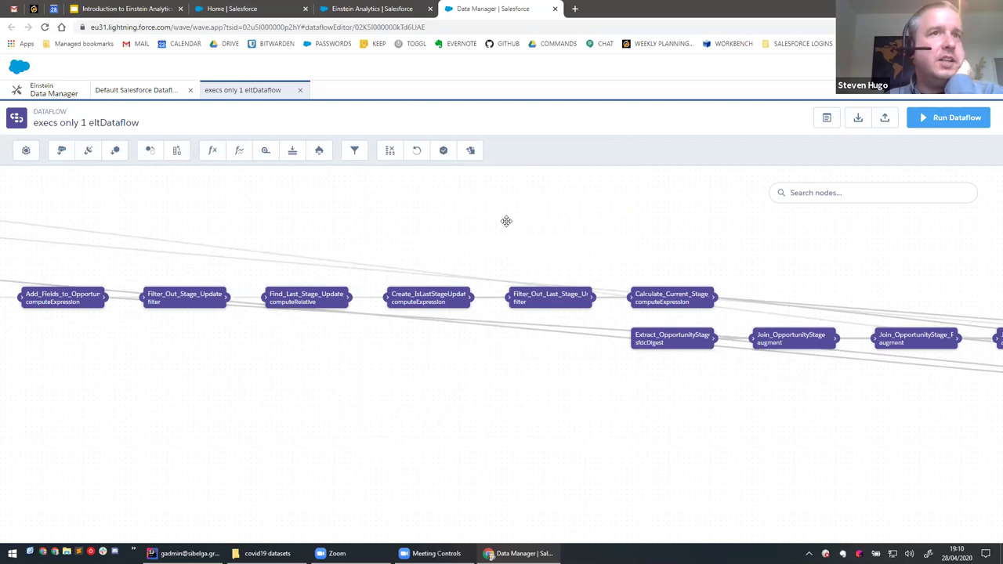
{"action": "left_click_drag", "start_coordinate": [573, 374], "coordinate": [350, 345]}
{"action": "left_click_drag", "start_coordinate": [526, 374], "coordinate": [384, 373]}
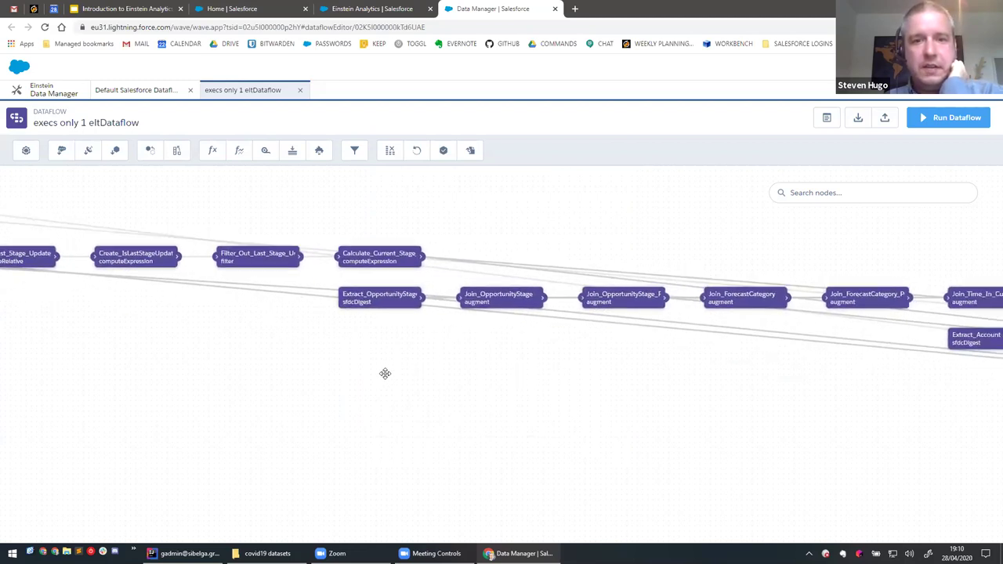
{"action": "left_click_drag", "start_coordinate": [591, 394], "coordinate": [277, 354]}
{"action": "left_click_drag", "start_coordinate": [497, 405], "coordinate": [267, 386]}
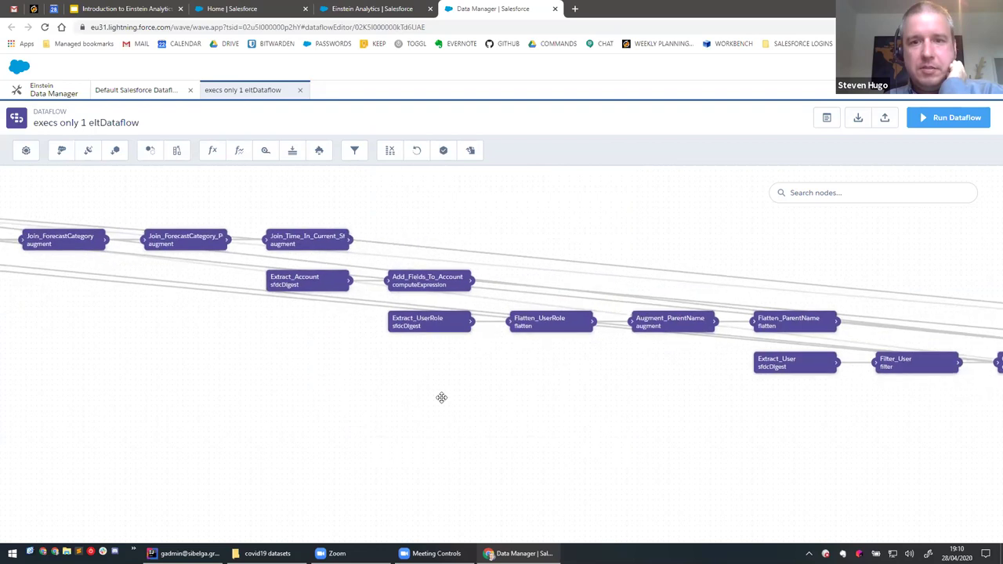
{"action": "left_click_drag", "start_coordinate": [509, 403], "coordinate": [264, 324]}
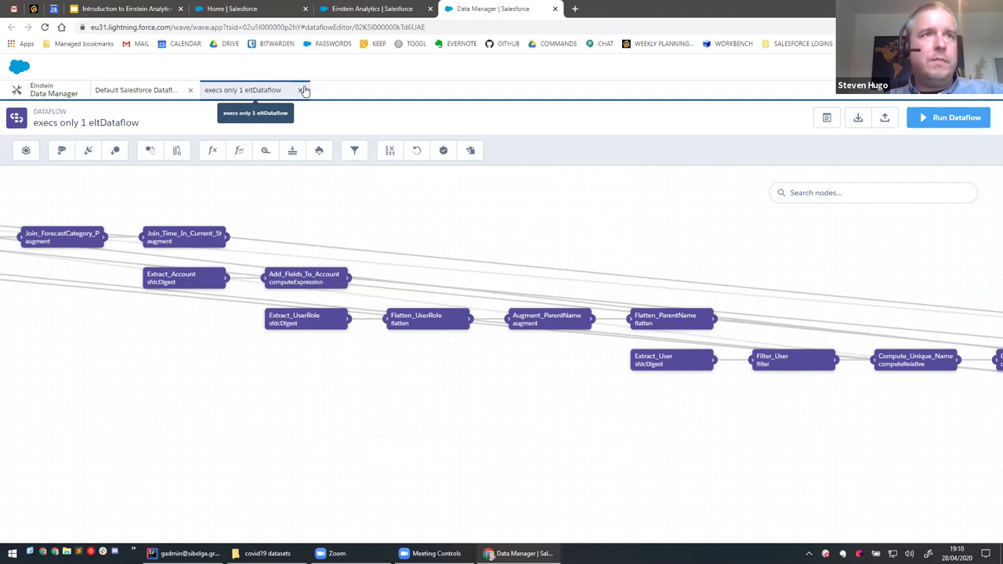
{"action": "left_click_drag", "start_coordinate": [582, 328], "coordinate": [6, 269]}
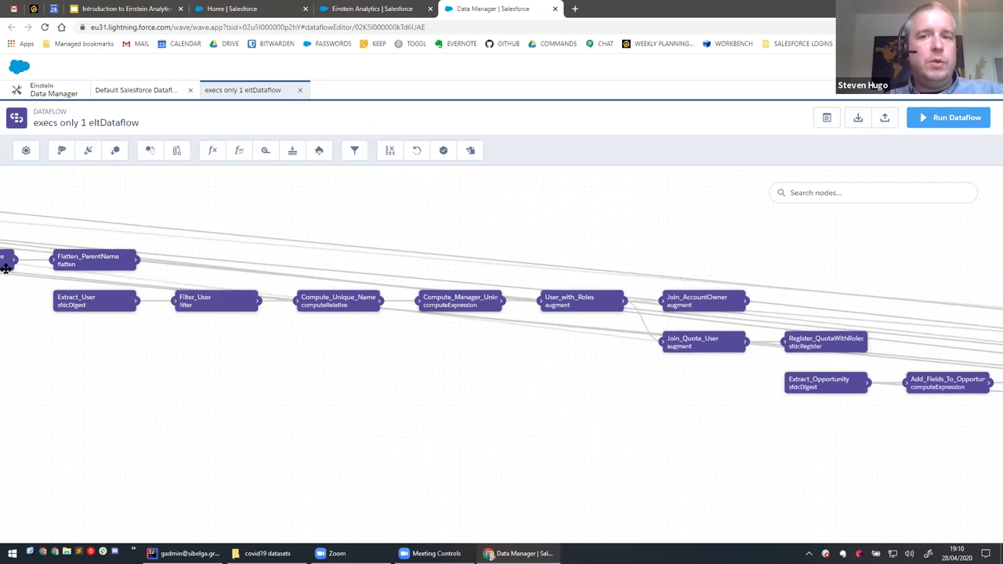
{"action": "left_click_drag", "start_coordinate": [784, 313], "coordinate": [63, 324]}
{"action": "left_click_drag", "start_coordinate": [907, 313], "coordinate": [295, 273]}
{"action": "left_click_drag", "start_coordinate": [852, 300], "coordinate": [616, 300]}
{"action": "left_click_drag", "start_coordinate": [743, 302], "coordinate": [109, 228]}
{"action": "left_click_drag", "start_coordinate": [775, 306], "coordinate": [62, 270]}
{"action": "left_click_drag", "start_coordinate": [716, 293], "coordinate": [186, 259]}
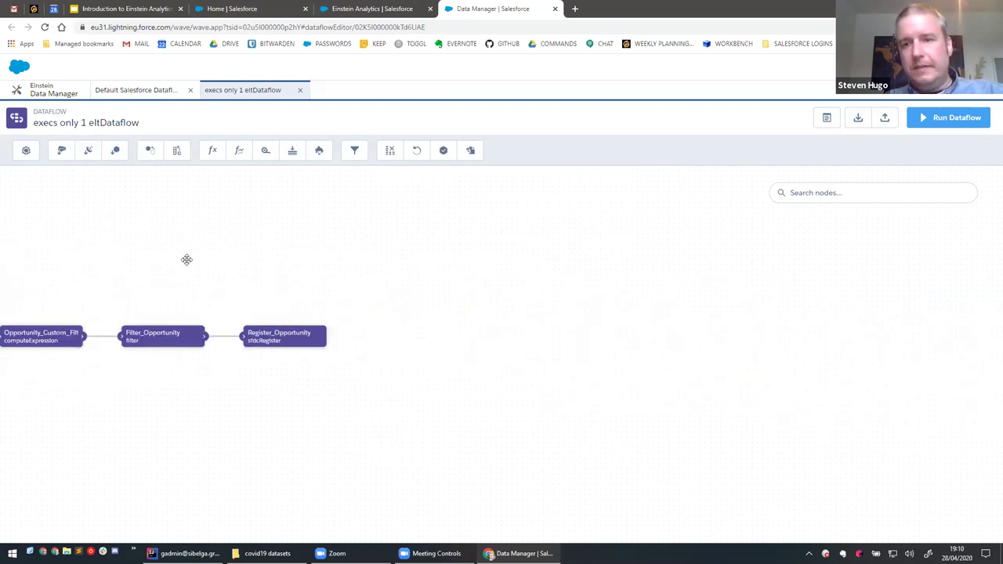
Inspect the Register_Opportunity node's attributes and the full list of output fields with their lineage, and close it without saving.
{"action": "left_click_drag", "start_coordinate": [374, 314], "coordinate": [466, 329]}
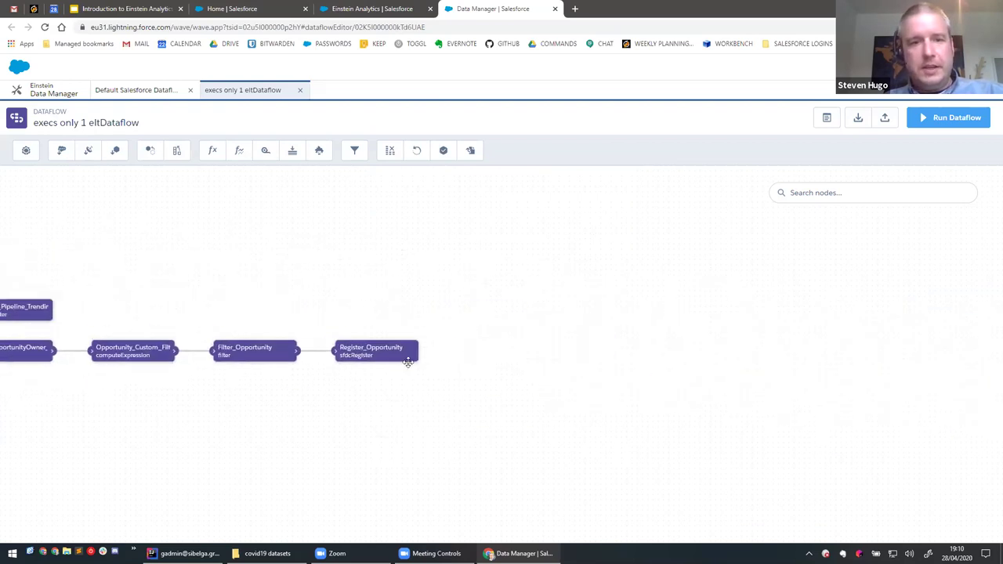
{"action": "left_click", "coordinate": [367, 360]}
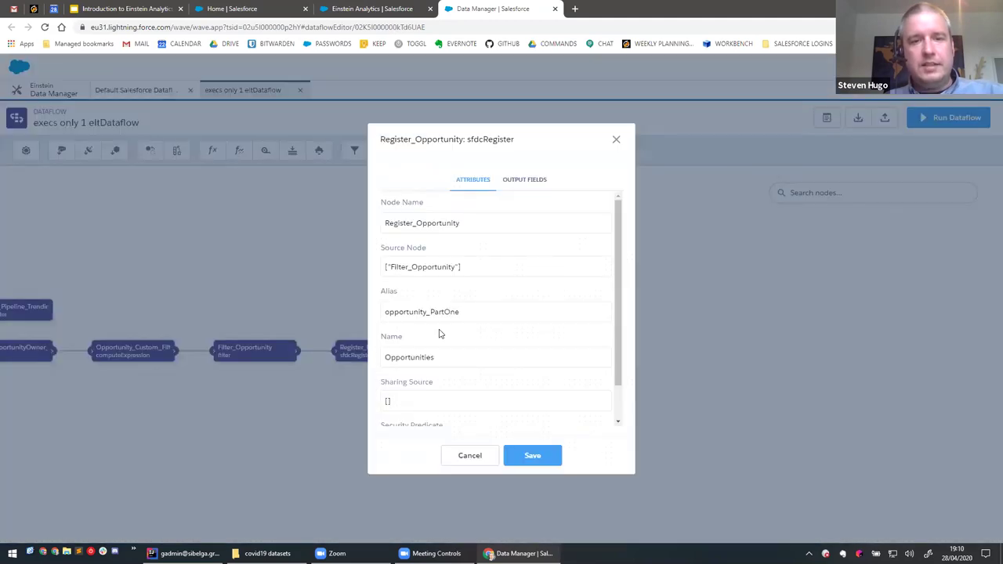
{"action": "left_click", "coordinate": [525, 182]}
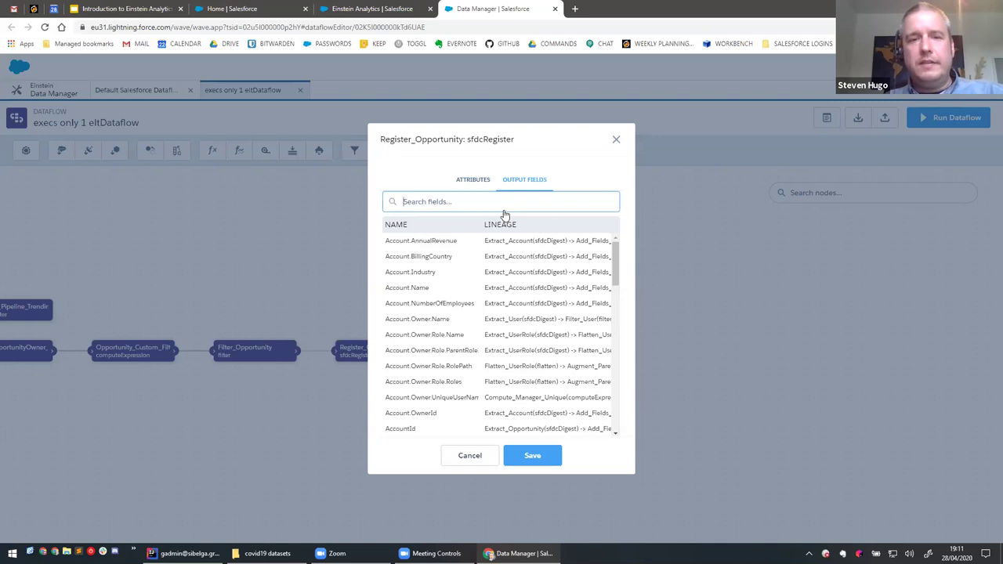
{"action": "left_click_drag", "start_coordinate": [616, 243], "coordinate": [624, 408]}
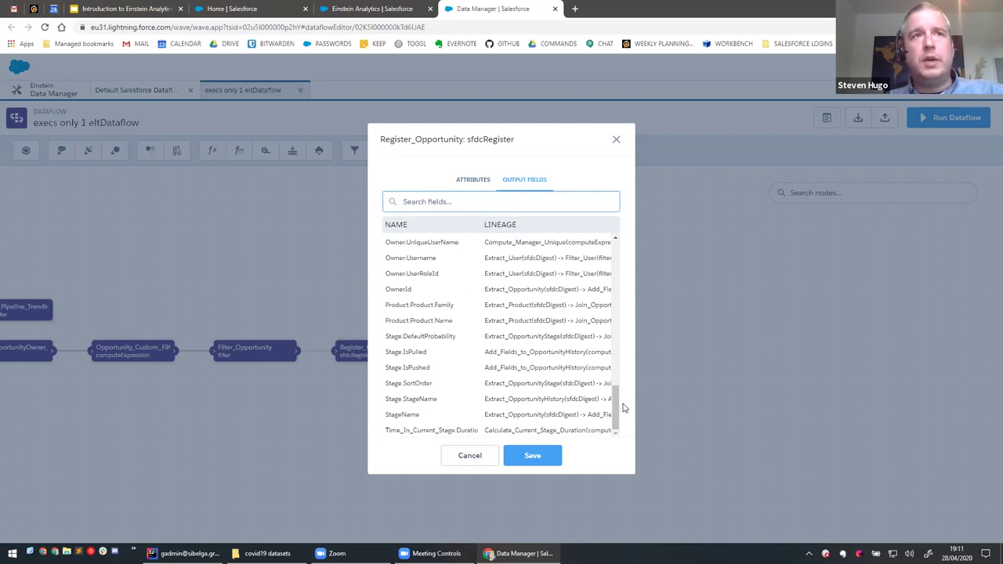
{"action": "left_click", "coordinate": [616, 140]}
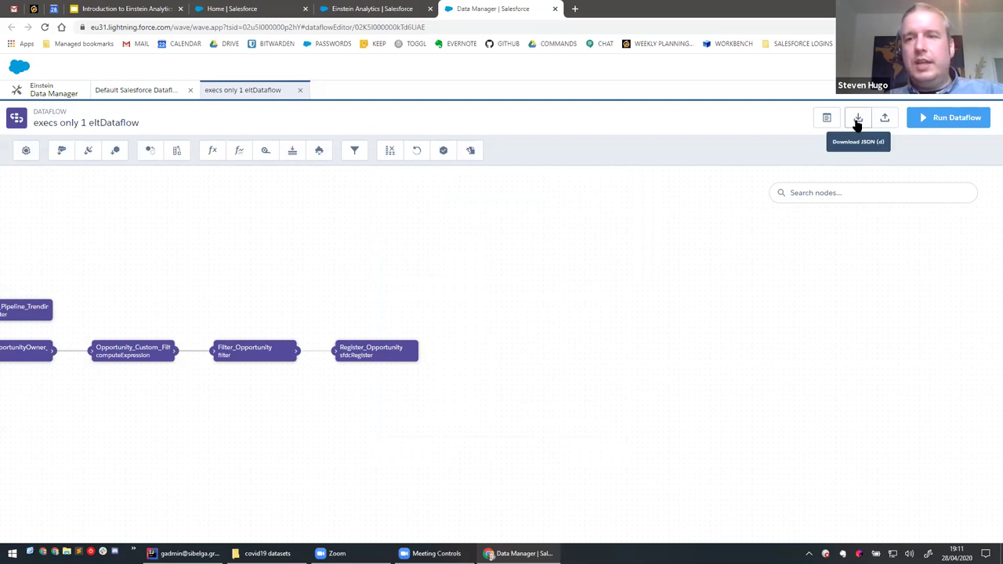
Download the execs only 1 eltDataflow definition as JSON and return to the Dataflows & Recipes overview.
{"action": "left_click", "coordinate": [857, 119]}
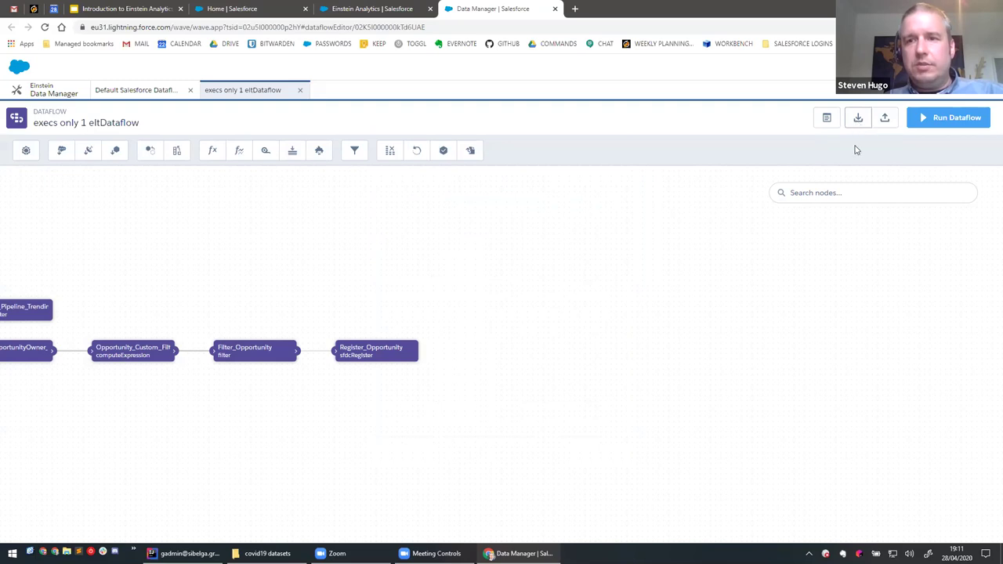
{"action": "left_click", "coordinate": [541, 285]}
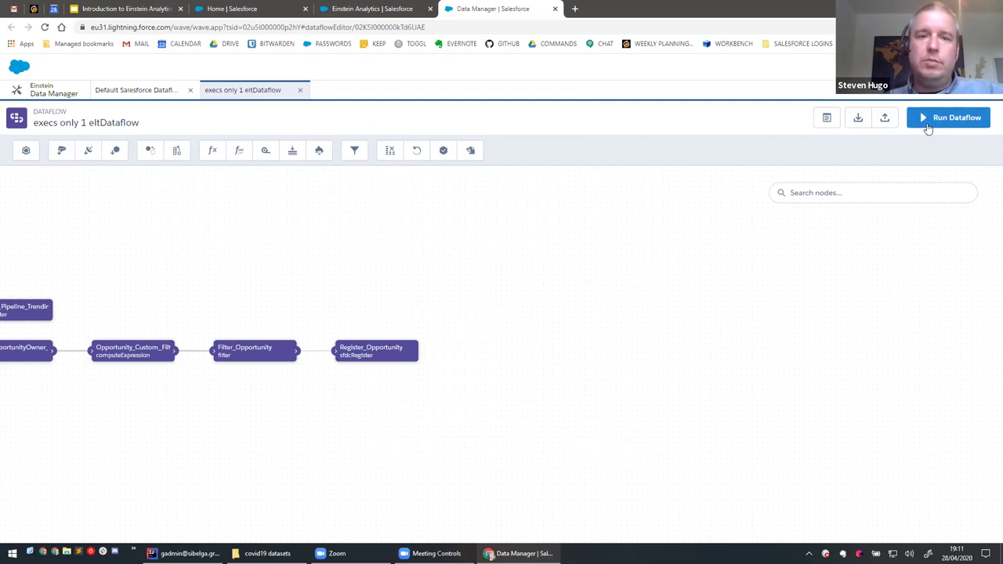
{"action": "left_click", "coordinate": [140, 90]}
{"action": "left_click", "coordinate": [47, 88]}
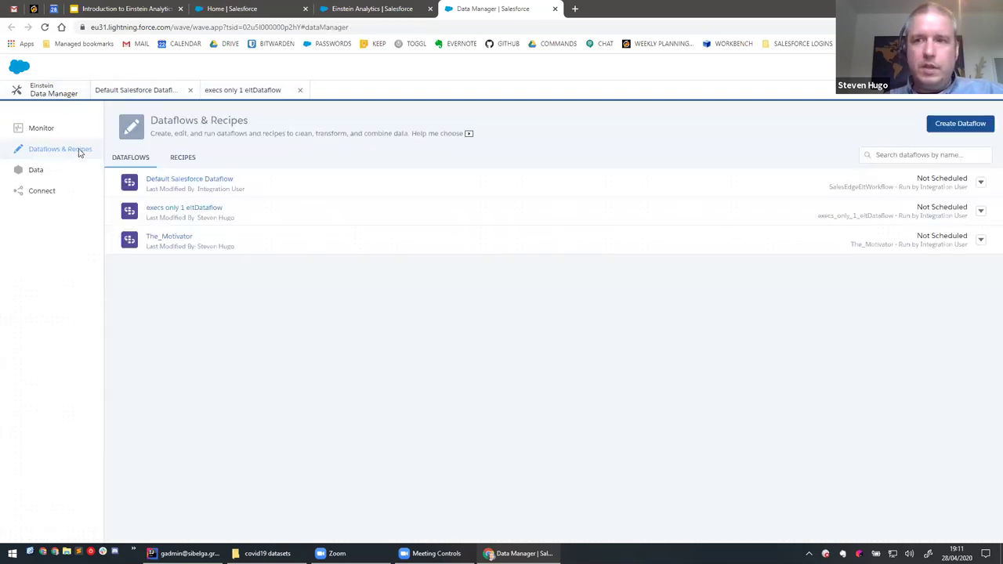
Review the time-based and event-based schedule modes for the Default Salesforce Dataflow and close the schedule without saving.
{"action": "left_click", "coordinate": [981, 184]}
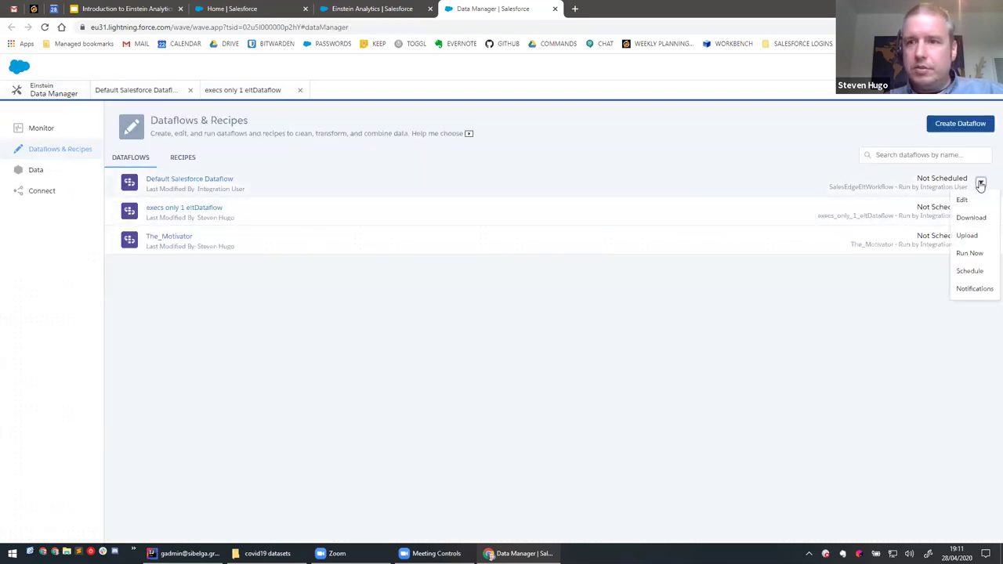
{"action": "left_click", "coordinate": [971, 271]}
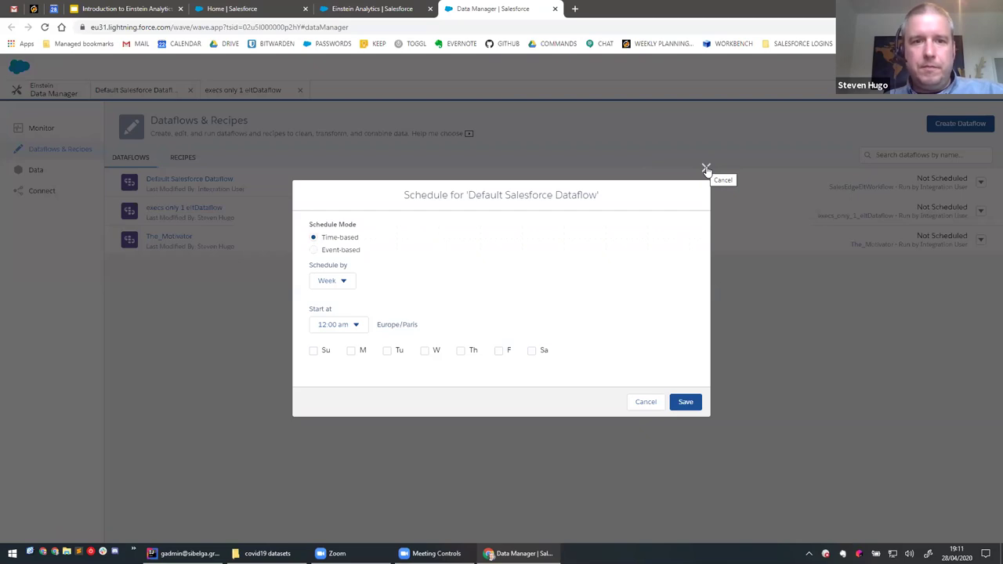
{"action": "left_click", "coordinate": [314, 250]}
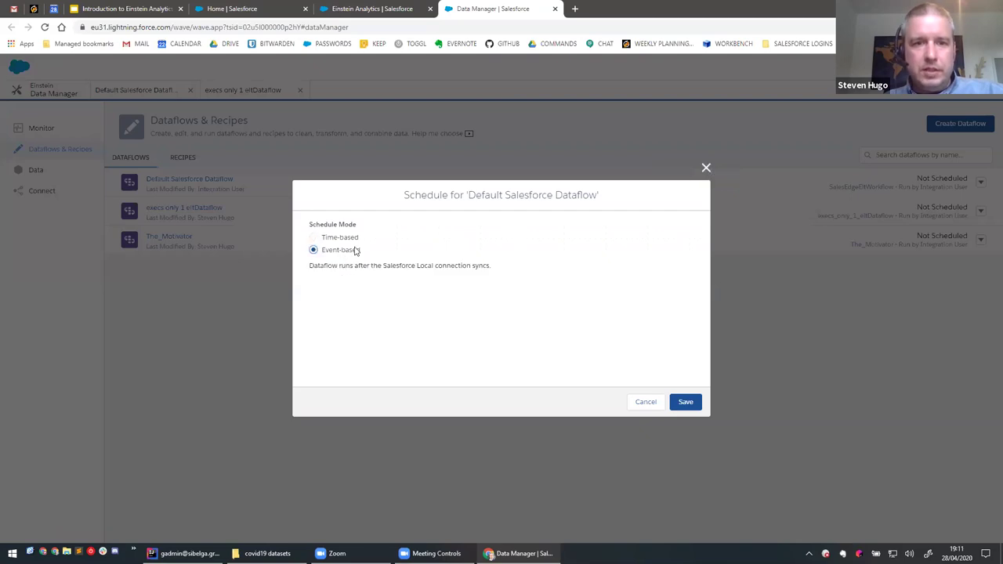
{"action": "left_click", "coordinate": [704, 168]}
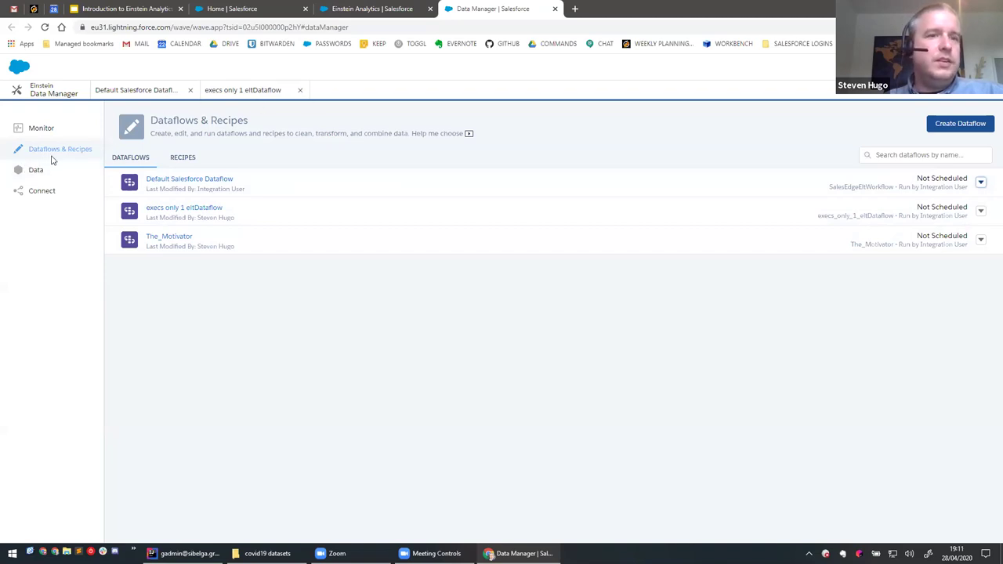
Create a recipe named "covid cases demo" with the COVID19BE_CASES_MUNI dataset as its base data.
{"action": "left_click", "coordinate": [184, 160]}
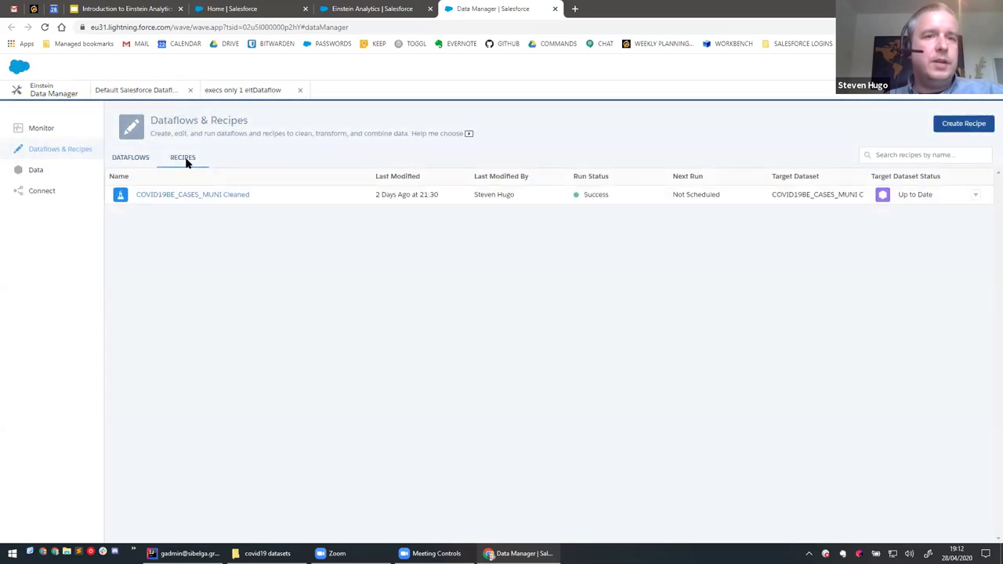
{"action": "left_click", "coordinate": [964, 124]}
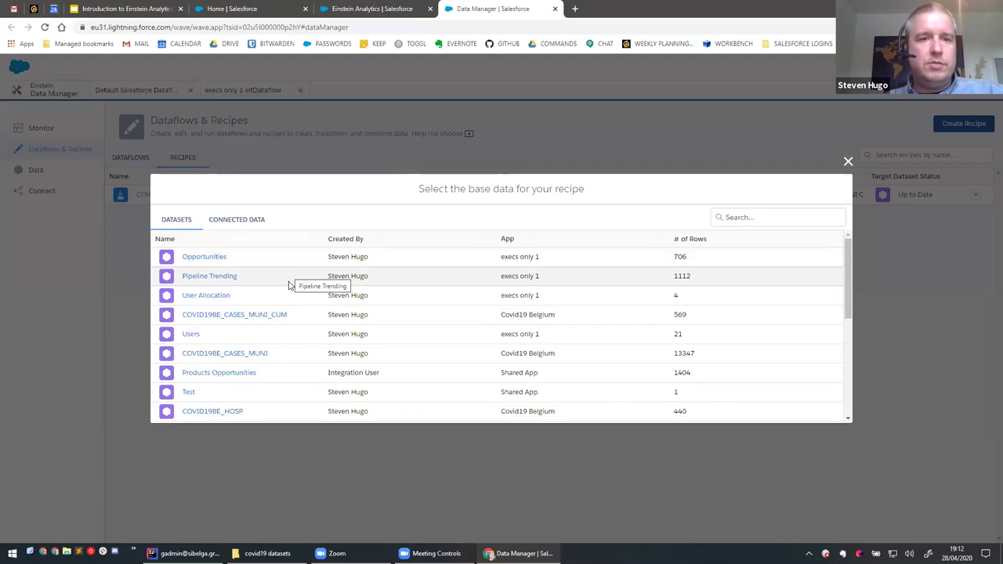
{"action": "scroll", "coordinate": [290, 284], "scroll_direction": "down", "scroll_amount": 1}
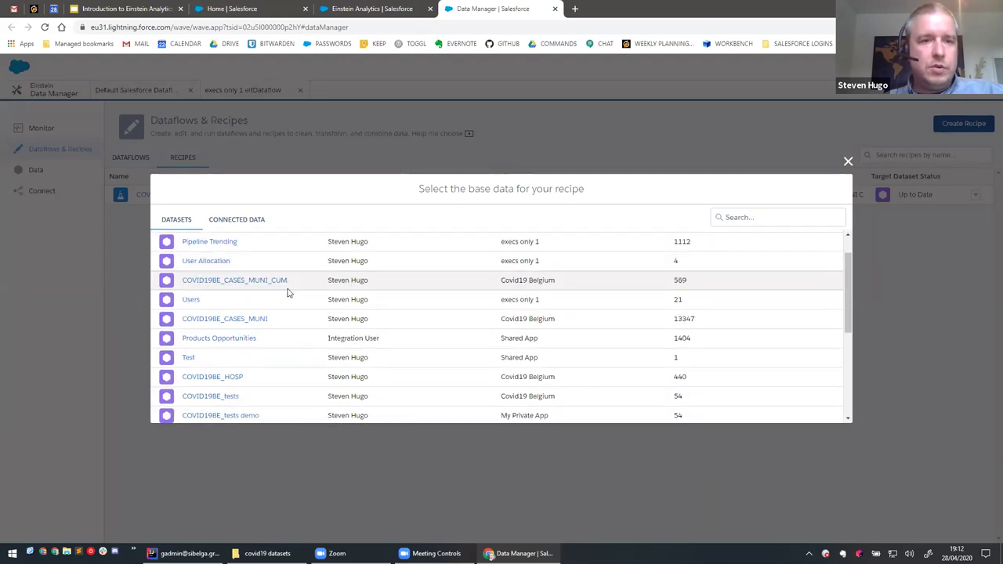
{"action": "left_click", "coordinate": [247, 320]}
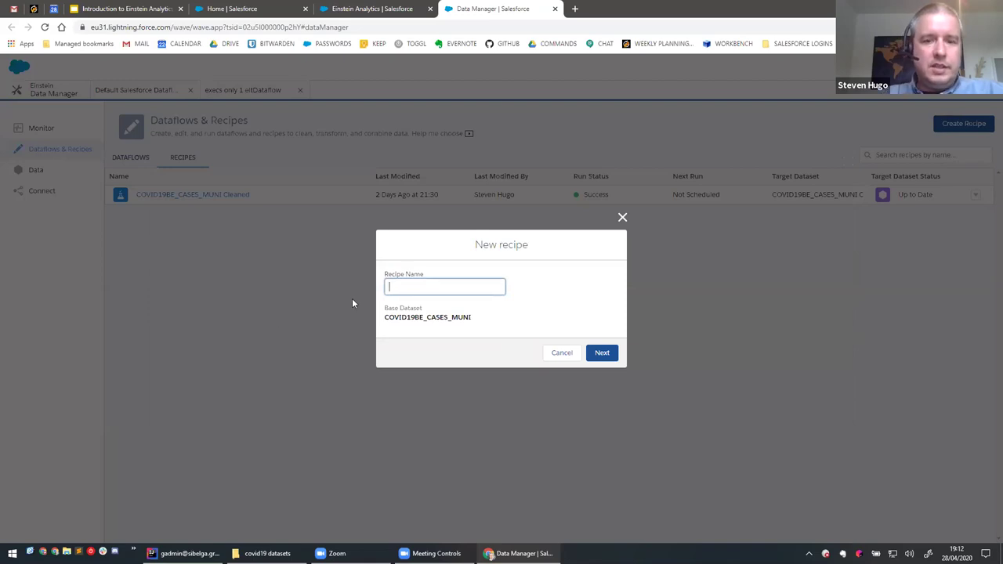
{"action": "type", "text": "covid cases "}
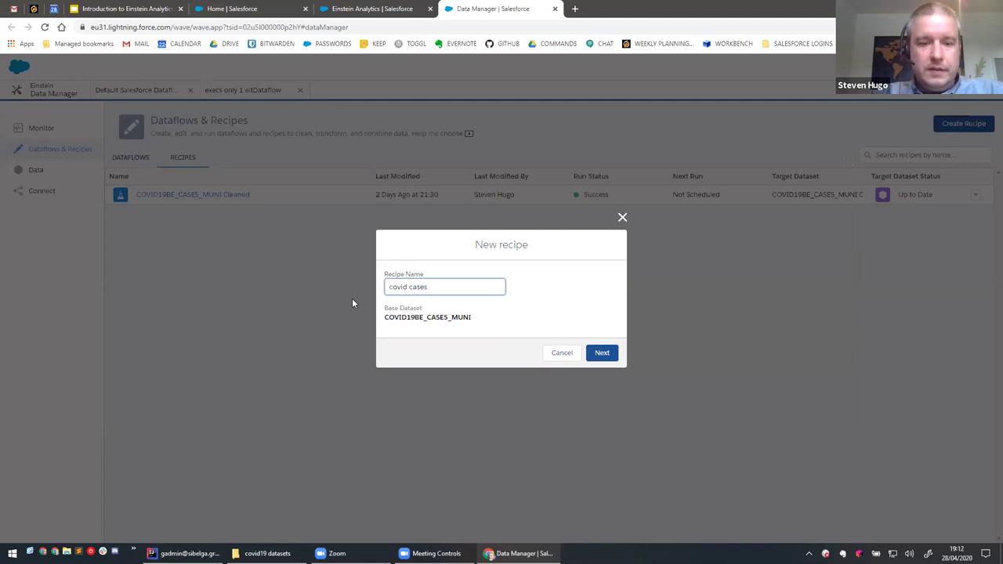
{"action": "type", "text": "demo"}
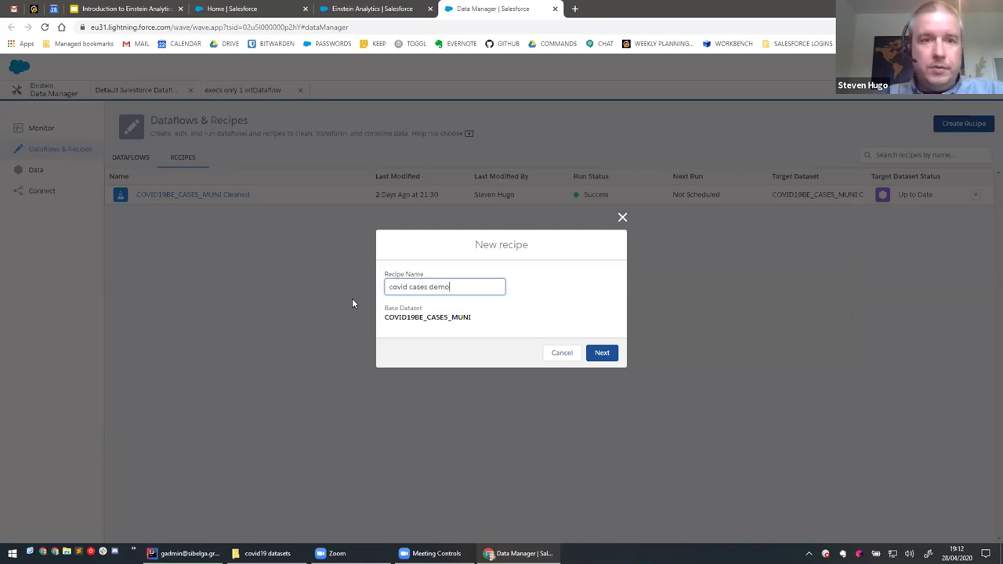
{"action": "left_click", "coordinate": [612, 355]}
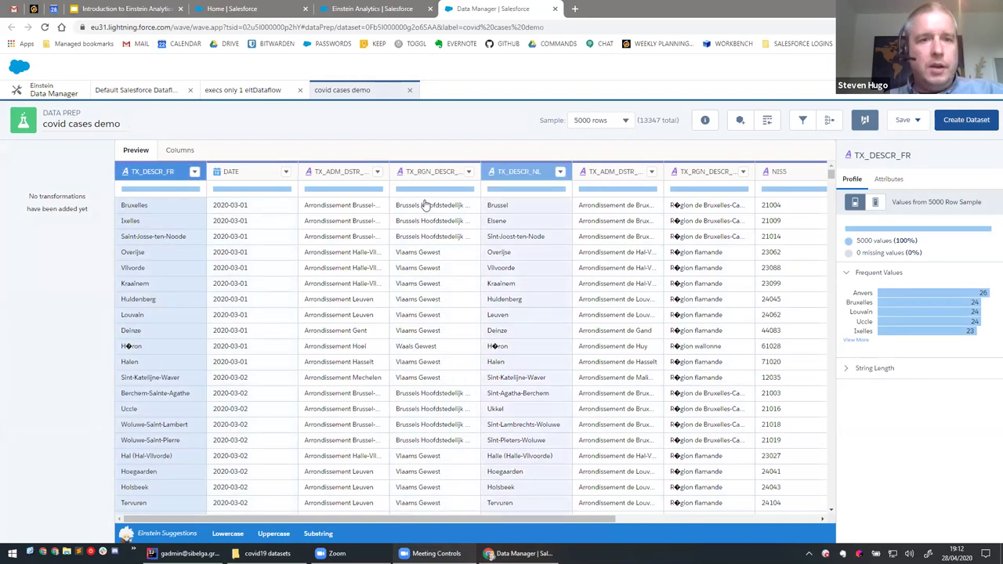
Add a transformation that converts the recipe's CASES column from a dimension to a measure.
{"action": "left_click_drag", "start_coordinate": [294, 520], "coordinate": [528, 523]}
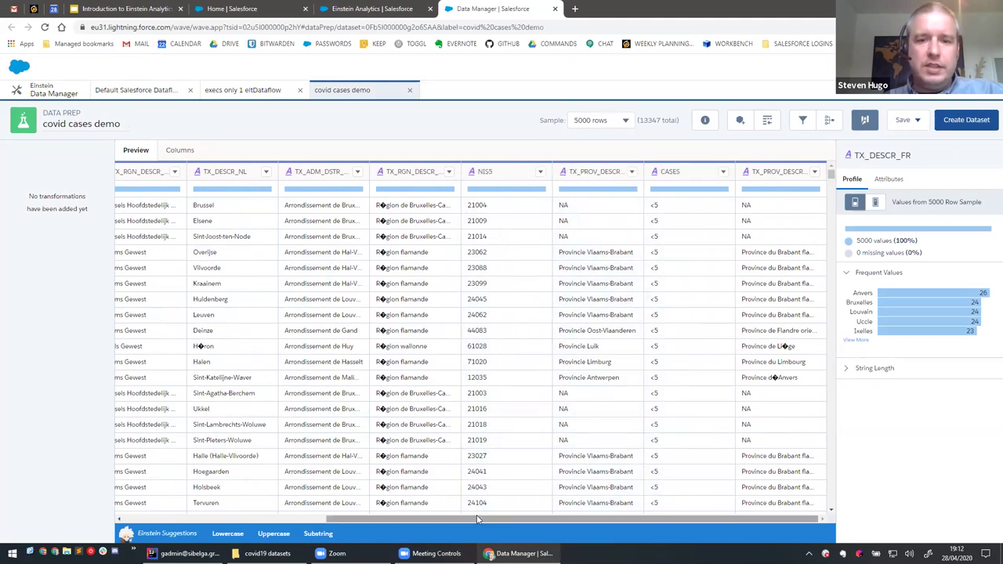
{"action": "left_click_drag", "start_coordinate": [463, 522], "coordinate": [533, 518]}
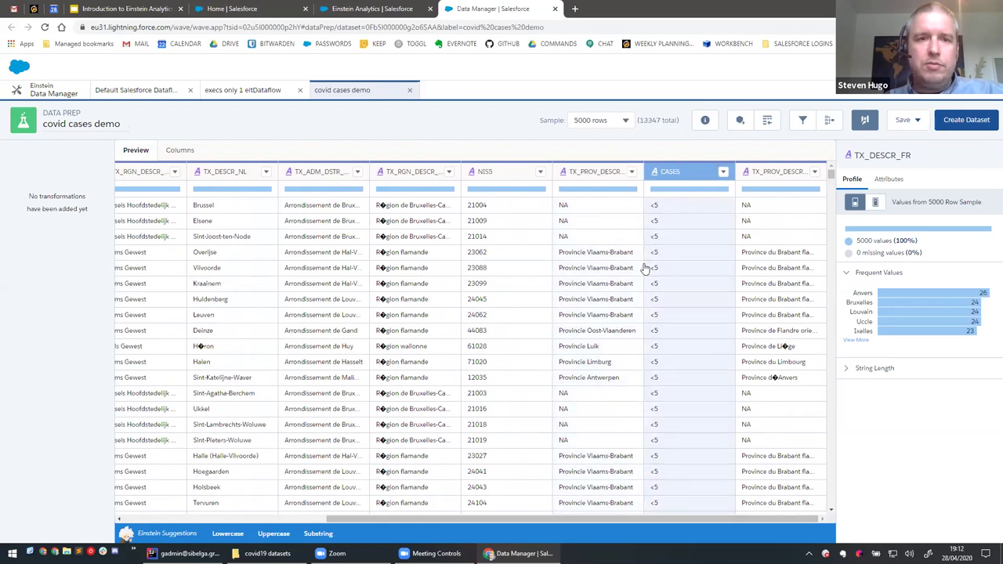
{"action": "left_click_drag", "start_coordinate": [525, 519], "coordinate": [308, 523]}
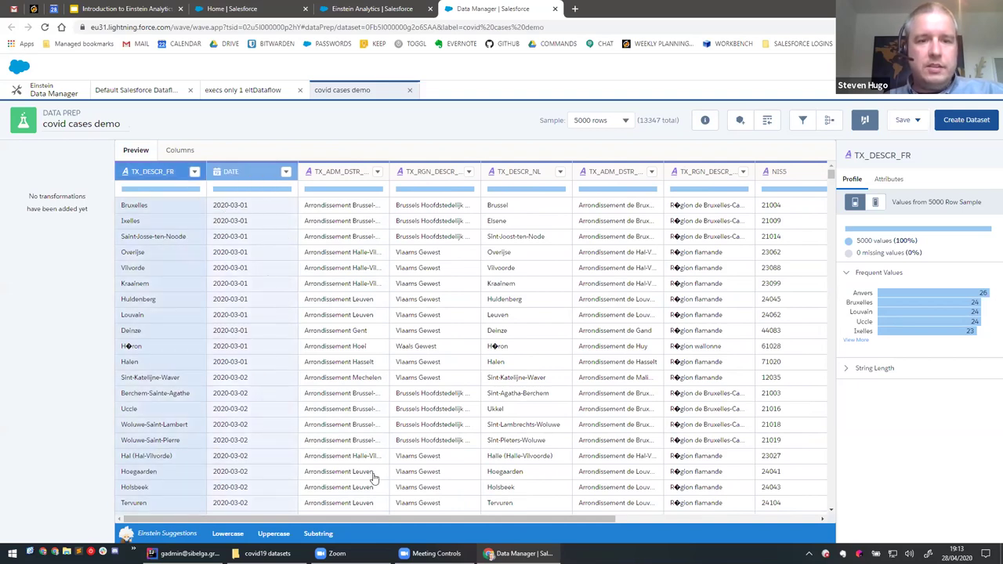
{"action": "left_click_drag", "start_coordinate": [509, 520], "coordinate": [722, 521]}
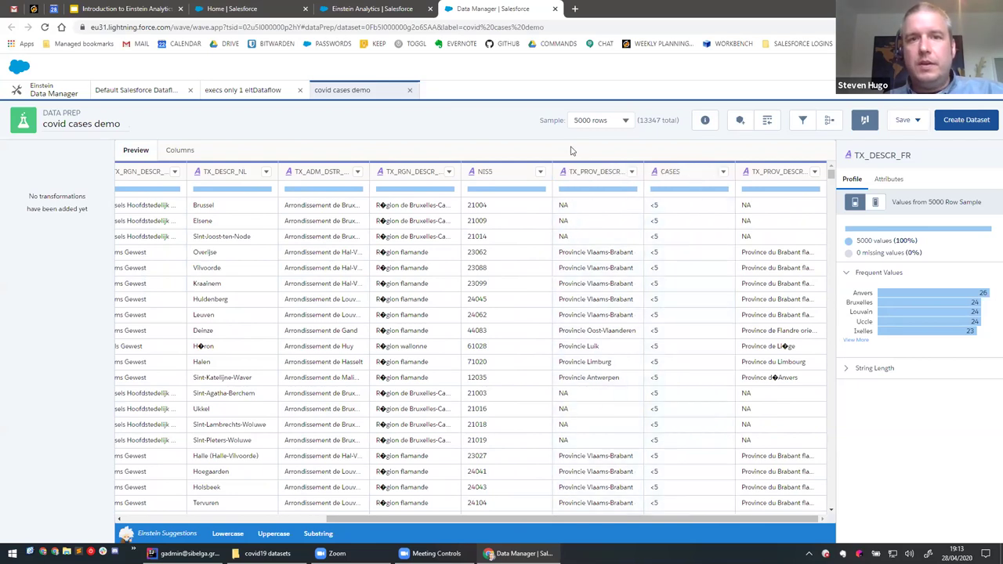
{"action": "left_click", "coordinate": [722, 172]}
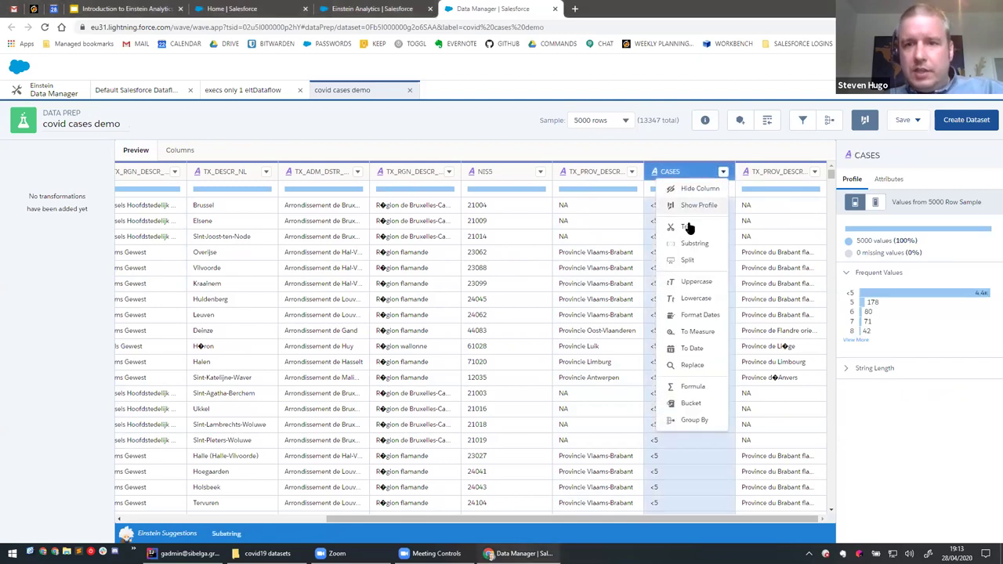
{"action": "left_click", "coordinate": [696, 332]}
{"action": "left_click", "coordinate": [793, 460]}
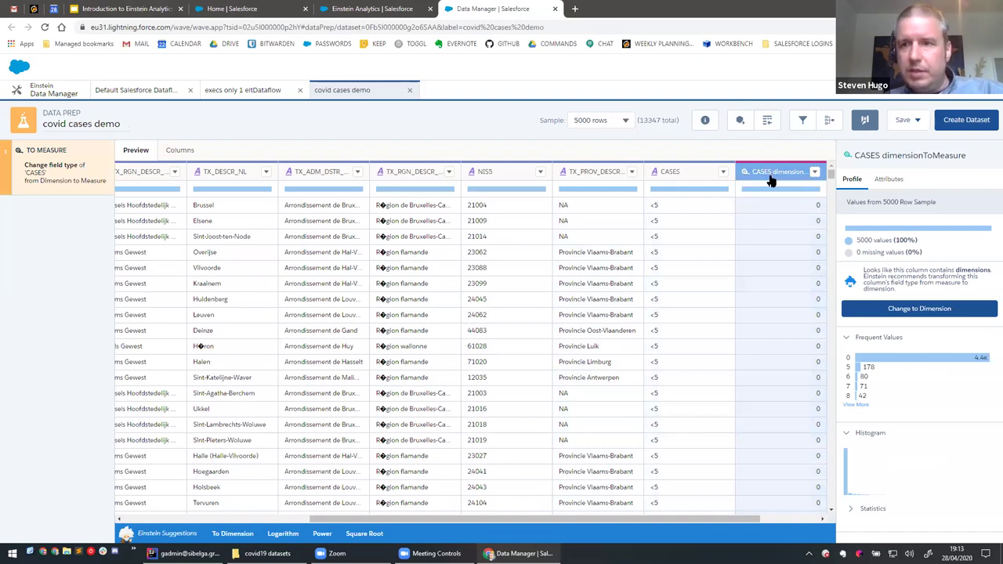
Check the attributes of the converted CASES measure column and compare its row values with the original CASES column.
{"action": "left_click", "coordinate": [881, 179]}
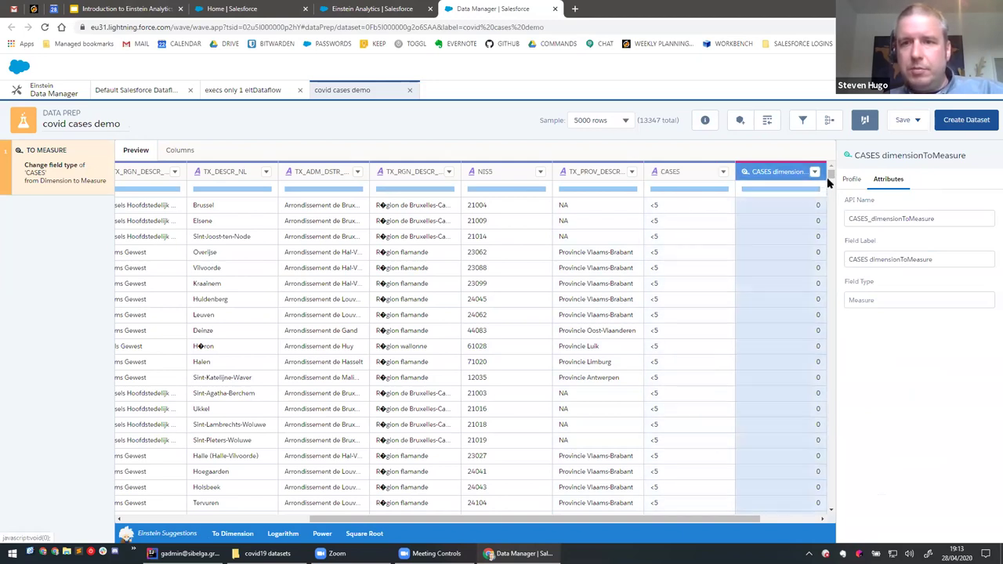
{"action": "left_click_drag", "start_coordinate": [831, 185], "coordinate": [832, 196]}
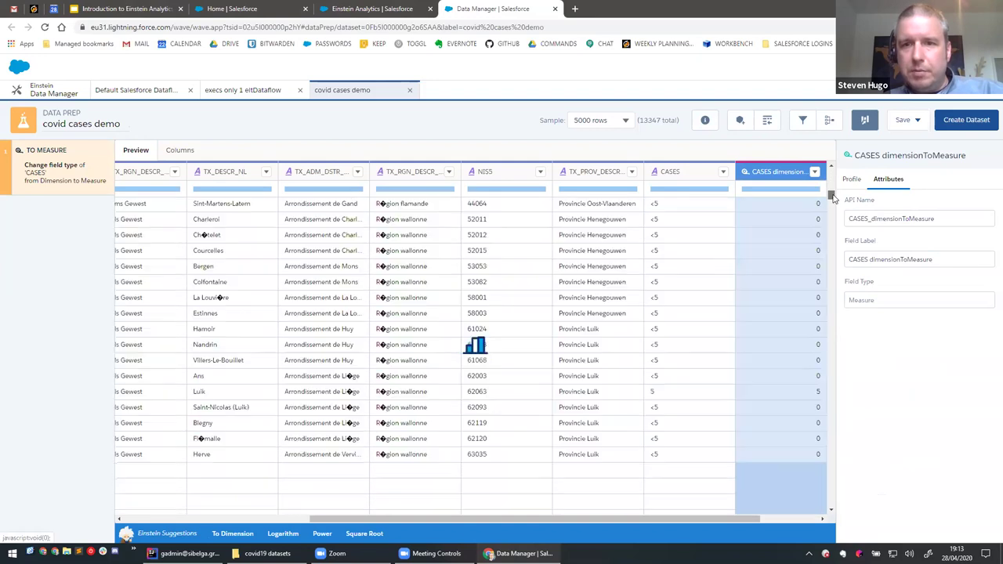
{"action": "left_click", "coordinate": [660, 394]}
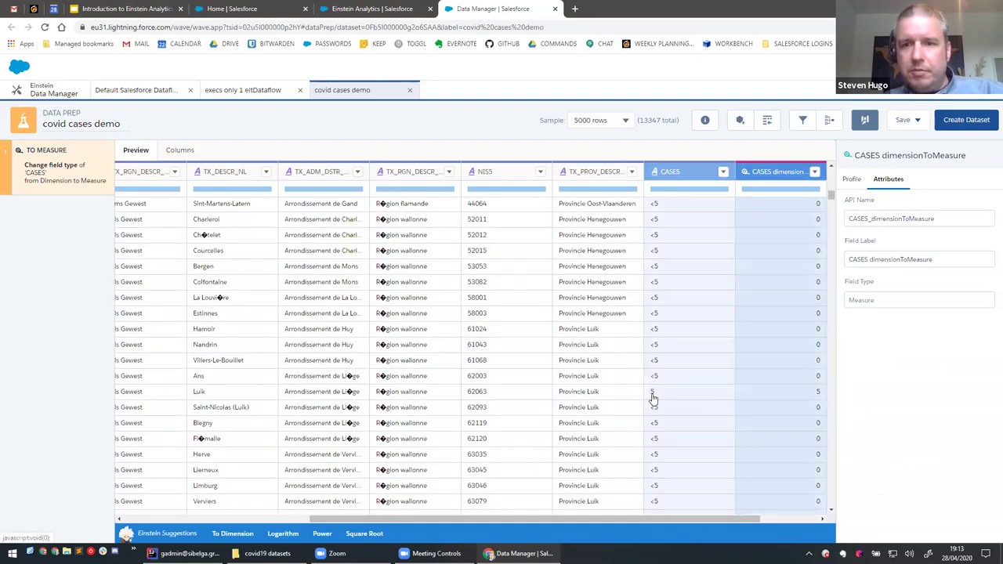
{"action": "left_click", "coordinate": [784, 396]}
{"action": "left_click", "coordinate": [694, 357]}
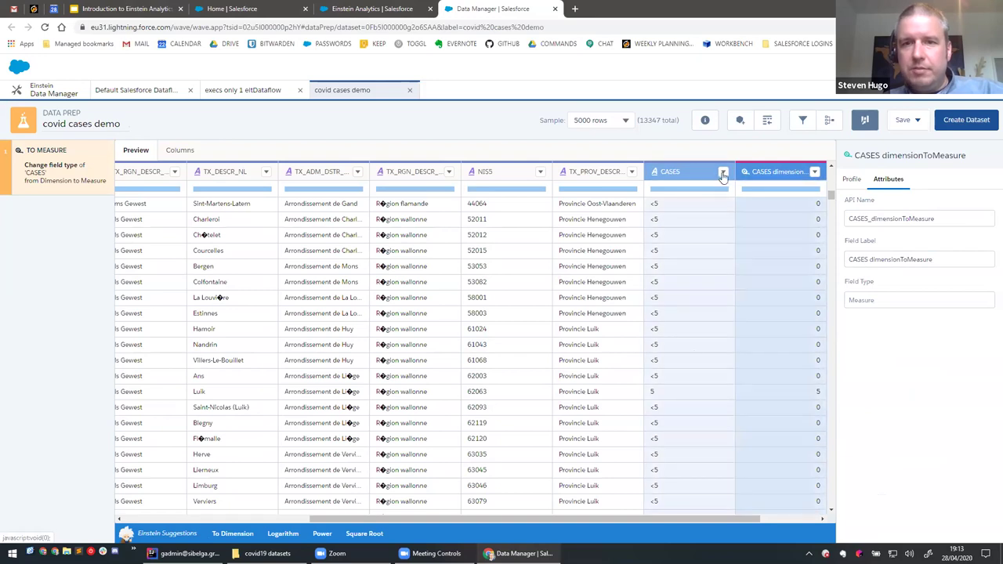
Relabel the original CASES column as "CASES original" and the converted measure column as "cases".
{"action": "left_click", "coordinate": [870, 260]}
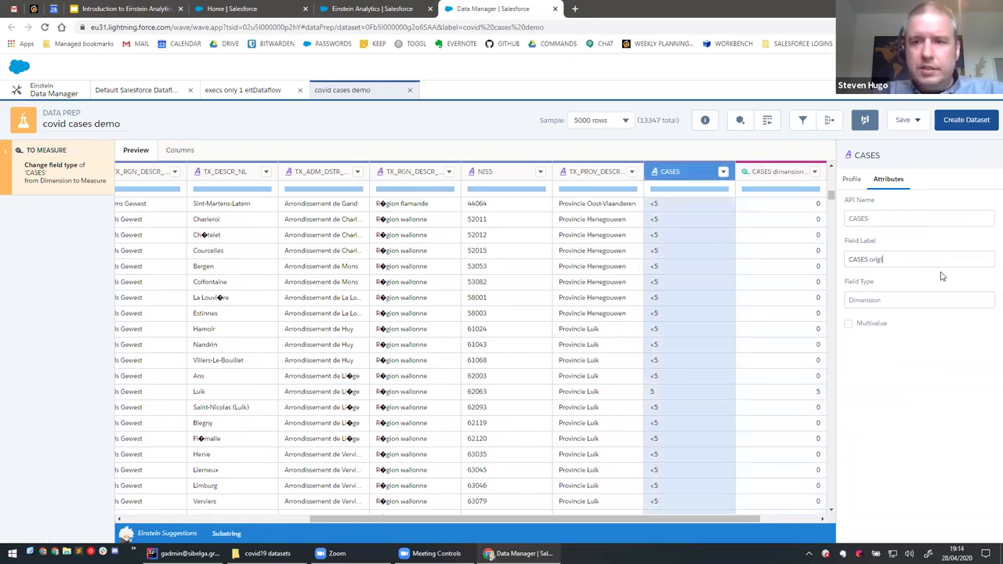
{"action": "key", "text": "Return"}
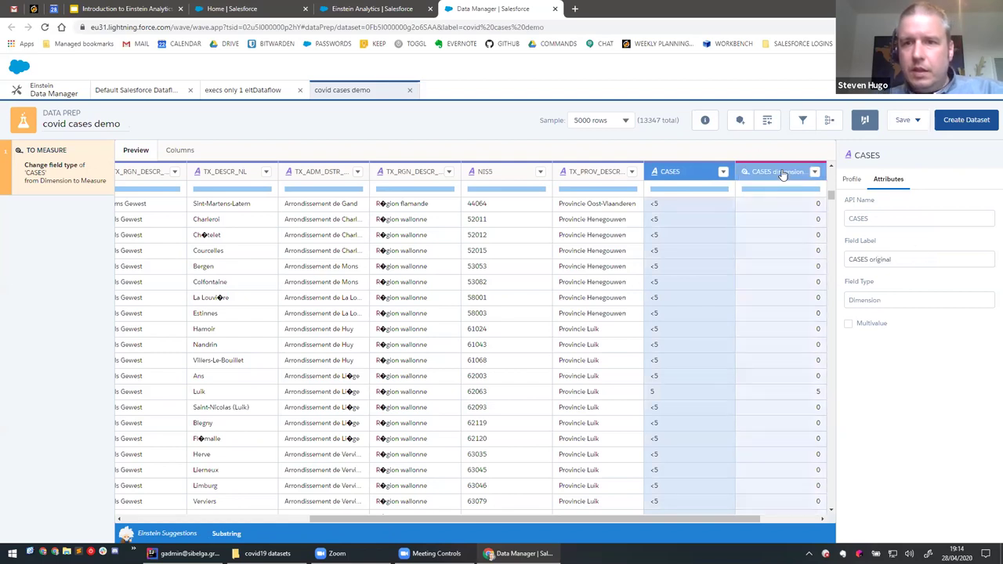
{"action": "left_click_drag", "start_coordinate": [957, 259], "coordinate": [802, 276]}
{"action": "type", "text": "cases"}
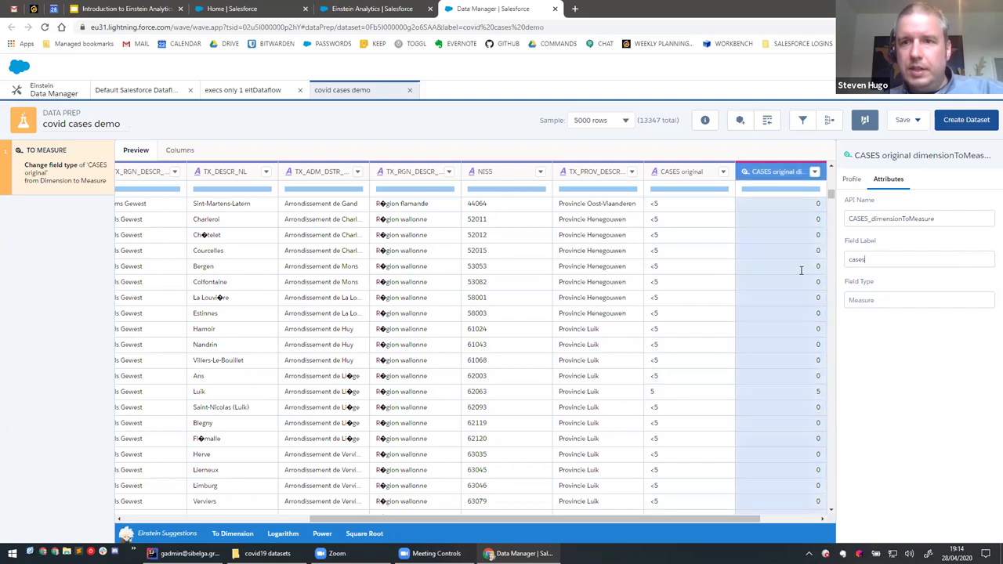
{"action": "key", "text": "Return"}
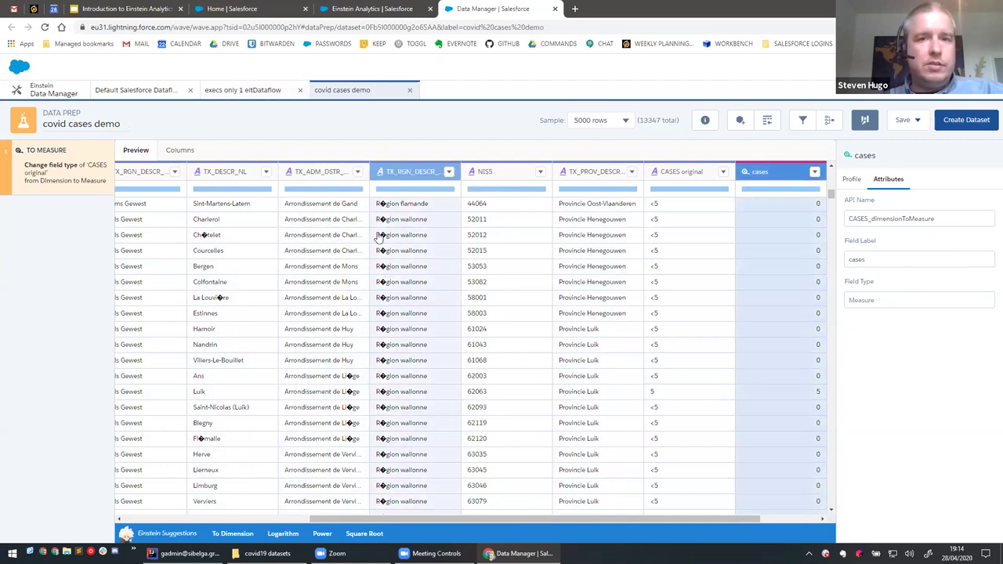
Start a Bucket transformation on the TX_RGN_DESCR_NL column with three buckets named Flanders, Wallonia and Brussels.
{"action": "left_click_drag", "start_coordinate": [430, 519], "coordinate": [208, 519]}
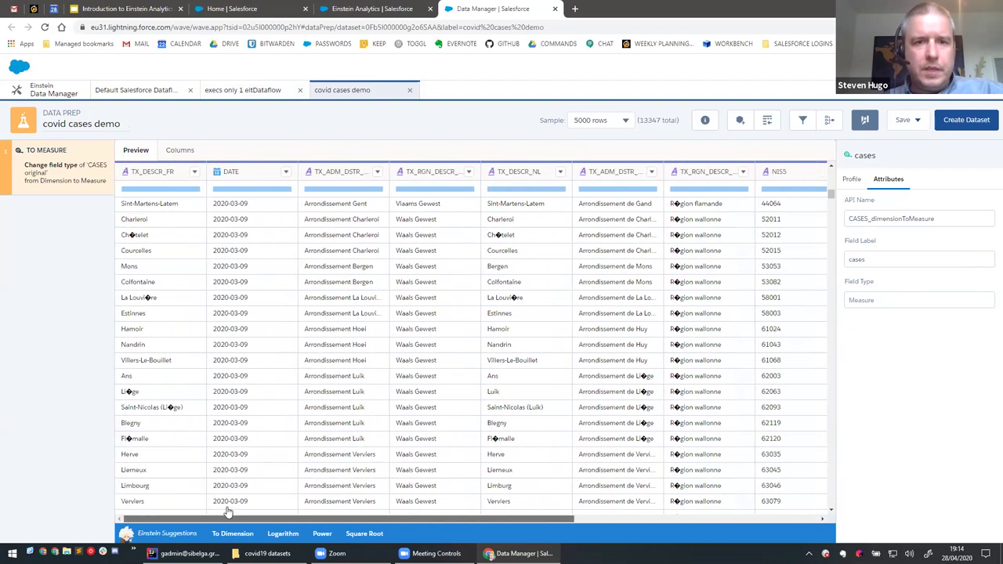
{"action": "left_click", "coordinate": [469, 172]}
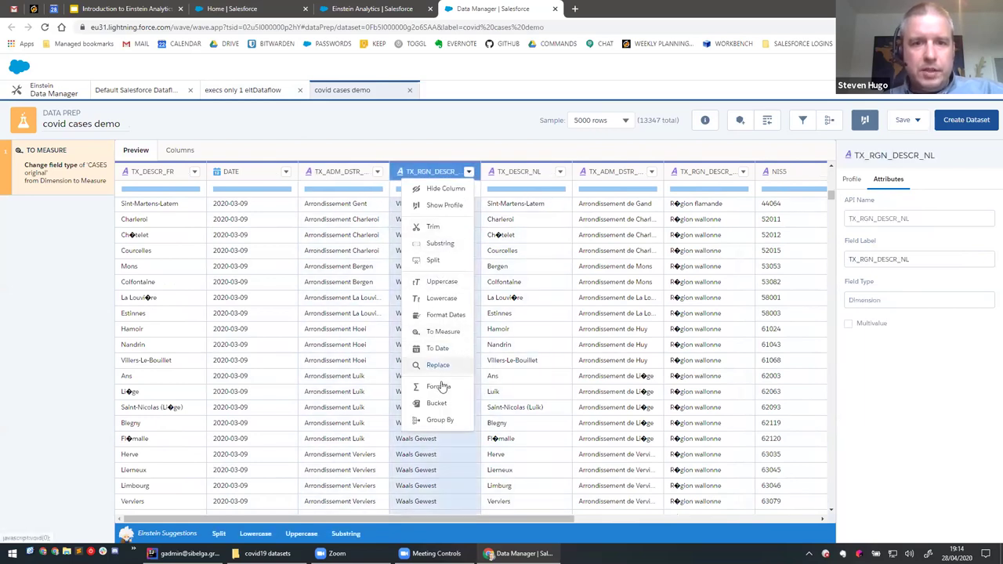
{"action": "left_click", "coordinate": [437, 403]}
{"action": "left_click", "coordinate": [264, 401]}
{"action": "type", "text": "Flanders"}
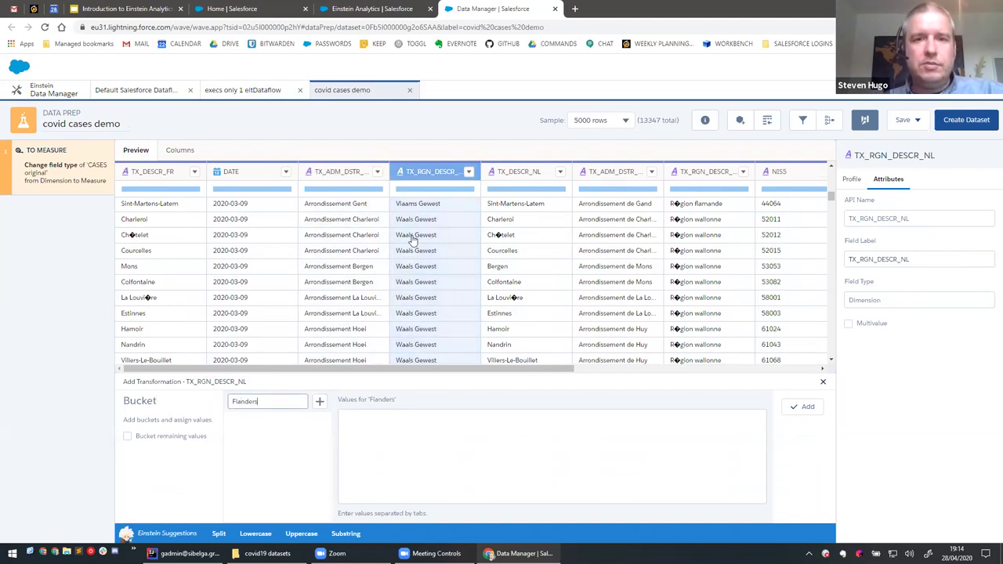
{"action": "left_click", "coordinate": [319, 401]}
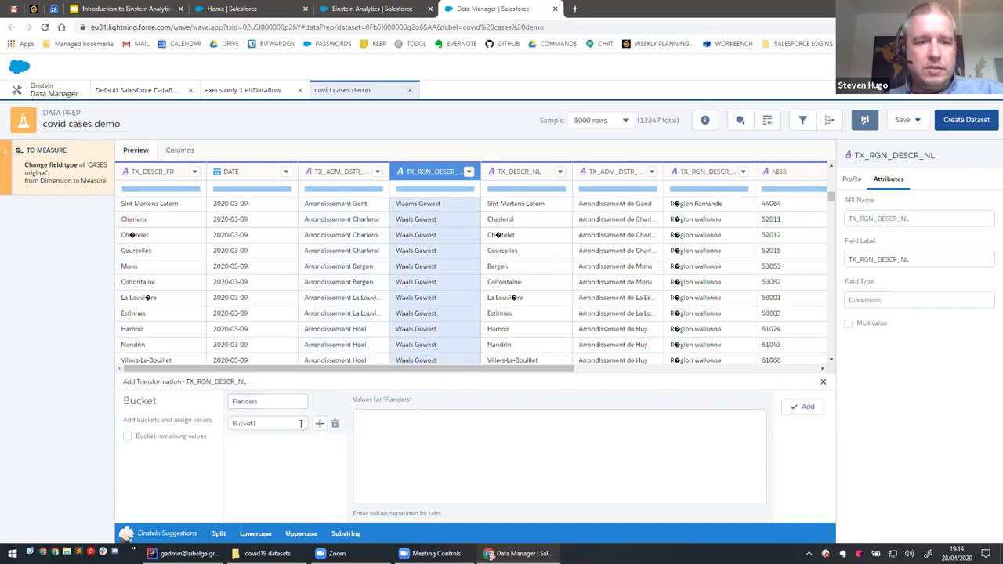
{"action": "left_click", "coordinate": [286, 427]}
{"action": "type", "text": "W"}
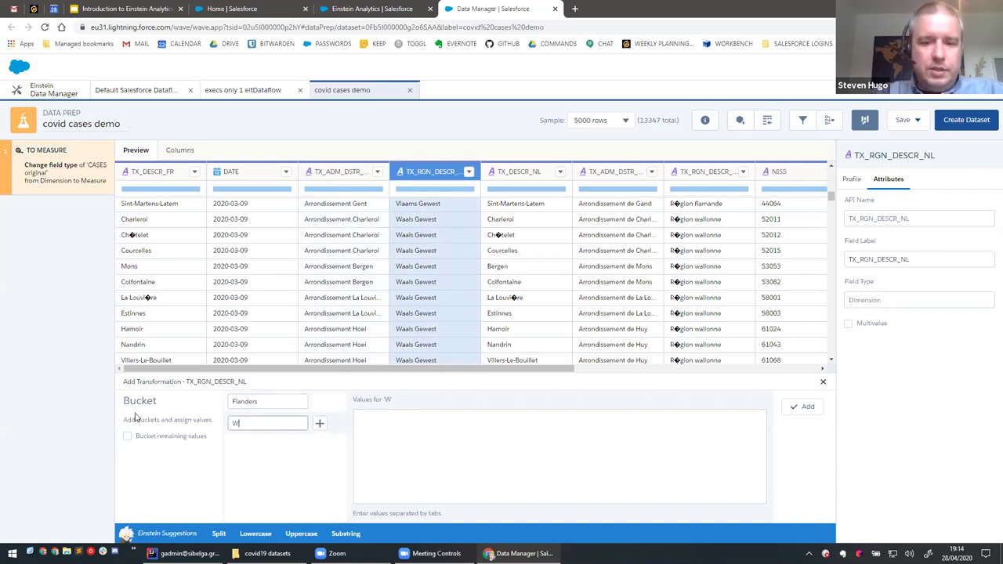
{"action": "type", "text": "allonia"}
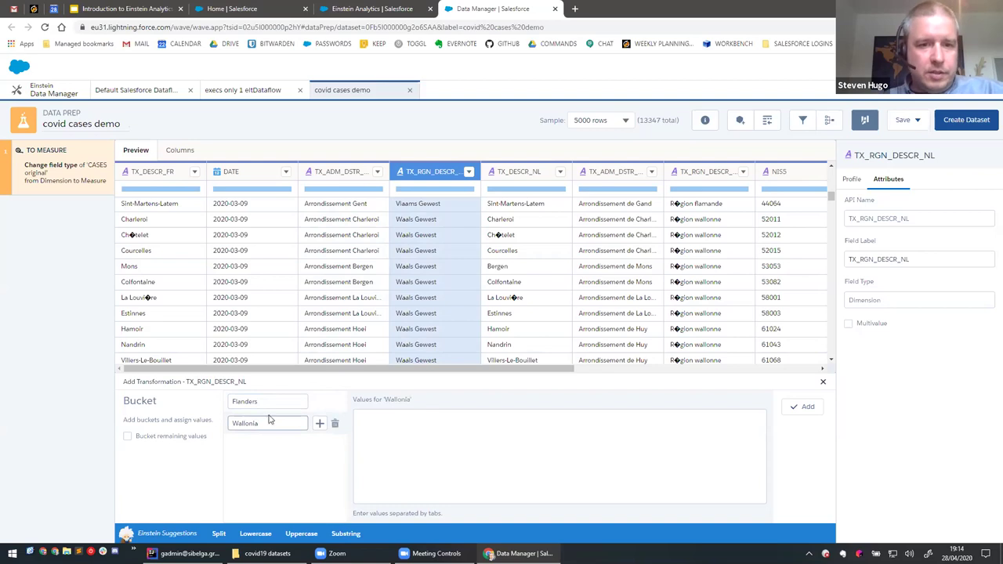
{"action": "left_click", "coordinate": [318, 424]}
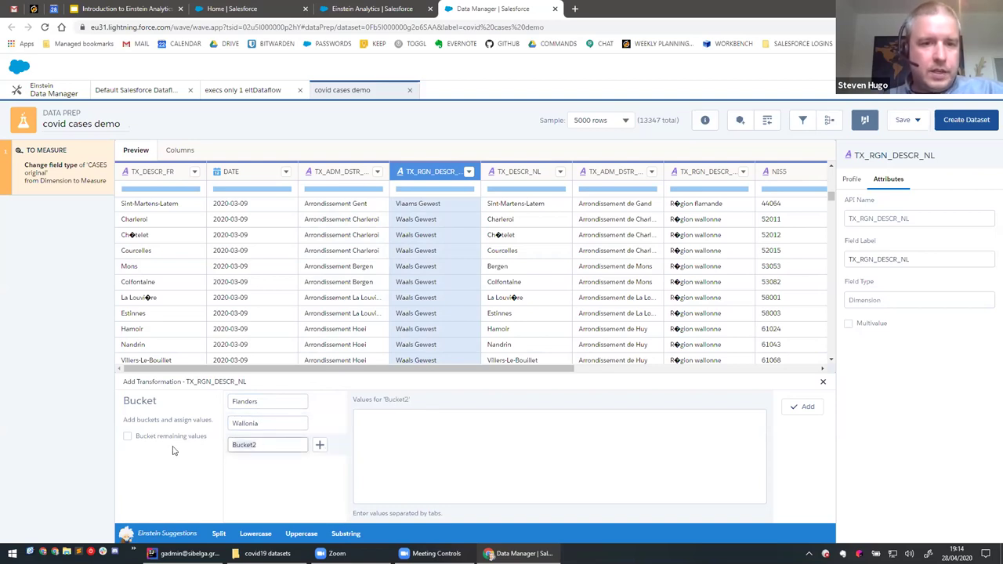
{"action": "type", "text": "Brussels"}
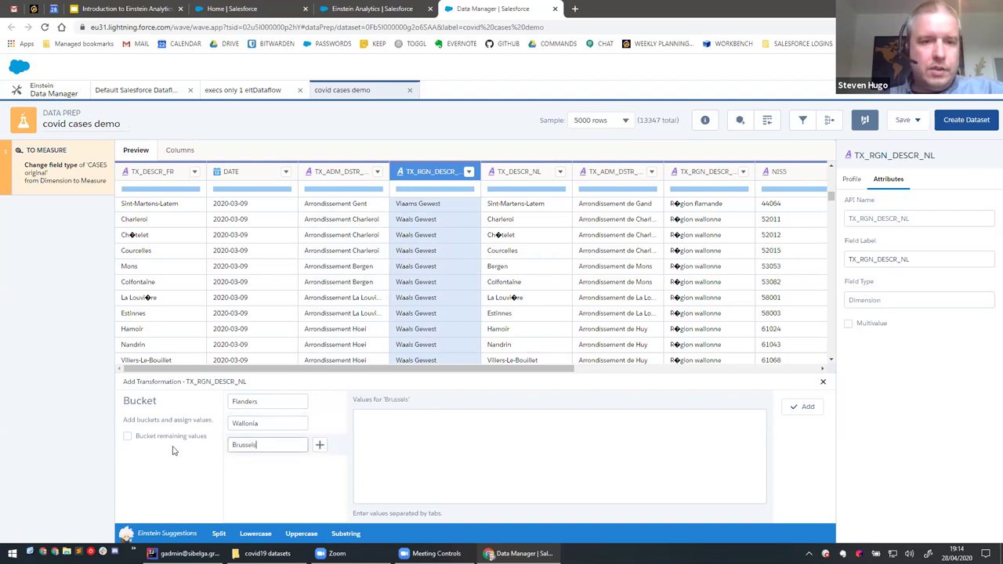
Assign the value "Vlaams Gewest" to the Flanders bucket and "Waals Gewest" to the Wallonia bucket.
{"action": "left_click", "coordinate": [263, 401]}
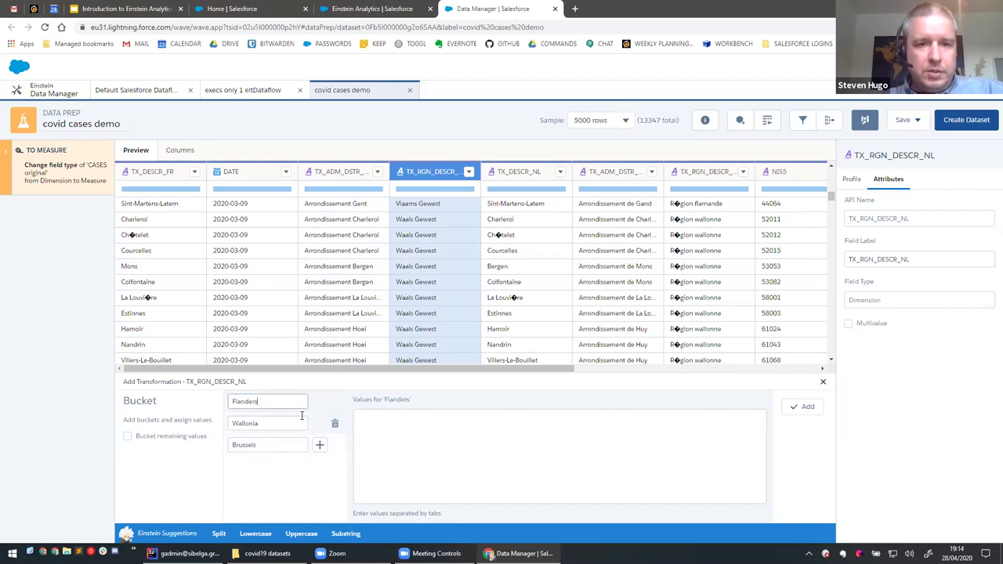
{"action": "left_click", "coordinate": [361, 424]}
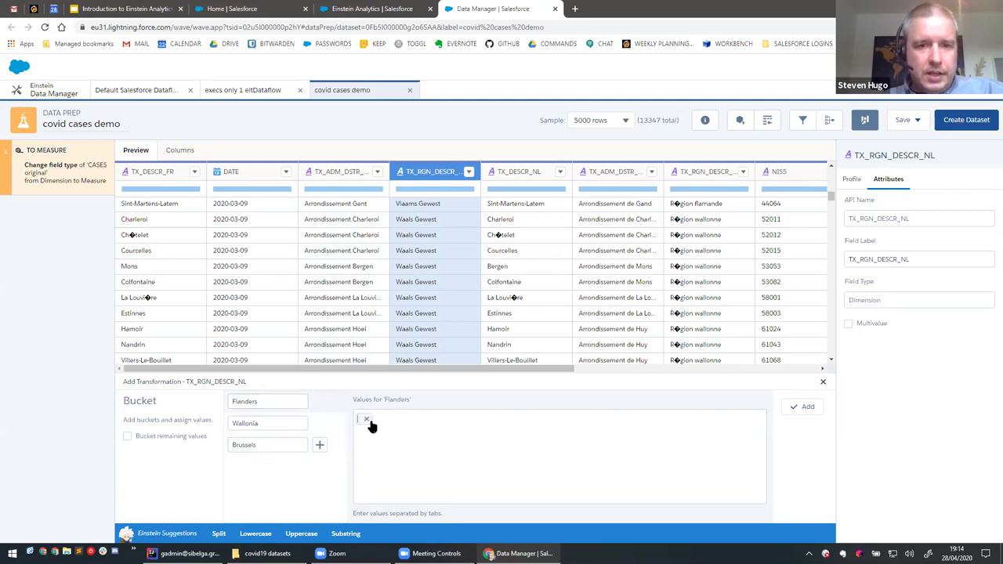
{"action": "type", "text": "Vl"}
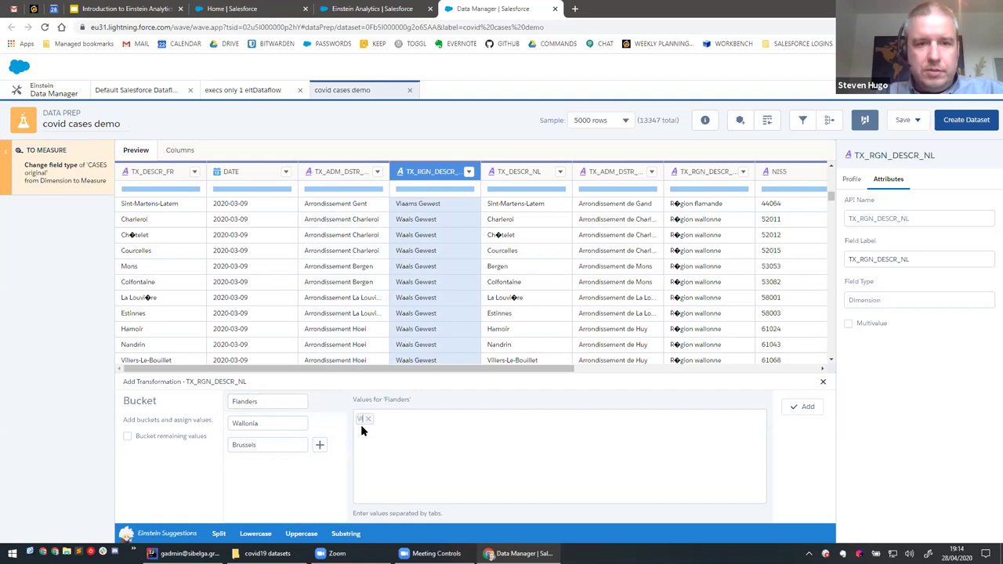
{"action": "type", "text": "aams Gewest"}
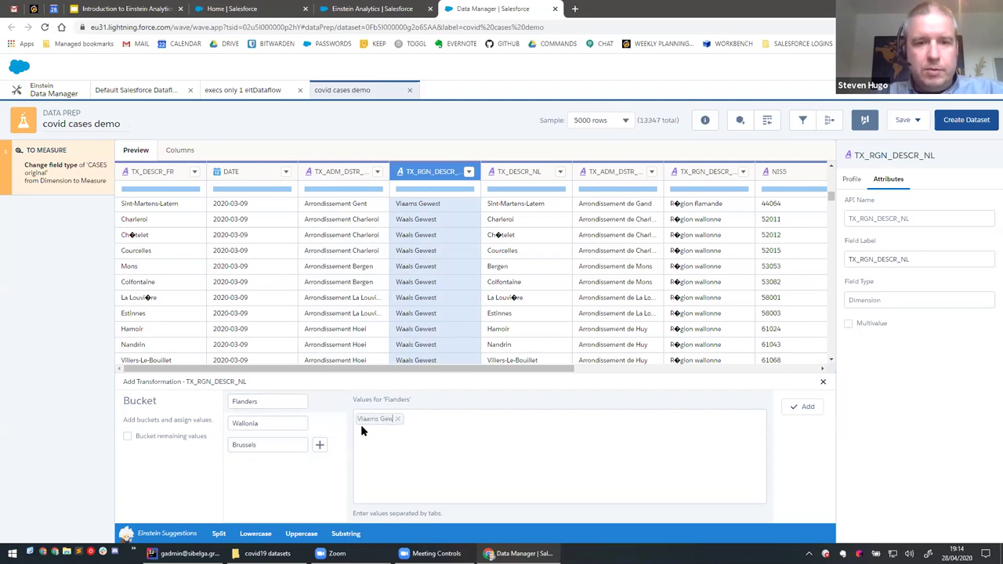
{"action": "left_click", "coordinate": [276, 424]}
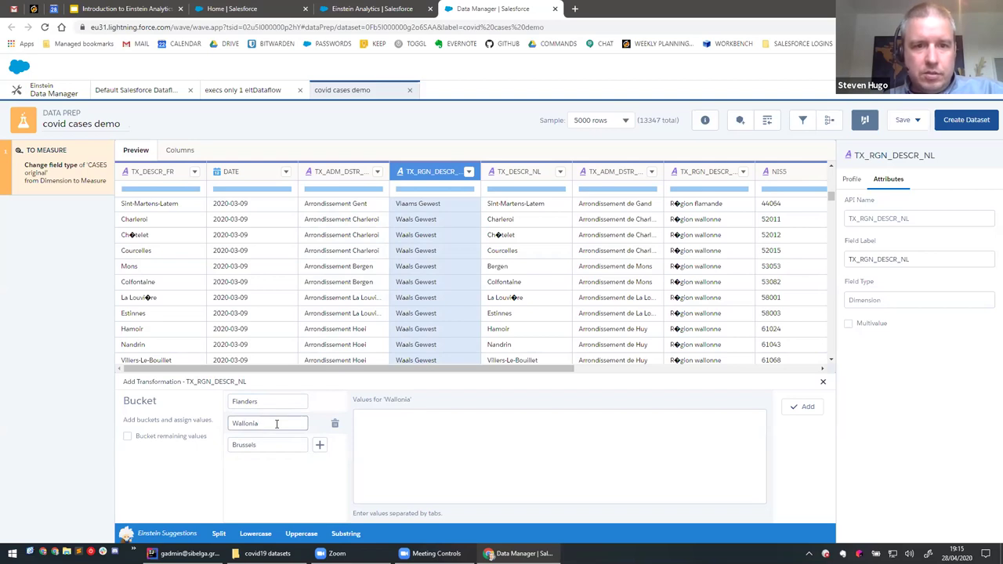
{"action": "left_click", "coordinate": [368, 420]}
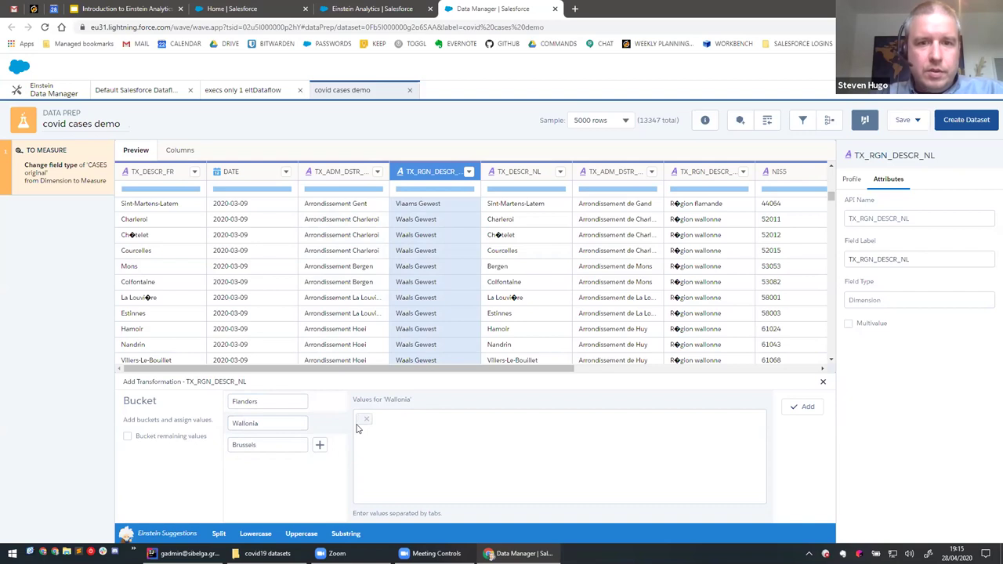
{"action": "type", "text": "Waals"}
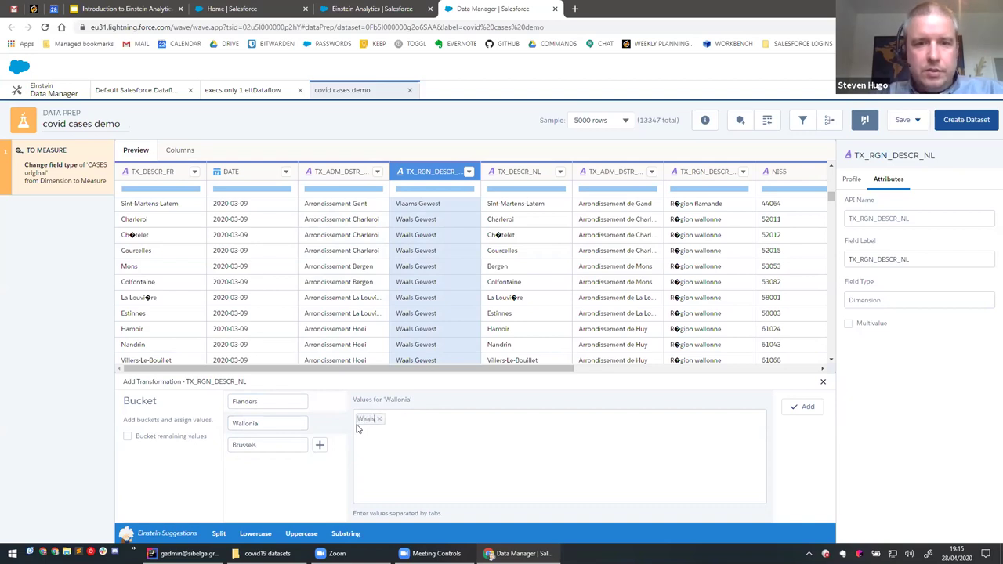
{"action": "type", "text": " Gewest"}
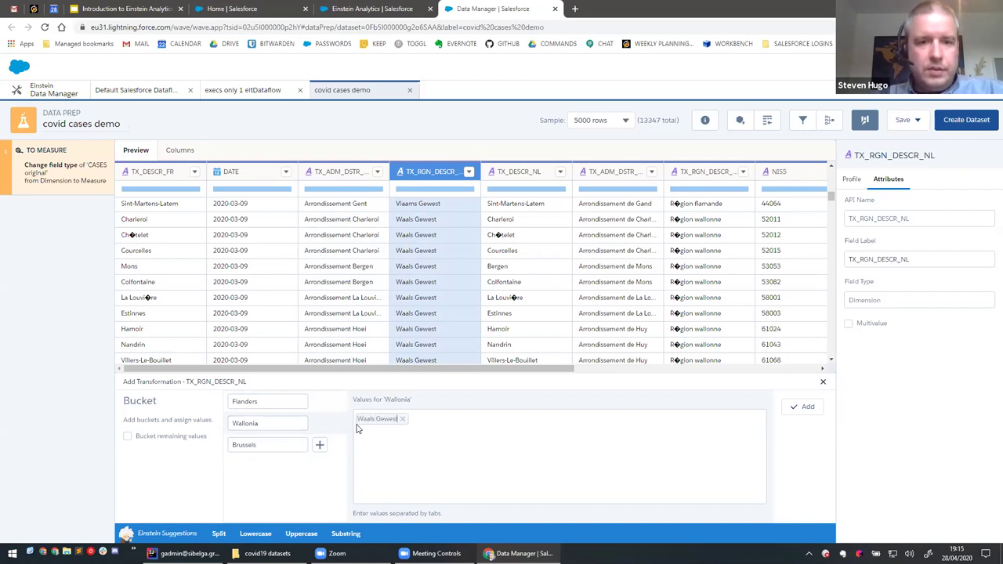
Assign "Brussels Hoofdstedelijk Gewest" to the Brussels bucket and add the bucket transformation to the recipe.
{"action": "left_click", "coordinate": [265, 449]}
{"action": "left_click", "coordinate": [259, 426]}
{"action": "left_click", "coordinate": [262, 442]}
{"action": "left_click", "coordinate": [361, 419]}
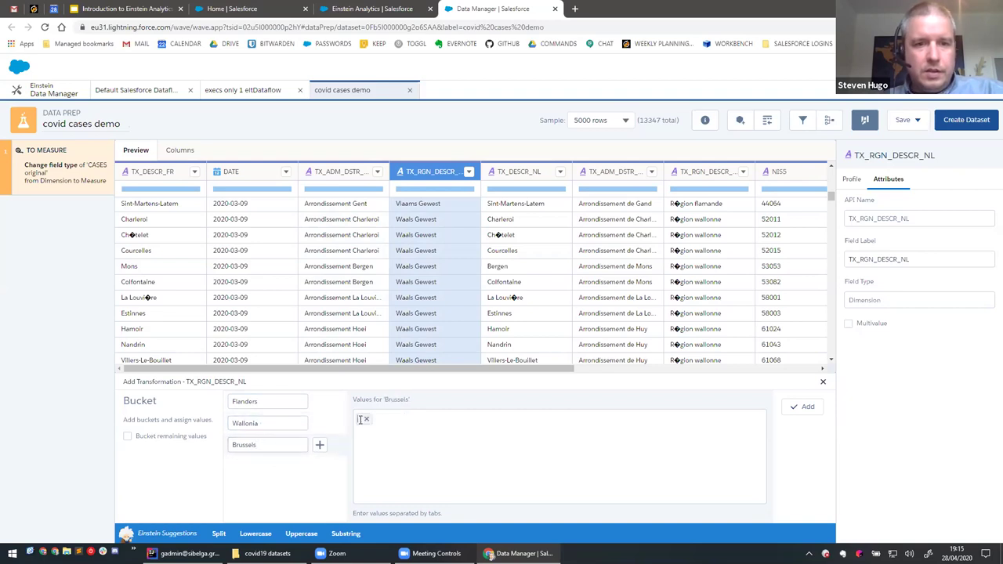
{"action": "type", "text": "Brussel"}
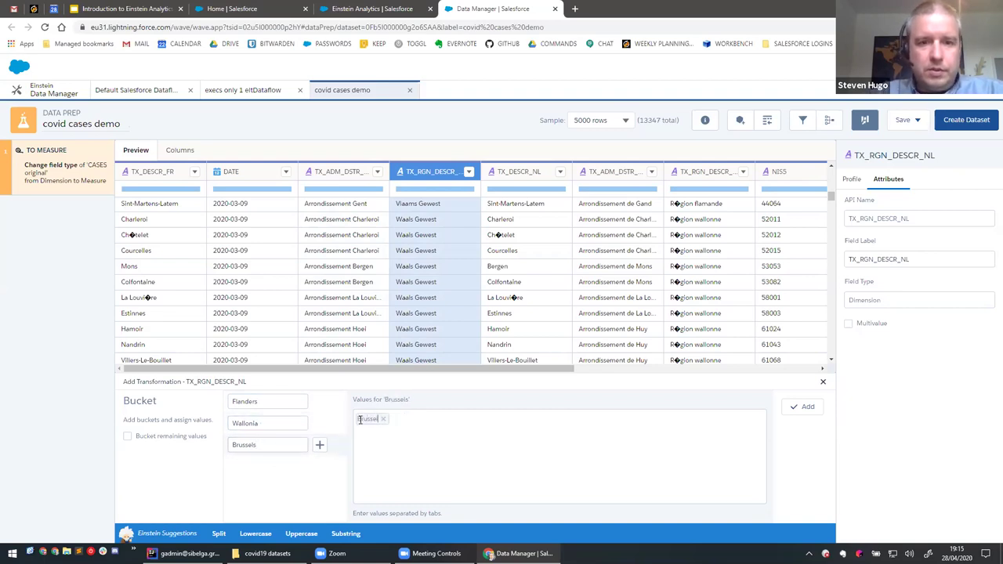
{"action": "type", "text": "s Hoofds"}
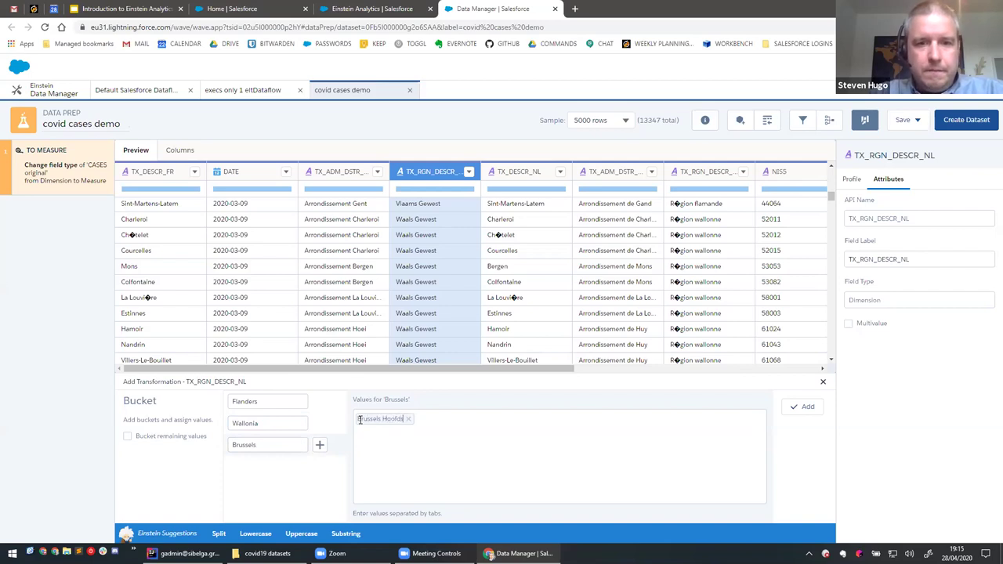
{"action": "type", "text": "tedelijk"}
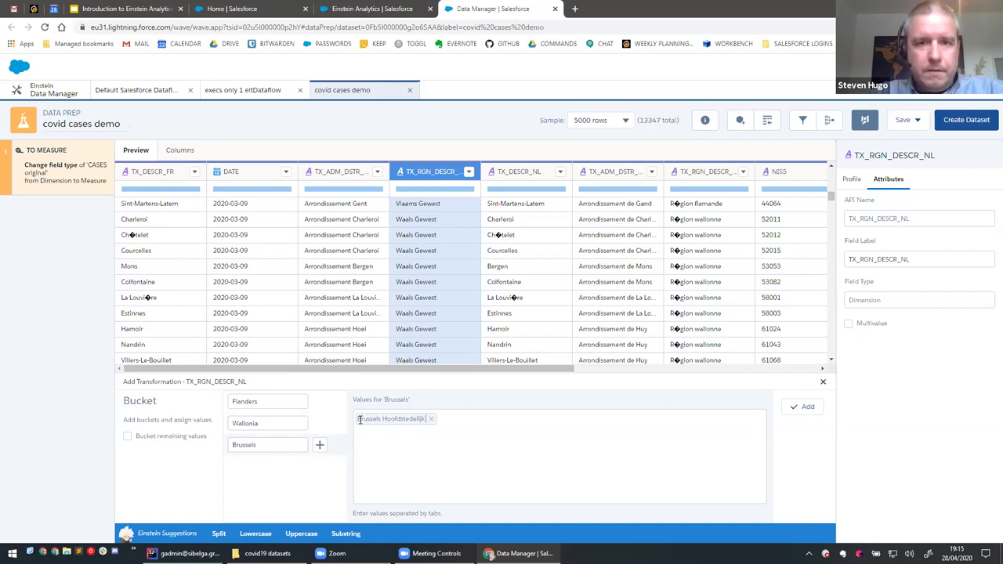
{"action": "type", "text": " Gewest"}
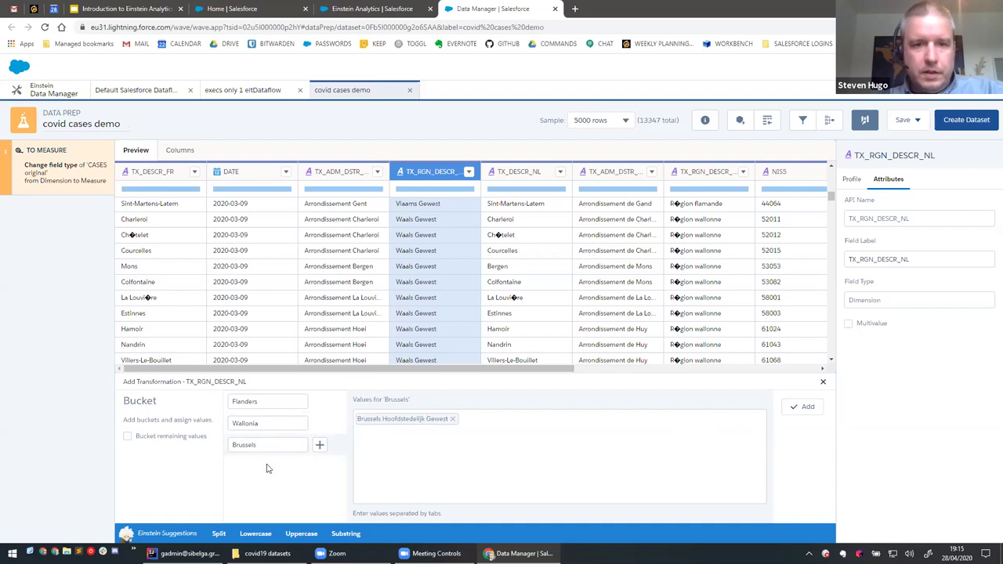
{"action": "left_click", "coordinate": [801, 406]}
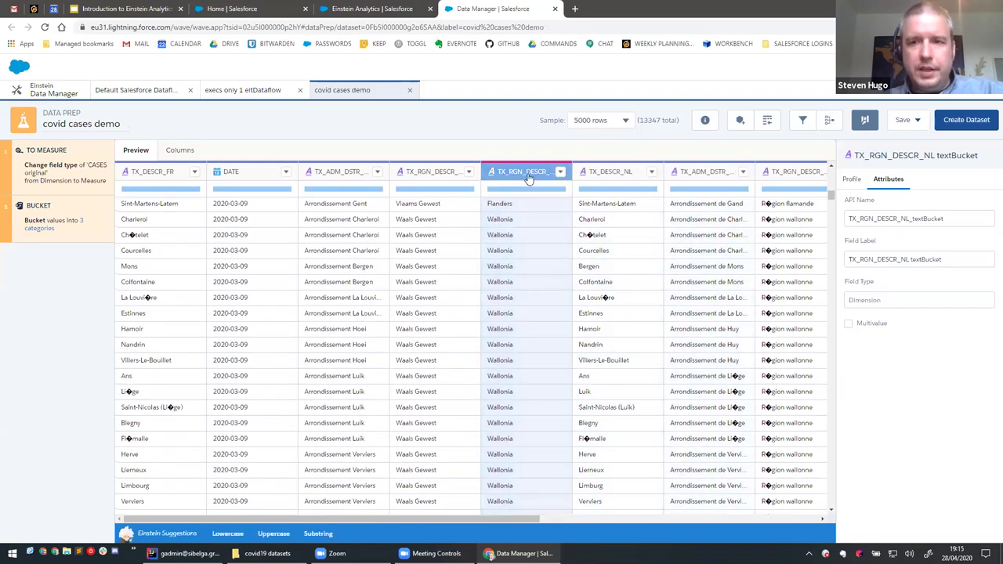
Set the field label of the new bucketed region column to REGION.
{"action": "left_click", "coordinate": [906, 263]}
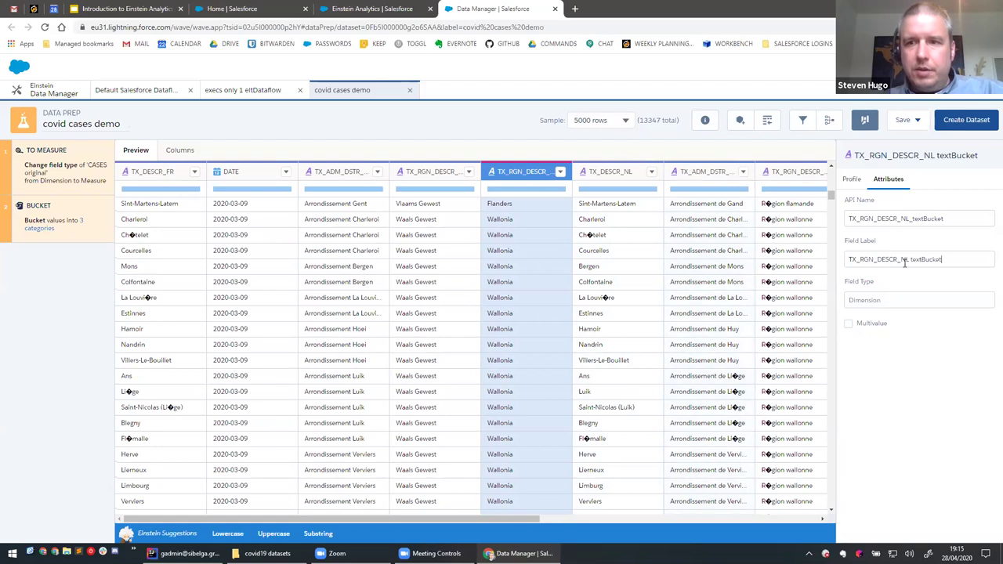
{"action": "key", "text": "ctrl+a"}
{"action": "type", "text": "REG"}
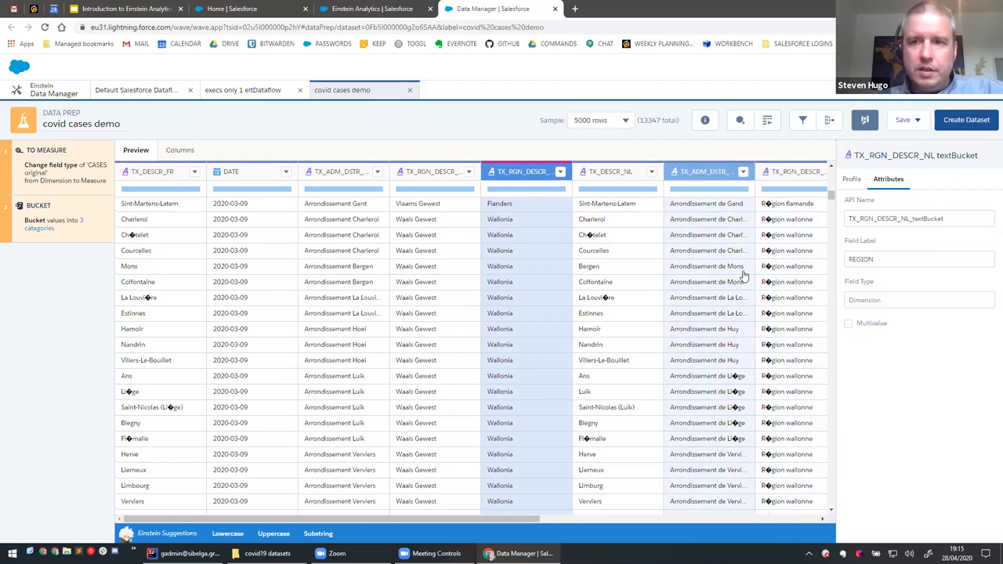
{"action": "left_click", "coordinate": [883, 305]}
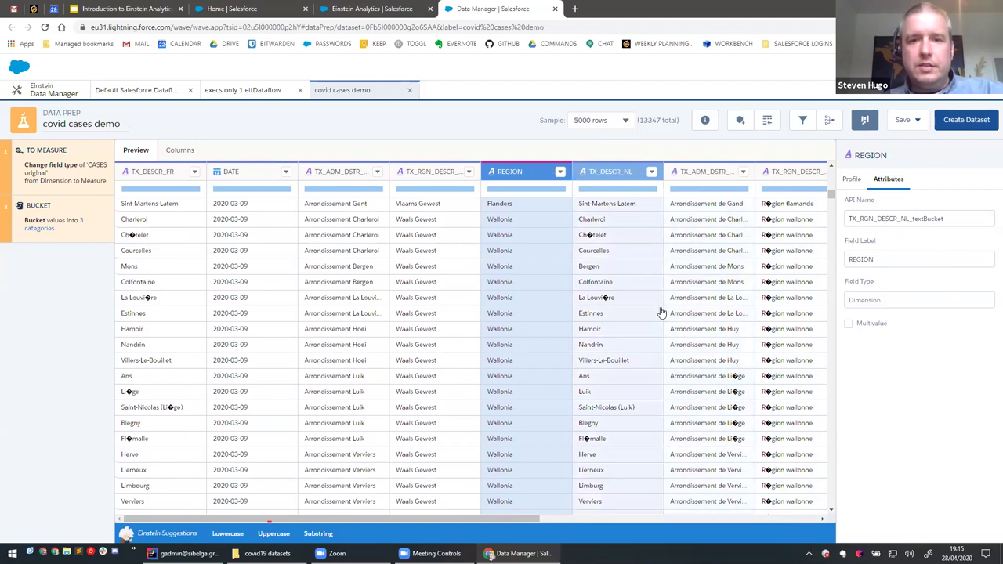
Check the REGION values further down the rows and review the datasets that can be added to the recipe without choosing one.
{"action": "scroll", "coordinate": [515, 286], "scroll_direction": "down", "scroll_amount": 1}
{"action": "scroll", "coordinate": [515, 286], "scroll_direction": "down", "scroll_amount": 1}
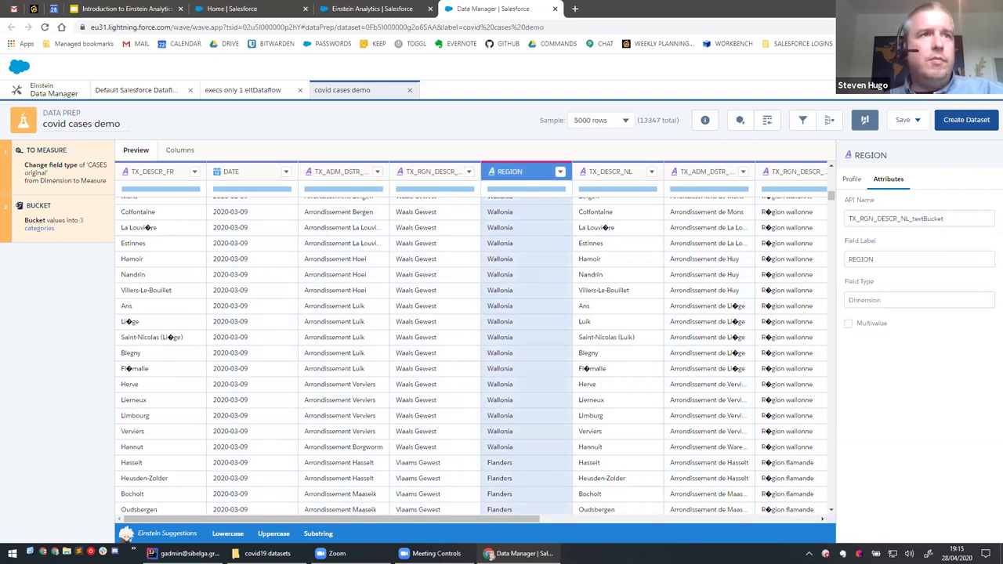
{"action": "left_click", "coordinate": [739, 123]}
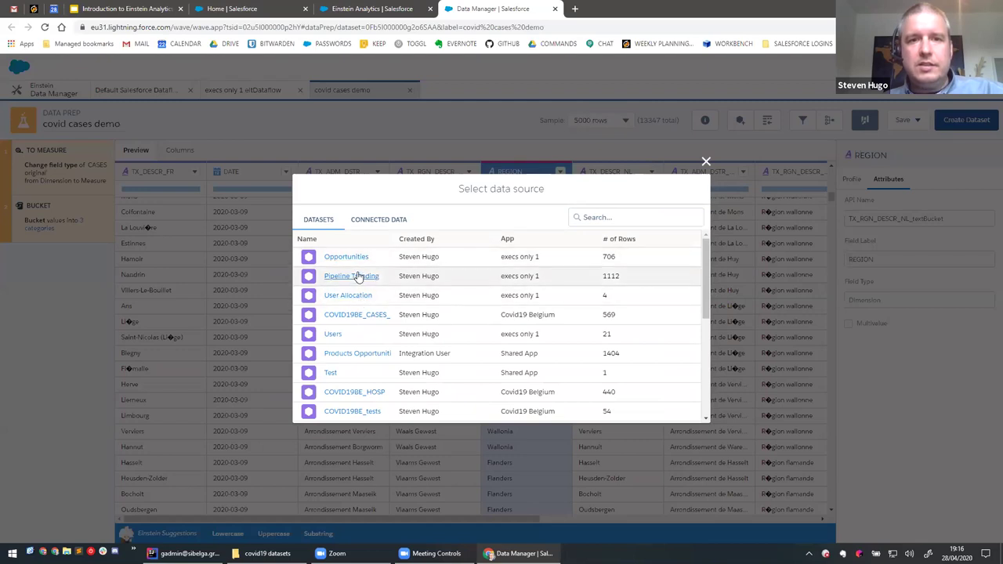
{"action": "left_click", "coordinate": [705, 163]}
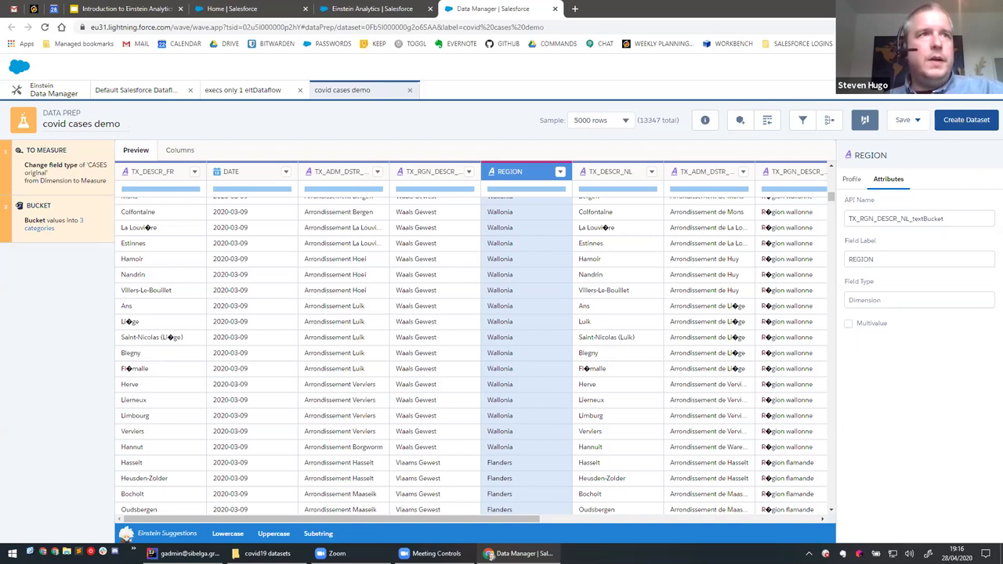
Switch to Einstein Analytics Studio and open the source choices for creating a new dataset.
{"action": "left_click", "coordinate": [349, 9]}
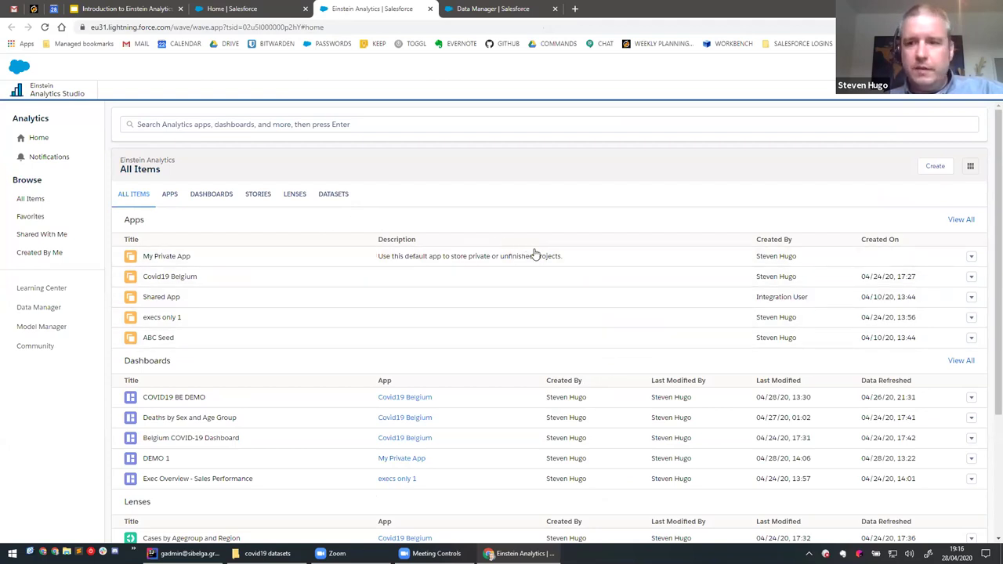
{"action": "left_click", "coordinate": [924, 170]}
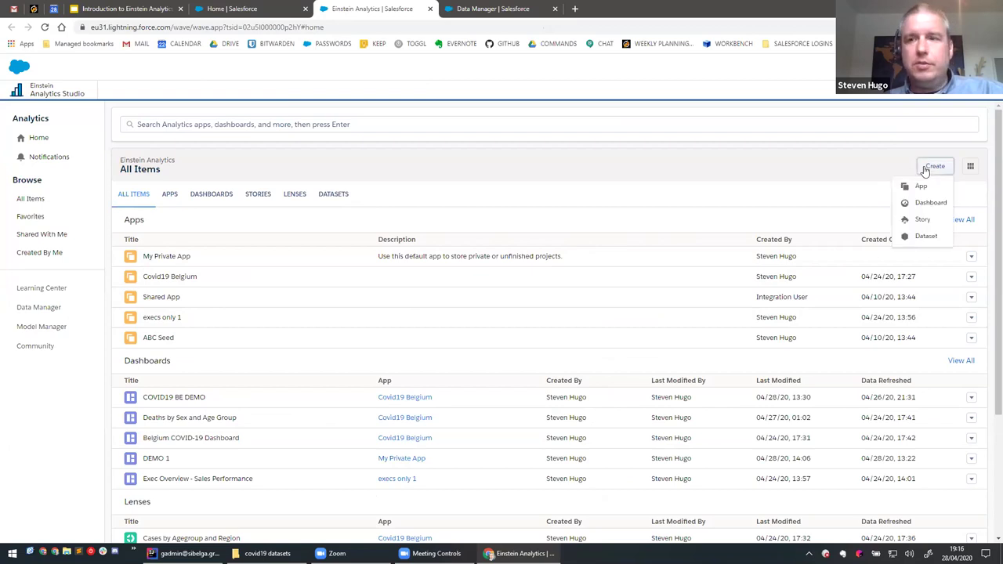
{"action": "left_click", "coordinate": [924, 236]}
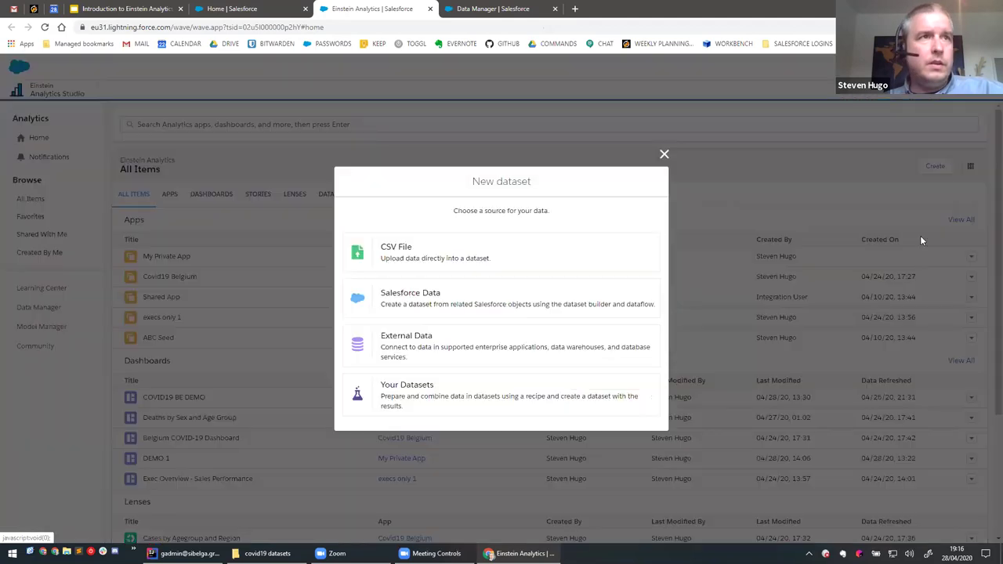
Review the connector types available for a new external data connection and close the selection without adding one.
{"action": "left_click", "coordinate": [406, 346]}
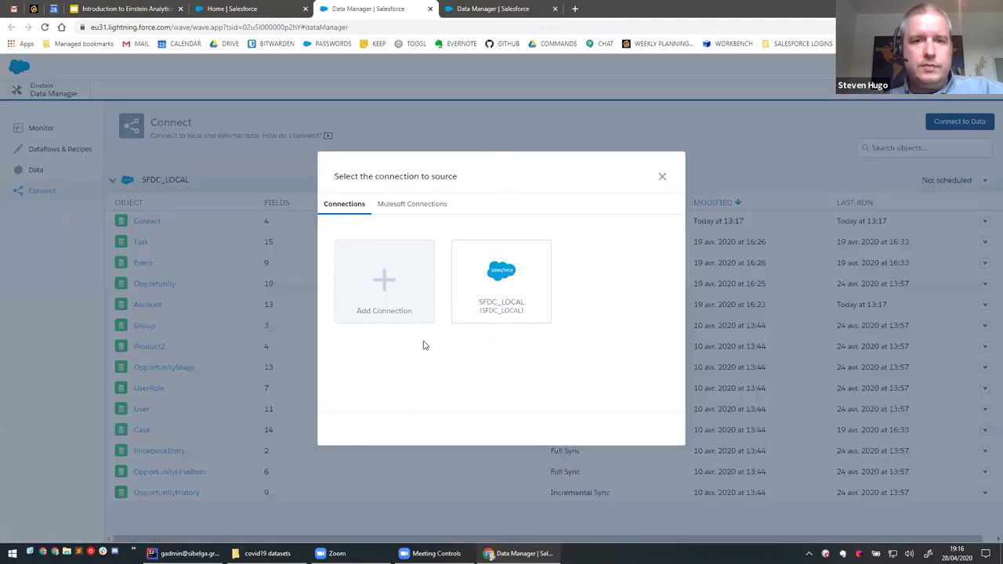
{"action": "left_click", "coordinate": [390, 289]}
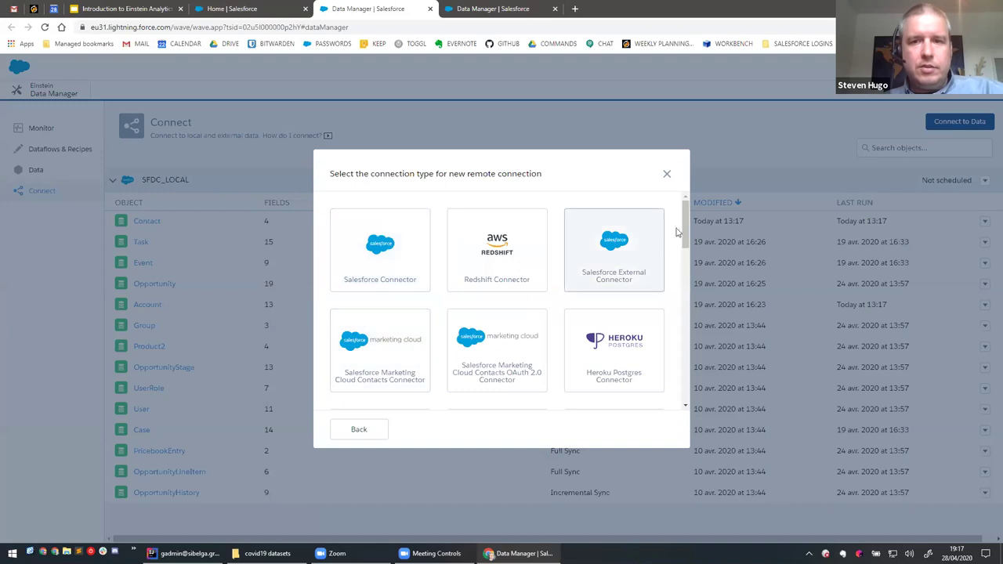
{"action": "left_click_drag", "start_coordinate": [688, 234], "coordinate": [688, 203]}
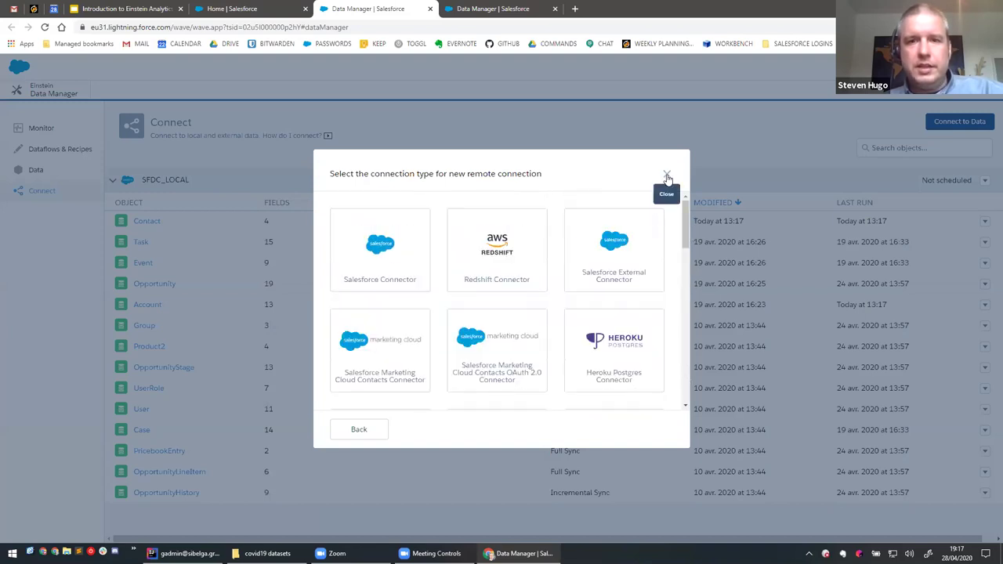
{"action": "left_click", "coordinate": [667, 175]}
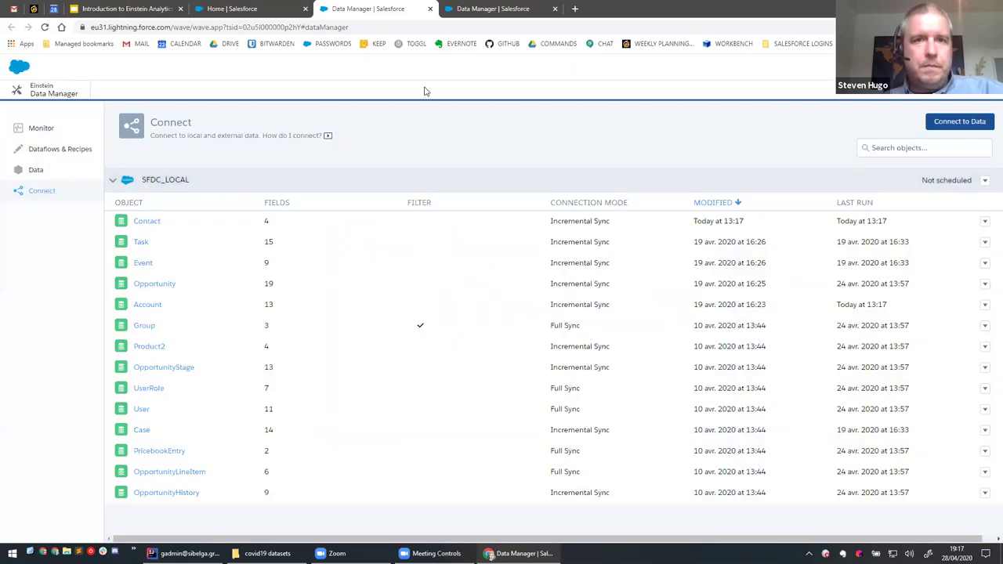
Return to the full item list in Analytics Studio and start a new dataset from Salesforce data.
{"action": "left_click", "coordinate": [228, 8]}
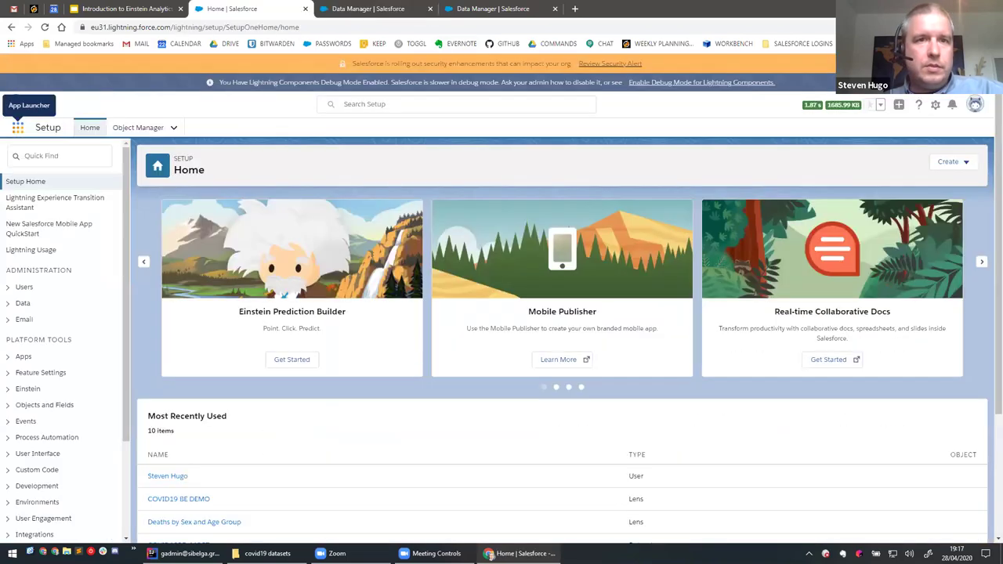
{"action": "left_click", "coordinate": [384, 9]}
{"action": "left_click", "coordinate": [964, 88]}
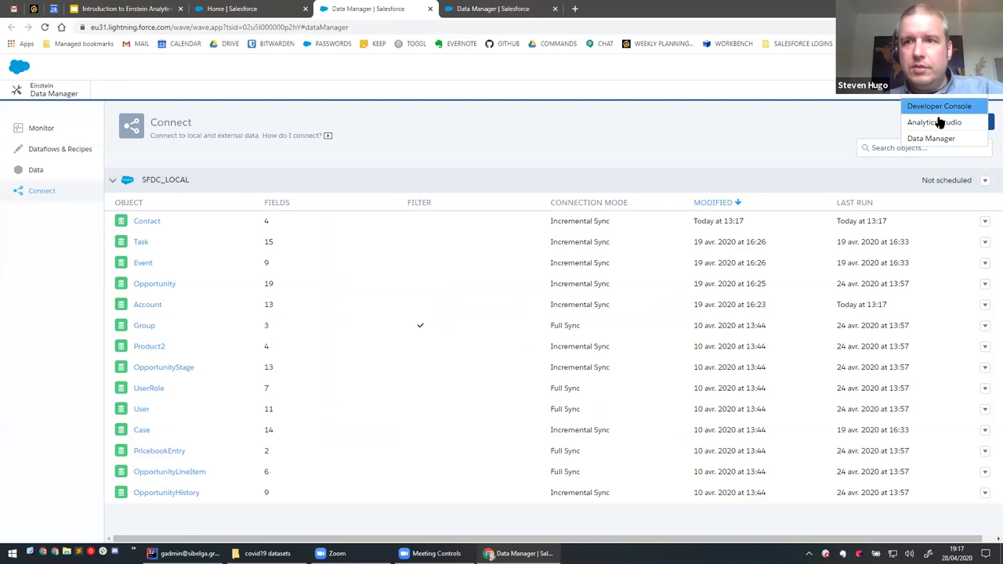
{"action": "left_click", "coordinate": [430, 9]}
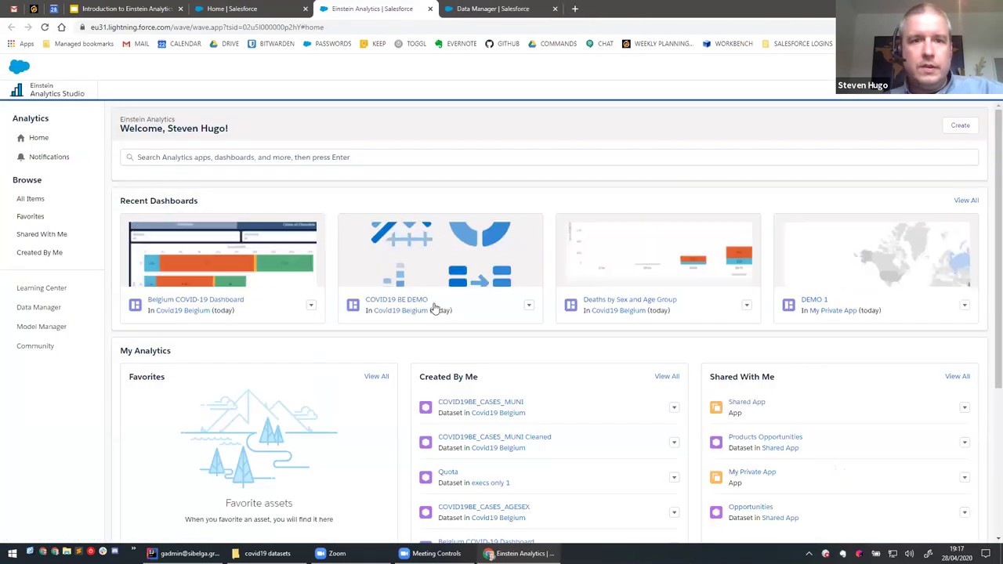
{"action": "left_click", "coordinate": [35, 200]}
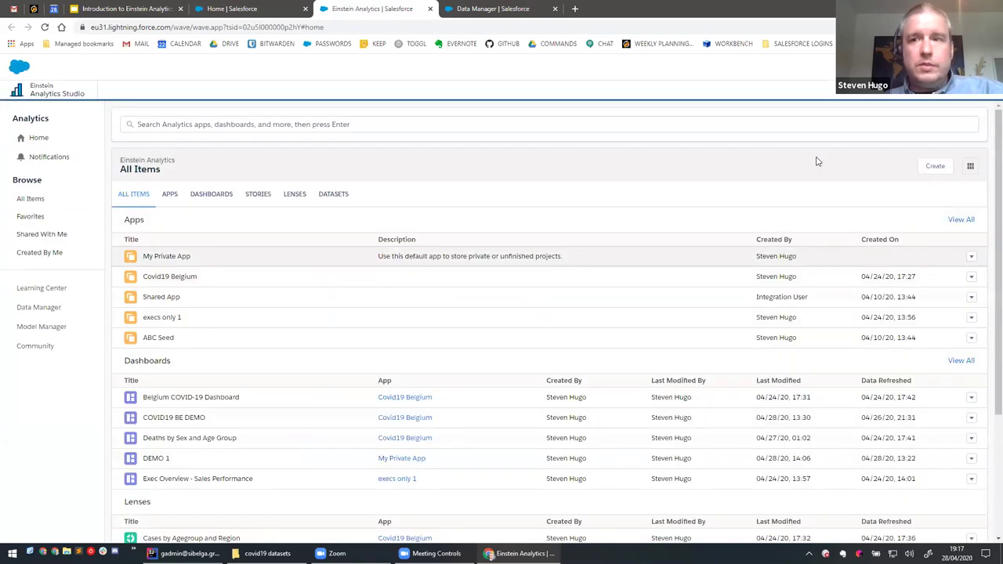
{"action": "left_click", "coordinate": [932, 167]}
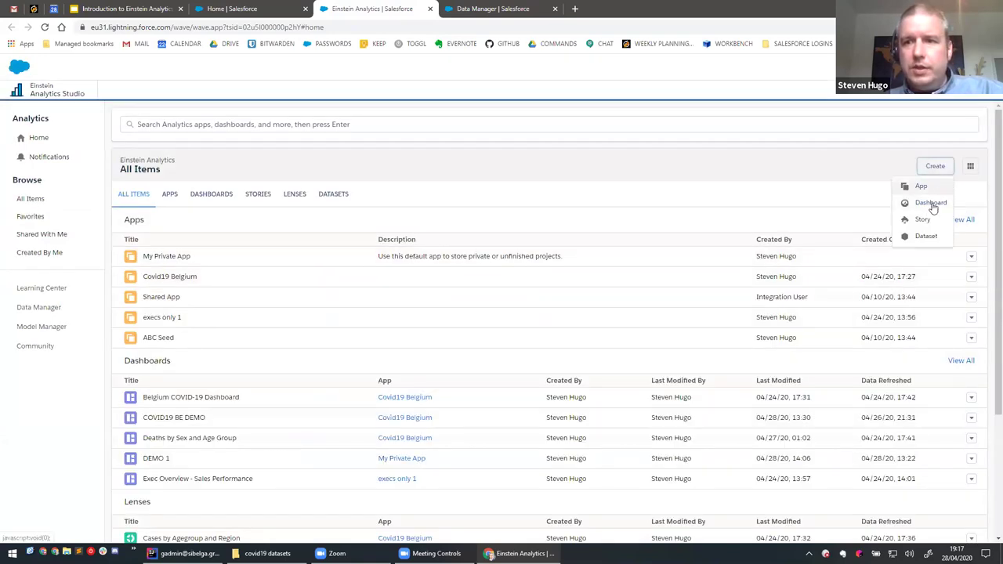
{"action": "left_click", "coordinate": [927, 238]}
{"action": "left_click", "coordinate": [445, 301]}
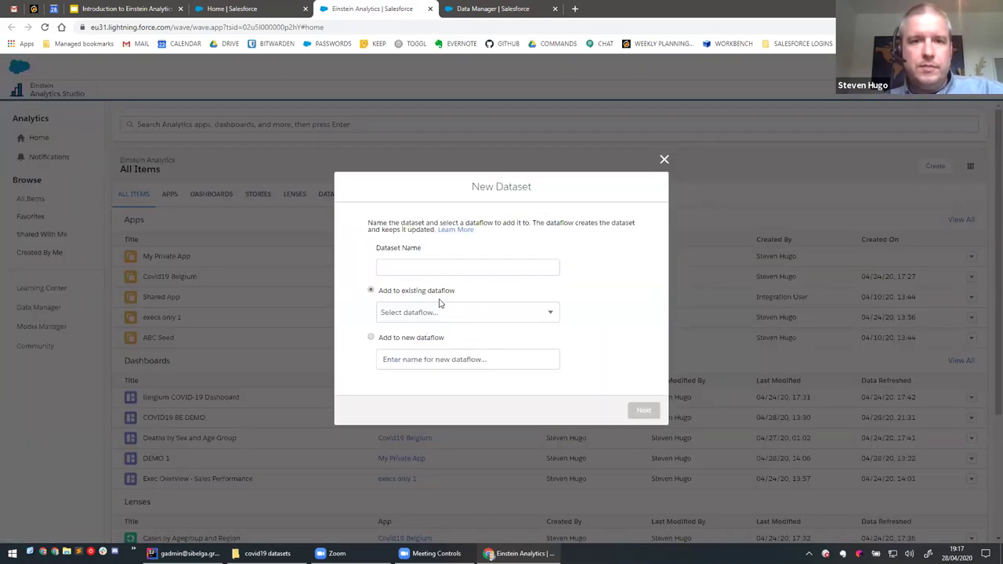
Name the dataset Test and add it to a new dataflow named Test.
{"action": "left_click", "coordinate": [395, 265]}
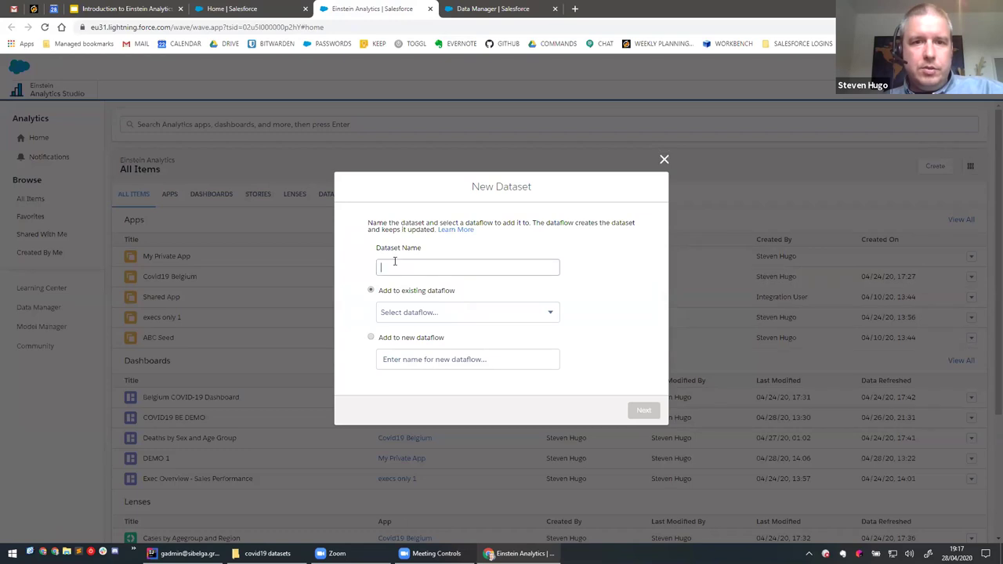
{"action": "type", "text": "Test"}
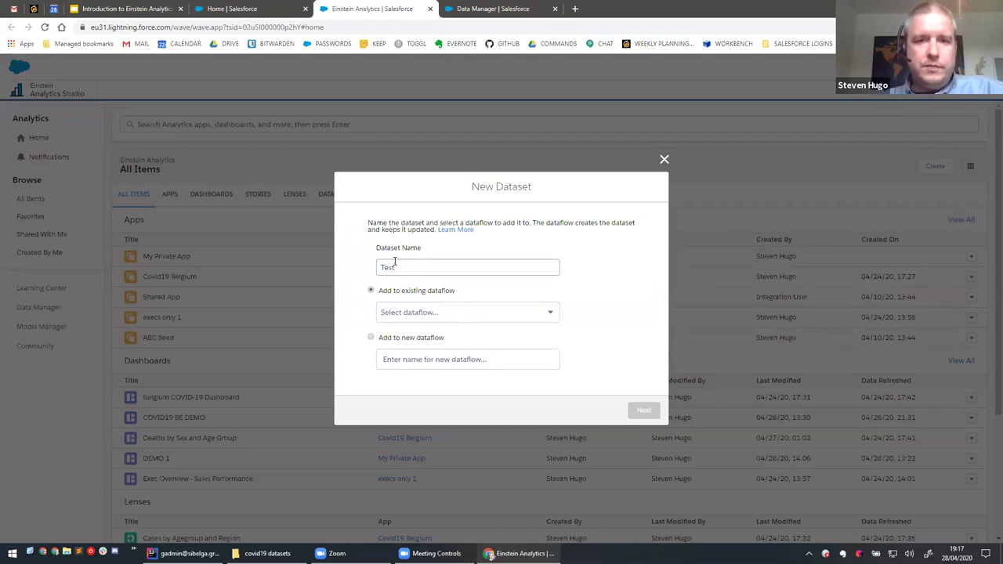
{"action": "left_click", "coordinate": [370, 339]}
{"action": "left_click", "coordinate": [405, 361]}
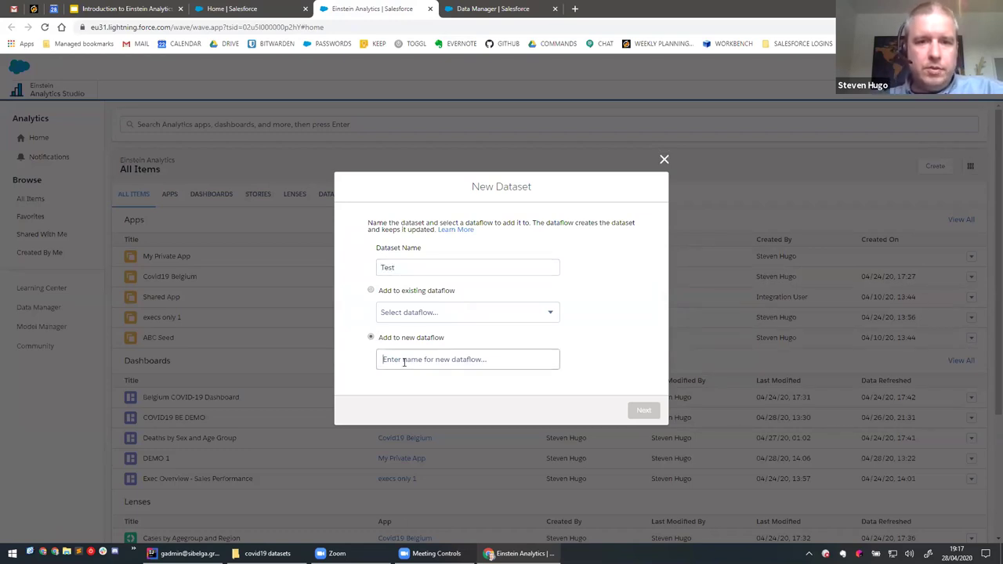
{"action": "type", "text": "Test"}
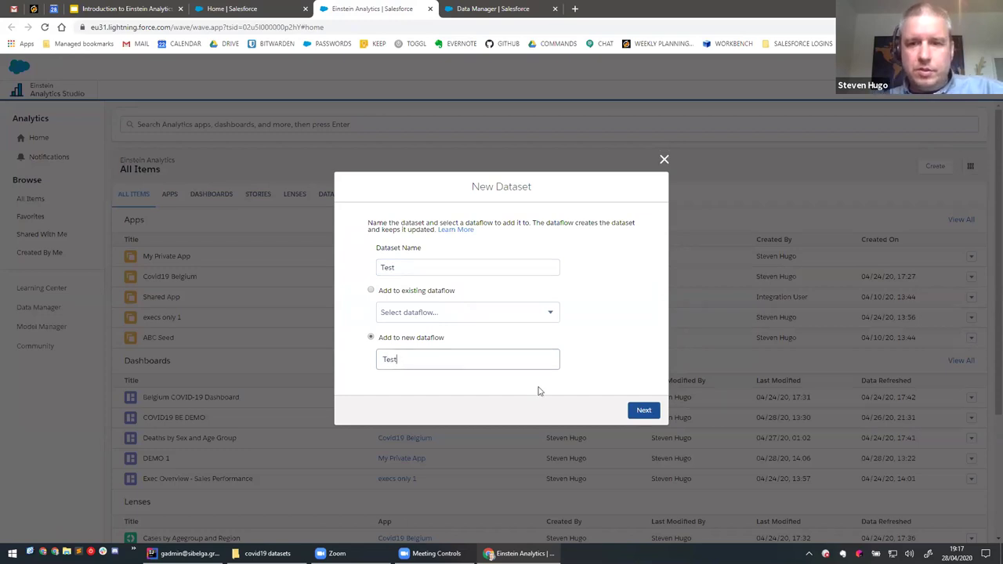
{"action": "left_click", "coordinate": [643, 411]}
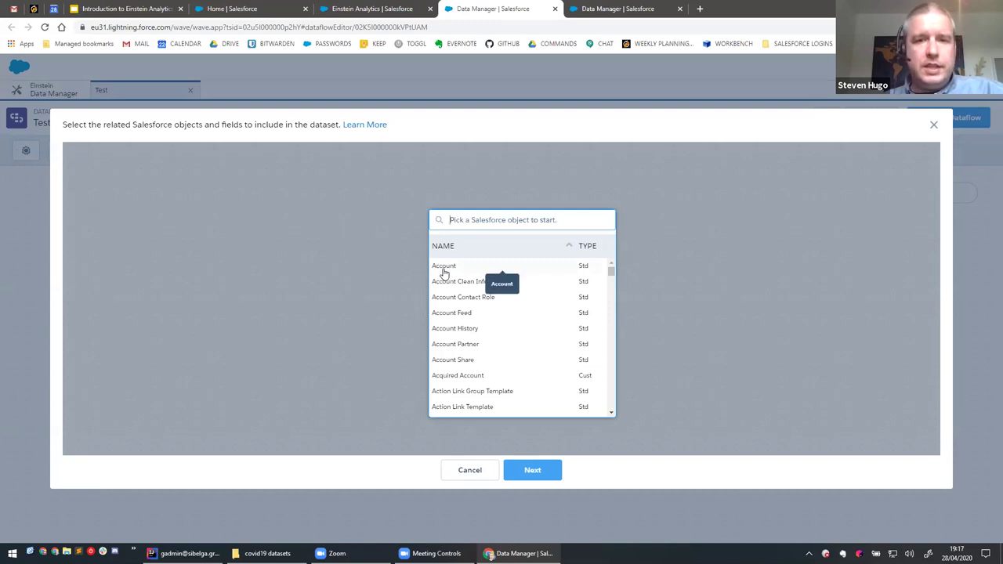
Choose Contact as the root object and join the related Account object through Account ID.
{"action": "type", "text": "conta"}
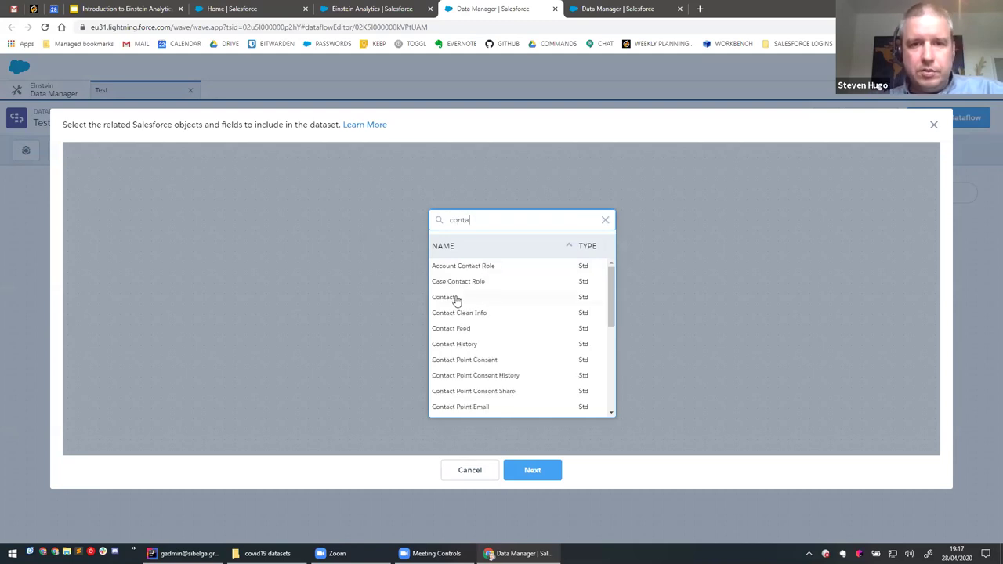
{"action": "left_click", "coordinate": [456, 297]}
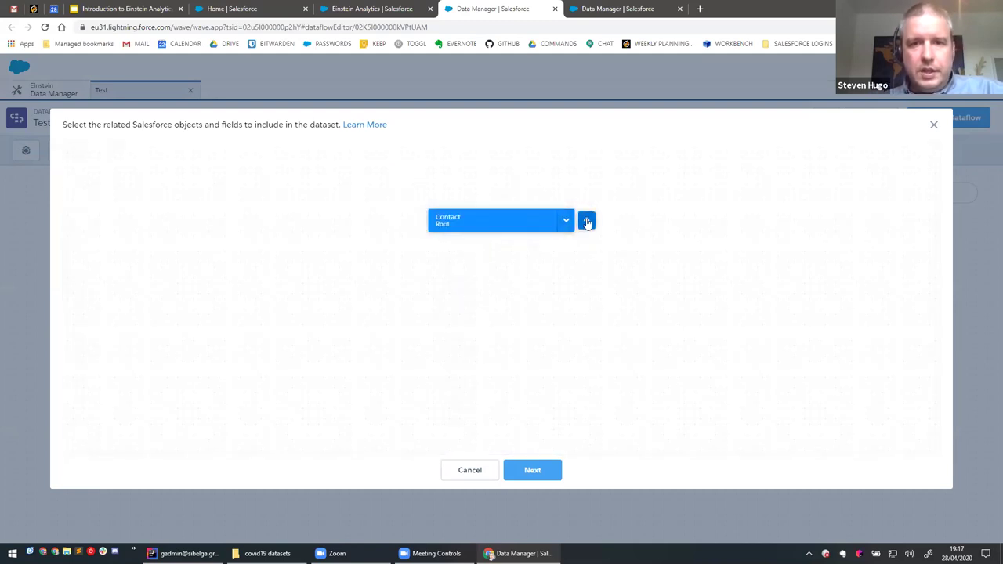
{"action": "left_click", "coordinate": [586, 222]}
{"action": "left_click", "coordinate": [542, 202]}
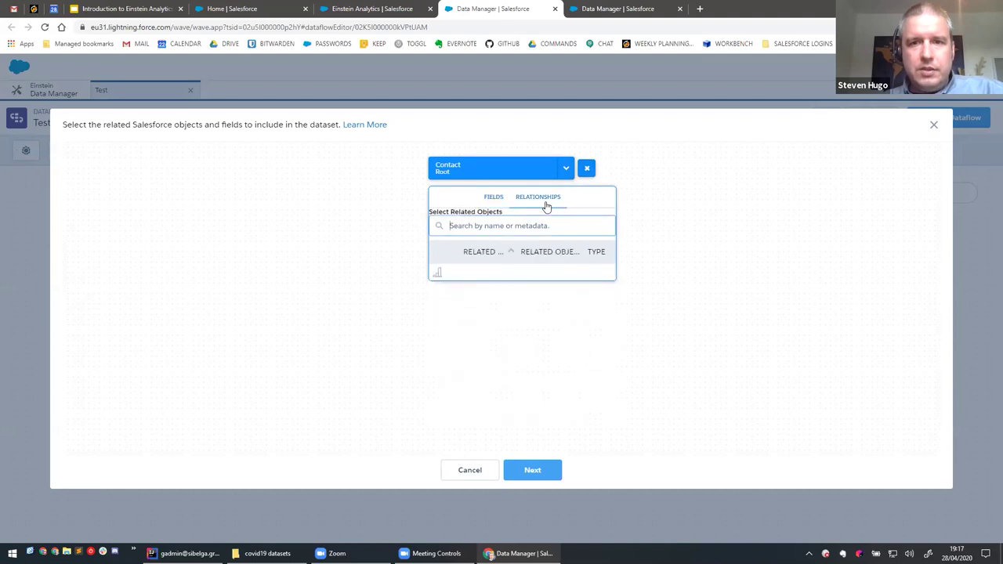
{"action": "left_click", "coordinate": [491, 273]}
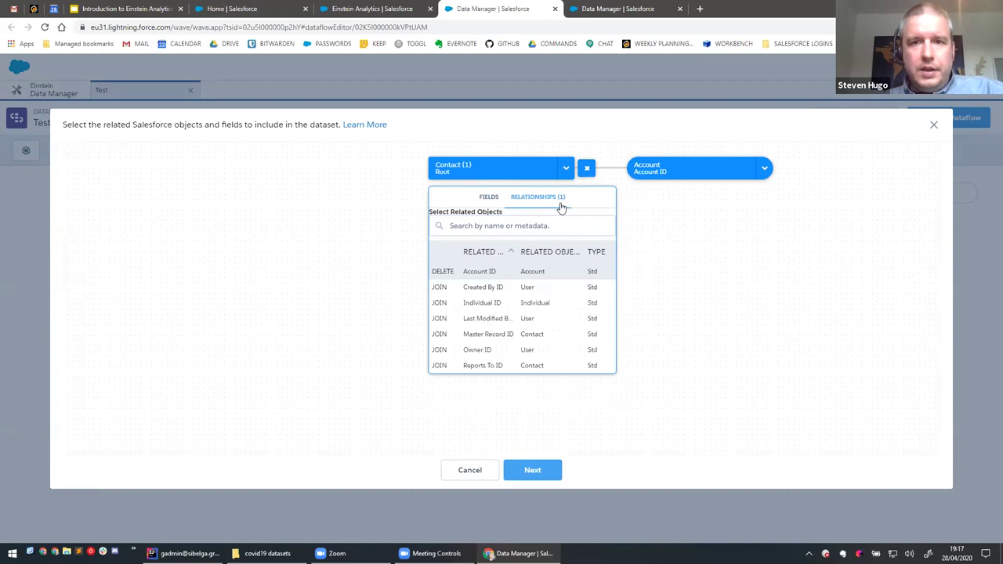
Include the Contact fields Birthdate, Clean Status, Contact Description, Business Fax and Contact ID in the dataset.
{"action": "left_click", "coordinate": [488, 199]}
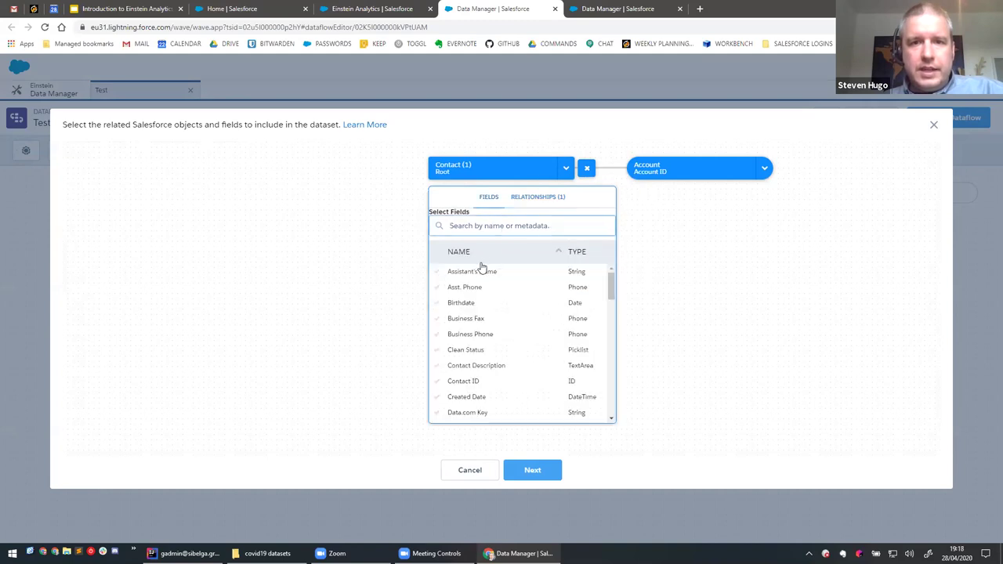
{"action": "left_click", "coordinate": [468, 302]}
{"action": "left_click", "coordinate": [471, 351]}
{"action": "left_click", "coordinate": [475, 367]}
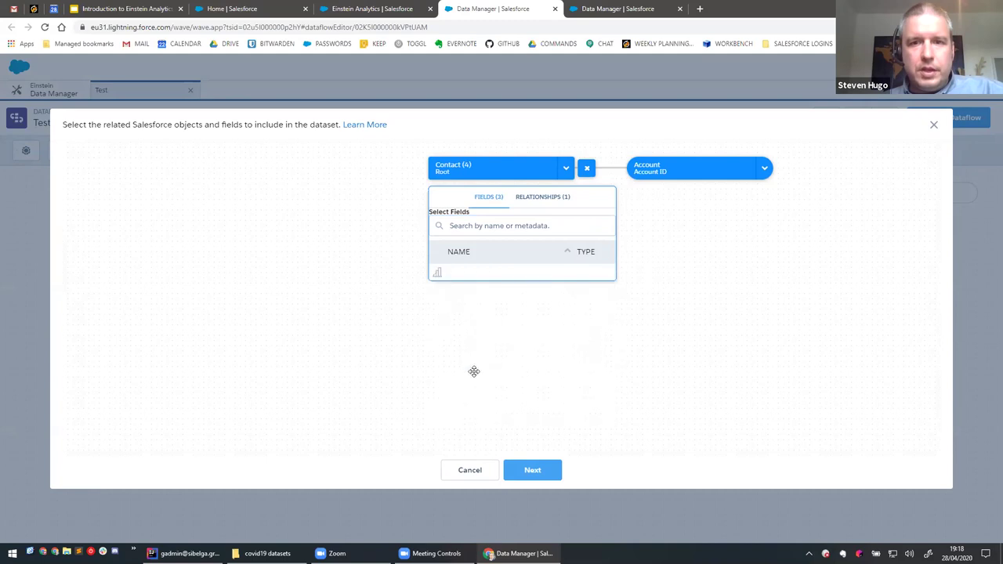
{"action": "left_click", "coordinate": [566, 171]}
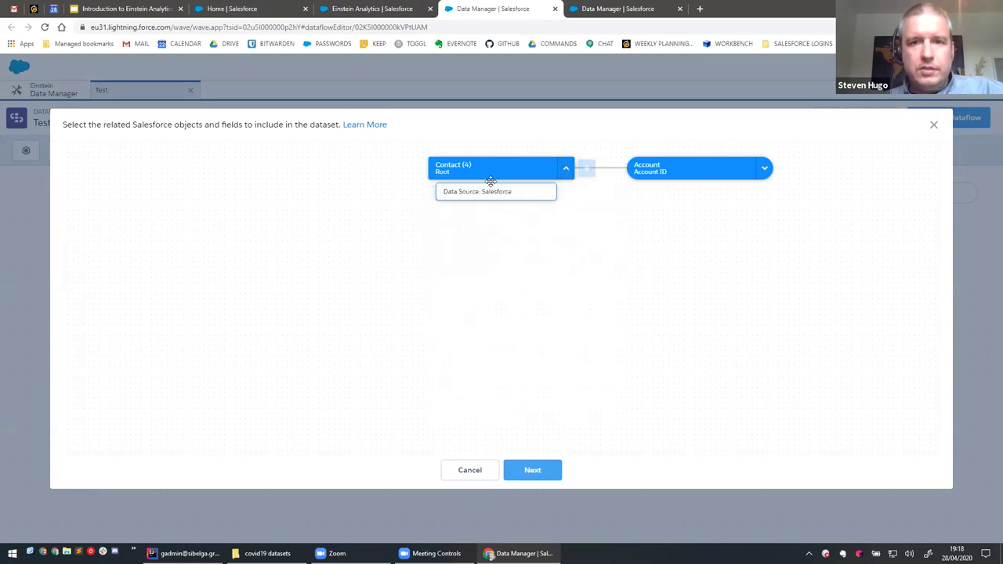
{"action": "left_click", "coordinate": [587, 168]}
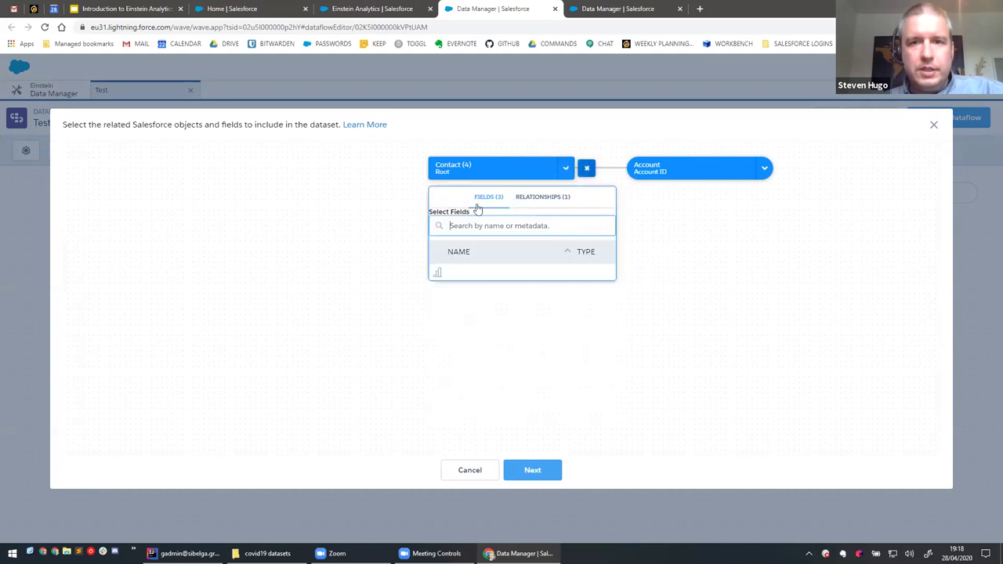
{"action": "left_click", "coordinate": [458, 319]}
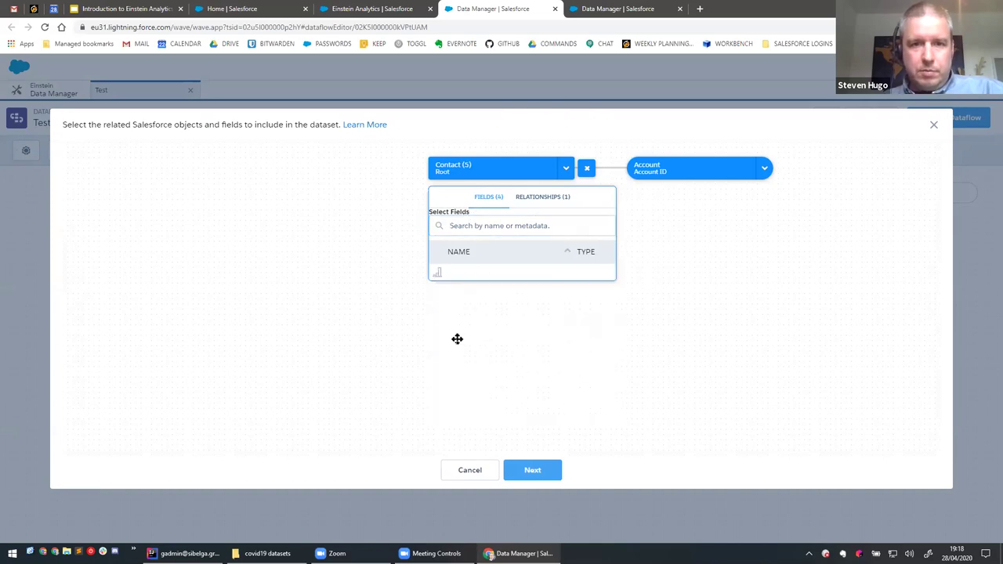
{"action": "left_click", "coordinate": [466, 382]}
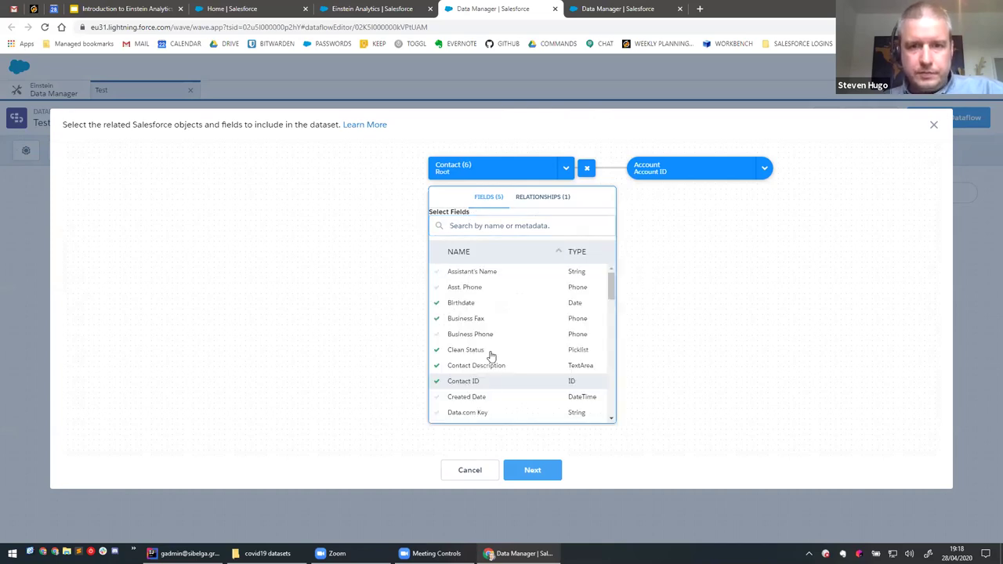
{"action": "left_click", "coordinate": [679, 255]}
Add the selected objects to the Test dataflow and try to create the dataset in Shared App.
{"action": "left_click", "coordinate": [556, 471]}
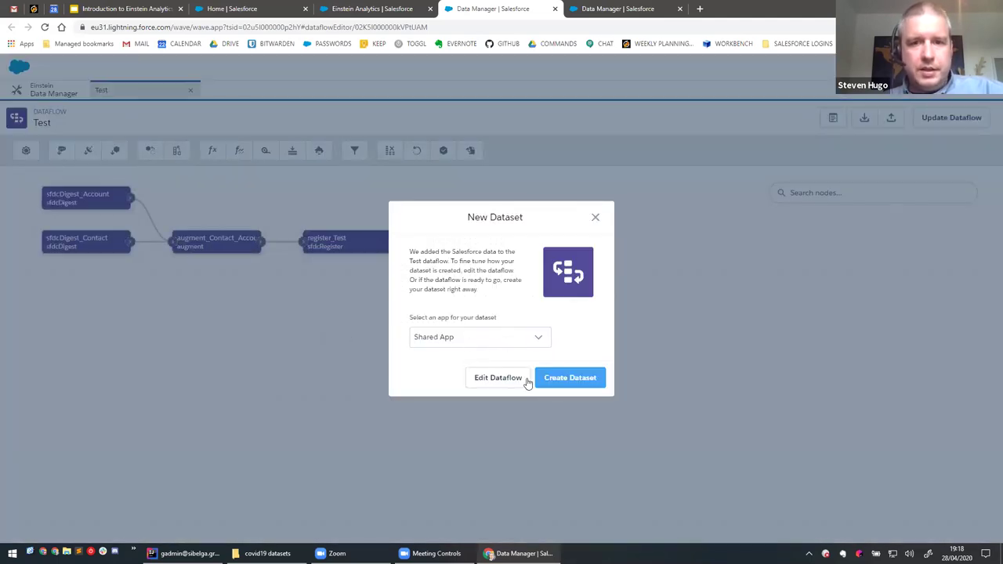
{"action": "left_click", "coordinate": [554, 379]}
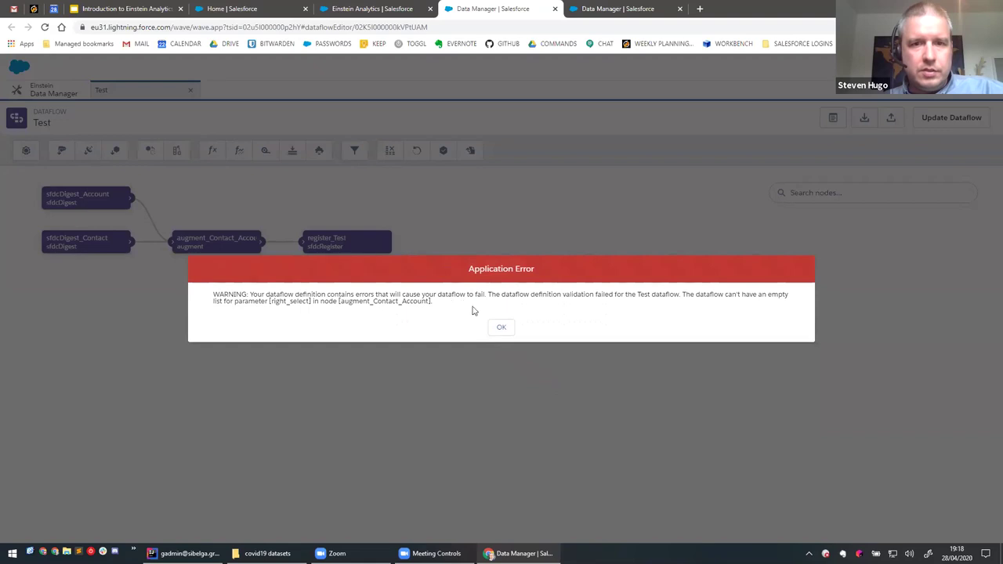
{"action": "left_click", "coordinate": [502, 328]}
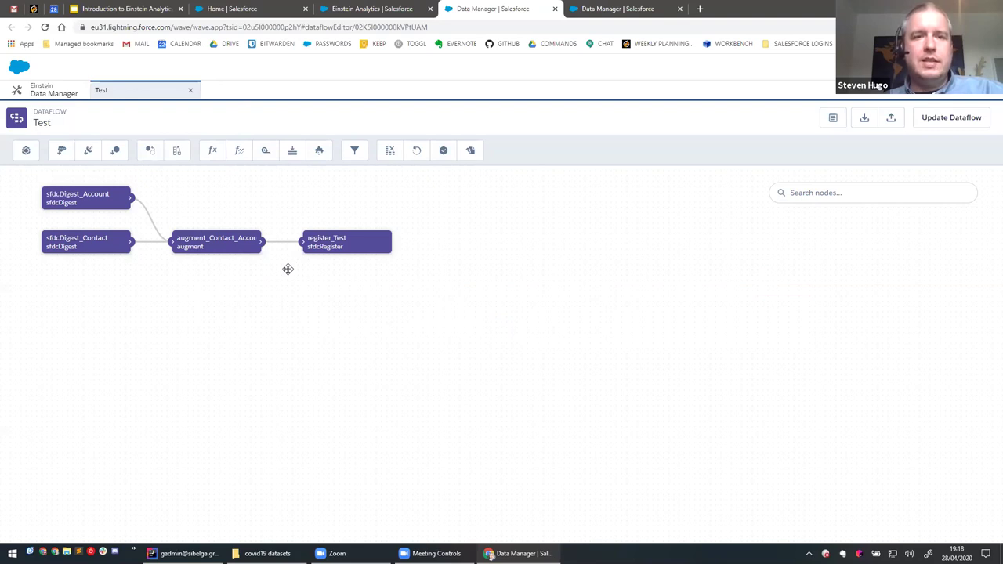
Examine the digest, augment and register nodes of the Test dataflow and close the dataflow.
{"action": "left_click", "coordinate": [233, 247]}
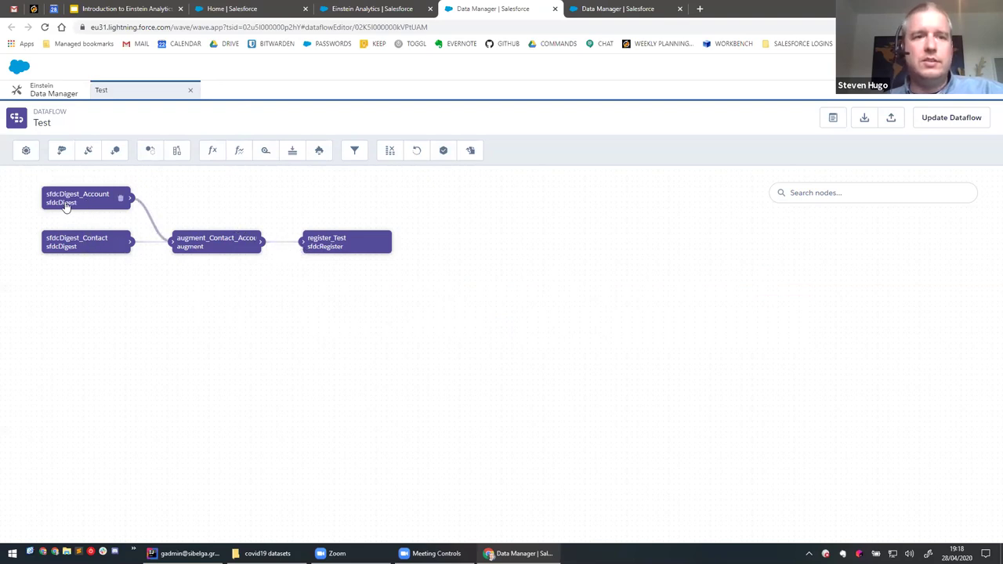
{"action": "left_click", "coordinate": [318, 252]}
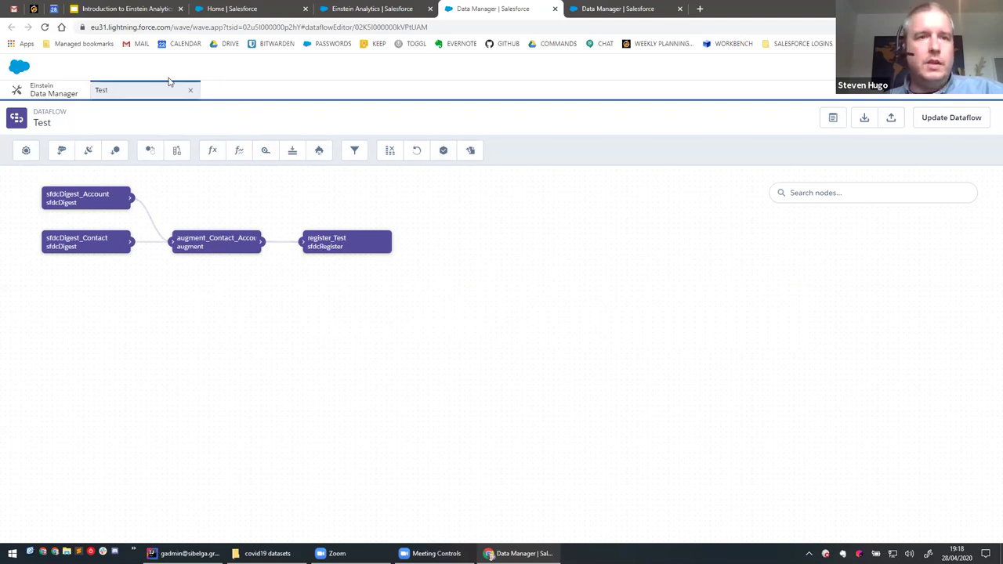
{"action": "left_click", "coordinate": [192, 93]}
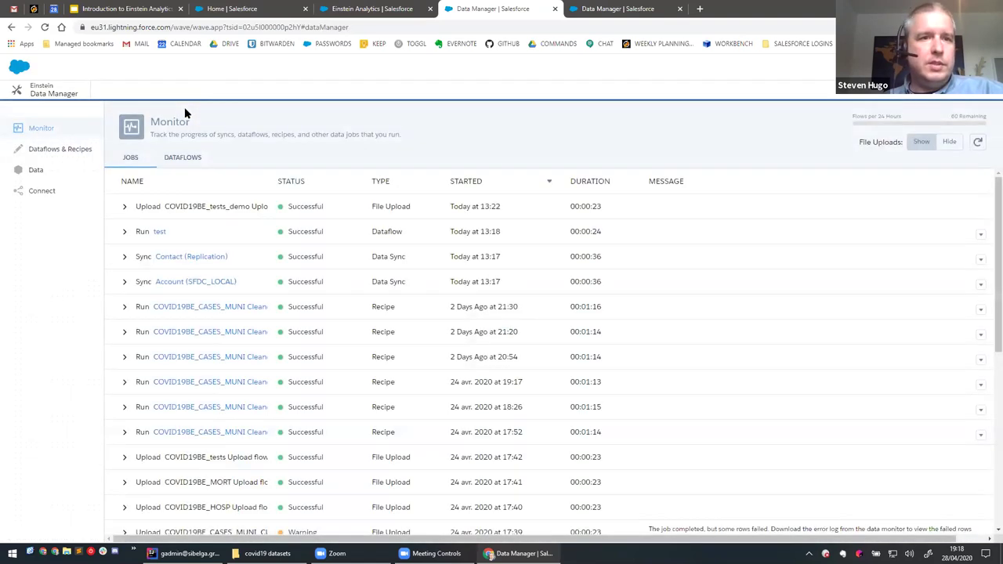
Reopen Analytics Studio in place of Data Manager and start a new dataset from a CSV file.
{"action": "left_click", "coordinate": [972, 89]}
{"action": "left_click", "coordinate": [917, 120]}
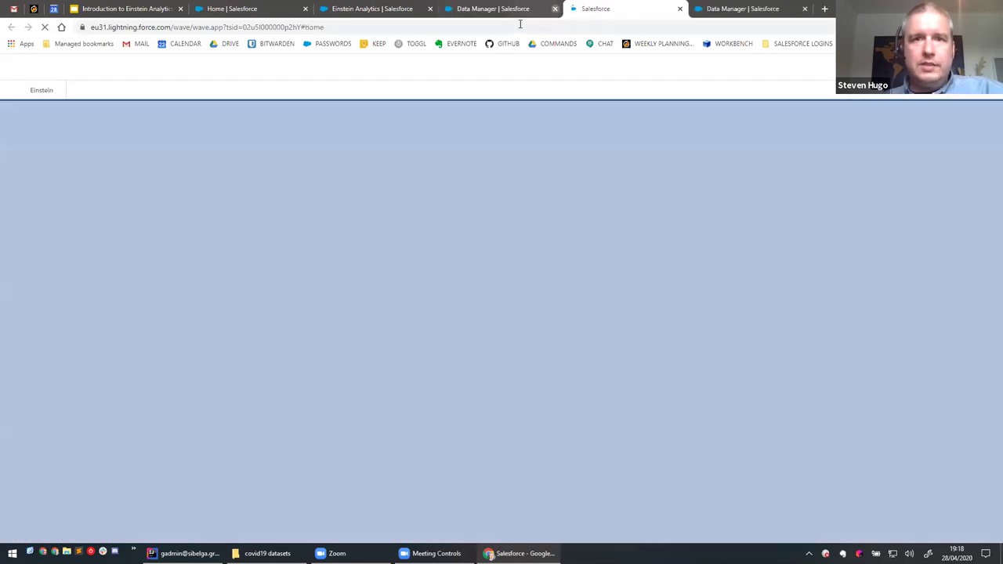
{"action": "left_click", "coordinate": [554, 9]}
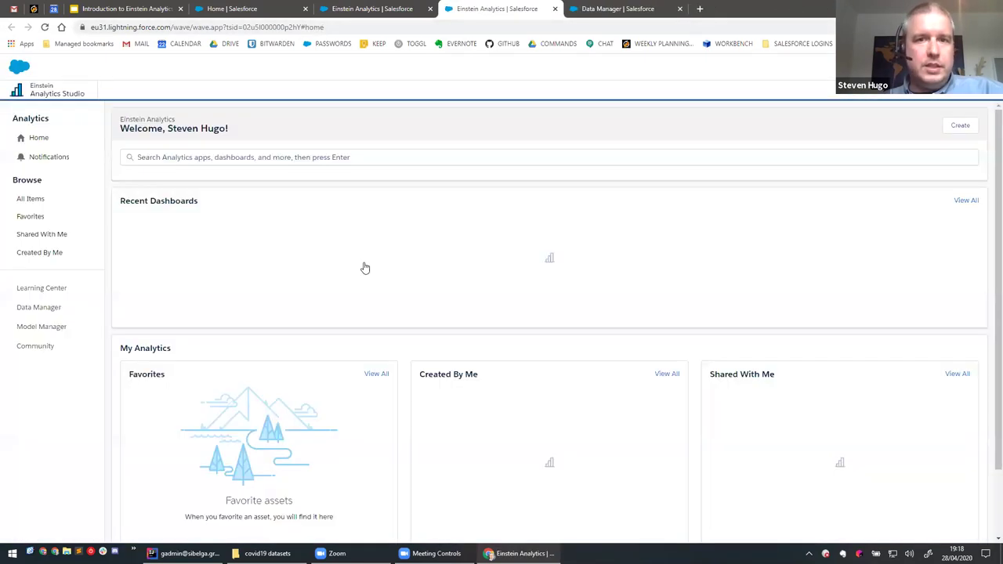
{"action": "left_click", "coordinate": [959, 128]}
{"action": "left_click", "coordinate": [945, 196]}
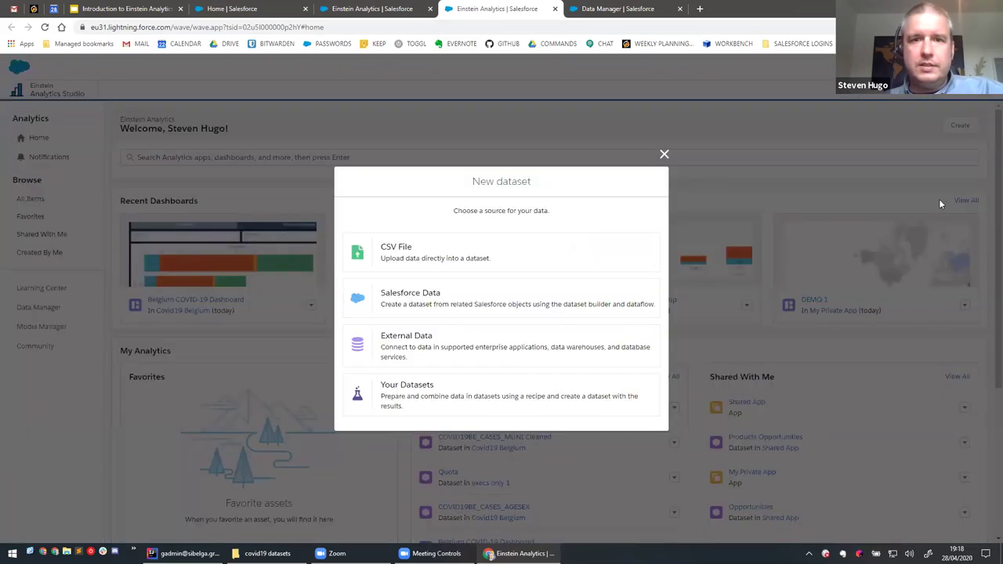
{"action": "left_click", "coordinate": [406, 252]}
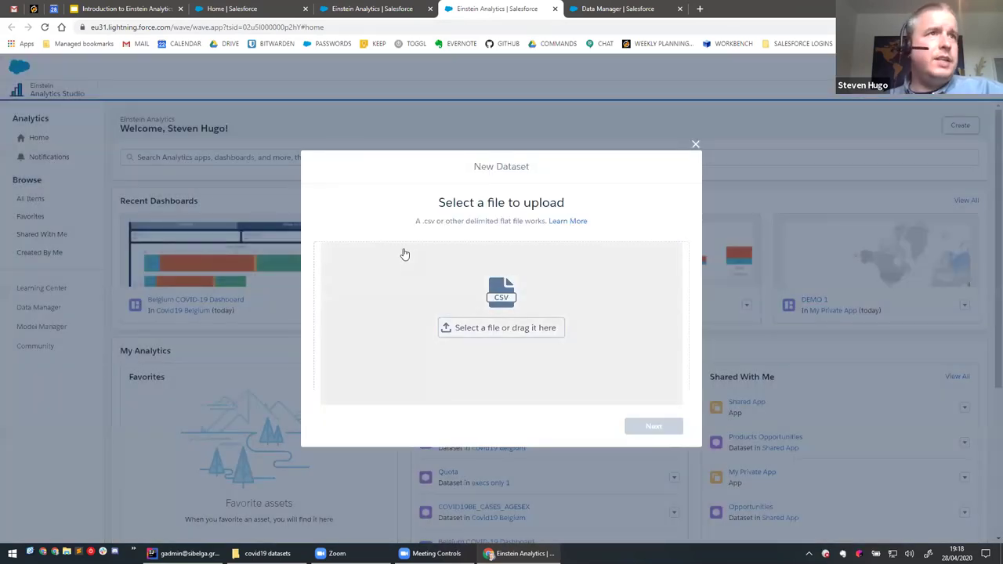
Choose COVID19BE_tests.csv from the covid19 datasets folder as the file to upload and continue to the dataset naming.
{"action": "left_click", "coordinate": [499, 333]}
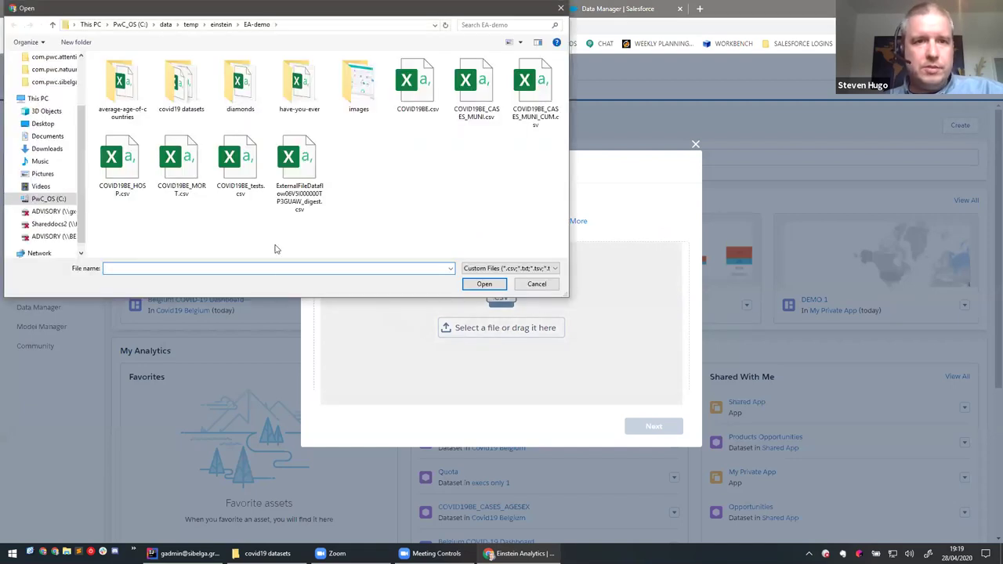
{"action": "double_click", "coordinate": [181, 85]}
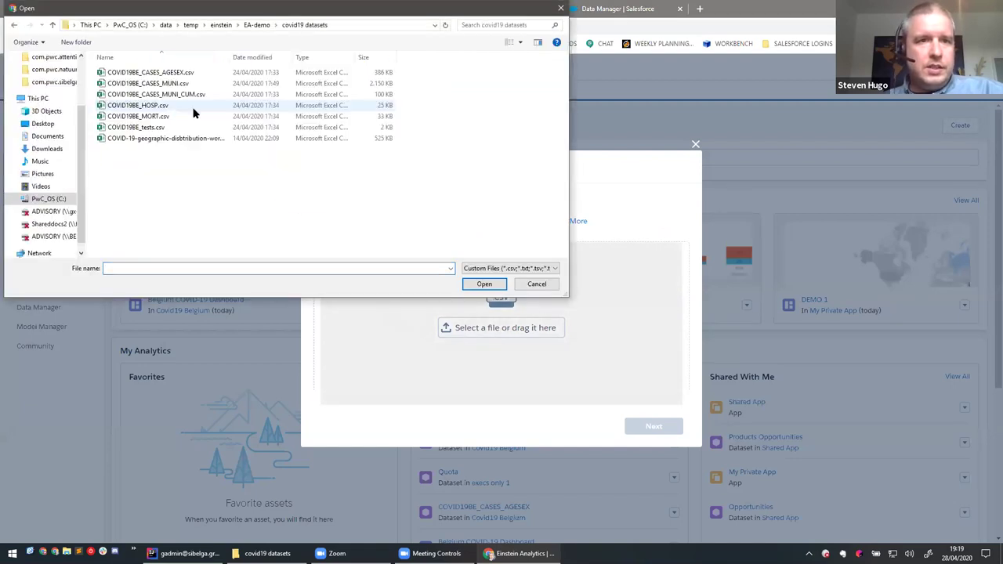
{"action": "double_click", "coordinate": [155, 129]}
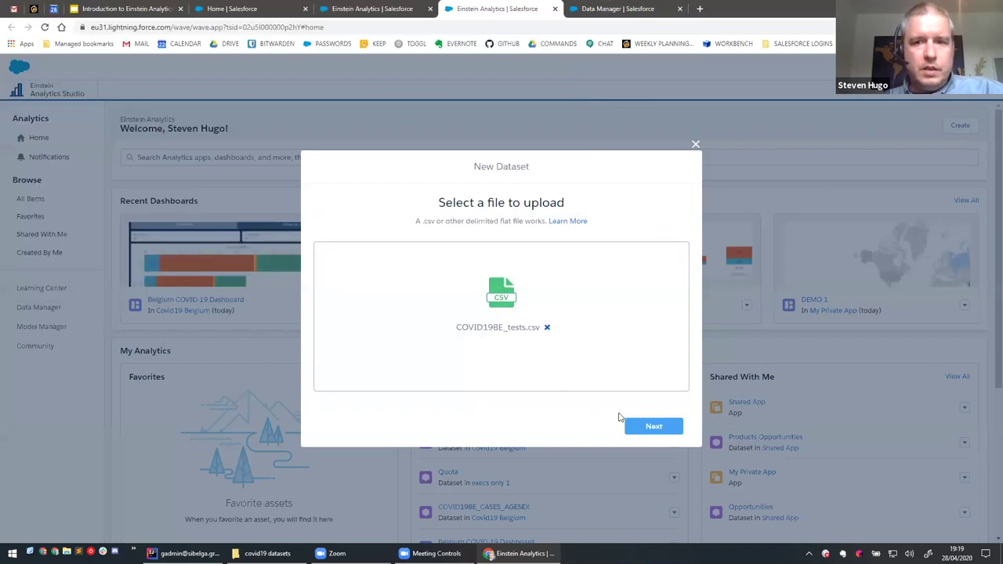
{"action": "left_click", "coordinate": [653, 427]}
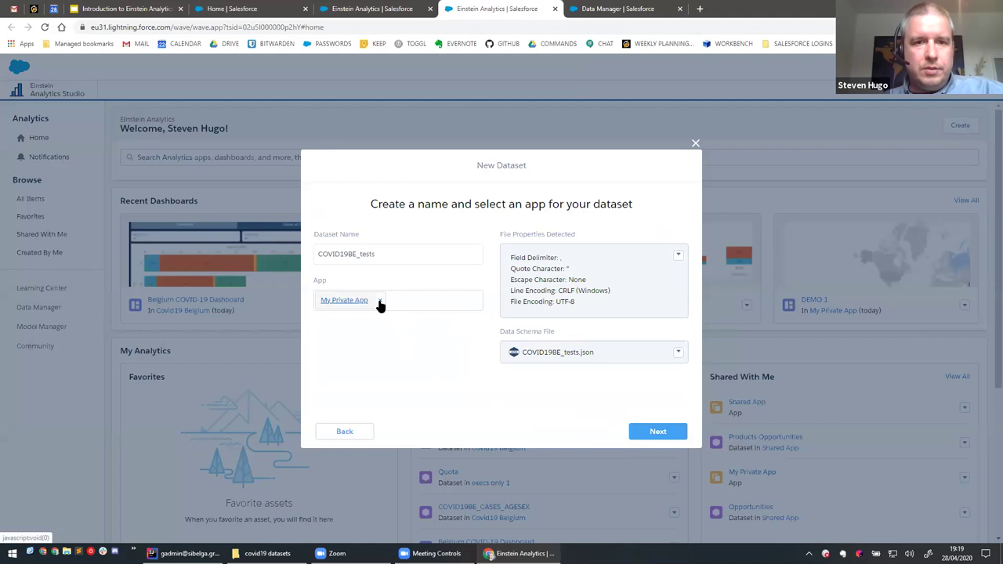
Name the dataset "COVID19BE_tests demo", keep it in My Private App and continue to the field attributes.
{"action": "left_click", "coordinate": [383, 264]}
{"action": "type", "text": "demo"}
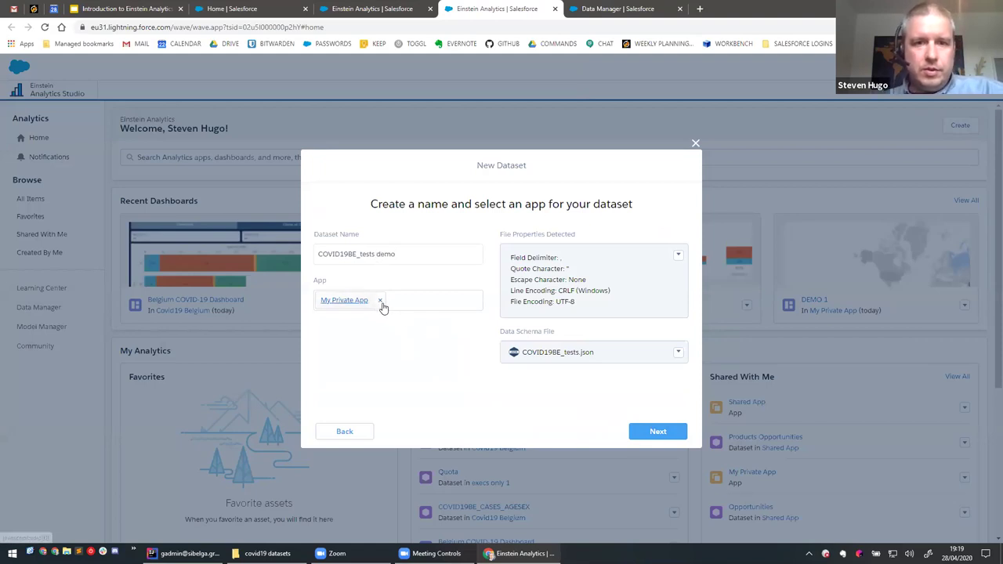
{"action": "left_click", "coordinate": [658, 433]}
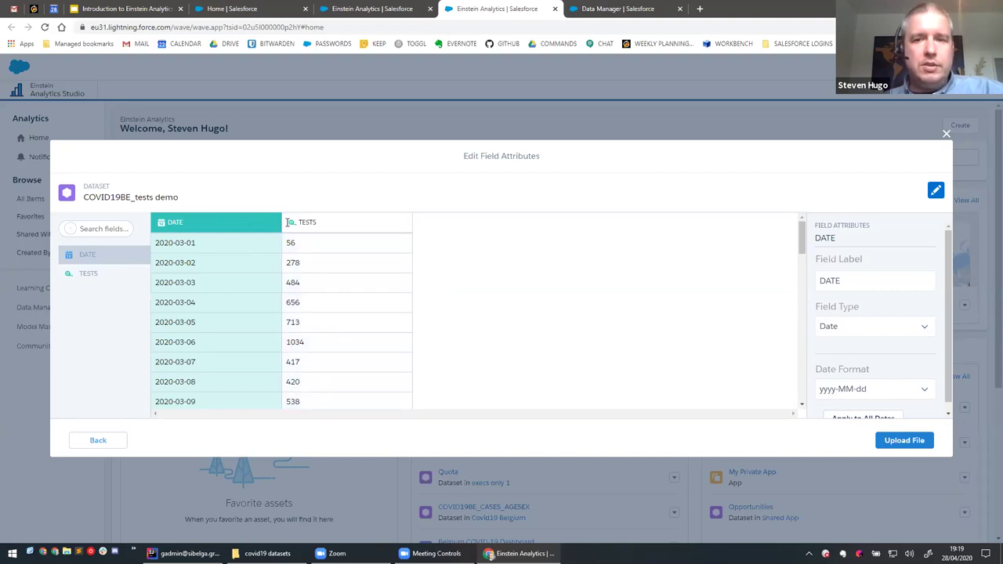
Check the available field types for the DATE field, upload the file and dismiss the dataset creation progress.
{"action": "left_click", "coordinate": [930, 329]}
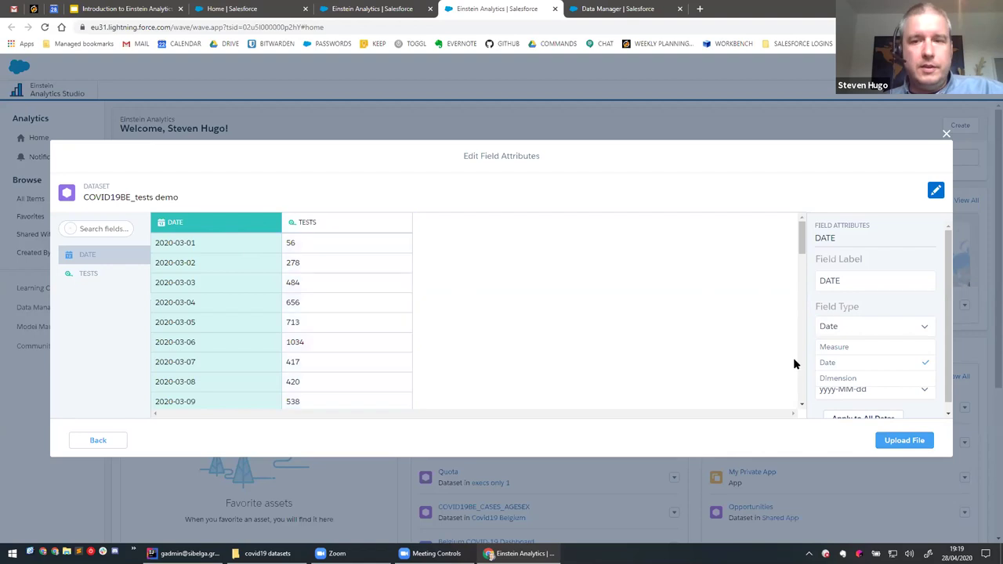
{"action": "scroll", "coordinate": [862, 415], "scroll_direction": "down", "scroll_amount": 1}
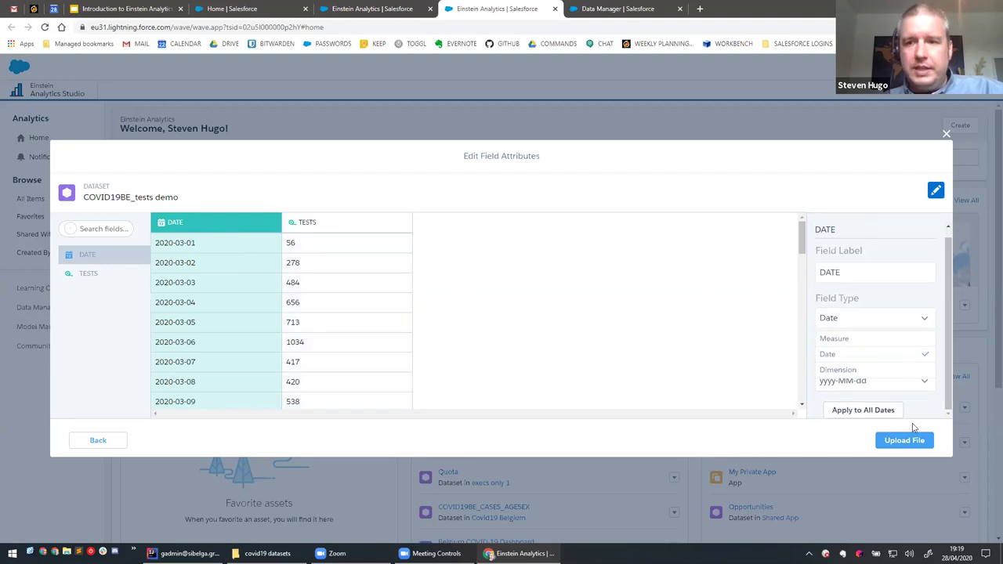
{"action": "left_click", "coordinate": [904, 441]}
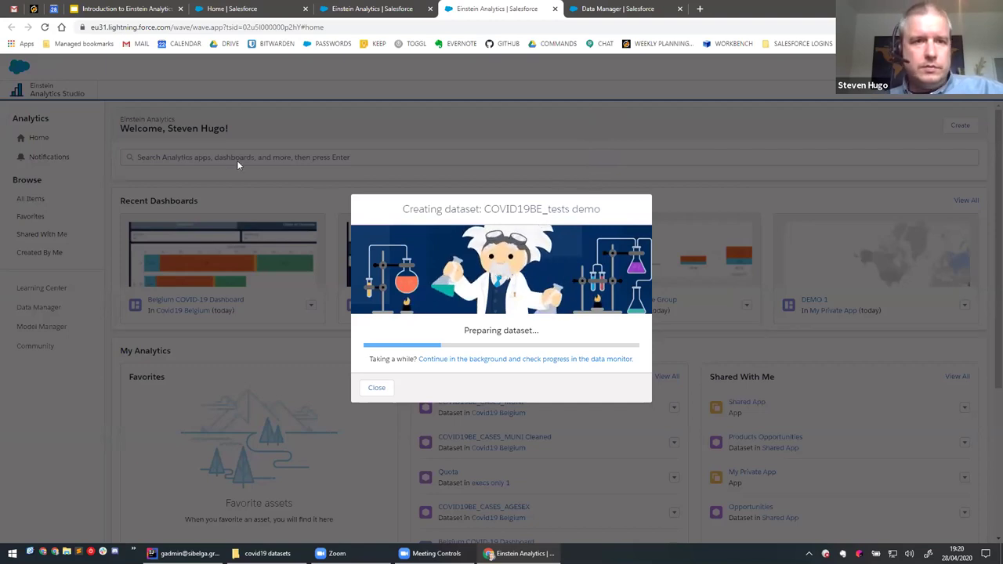
{"action": "left_click", "coordinate": [378, 390]}
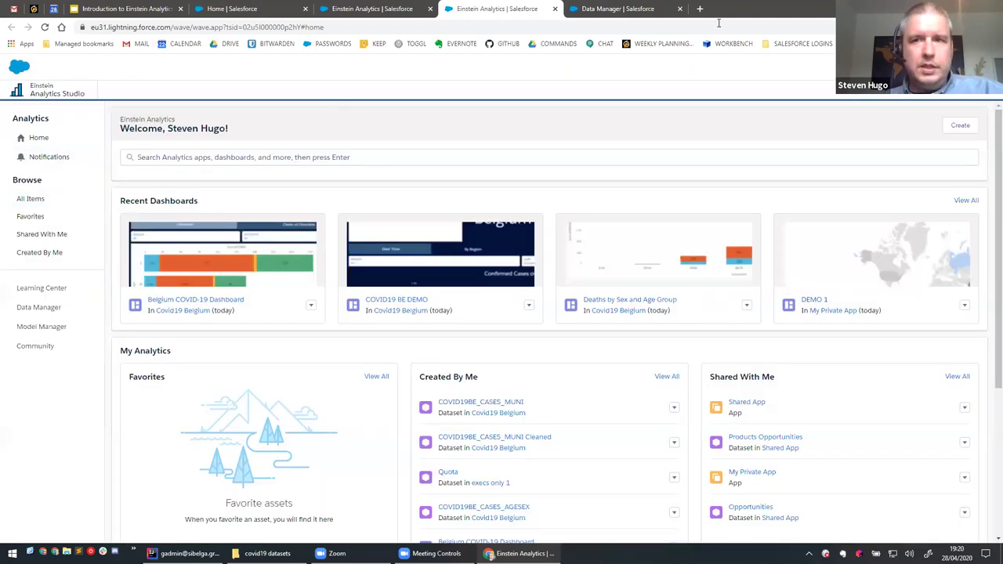
Open Data Manager from the other Analytics Studio tab and expand the latest COVID19BE_tests demo upload job in the monitor.
{"action": "left_click", "coordinate": [400, 13]}
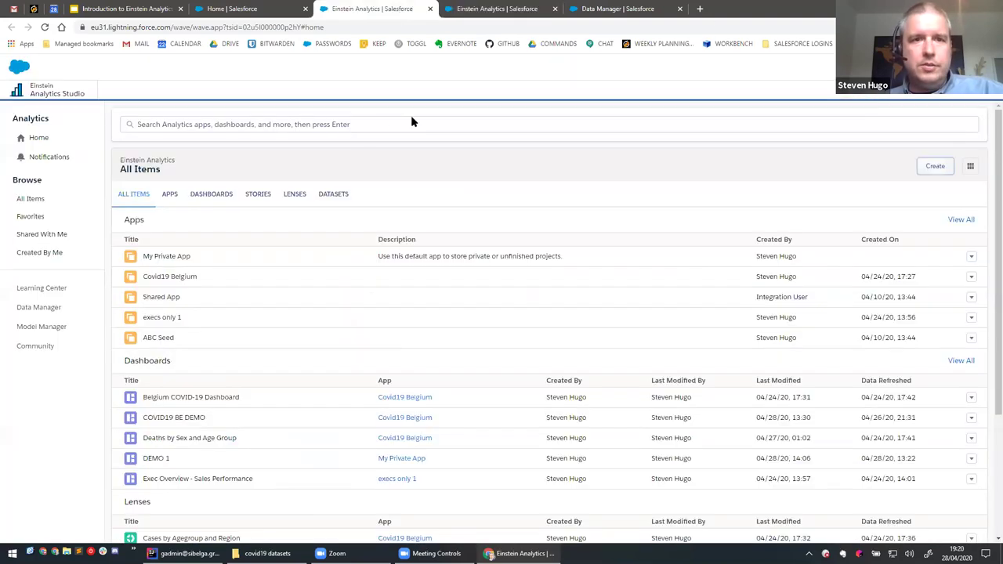
{"action": "left_click", "coordinate": [970, 166]}
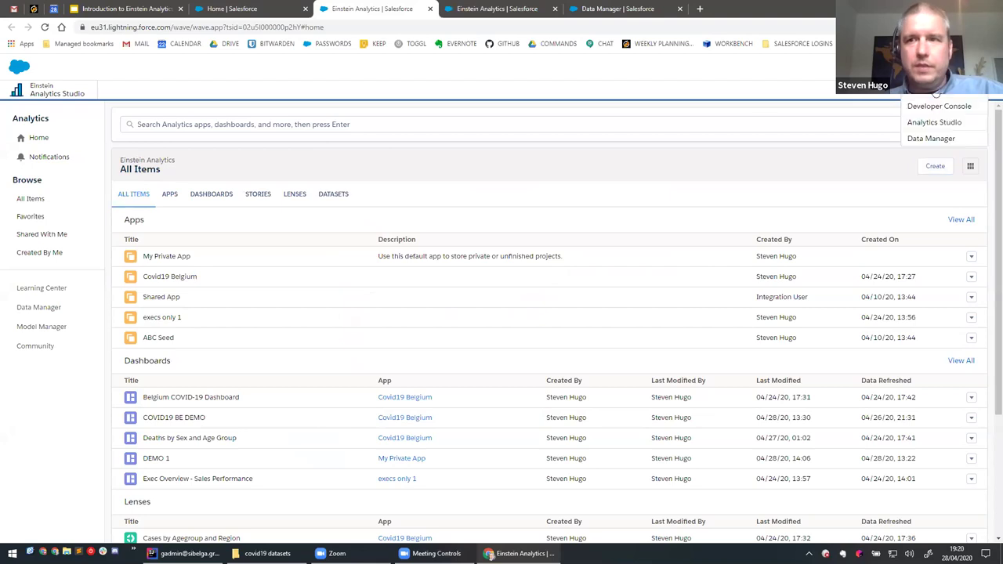
{"action": "left_click", "coordinate": [921, 136]}
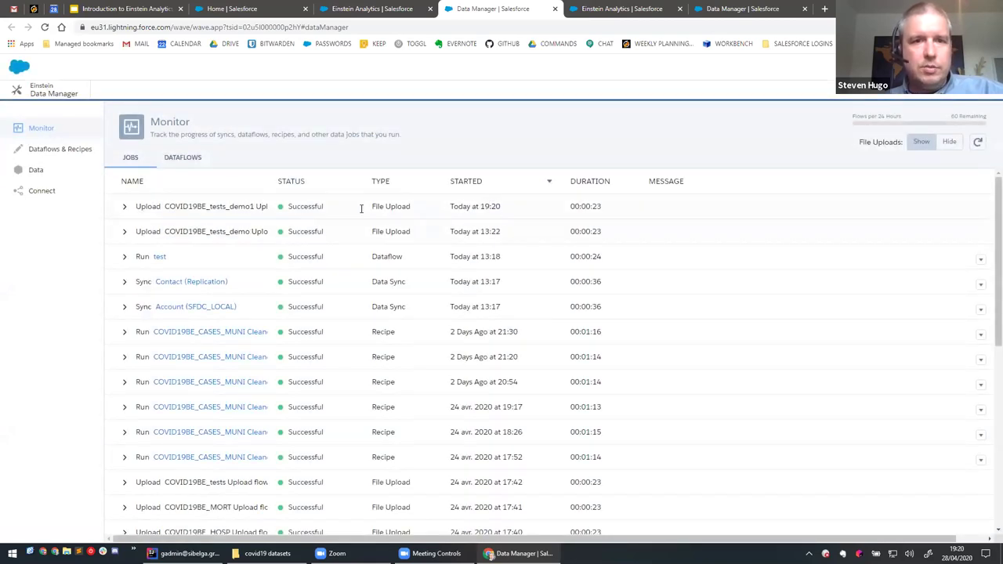
{"action": "left_click", "coordinate": [124, 208]}
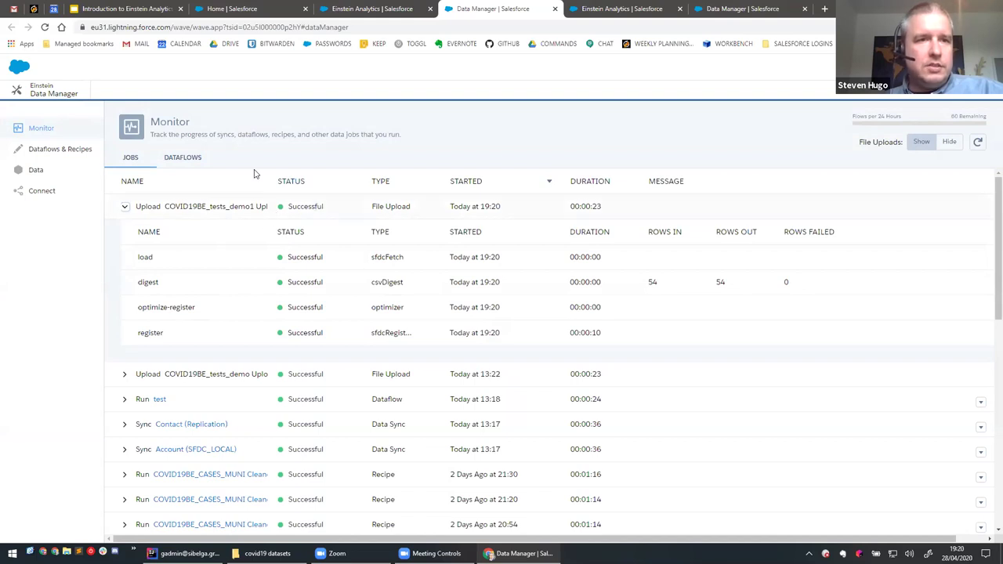
Open the newest COVID19BE_tests demo dataset from all datasets in Analytics Studio and show it as a values table.
{"action": "left_click", "coordinate": [387, 10]}
{"action": "left_click", "coordinate": [36, 217]}
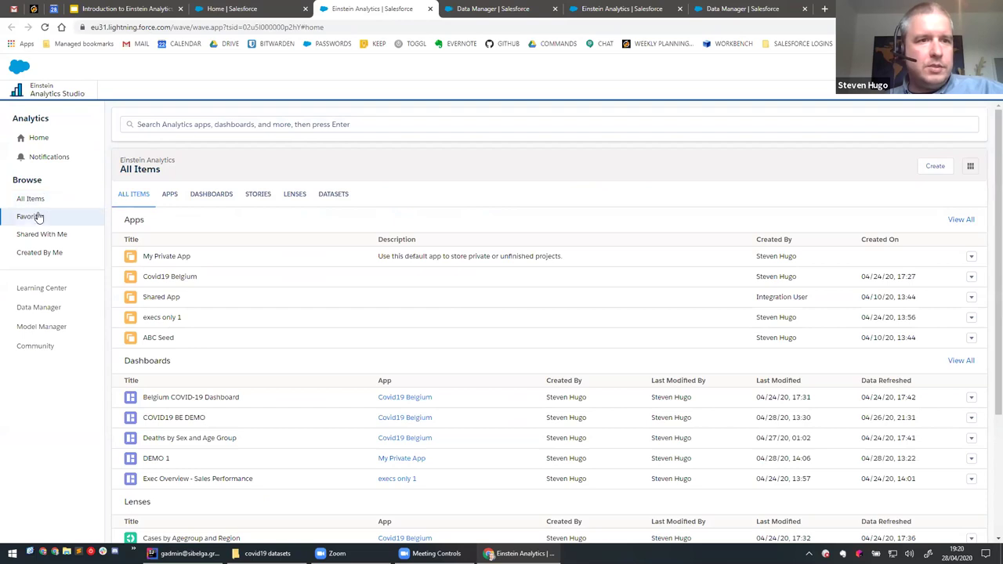
{"action": "left_click", "coordinate": [40, 202]}
{"action": "left_click", "coordinate": [331, 196]}
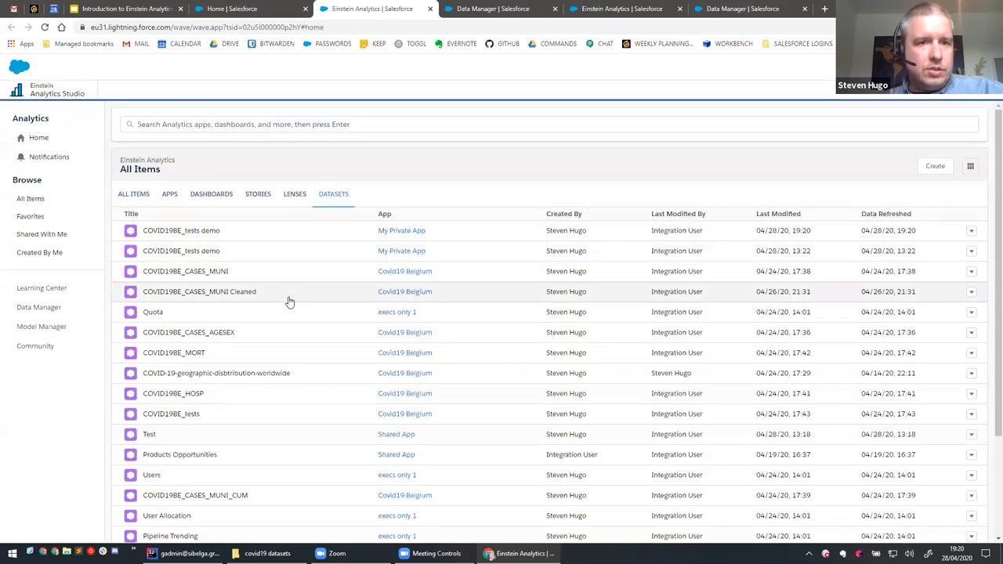
{"action": "left_click", "coordinate": [207, 232]}
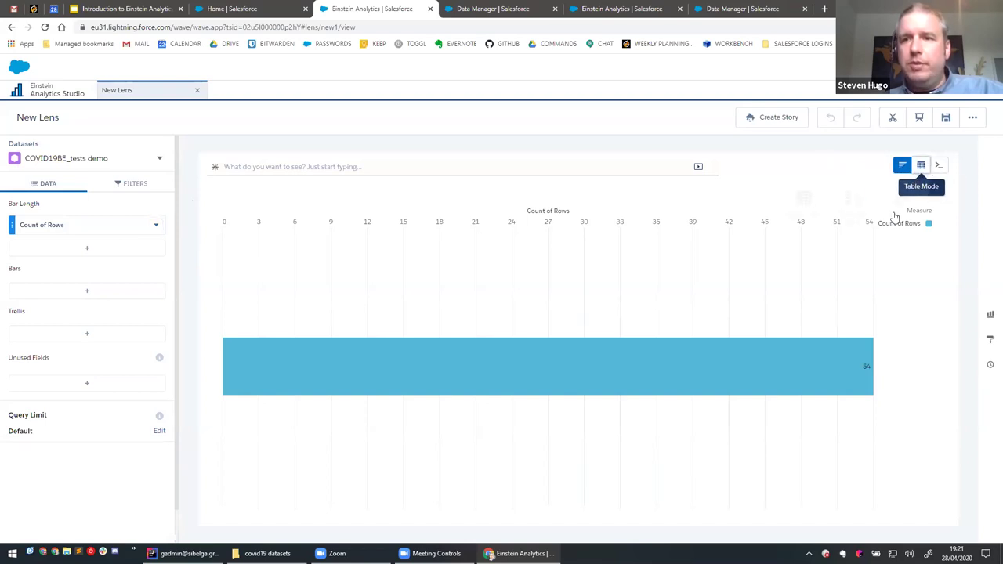
{"action": "mouse_move", "coordinate": [920, 166]}
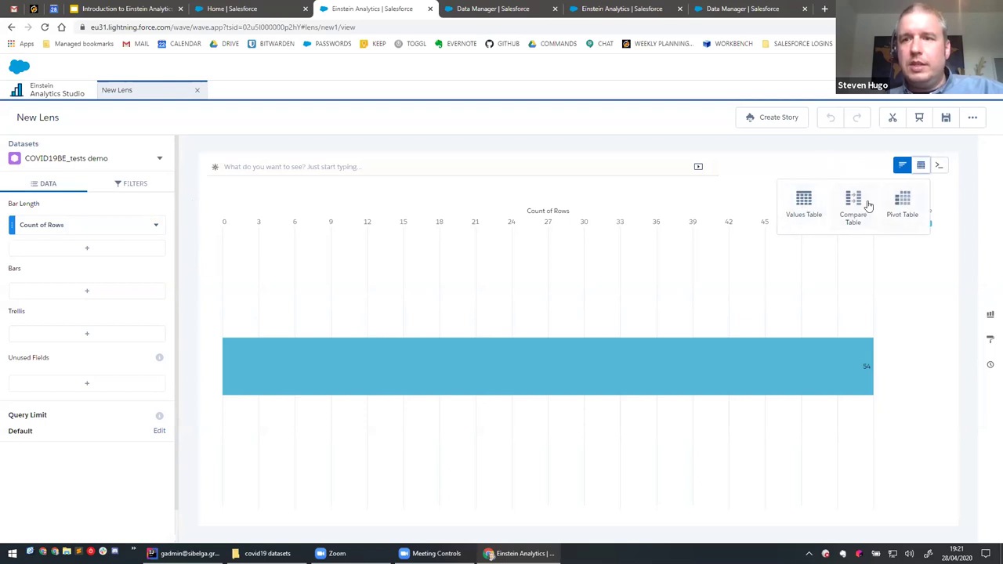
{"action": "left_click", "coordinate": [807, 202]}
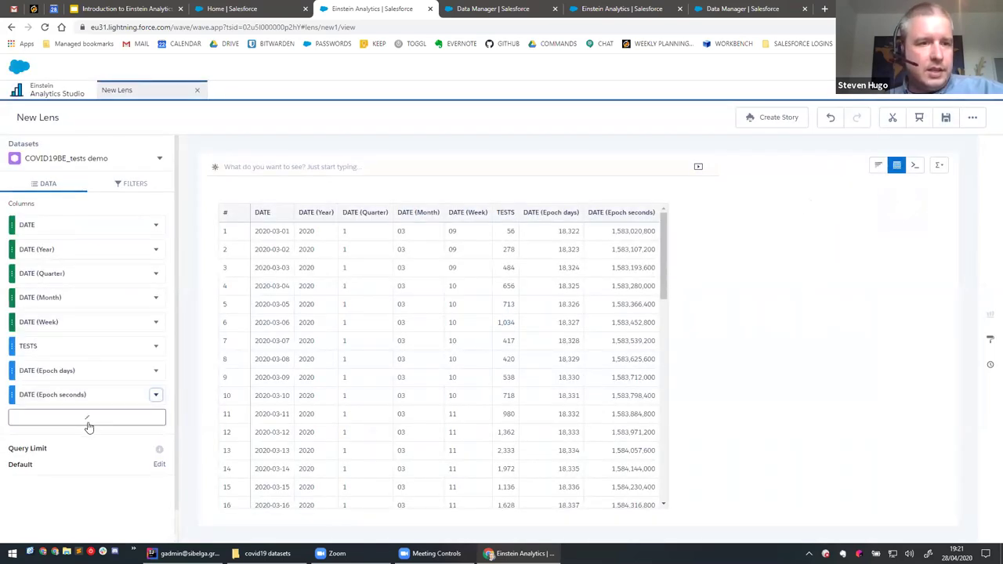
Open the column selection of the values table and deselect all columns.
{"action": "left_click", "coordinate": [88, 421]}
{"action": "scroll", "coordinate": [222, 431], "scroll_direction": "down", "scroll_amount": 2}
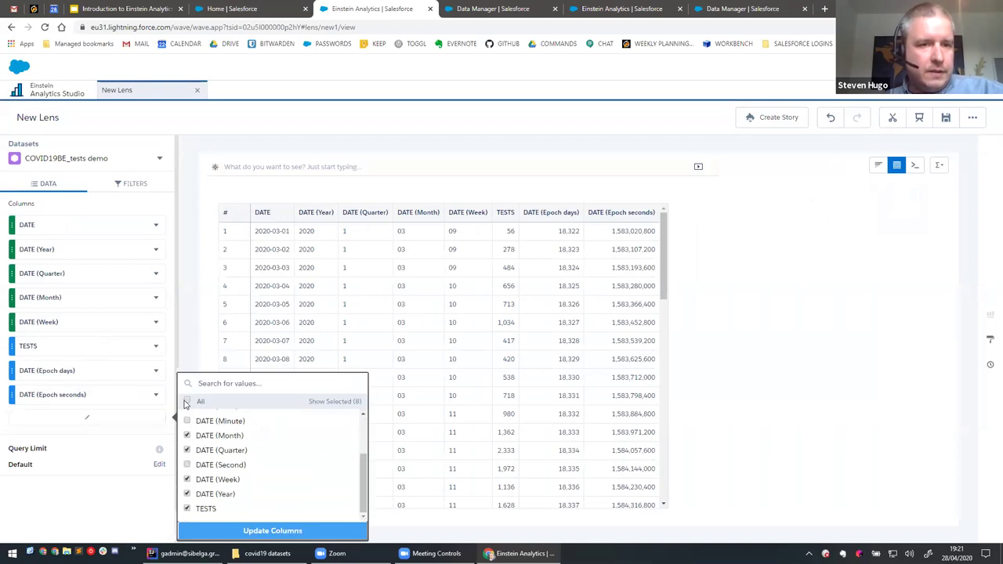
{"action": "left_click", "coordinate": [189, 402]}
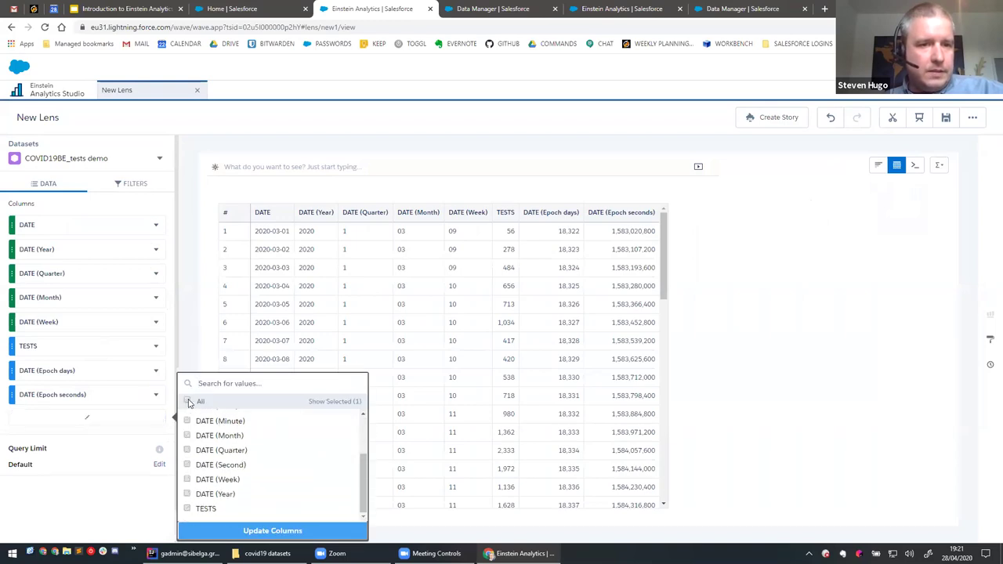
Add TESTS to the column selection alongside DATE and update the table to show only these two columns.
{"action": "left_click", "coordinate": [188, 509]}
{"action": "scroll", "coordinate": [188, 494], "scroll_direction": "up", "scroll_amount": 3}
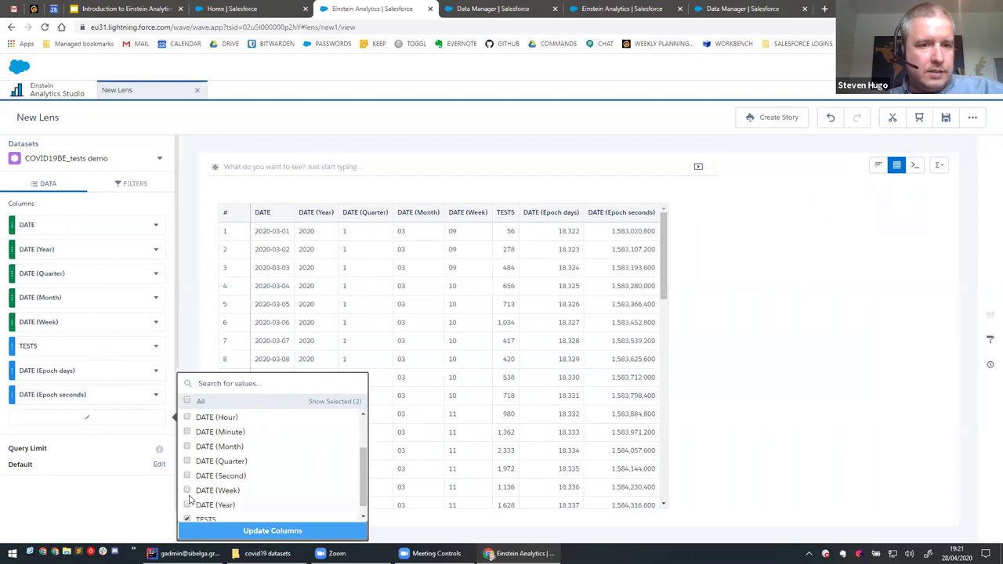
{"action": "scroll", "coordinate": [189, 477], "scroll_direction": "down", "scroll_amount": 3}
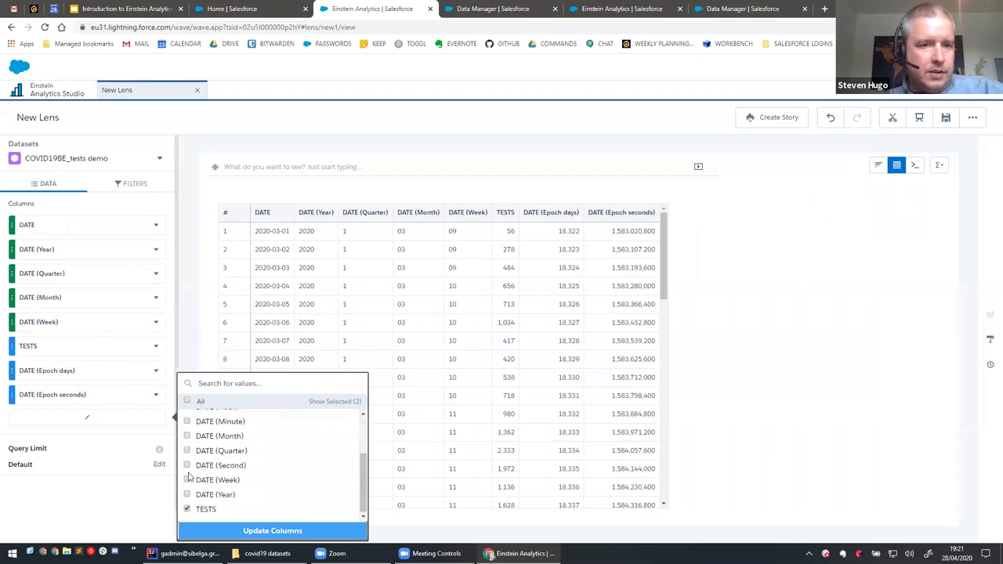
{"action": "scroll", "coordinate": [189, 477], "scroll_direction": "up", "scroll_amount": 3}
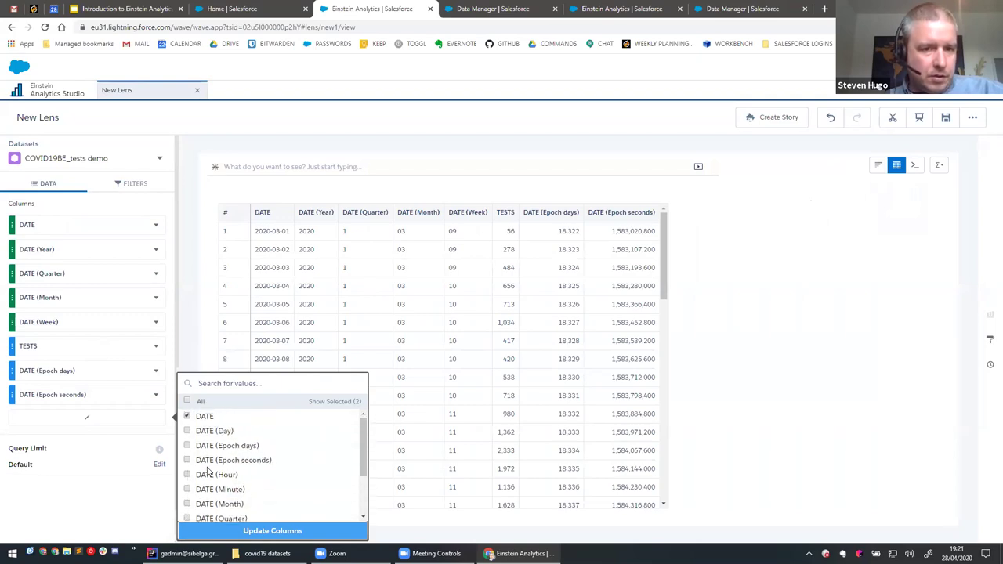
{"action": "scroll", "coordinate": [210, 471], "scroll_direction": "down", "scroll_amount": 3}
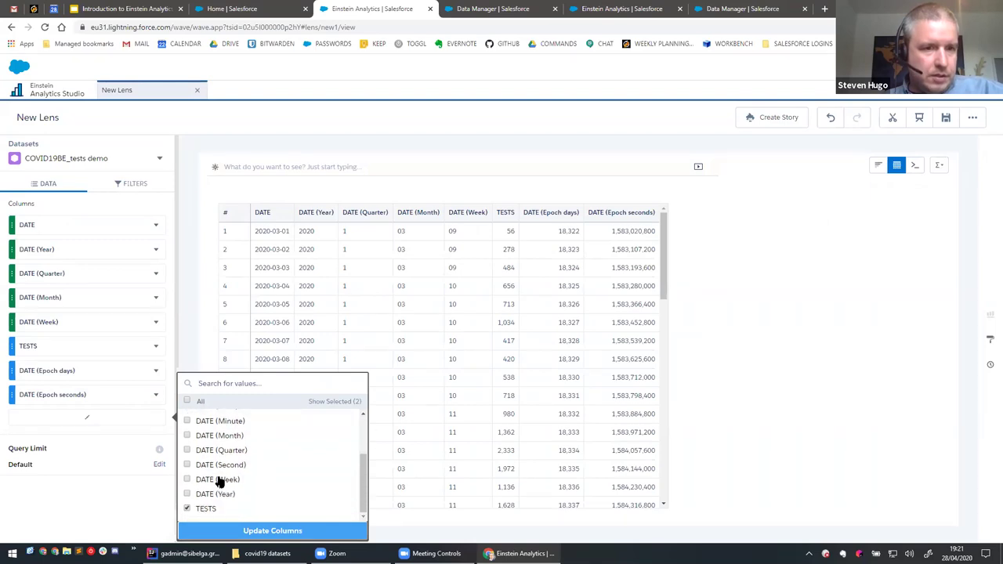
{"action": "scroll", "coordinate": [208, 467], "scroll_direction": "up", "scroll_amount": 3}
{"action": "scroll", "coordinate": [206, 451], "scroll_direction": "down", "scroll_amount": 3}
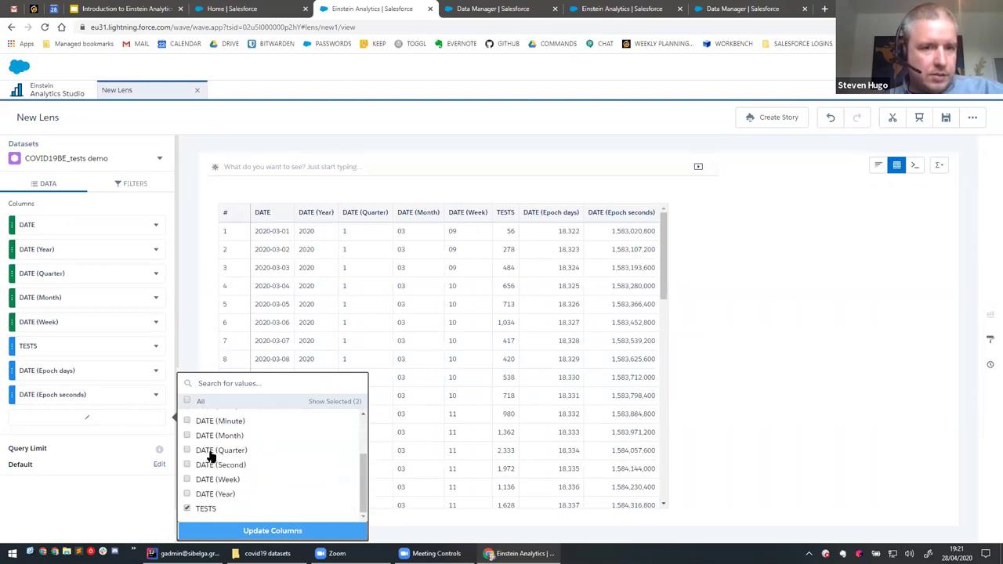
{"action": "left_click", "coordinate": [245, 531]}
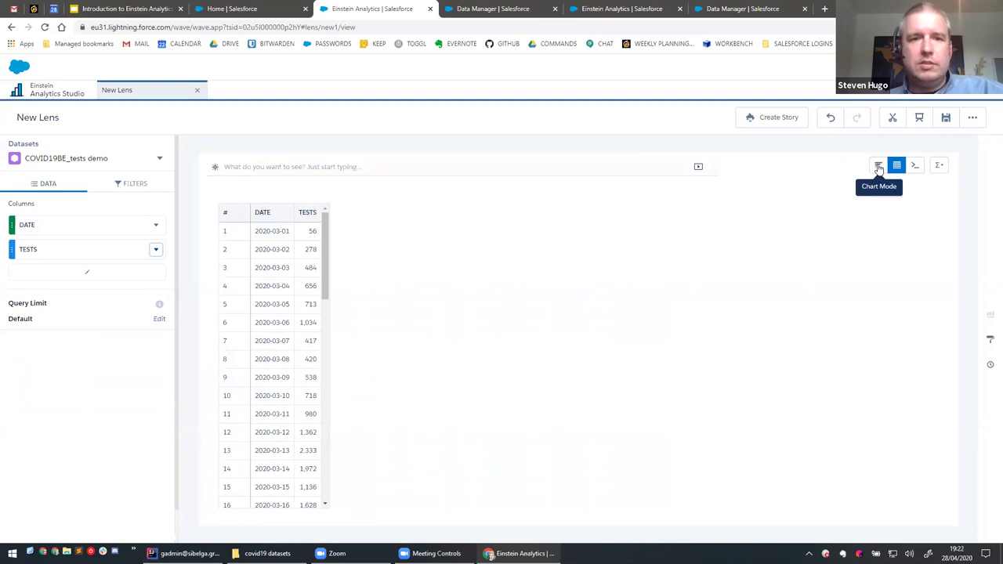
Switch the lens to a chart and set its bar length measure to Sum of TESTS.
{"action": "left_click", "coordinate": [879, 167]}
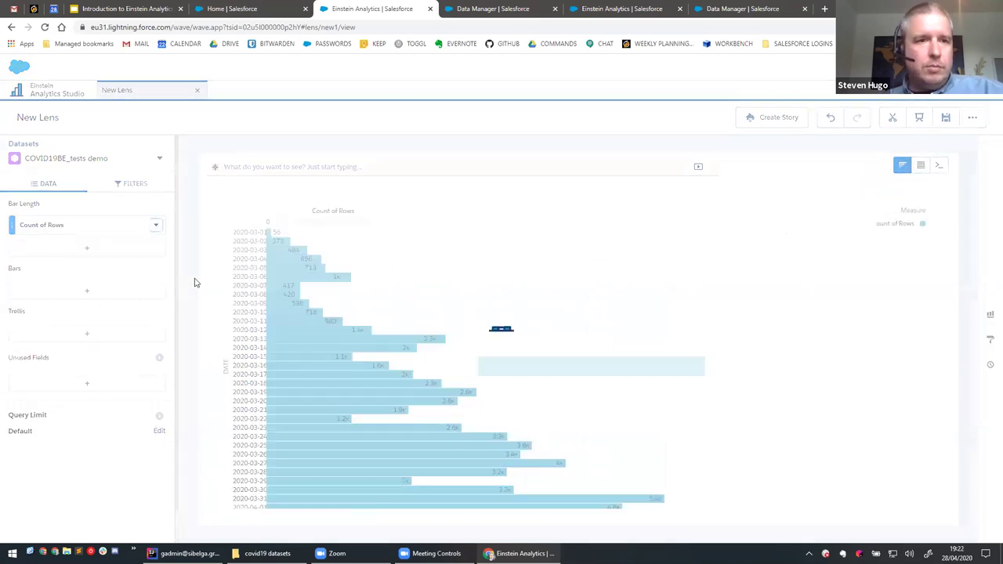
{"action": "left_click", "coordinate": [61, 226]}
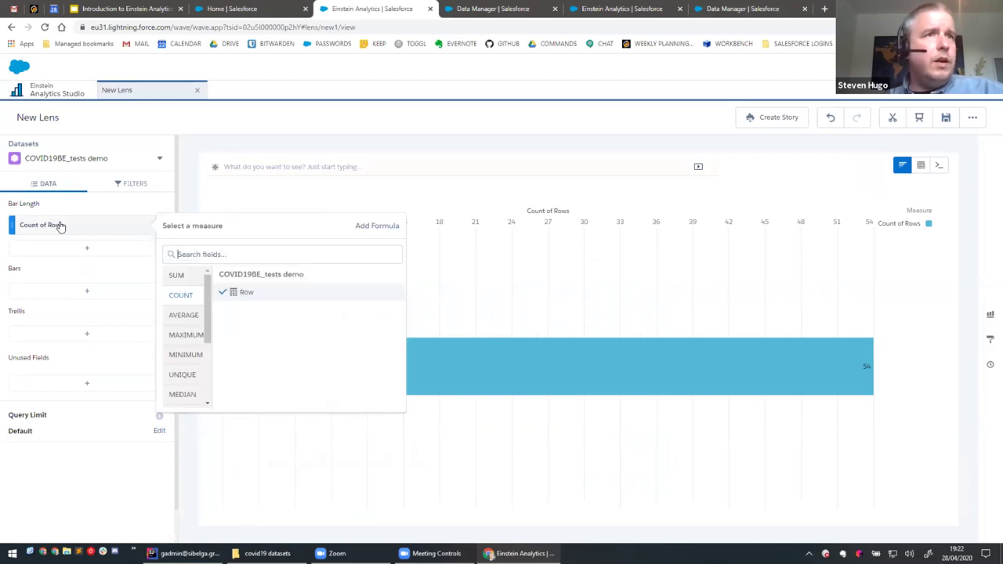
{"action": "left_click", "coordinate": [185, 278]}
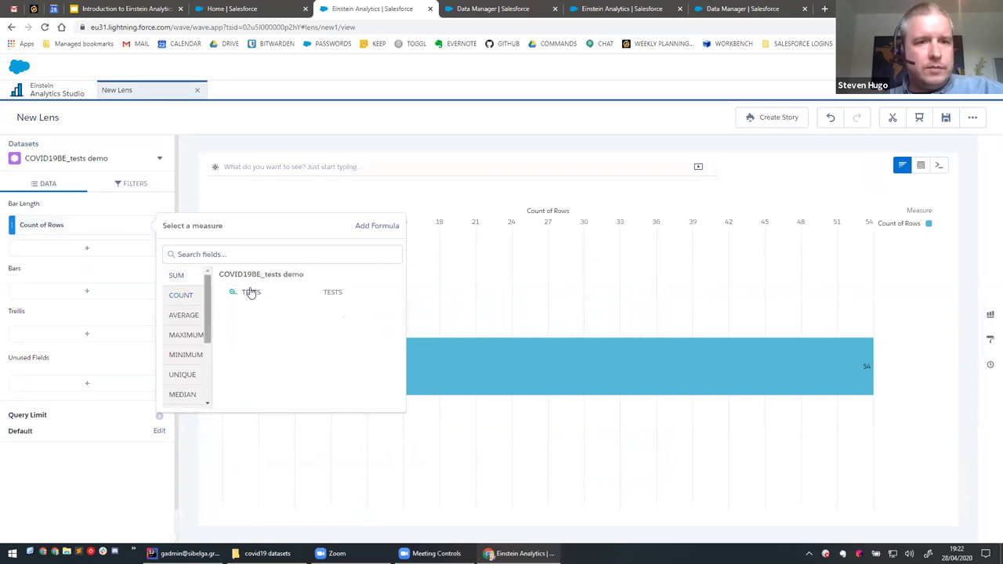
{"action": "left_click", "coordinate": [250, 293]}
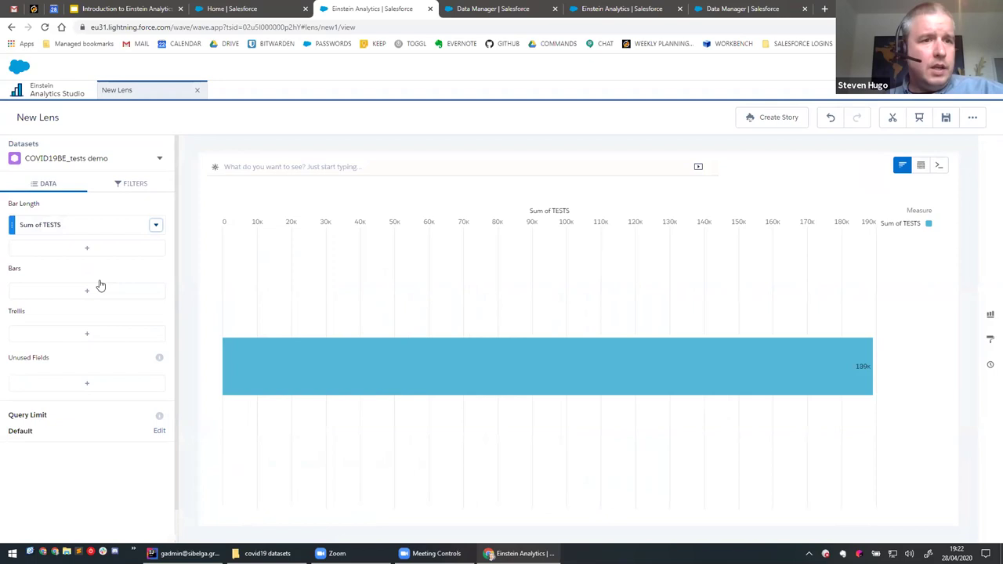
Group the bars by DATE (Year-Month-Day) and change the chart type to Timeline.
{"action": "left_click", "coordinate": [88, 292]}
{"action": "left_click", "coordinate": [209, 343]}
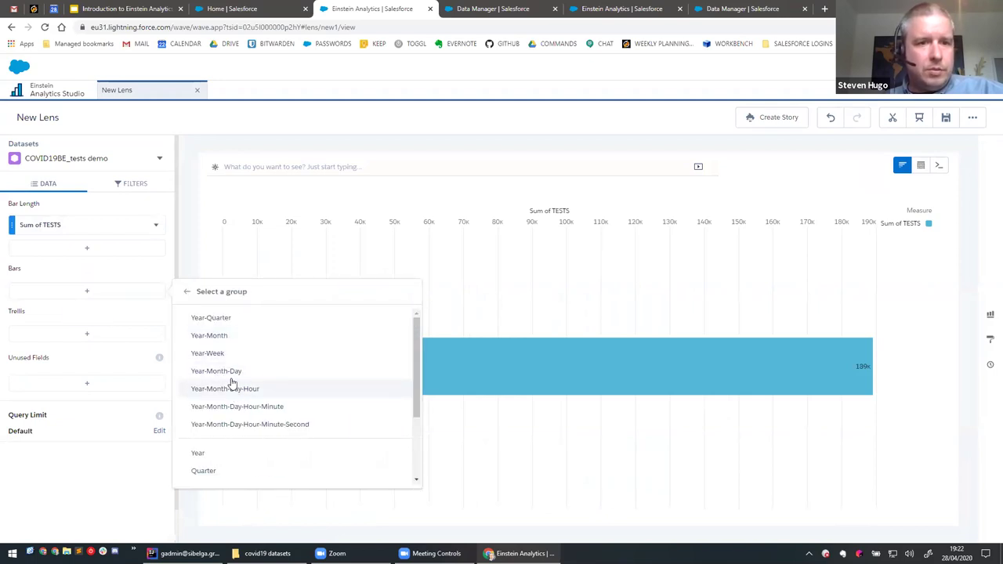
{"action": "left_click", "coordinate": [230, 372]}
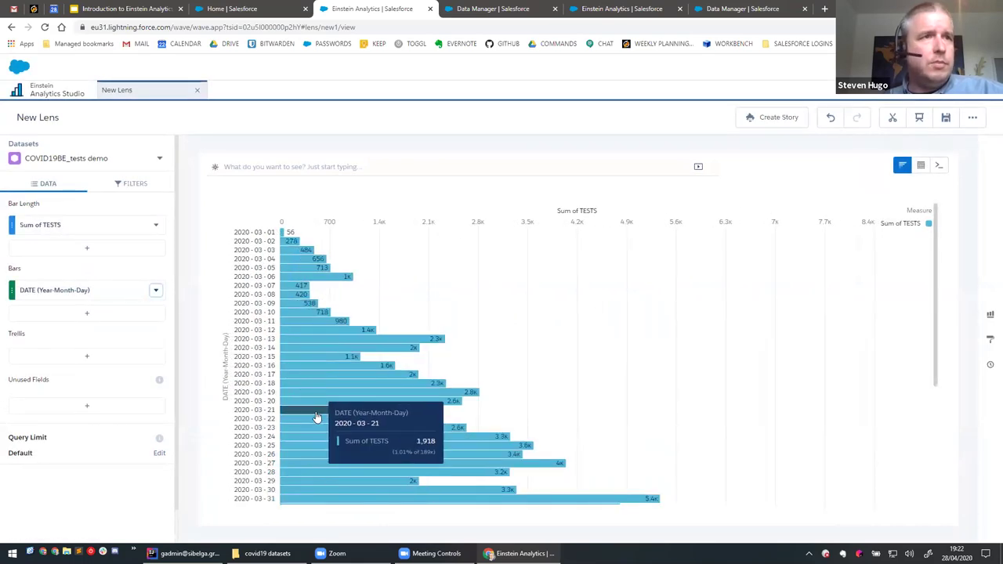
{"action": "left_click", "coordinate": [989, 315]}
{"action": "left_click", "coordinate": [839, 381]}
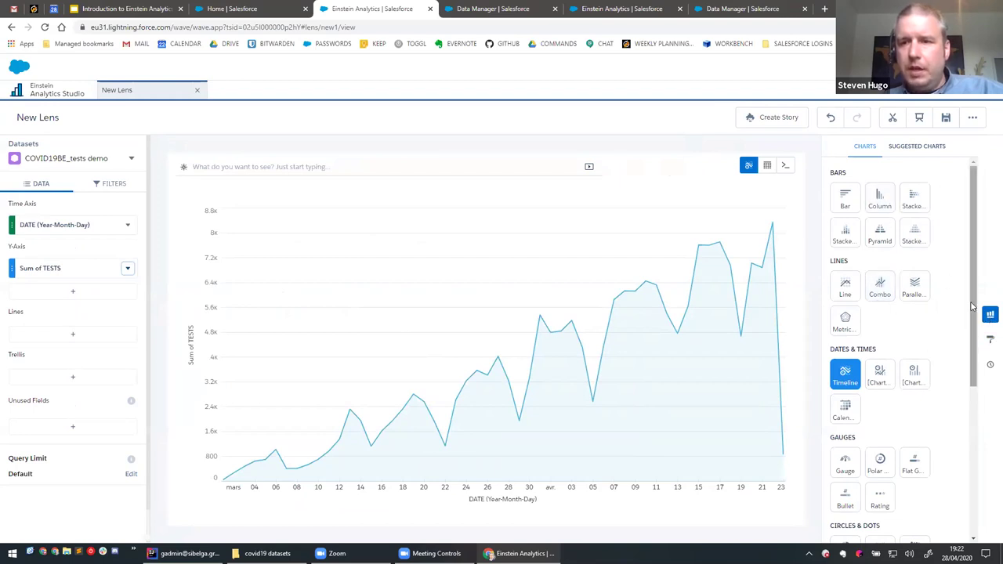
Try the same data as Line, Bar, Gauge and Donut charts.
{"action": "left_click", "coordinate": [845, 288]}
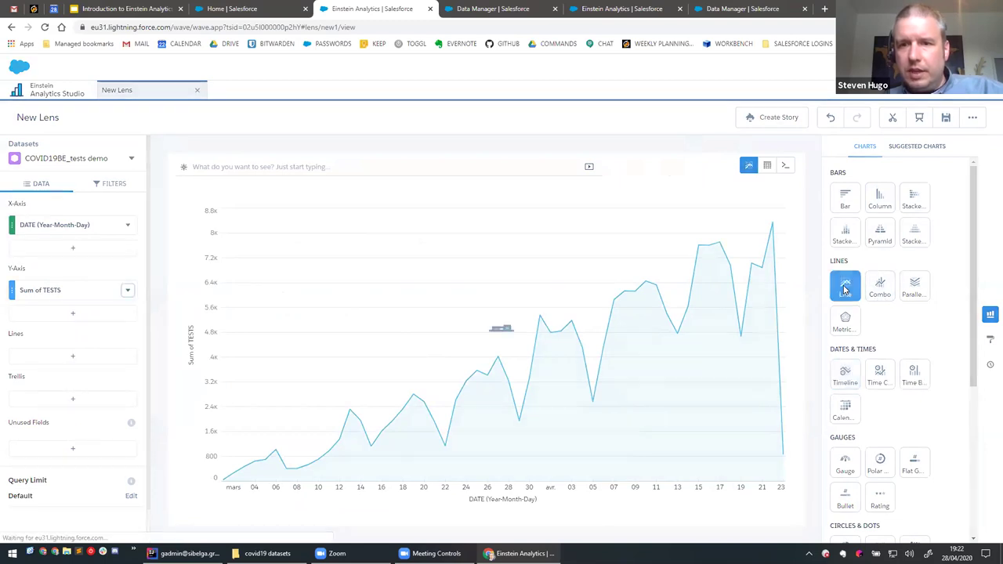
{"action": "left_click", "coordinate": [846, 199]}
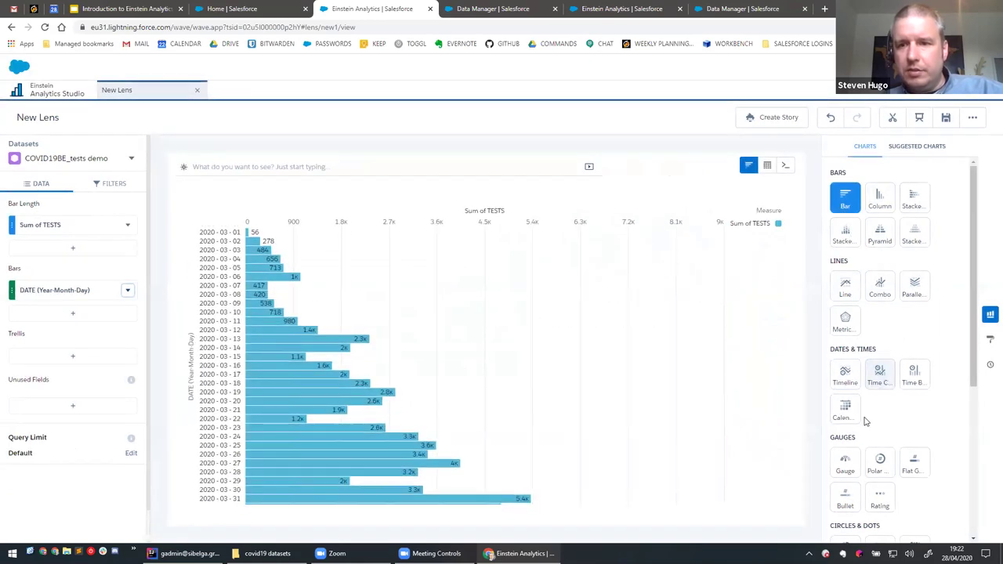
{"action": "left_click", "coordinate": [845, 467]}
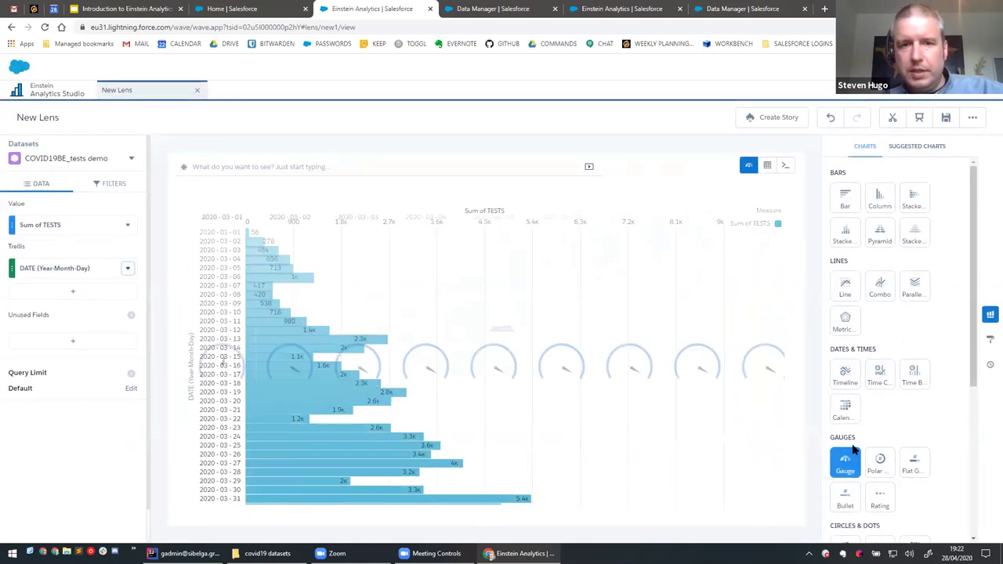
{"action": "scroll", "coordinate": [867, 439], "scroll_direction": "down", "scroll_amount": 1}
{"action": "scroll", "coordinate": [868, 439], "scroll_direction": "down", "scroll_amount": 1}
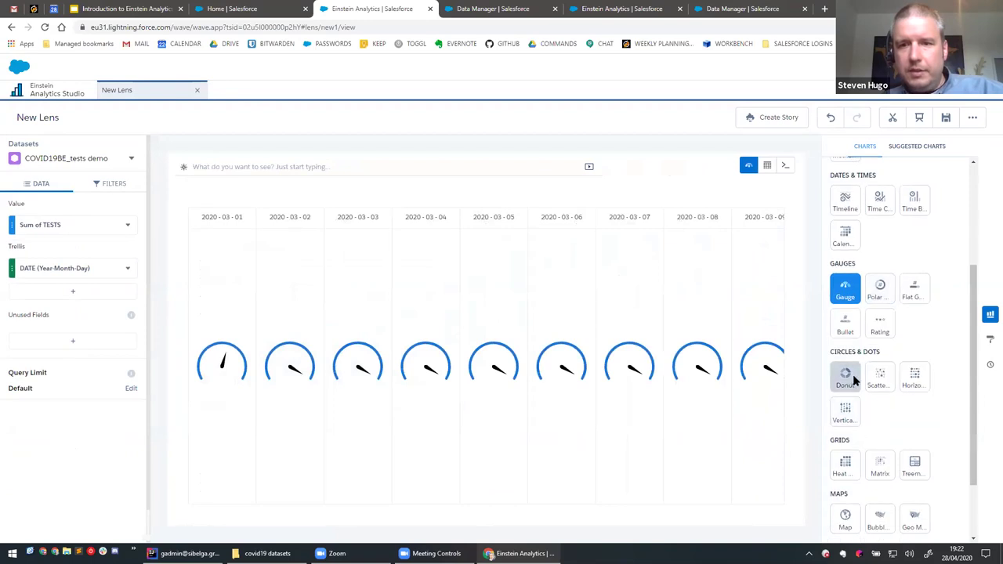
{"action": "left_click", "coordinate": [848, 382]}
{"action": "scroll", "coordinate": [878, 353], "scroll_direction": "up", "scroll_amount": 2}
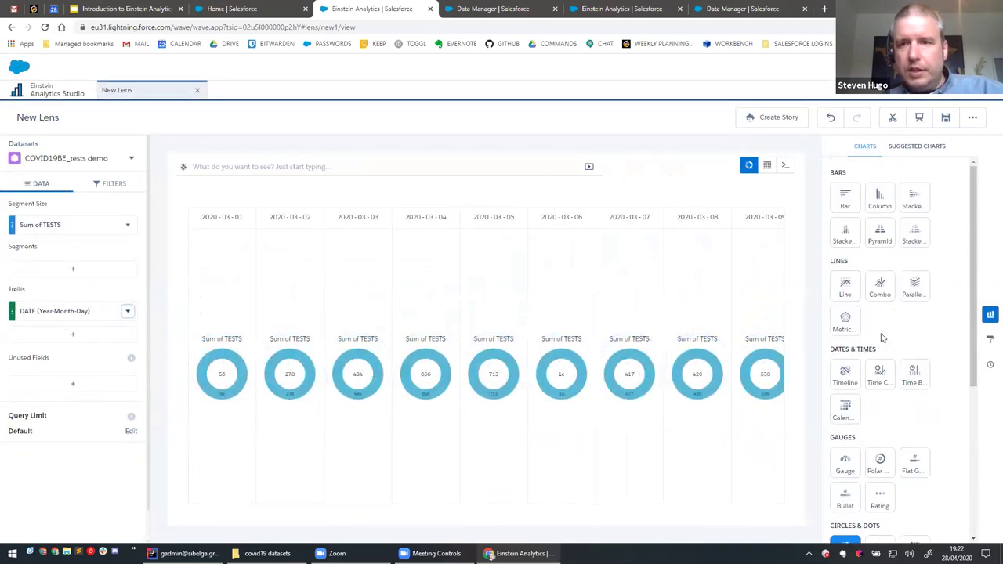
Restore the Timeline version of the chart from the lens history.
{"action": "left_click", "coordinate": [990, 368]}
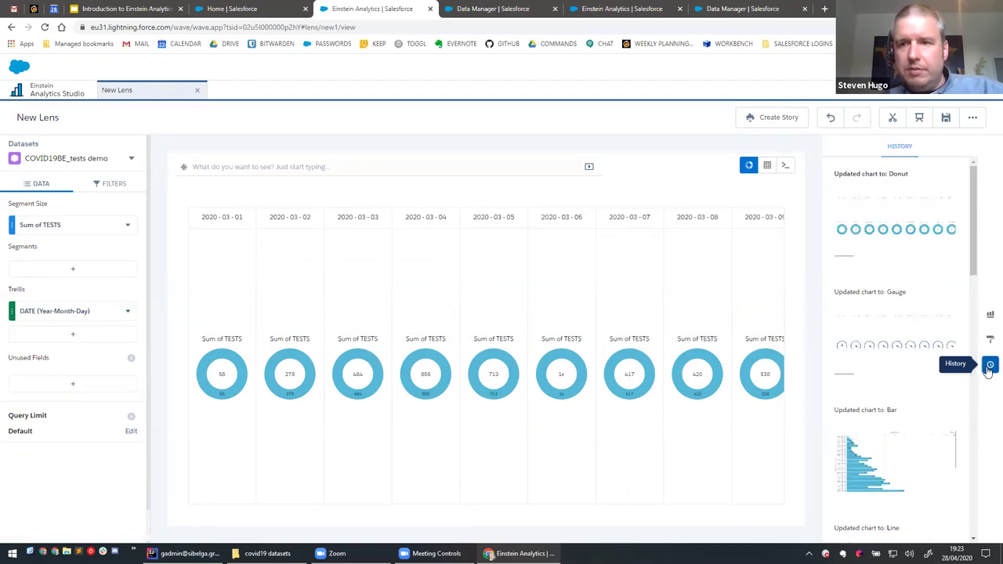
{"action": "left_click_drag", "start_coordinate": [979, 247], "coordinate": [976, 309]}
{"action": "left_click", "coordinate": [897, 345]}
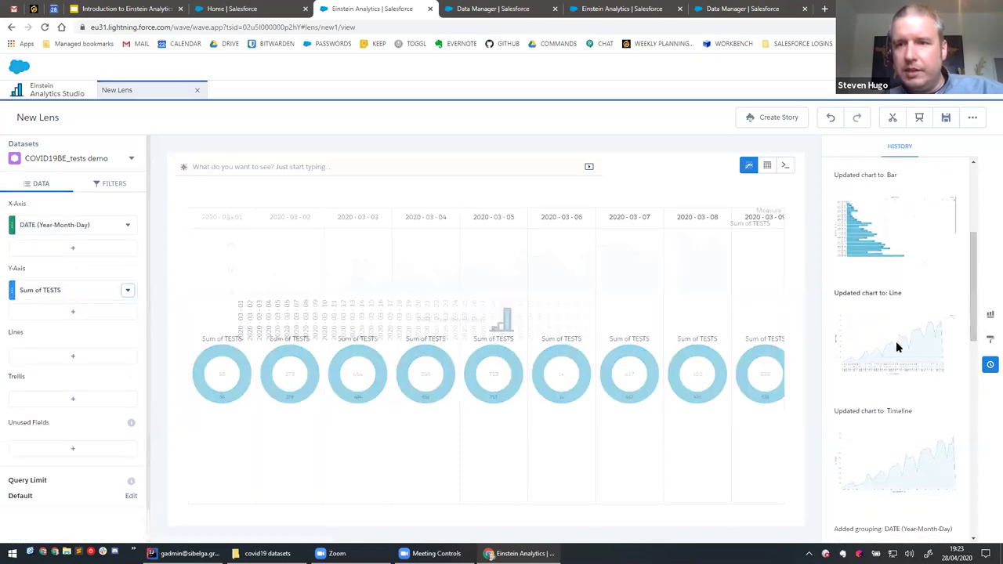
{"action": "left_click", "coordinate": [890, 453]}
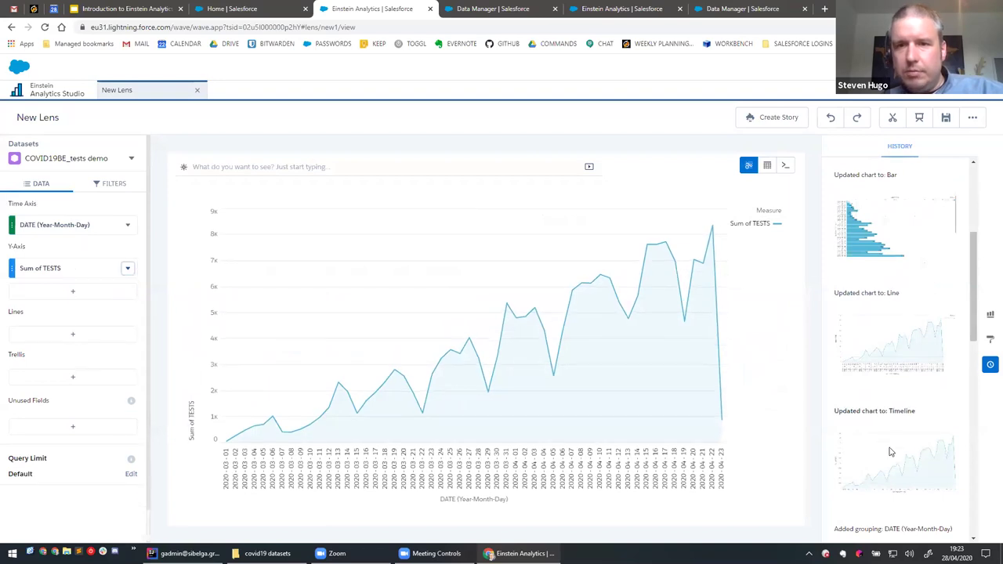
Examine the formatting categories of the chart, including the Timeline Chart options.
{"action": "left_click", "coordinate": [991, 339]}
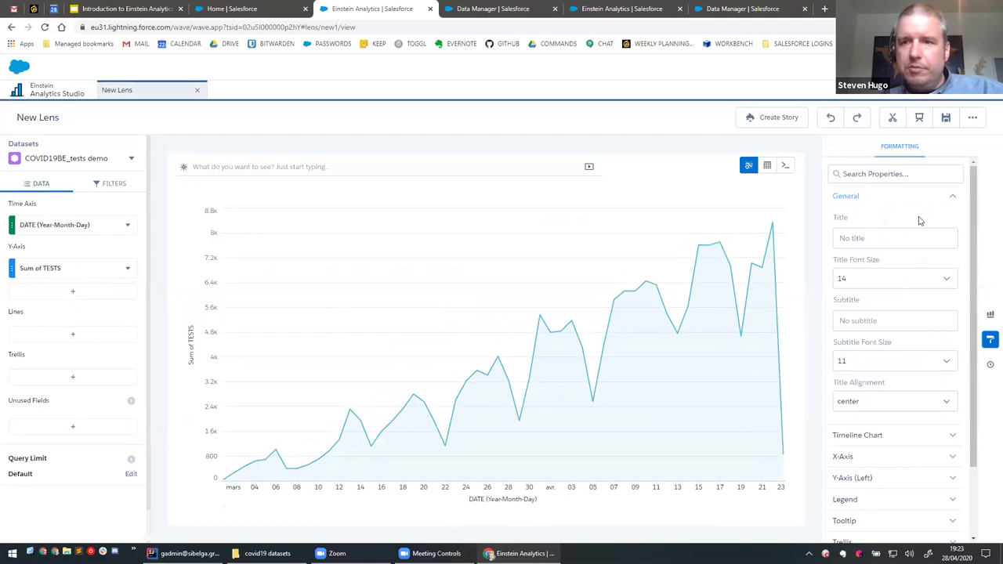
{"action": "left_click", "coordinate": [951, 197]}
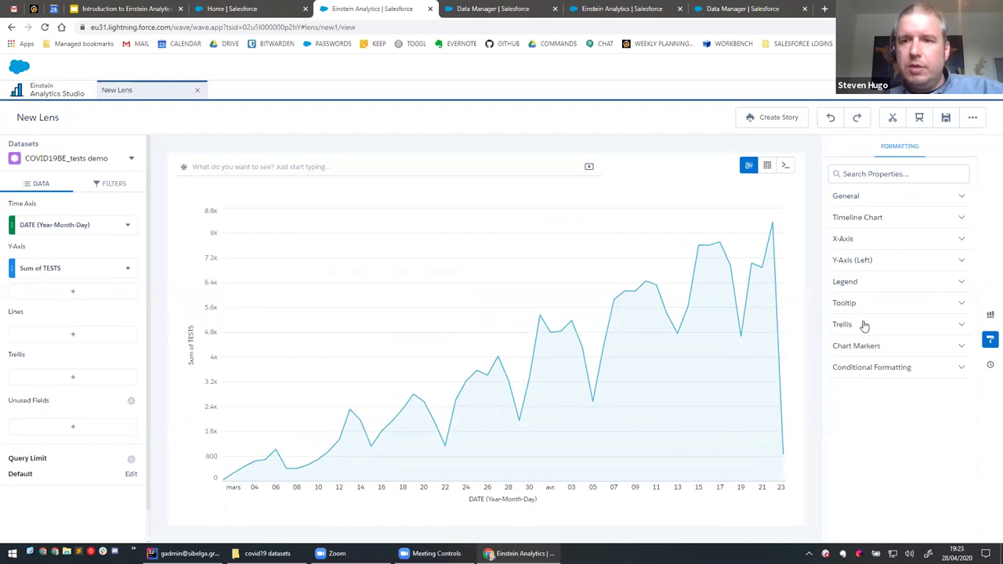
{"action": "left_click", "coordinate": [879, 219]}
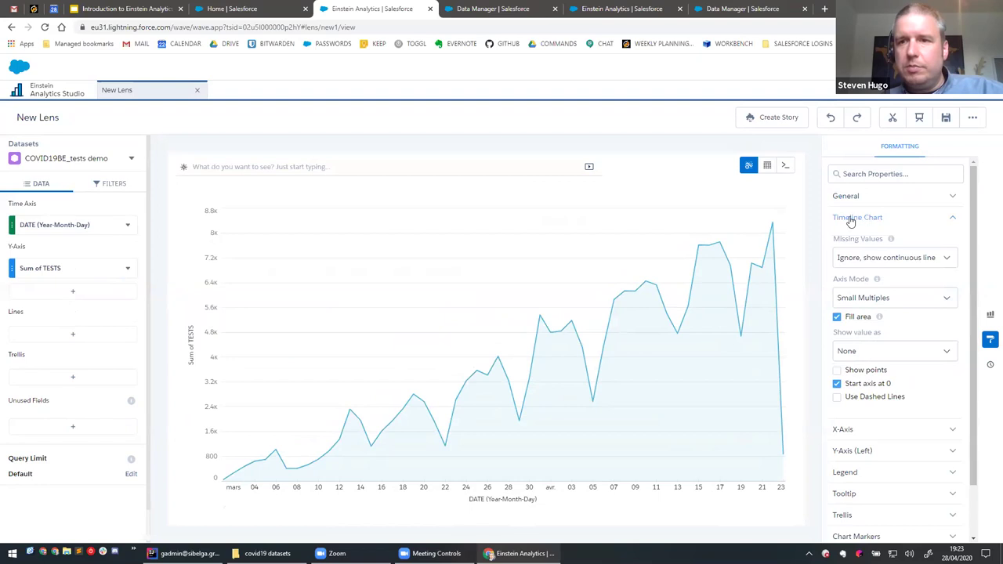
{"action": "left_click", "coordinate": [950, 221]}
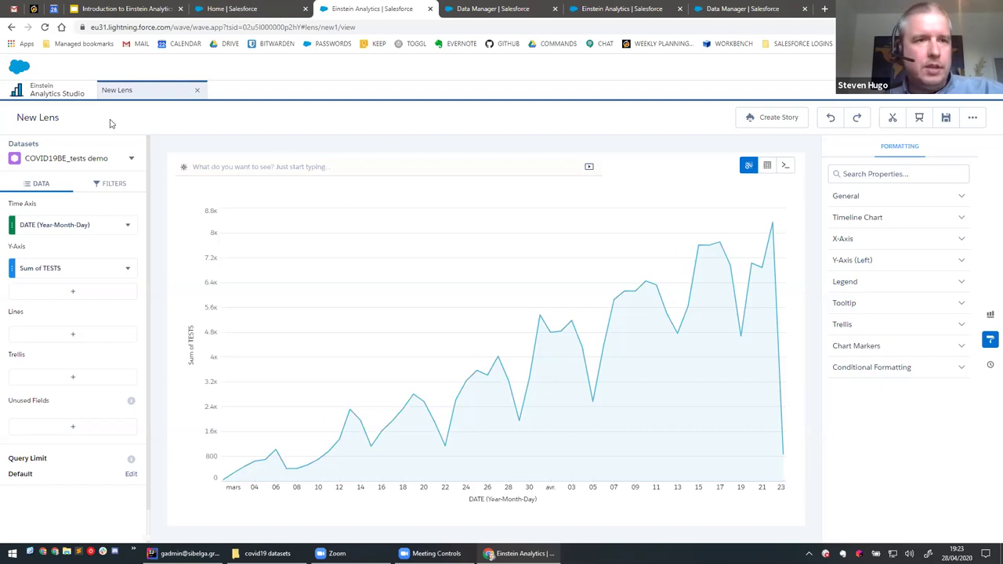
Create a new blank dashboard after looking through the available dashboard templates.
{"action": "left_click", "coordinate": [55, 92]}
{"action": "left_click", "coordinate": [931, 168]}
{"action": "left_click", "coordinate": [923, 203]}
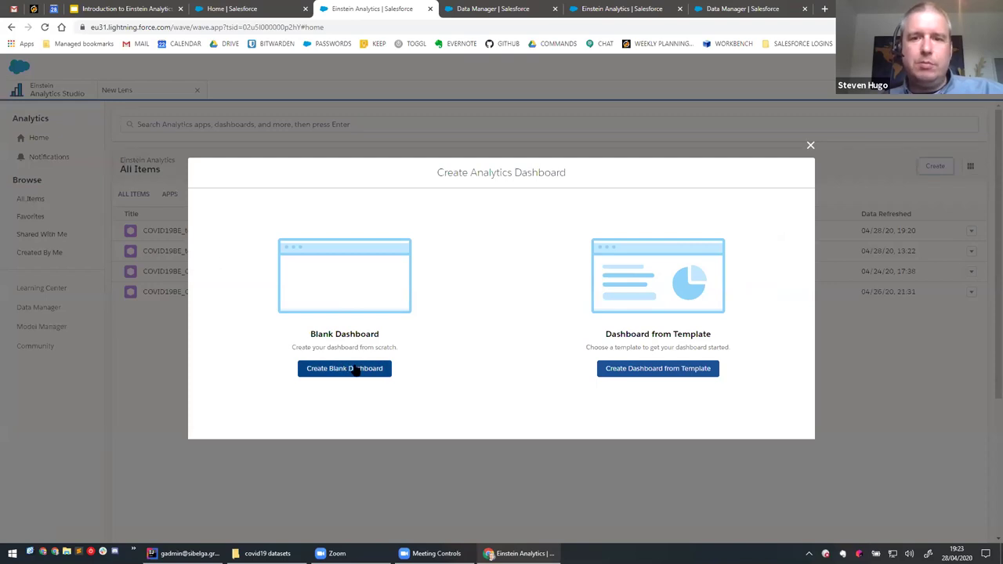
{"action": "left_click", "coordinate": [672, 376]}
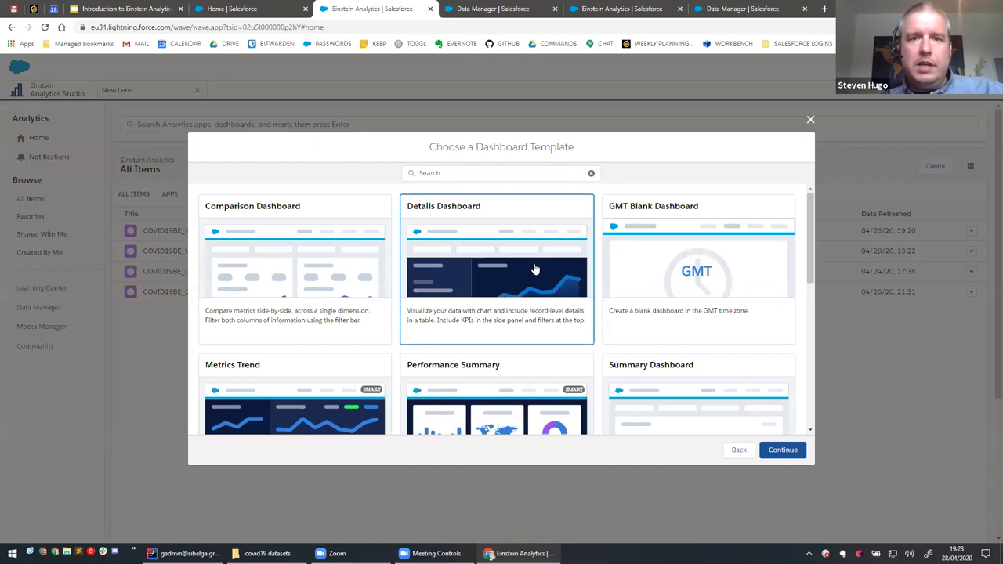
{"action": "left_click_drag", "start_coordinate": [809, 222], "coordinate": [801, 375]}
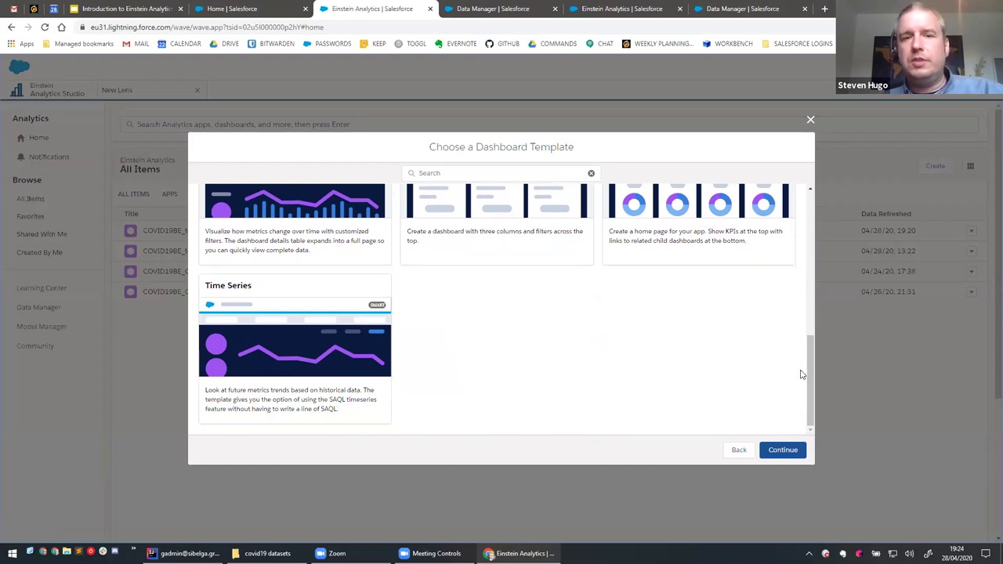
{"action": "left_click_drag", "start_coordinate": [808, 375], "coordinate": [809, 222]}
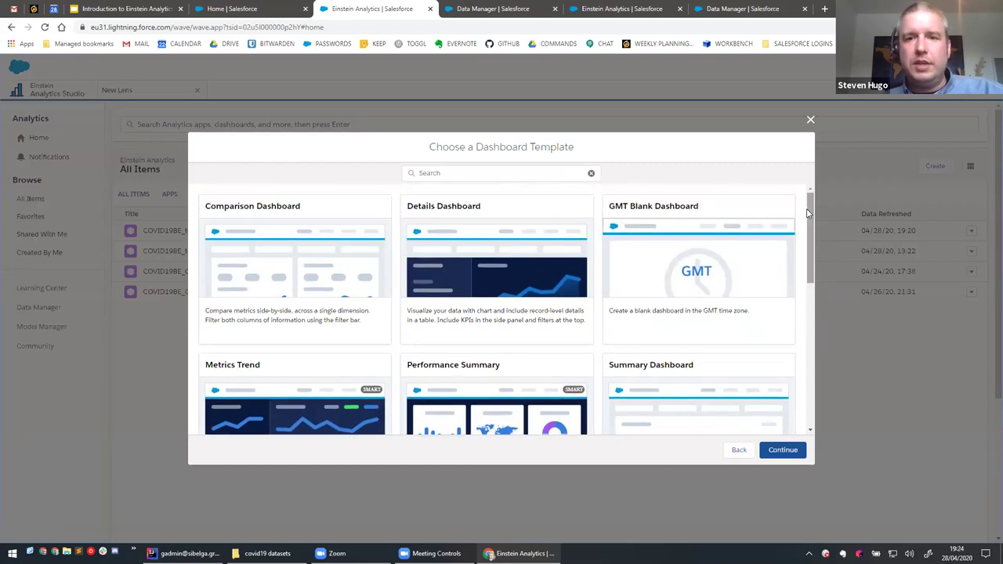
{"action": "left_click", "coordinate": [737, 452]}
{"action": "left_click", "coordinate": [366, 368]}
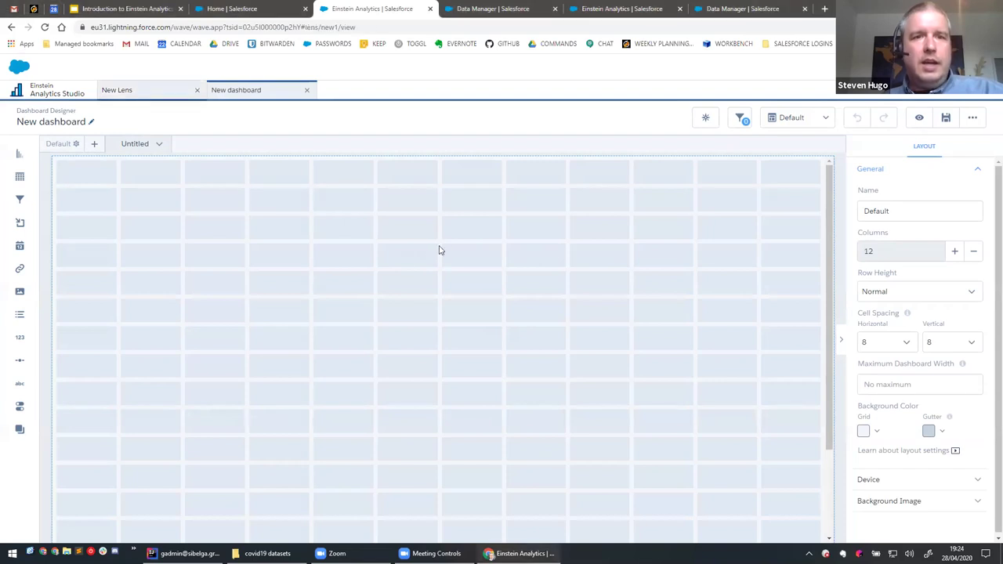
Return to the New Lens chart and clip it to the designer with the display label "test by date".
{"action": "key", "text": "alt+Left"}
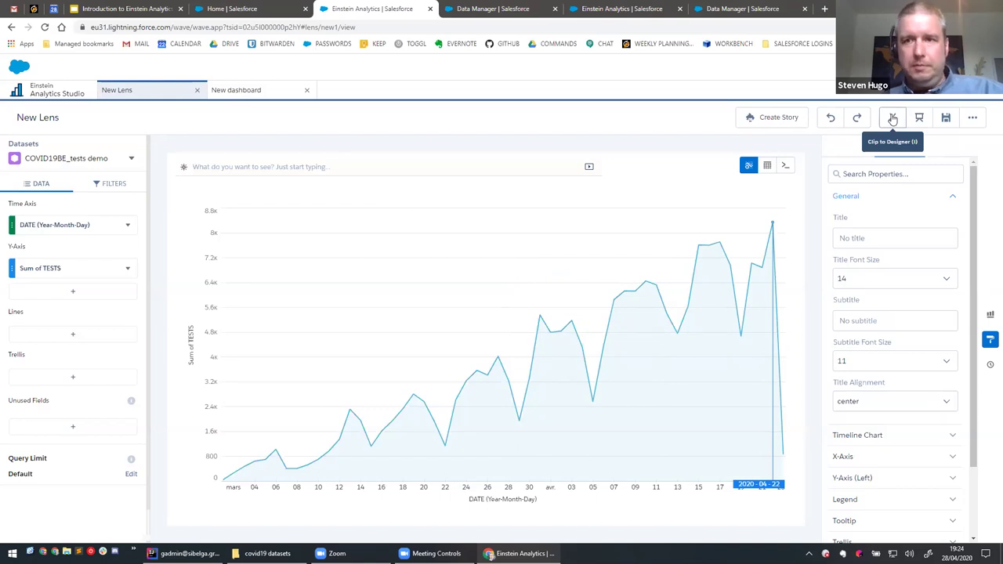
{"action": "left_click", "coordinate": [893, 119]}
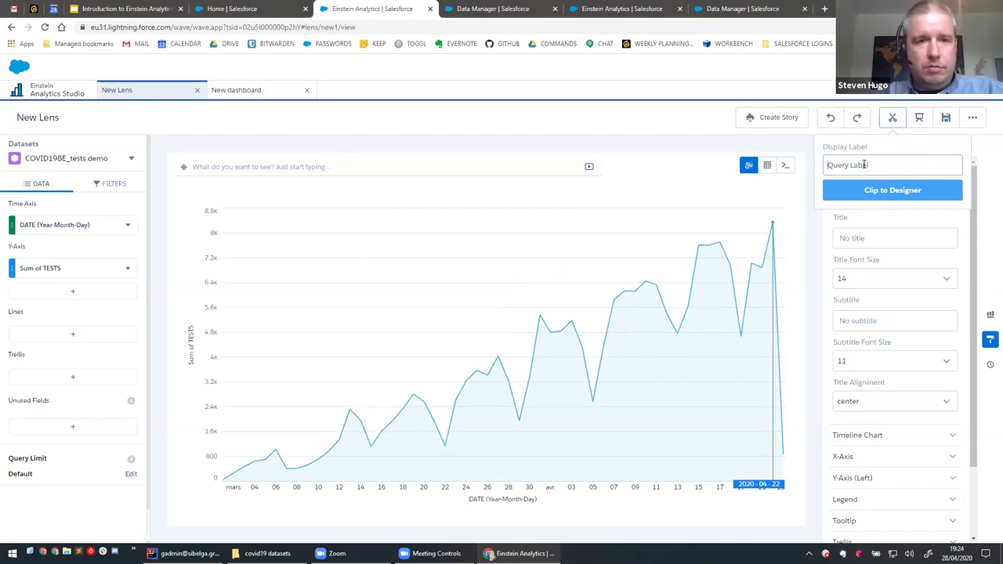
{"action": "type", "text": "test b"}
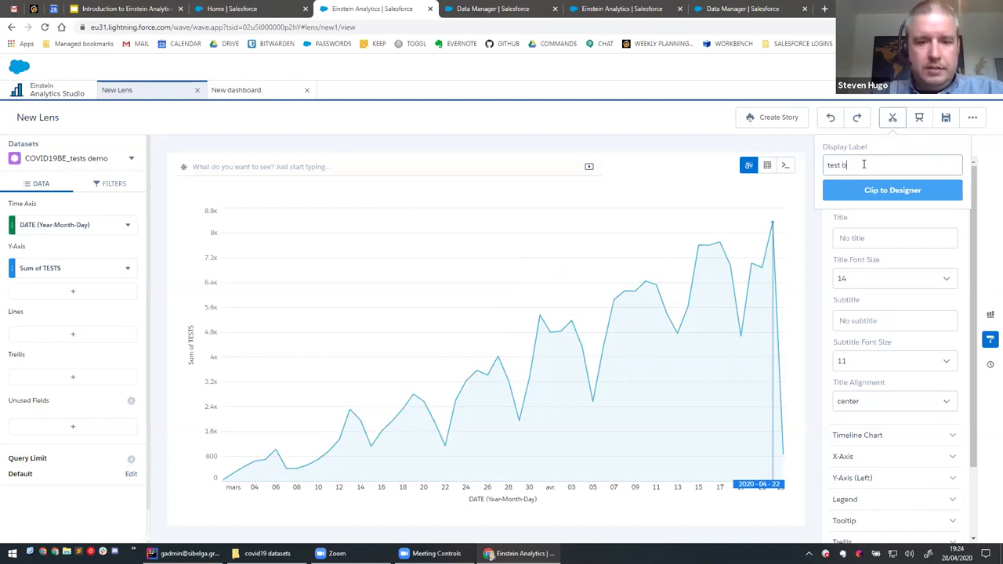
{"action": "type", "text": "y date"}
{"action": "left_click", "coordinate": [887, 195]}
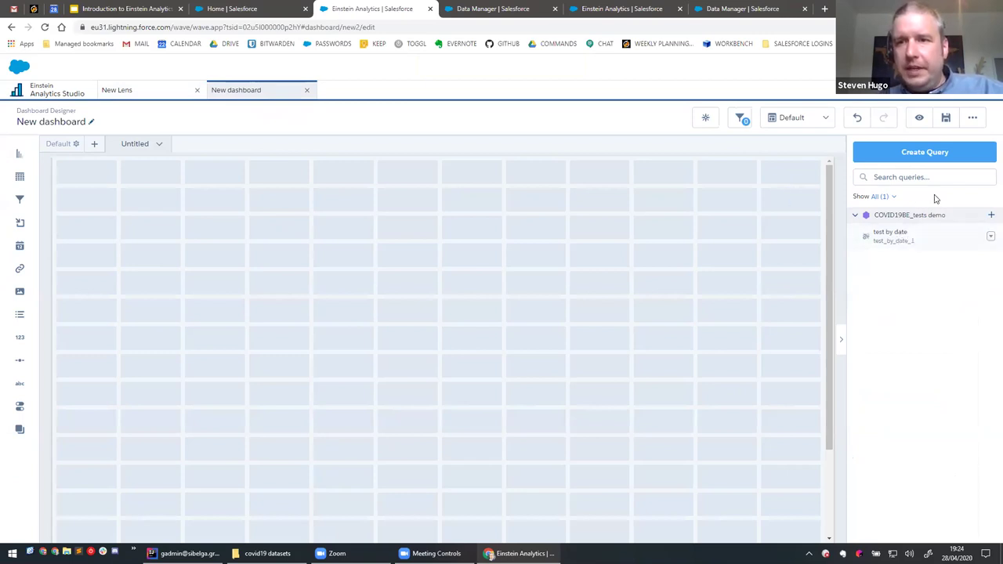
Place the "test by date" query on the dashboard grid as a chart about 8 columns wide and 6 rows high.
{"action": "left_click_drag", "start_coordinate": [912, 239], "coordinate": [181, 401]}
{"action": "left_click_drag", "start_coordinate": [242, 410], "coordinate": [538, 484]}
{"action": "scroll", "coordinate": [625, 392], "scroll_direction": "down", "scroll_amount": 2}
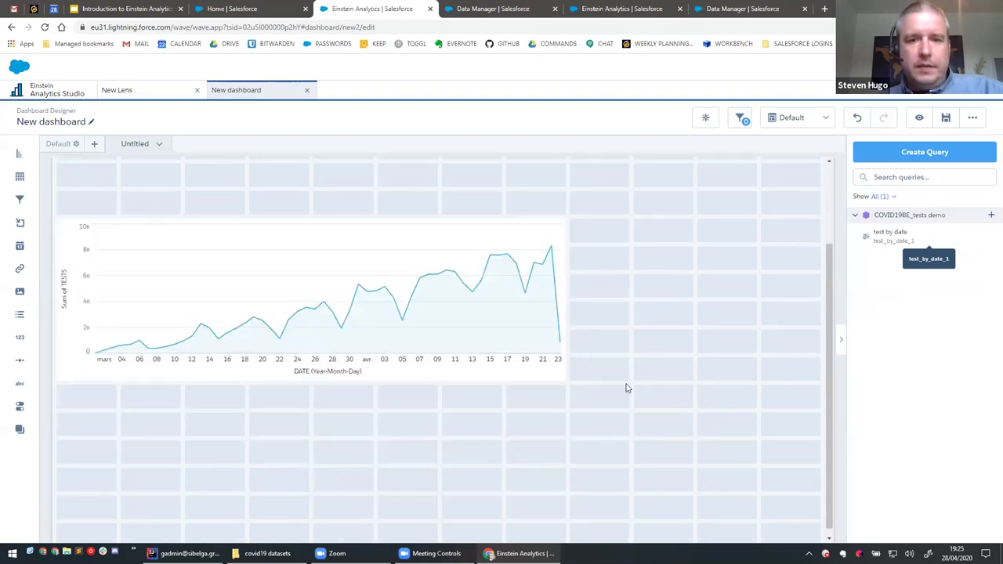
Try the Bluegrass Light theme on the test by date chart and settle on the Bluegrass Dark theme.
{"action": "left_click", "coordinate": [470, 283]}
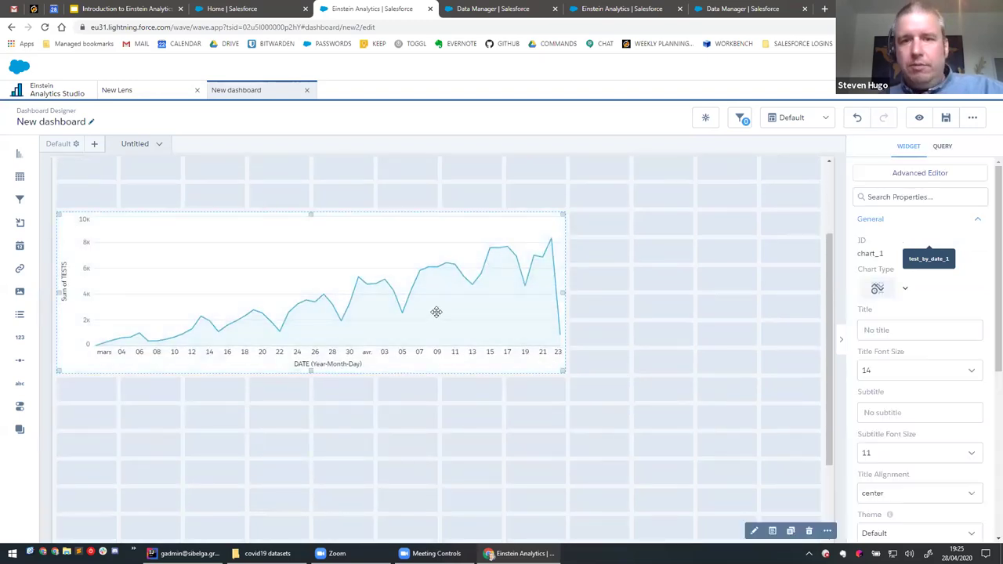
{"action": "left_click", "coordinate": [978, 222]}
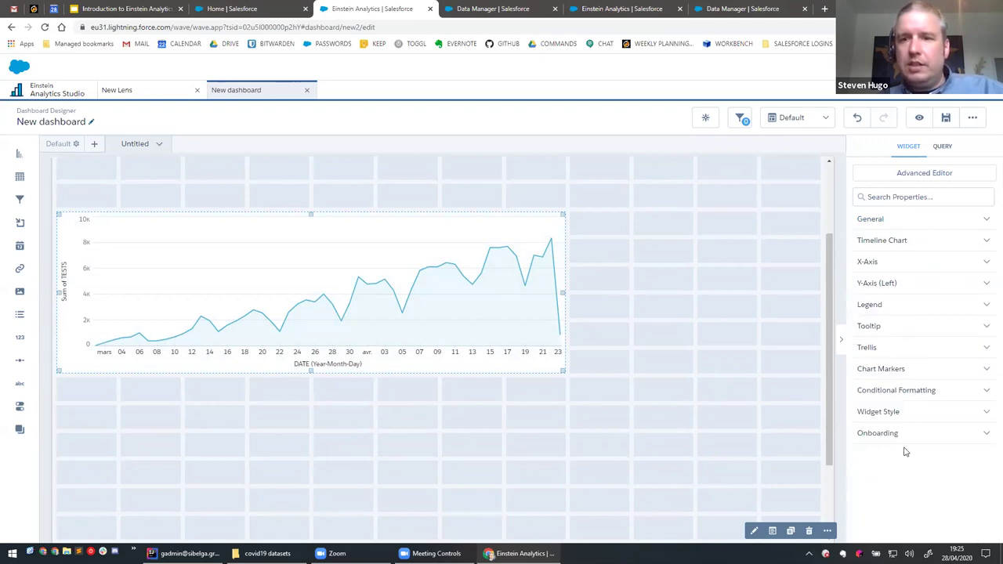
{"action": "left_click", "coordinate": [915, 223]}
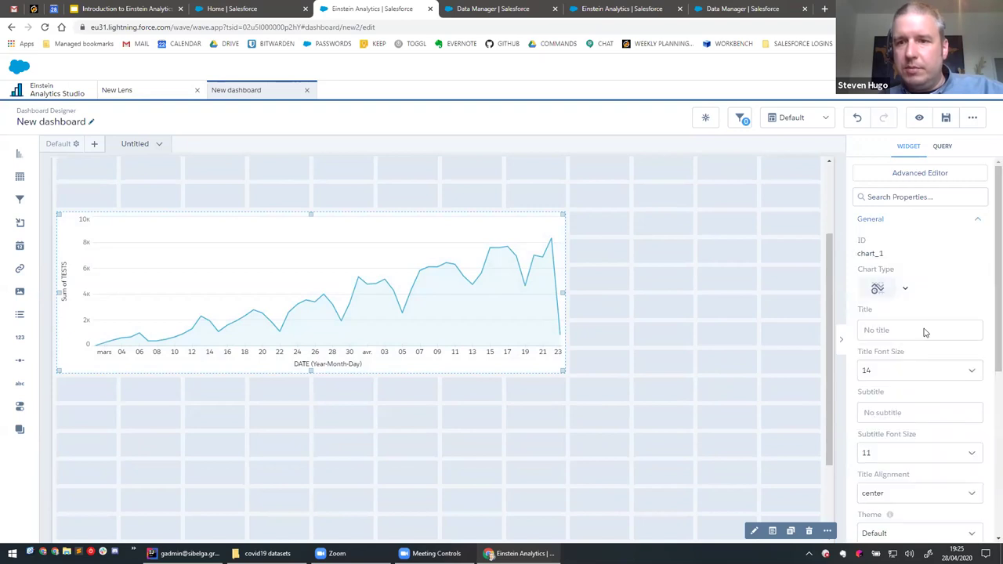
{"action": "scroll", "coordinate": [921, 353], "scroll_direction": "down", "scroll_amount": 3}
{"action": "left_click", "coordinate": [898, 396]}
{"action": "scroll", "coordinate": [902, 407], "scroll_direction": "down", "scroll_amount": 1}
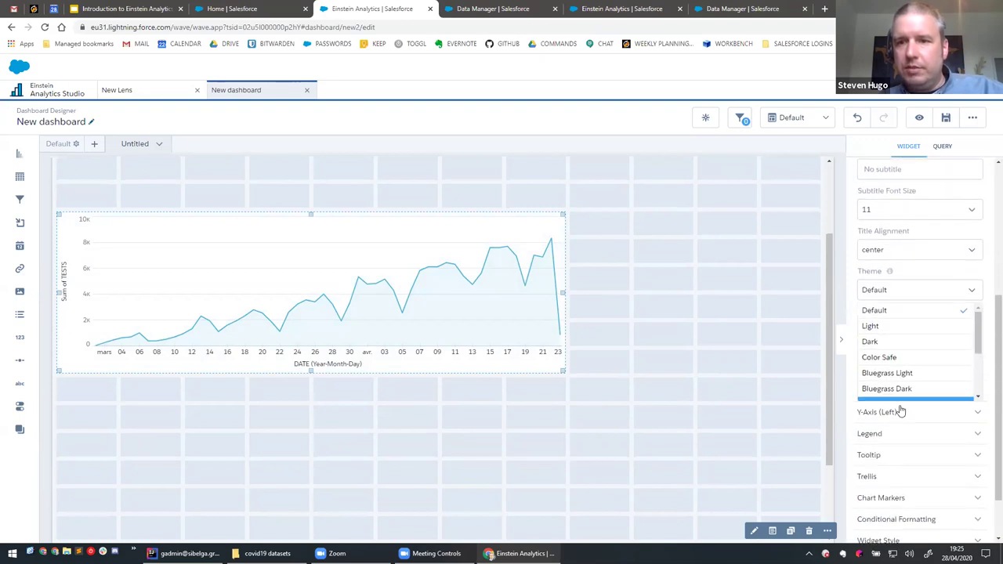
{"action": "left_click", "coordinate": [905, 375]}
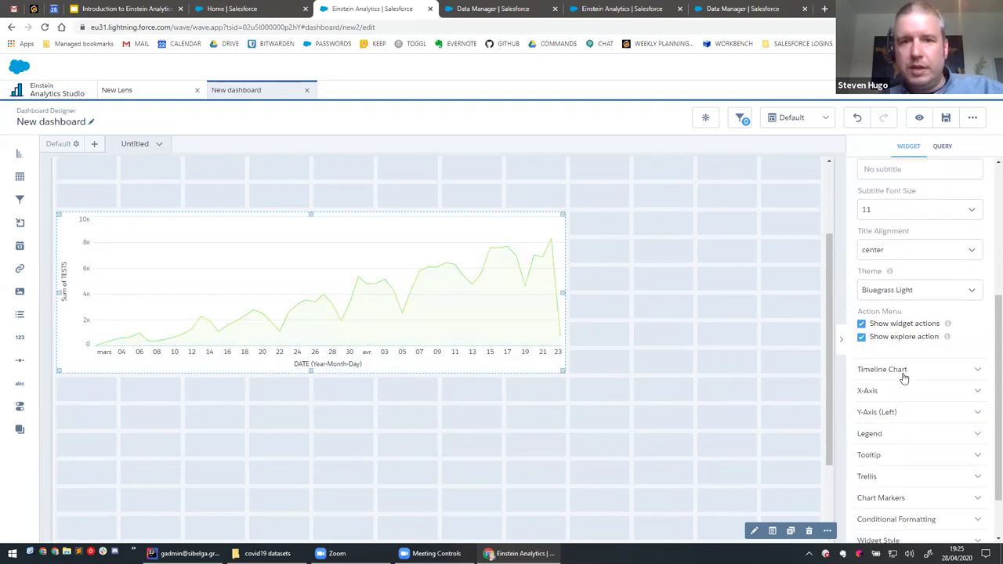
{"action": "left_click", "coordinate": [927, 291]}
{"action": "left_click", "coordinate": [901, 388]}
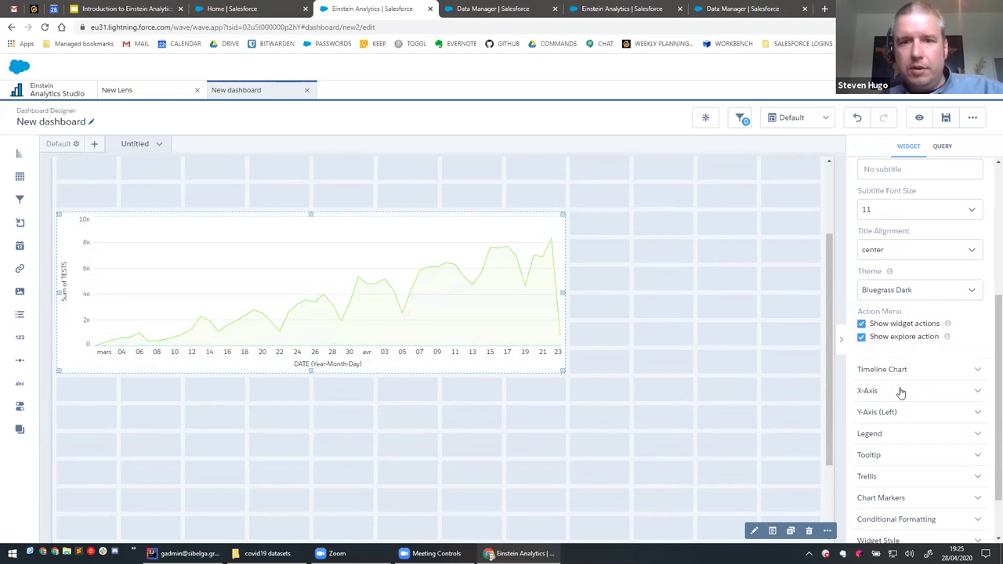
Give the test by date chart widget a very dark navy background and move it about five rows down the grid.
{"action": "scroll", "coordinate": [903, 398], "scroll_direction": "down", "scroll_amount": 1}
{"action": "left_click", "coordinate": [887, 475]}
{"action": "scroll", "coordinate": [889, 459], "scroll_direction": "down", "scroll_amount": 2}
{"action": "left_click", "coordinate": [877, 354]}
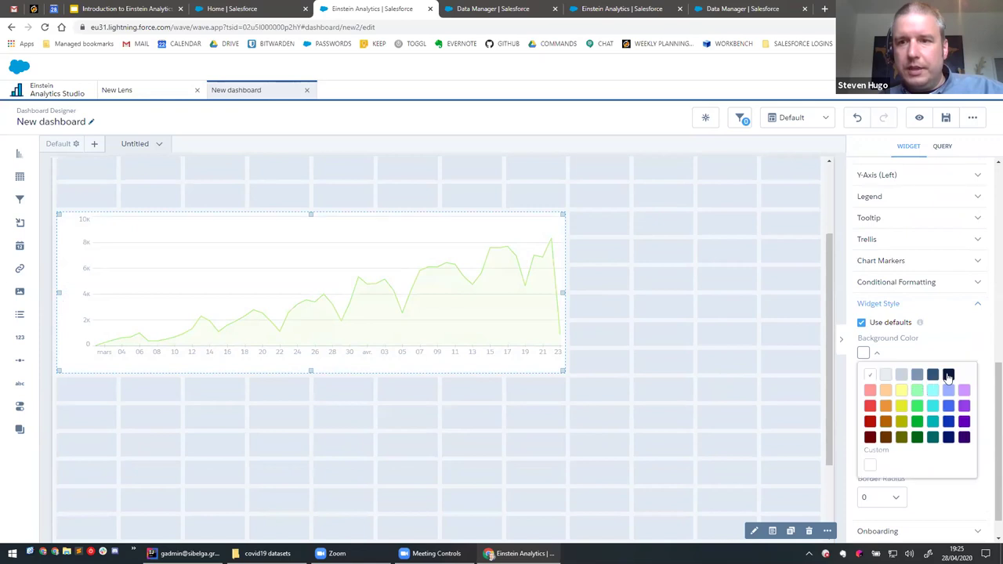
{"action": "left_click", "coordinate": [949, 375]}
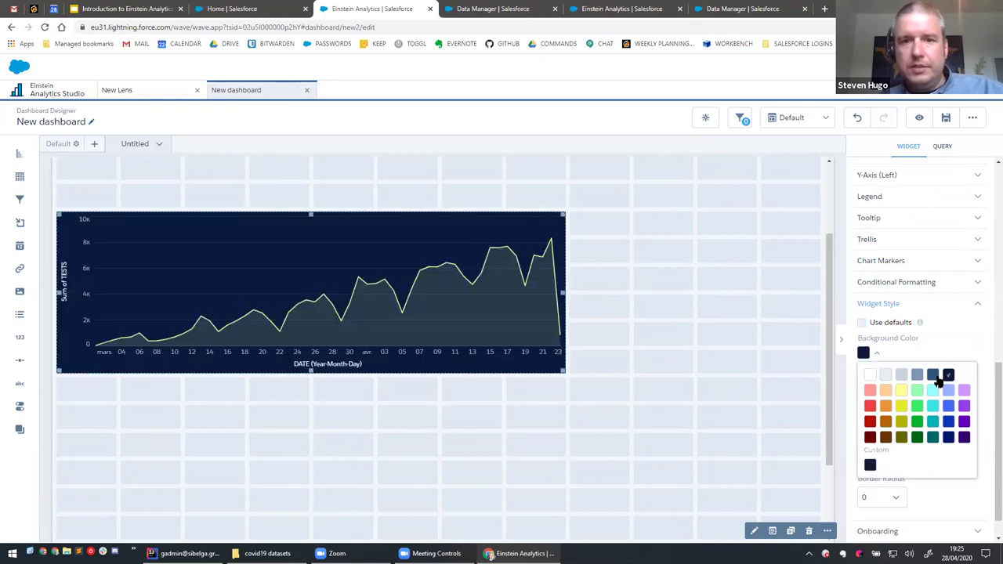
{"action": "left_click", "coordinate": [599, 362]}
{"action": "left_click_drag", "start_coordinate": [342, 260], "coordinate": [349, 409]}
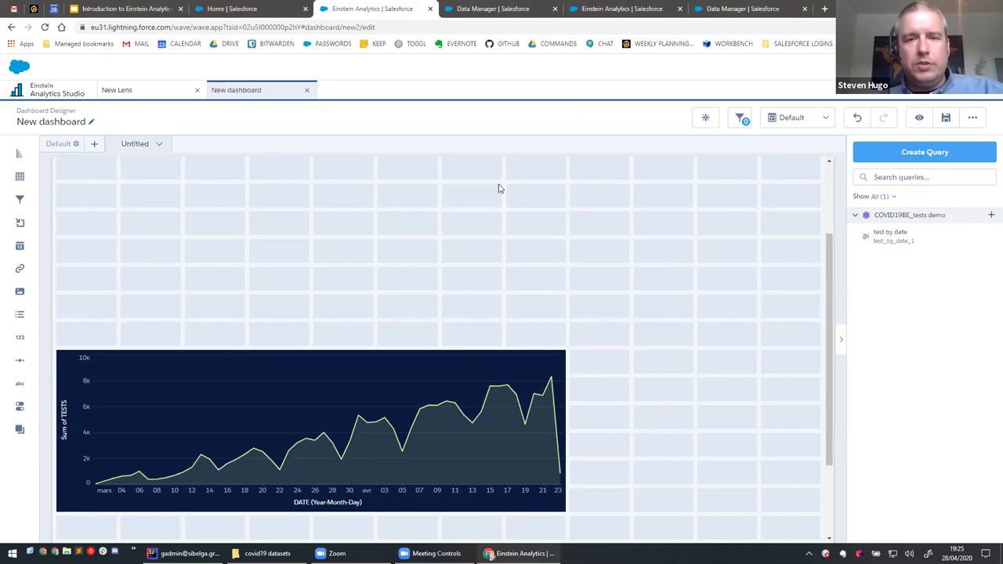
Create a new query on the COVID19BE_CASES_MUNI Cleaned dataset and show it as a Values Table.
{"action": "left_click", "coordinate": [938, 155]}
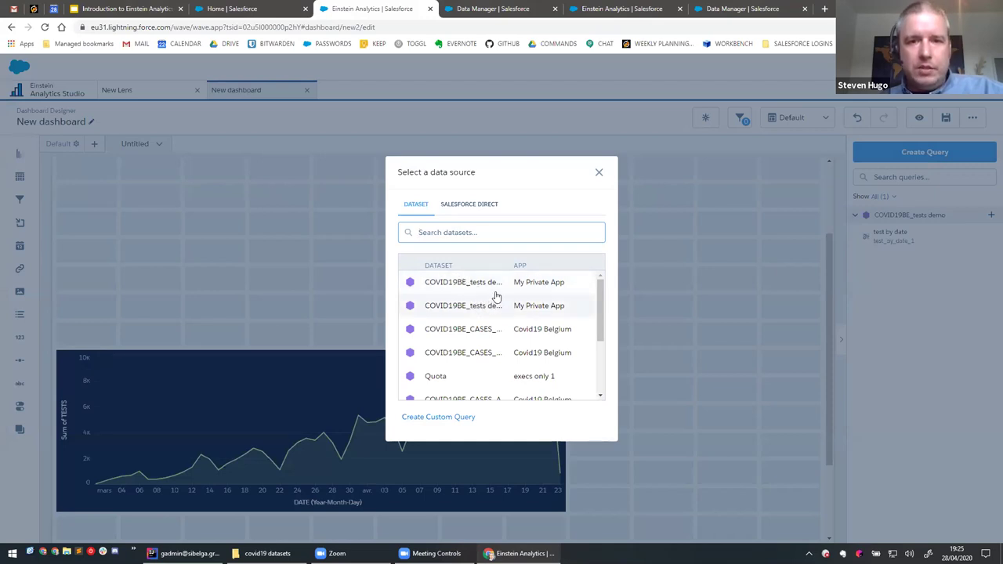
{"action": "left_click", "coordinate": [489, 353]}
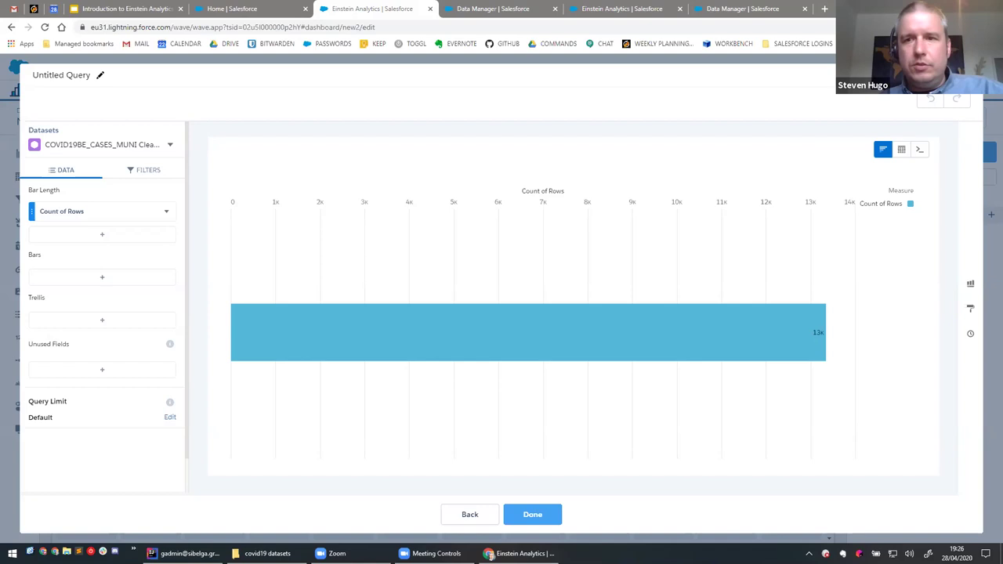
{"action": "left_click", "coordinate": [902, 149]}
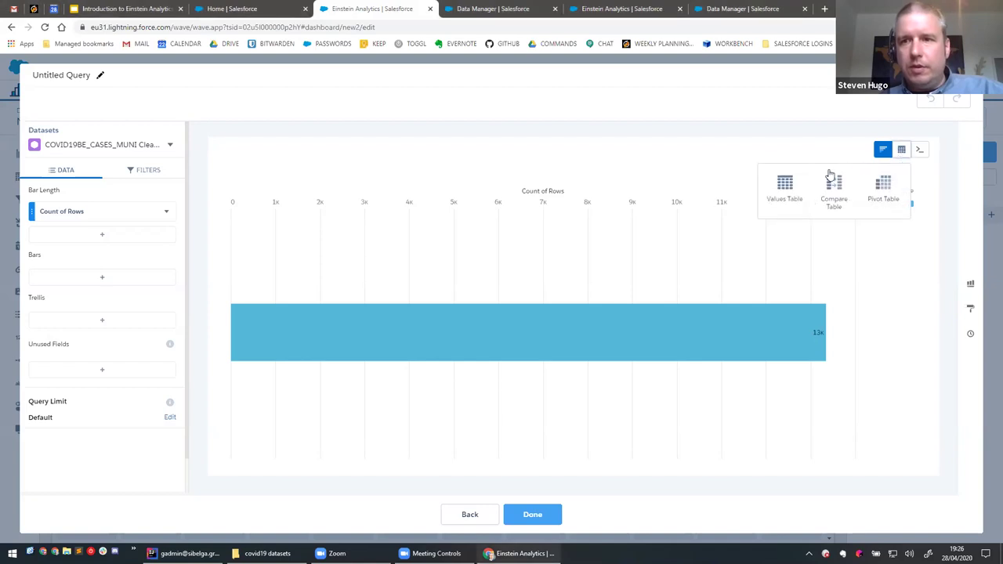
{"action": "left_click", "coordinate": [785, 183]}
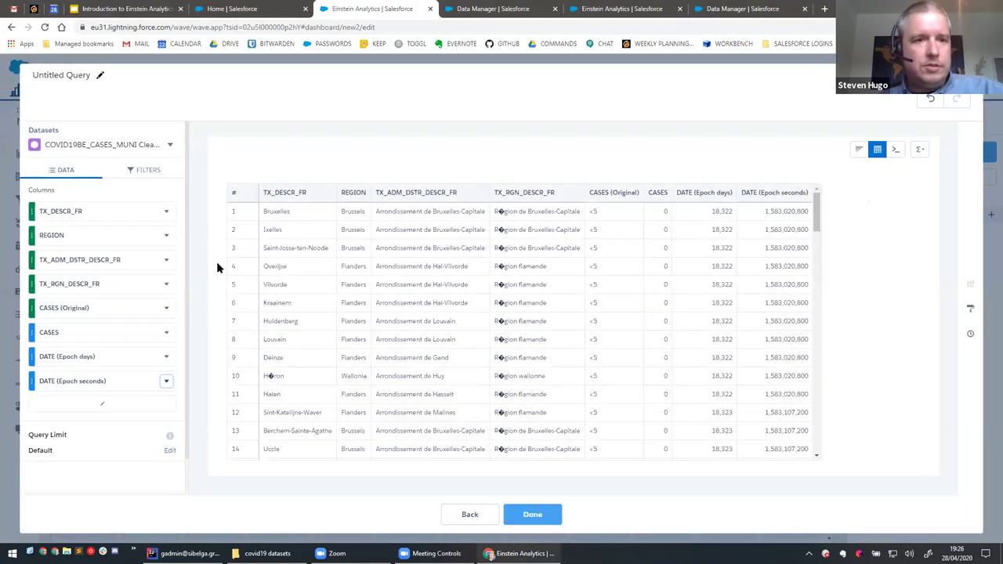
Limit the table columns to CASES, DATE, TX_ADM_DSTR_DESCR_NL, REGION, TX_DESCR_NL and TX_PROV_DESCR_NL.
{"action": "left_click", "coordinate": [100, 407]}
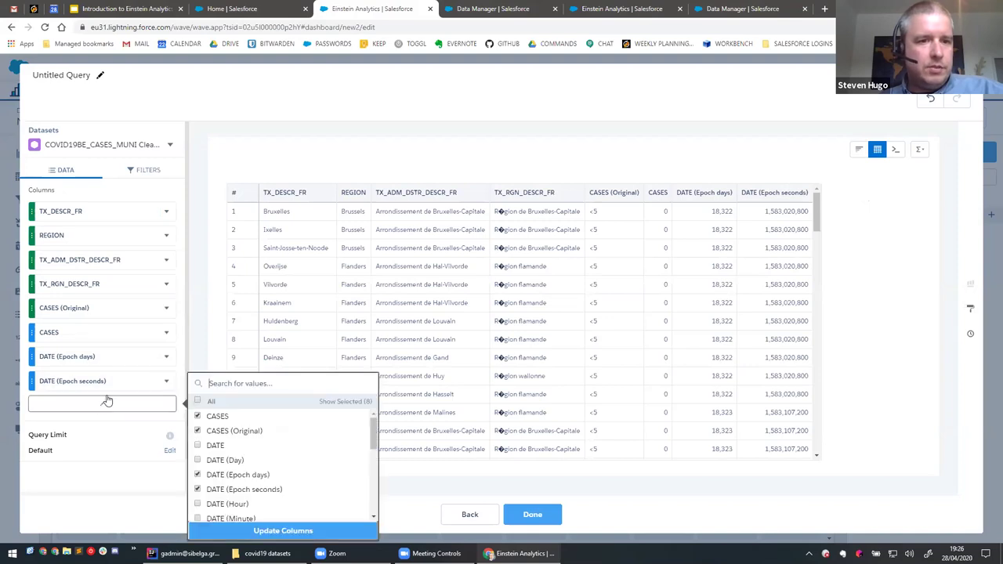
{"action": "scroll", "coordinate": [223, 433], "scroll_direction": "down", "scroll_amount": 1}
{"action": "scroll", "coordinate": [219, 437], "scroll_direction": "up", "scroll_amount": 1}
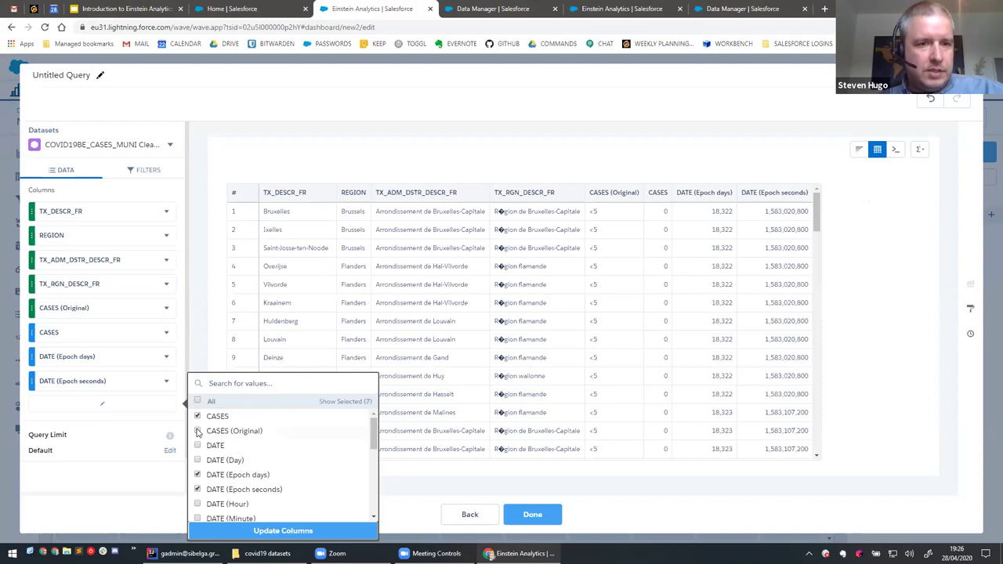
{"action": "scroll", "coordinate": [206, 451], "scroll_direction": "down", "scroll_amount": 2}
{"action": "scroll", "coordinate": [205, 415], "scroll_direction": "up", "scroll_amount": 1}
{"action": "left_click", "coordinate": [198, 403]}
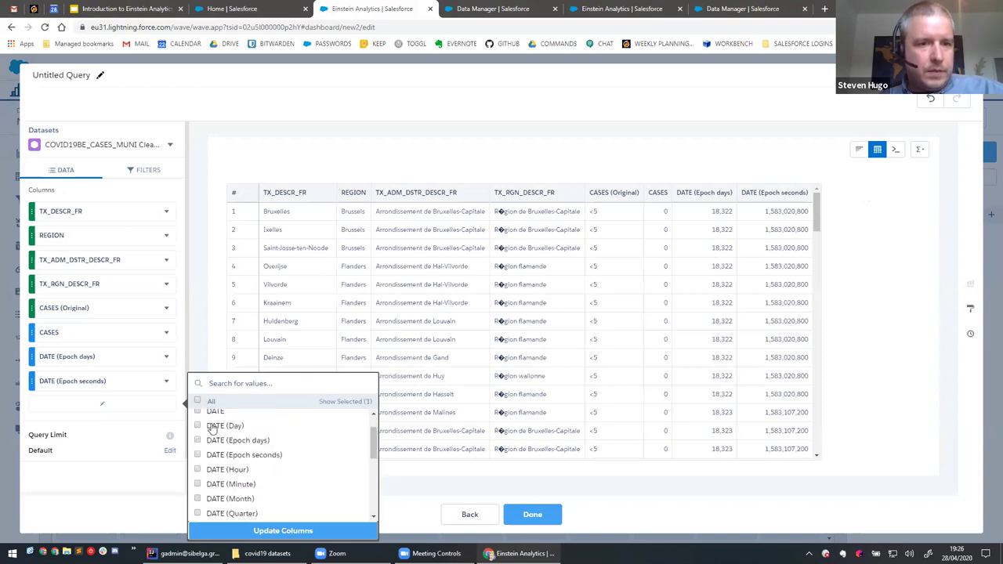
{"action": "scroll", "coordinate": [199, 427], "scroll_direction": "up", "scroll_amount": 1}
{"action": "scroll", "coordinate": [201, 458], "scroll_direction": "down", "scroll_amount": 5}
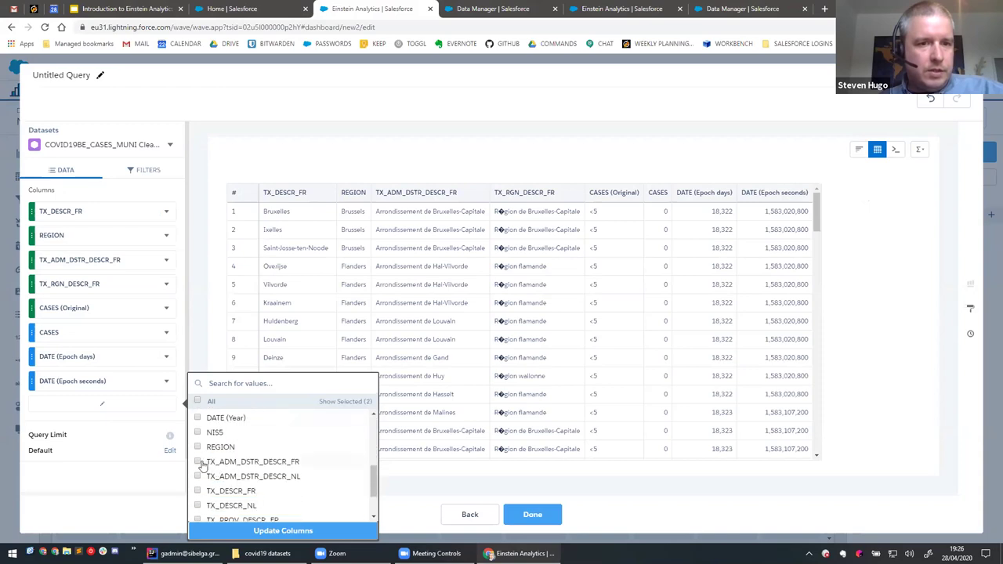
{"action": "left_click", "coordinate": [198, 477]}
{"action": "left_click", "coordinate": [198, 462]}
{"action": "scroll", "coordinate": [202, 458], "scroll_direction": "down", "scroll_amount": 2}
{"action": "left_click", "coordinate": [197, 450]}
{"action": "left_click", "coordinate": [197, 479]}
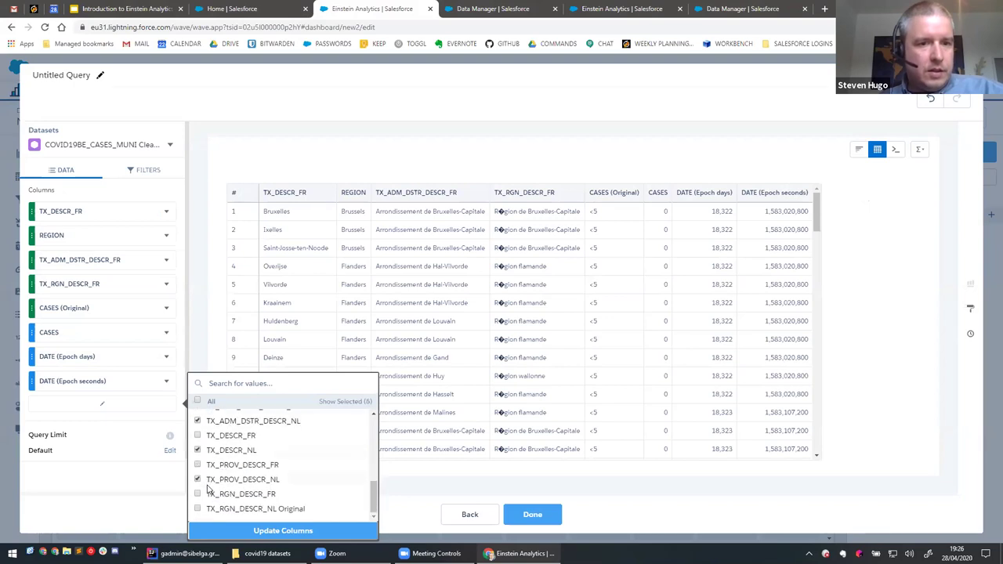
{"action": "left_click", "coordinate": [232, 535]}
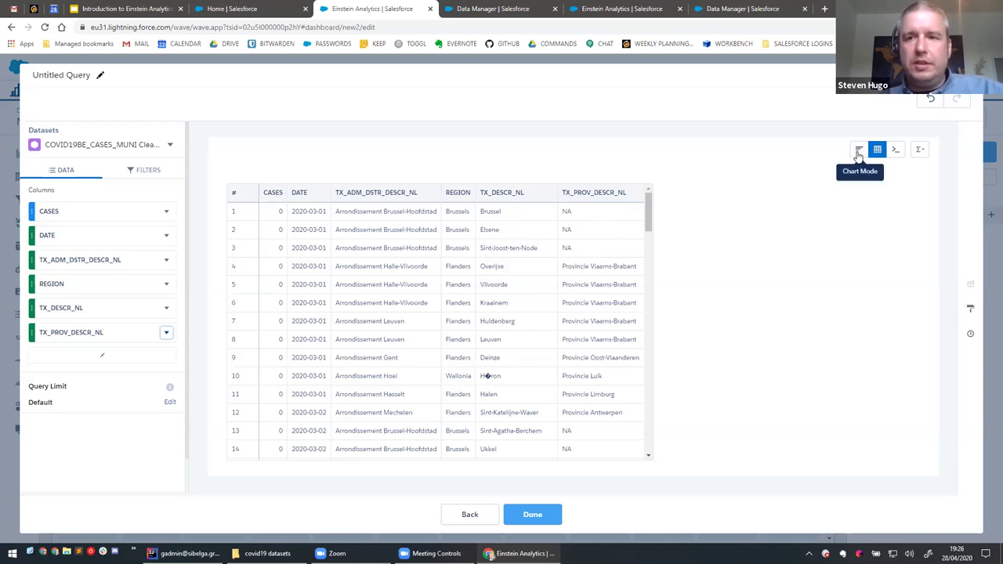
Return the query to chart mode and chart the Sum of CASES grouped by DATE (Year-Month-Day).
{"action": "left_click", "coordinate": [858, 156]}
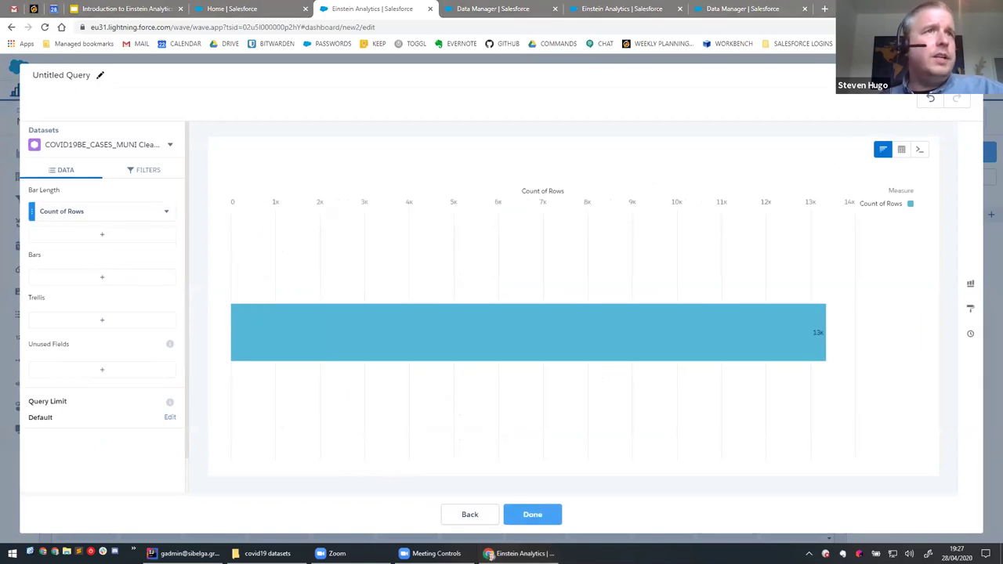
{"action": "left_click", "coordinate": [78, 217]}
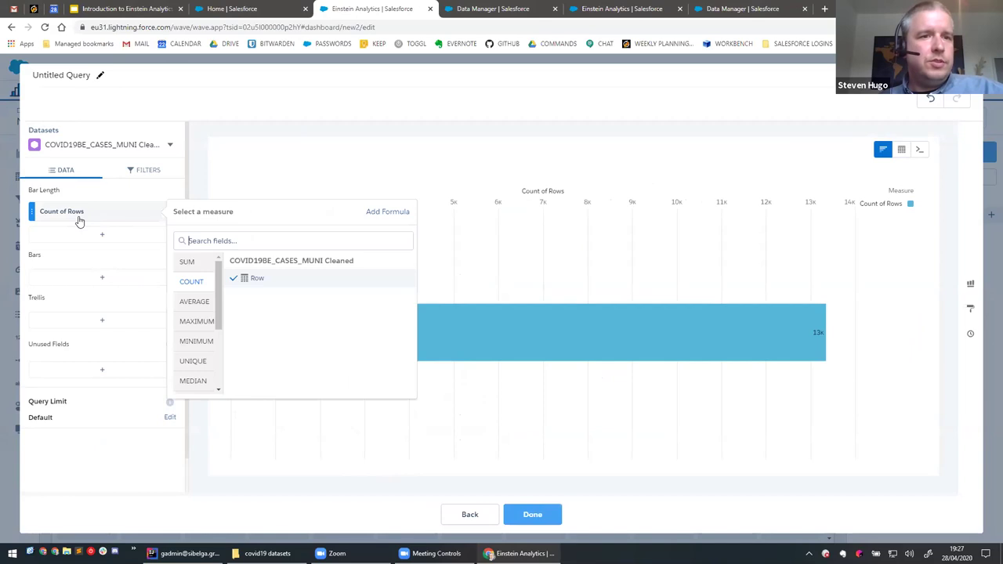
{"action": "left_click", "coordinate": [187, 264]}
{"action": "left_click", "coordinate": [257, 279]}
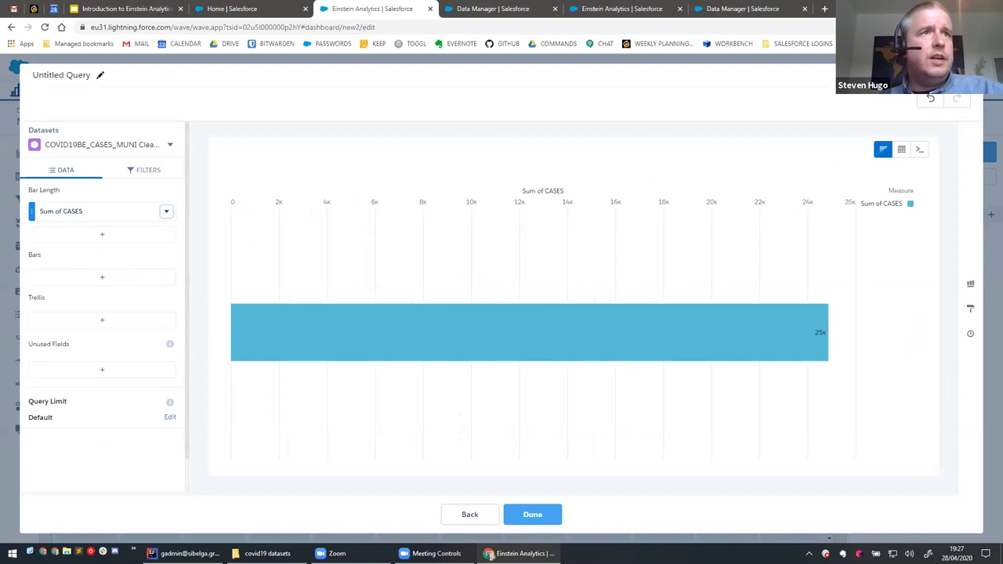
{"action": "left_click", "coordinate": [101, 277]}
{"action": "left_click", "coordinate": [227, 146]}
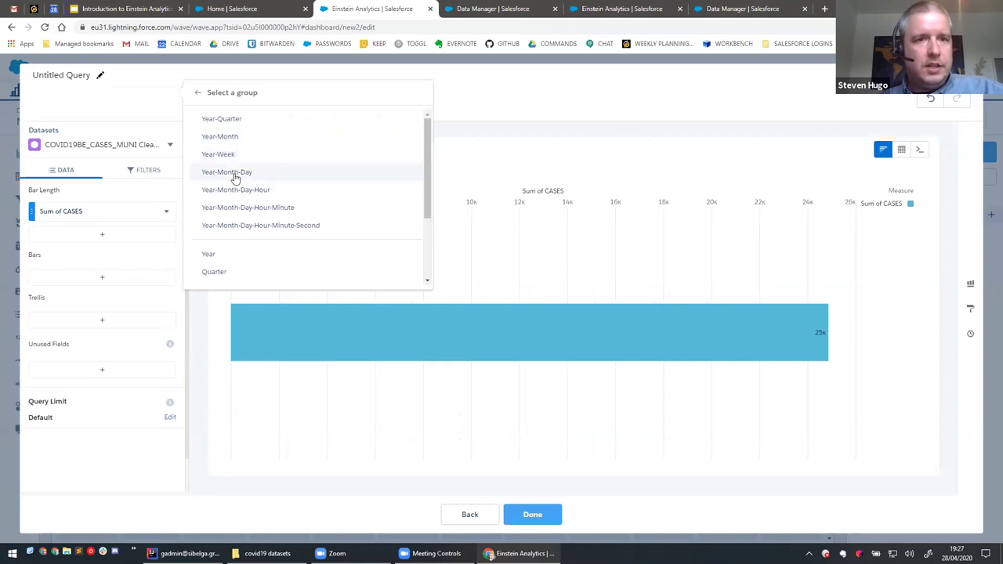
{"action": "left_click", "coordinate": [235, 173]}
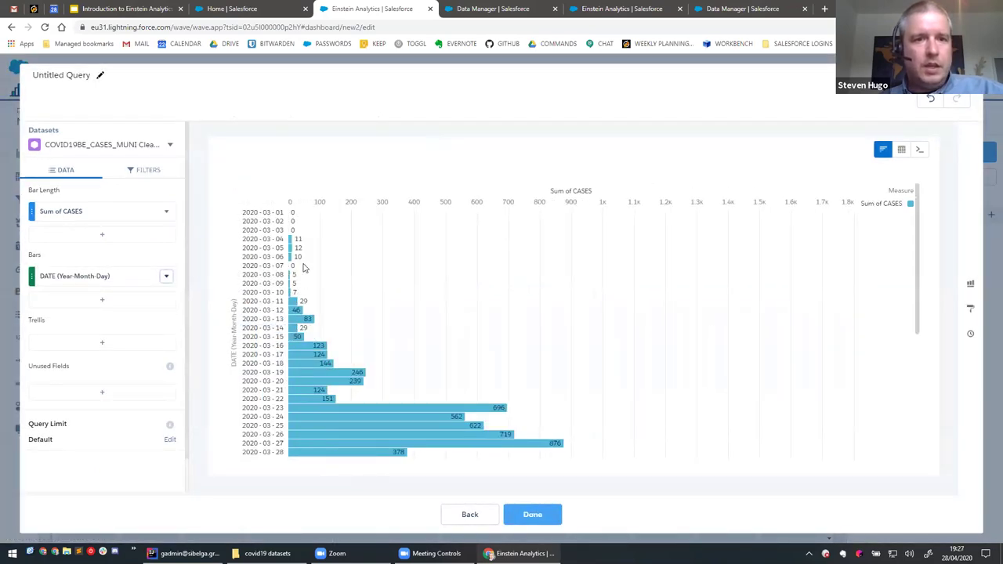
Change the cases chart to a Timeline and split its lines by REGION.
{"action": "left_click", "coordinate": [970, 283]}
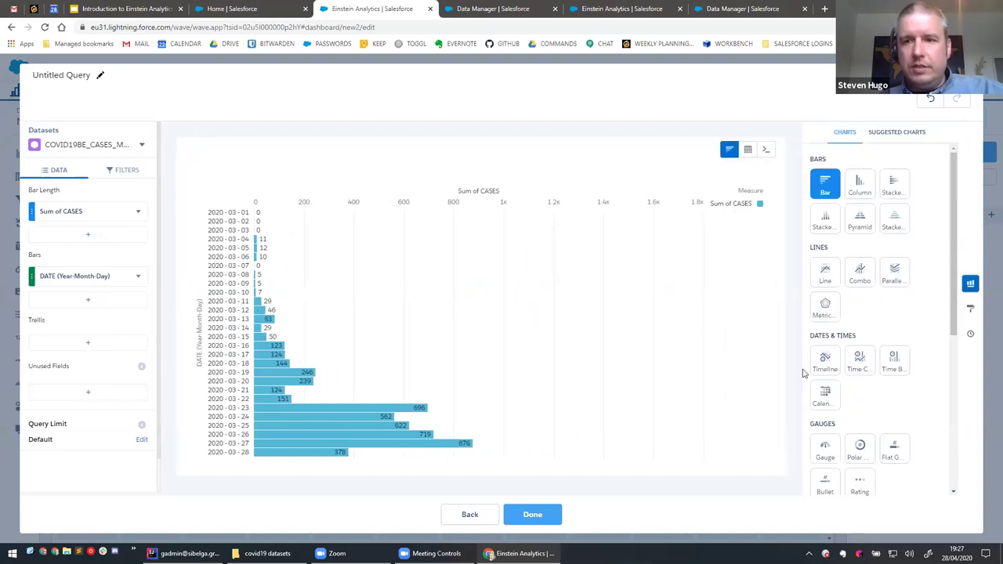
{"action": "left_click", "coordinate": [824, 361]}
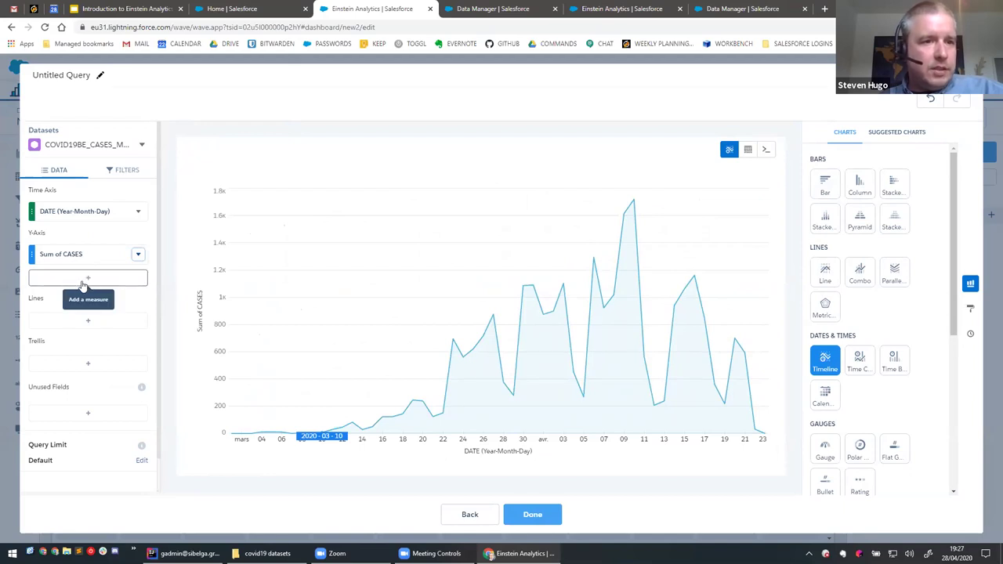
{"action": "left_click", "coordinate": [86, 323]}
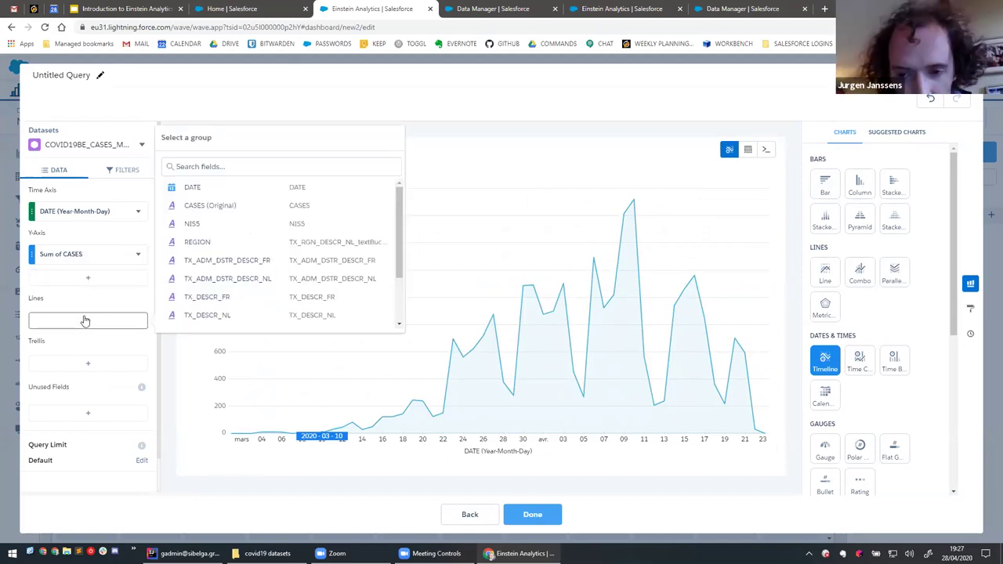
{"action": "left_click", "coordinate": [188, 243]}
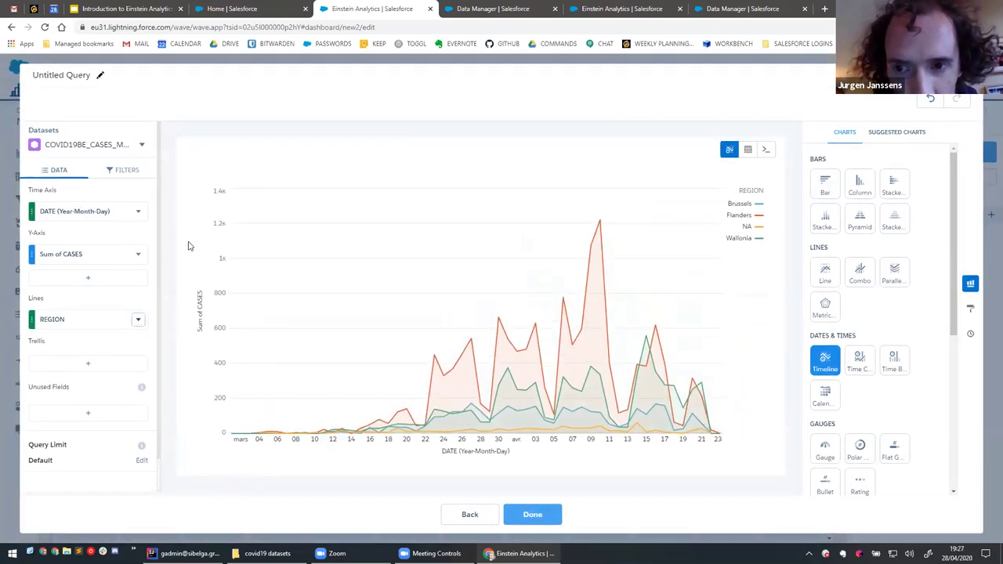
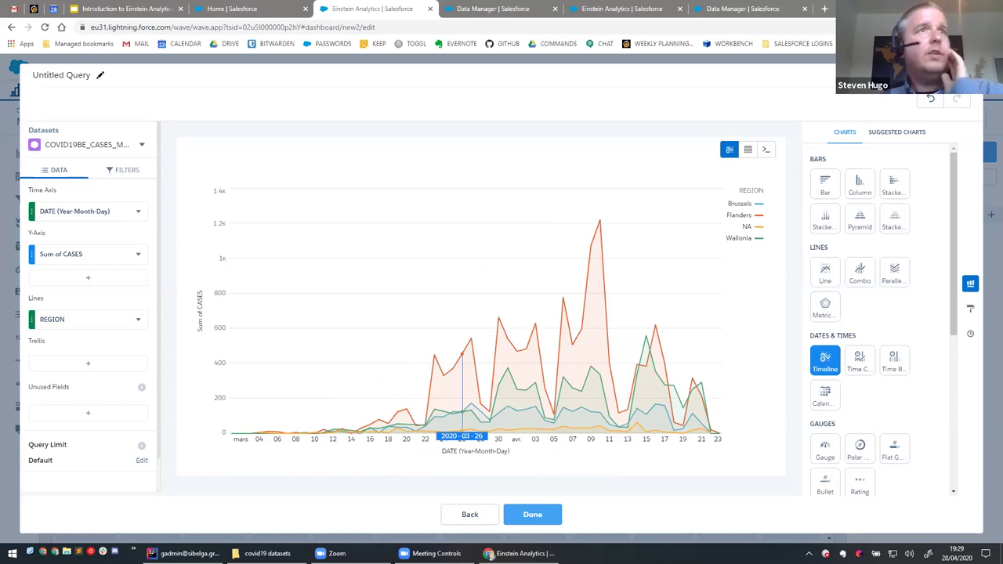
Label the query "cases by region" and finish it so it is available to the dashboard.
{"action": "left_click", "coordinate": [61, 76]}
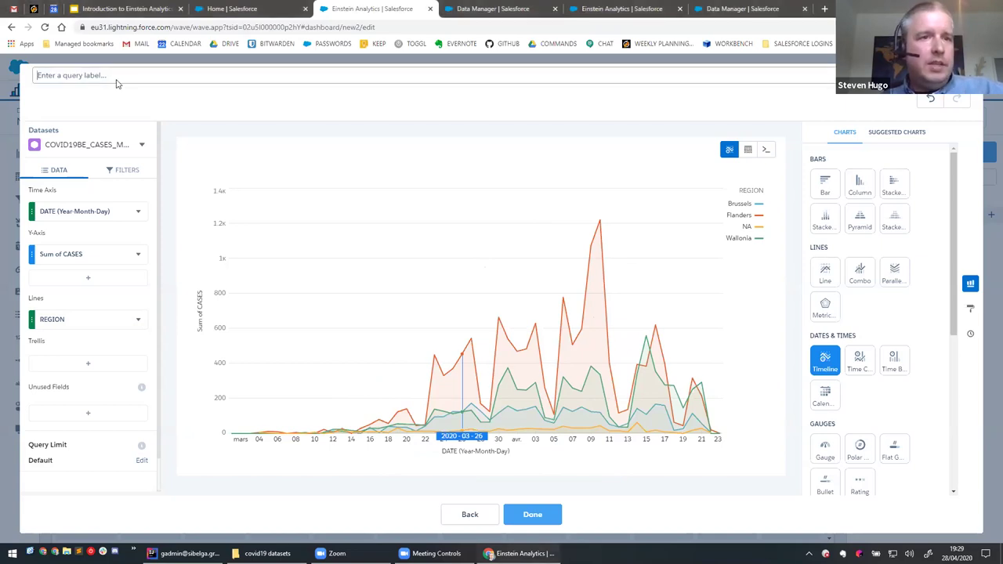
{"action": "type", "text": "cases by region"}
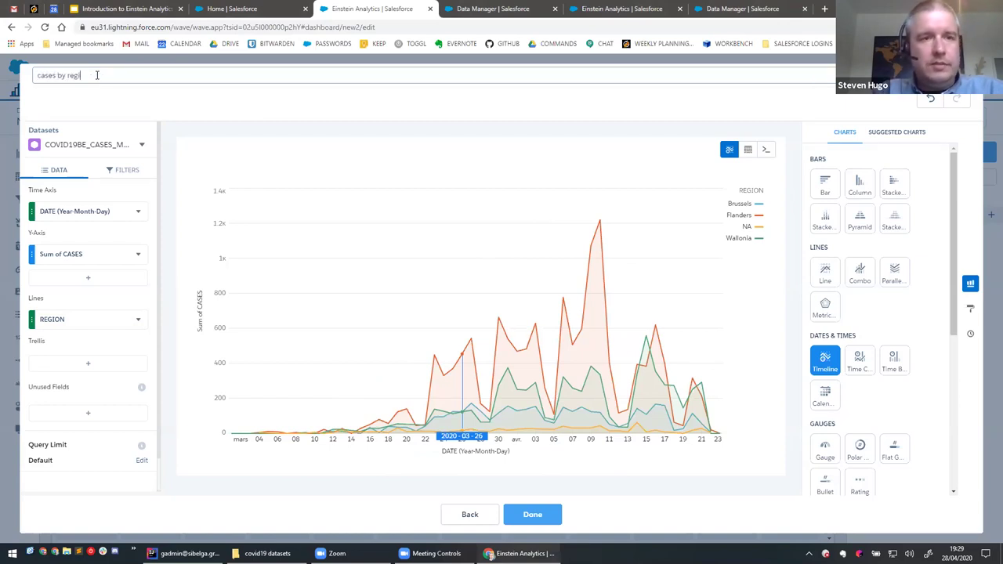
{"action": "left_click", "coordinate": [534, 516]}
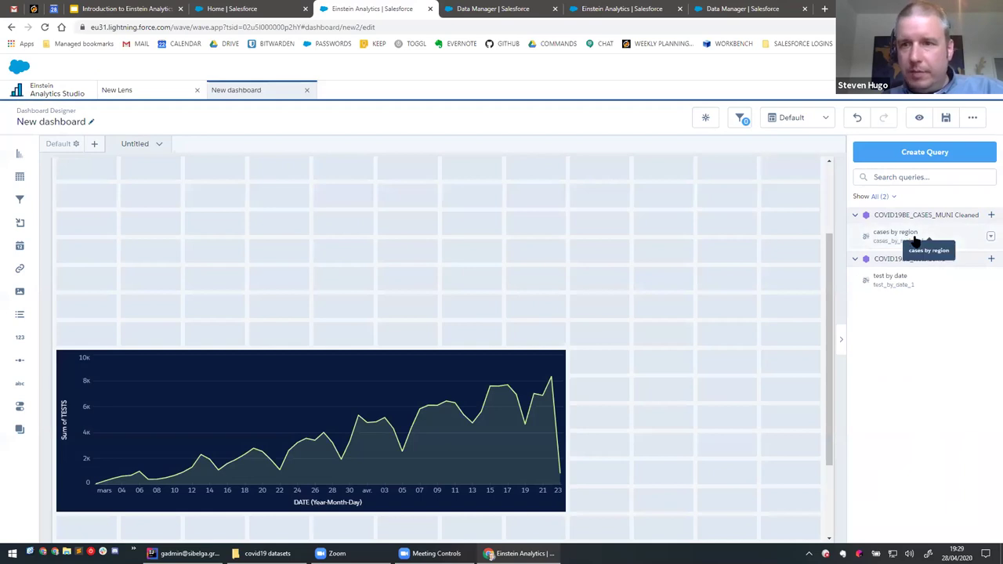
Place the "cases by region" query above the tests chart and enlarge it to about 7 columns wide and 4 rows high.
{"action": "left_click_drag", "start_coordinate": [917, 237], "coordinate": [408, 305]}
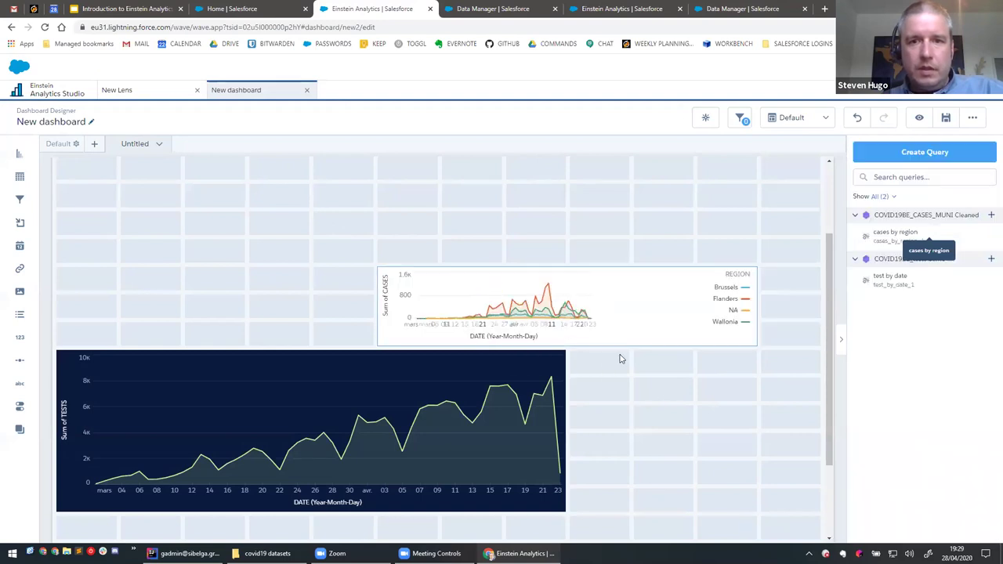
{"action": "left_click", "coordinate": [665, 283]}
{"action": "left_click_drag", "start_coordinate": [768, 312], "coordinate": [817, 310]}
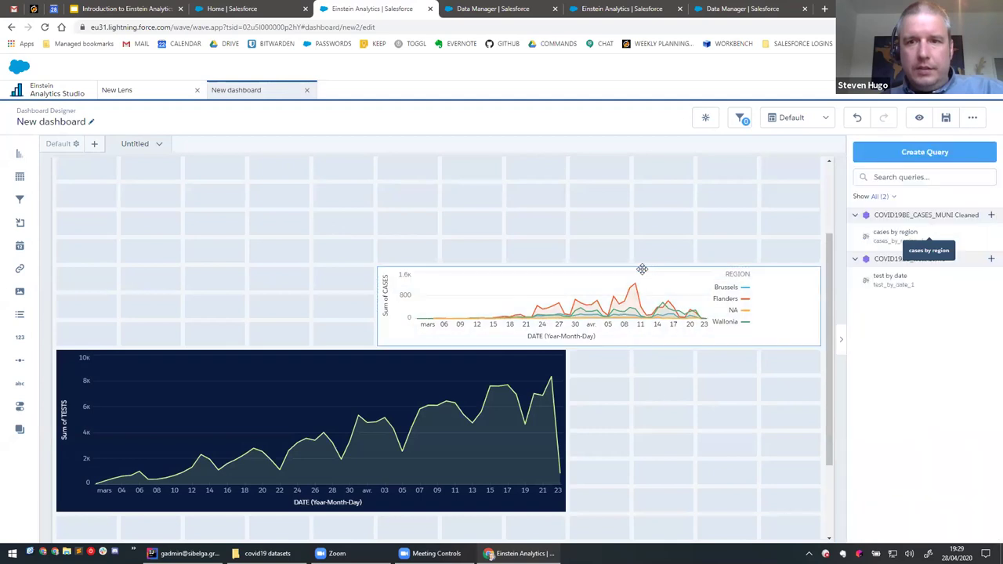
{"action": "left_click", "coordinate": [600, 269]}
{"action": "left_click_drag", "start_coordinate": [598, 267], "coordinate": [609, 240]}
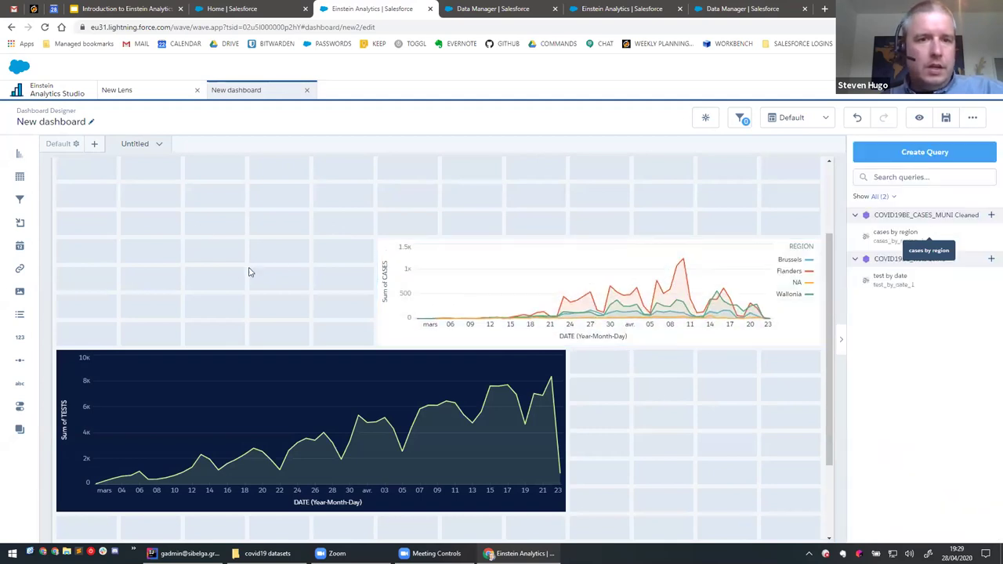
Create a query on the COVID19BE_MORT dataset that measures the Sum of DEATHS.
{"action": "left_click", "coordinate": [936, 152]}
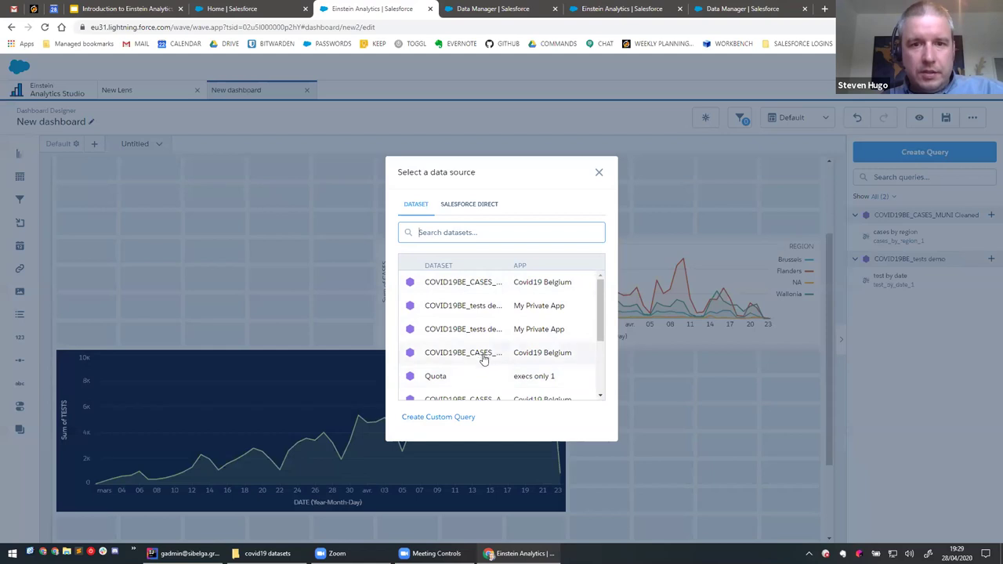
{"action": "scroll", "coordinate": [485, 359], "scroll_direction": "down", "scroll_amount": 2}
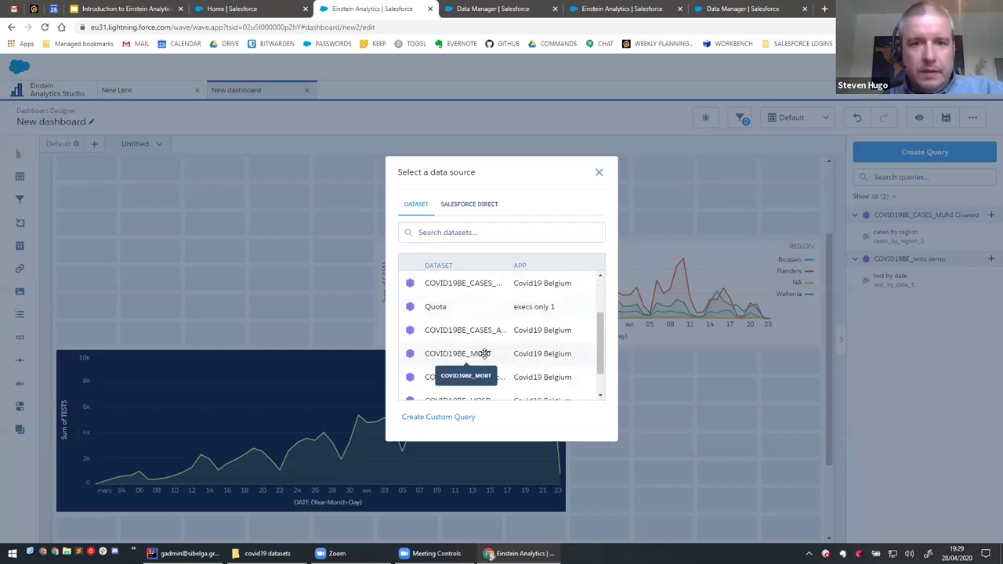
{"action": "left_click", "coordinate": [484, 354]}
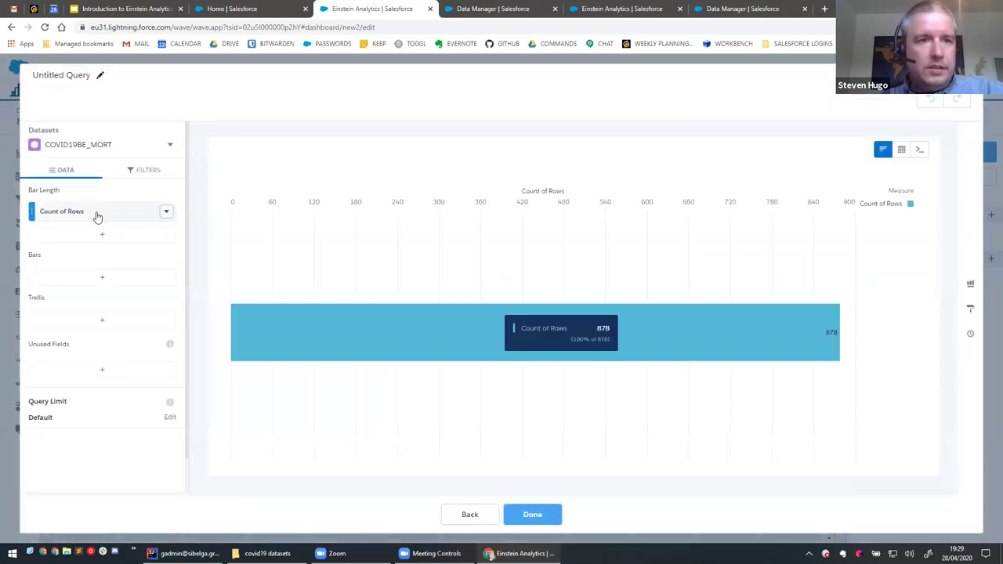
{"action": "left_click", "coordinate": [96, 214]}
{"action": "left_click", "coordinate": [202, 265]}
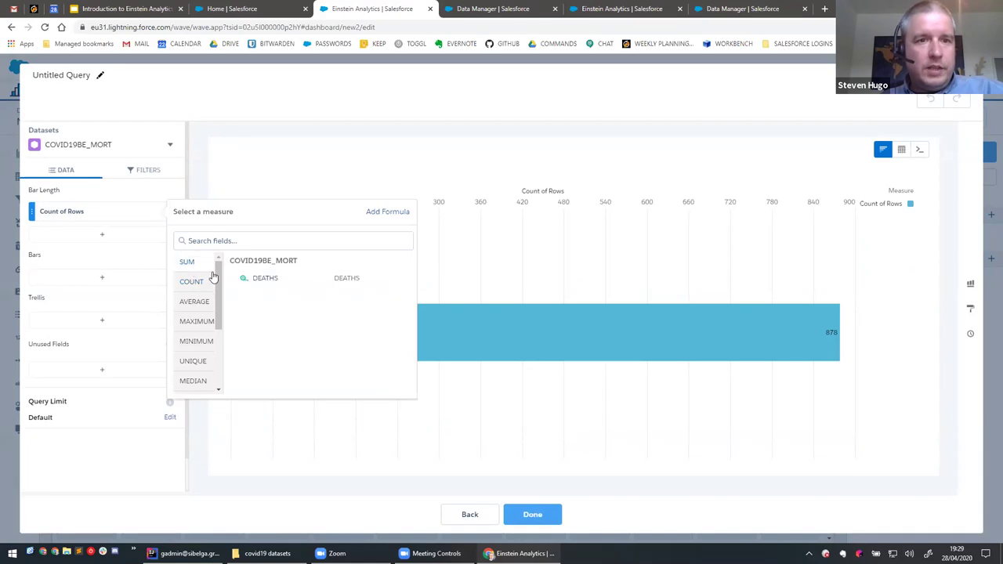
{"action": "left_click", "coordinate": [257, 279]}
Group the deaths chart's bars by DATE at the Year-Month-Day level.
{"action": "left_click", "coordinate": [99, 279]}
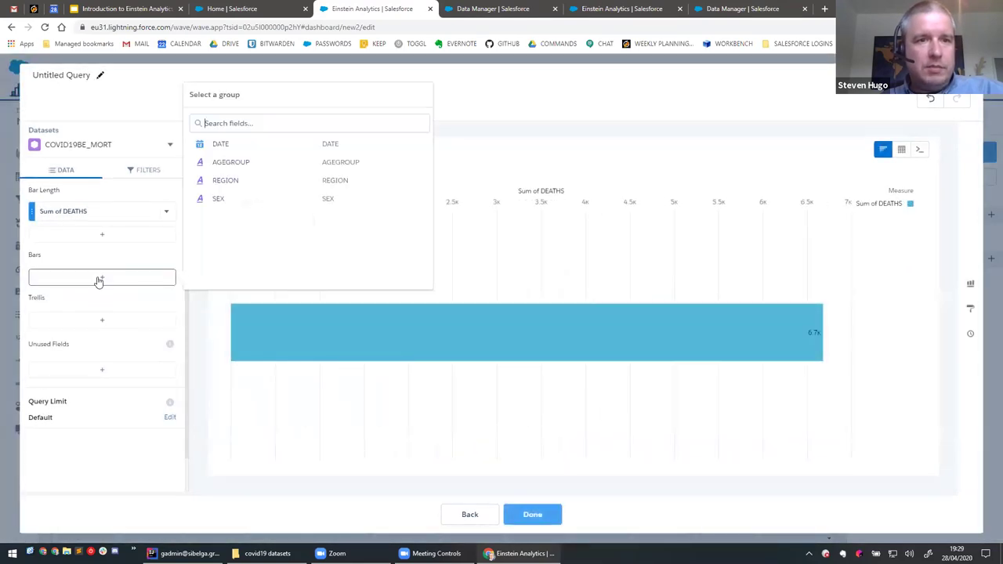
{"action": "left_click", "coordinate": [221, 156]}
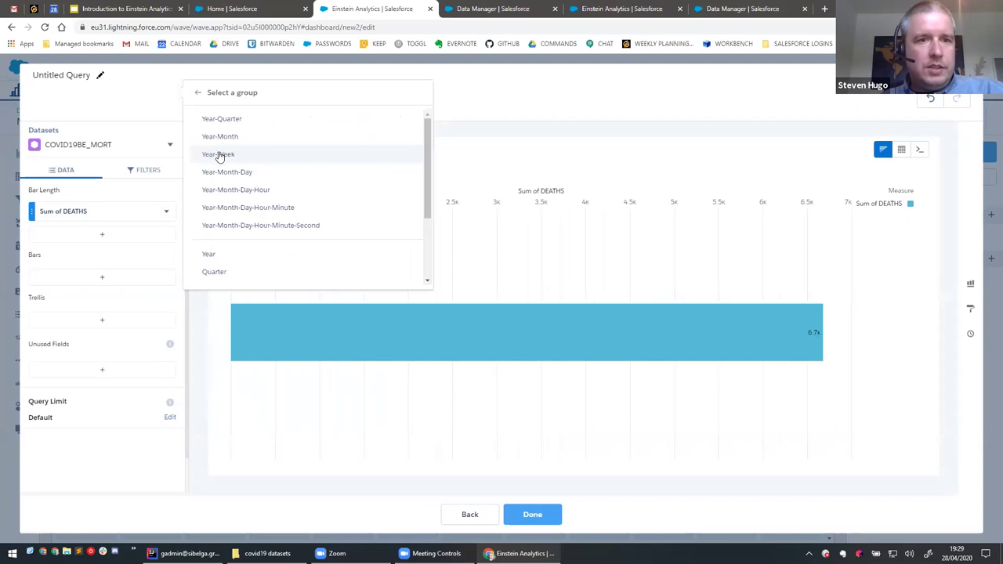
{"action": "left_click", "coordinate": [227, 177]}
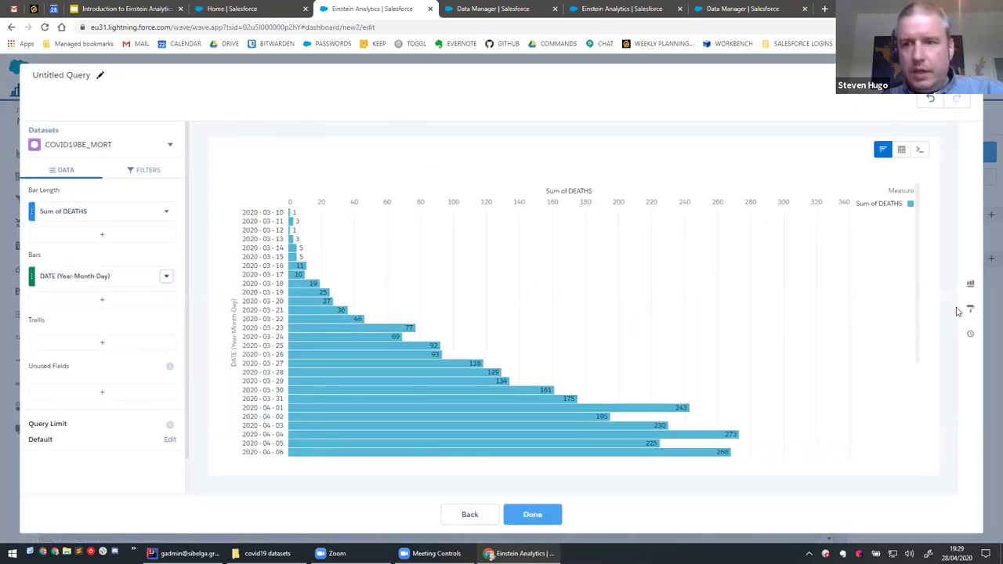
Change the deaths chart to a Timeline with lines split by REGION and finish the query.
{"action": "left_click", "coordinate": [970, 283]}
{"action": "left_click", "coordinate": [826, 361]}
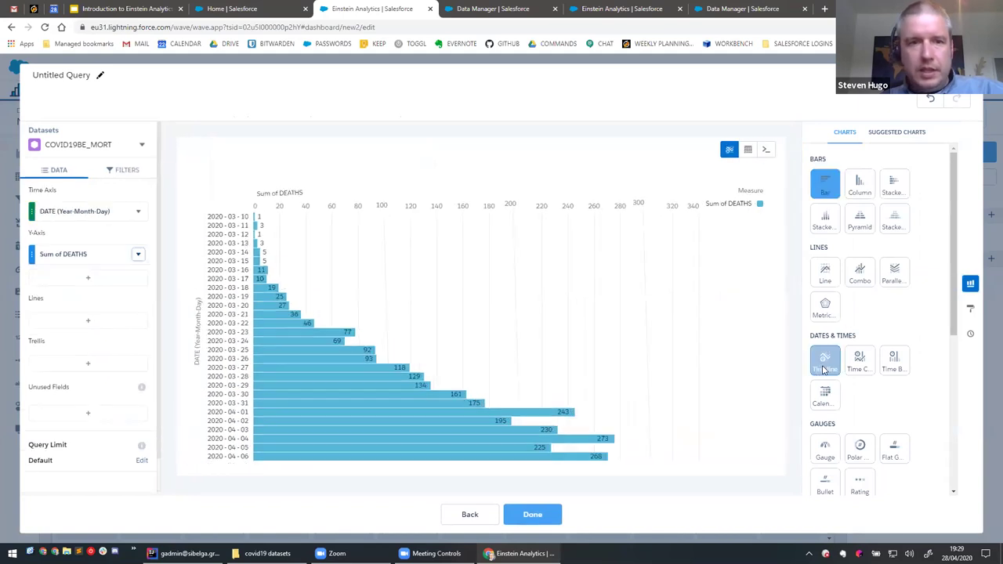
{"action": "left_click", "coordinate": [76, 319]}
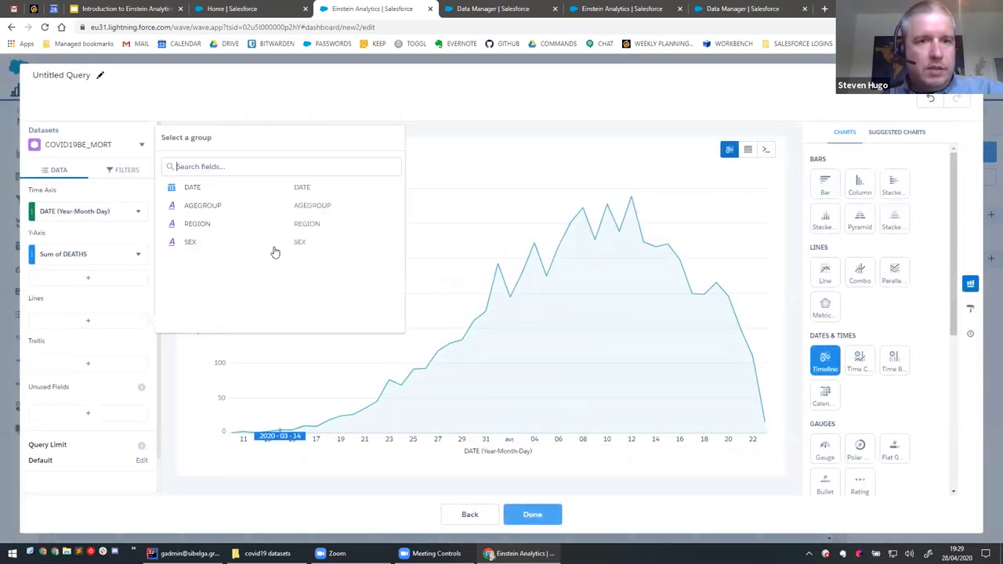
{"action": "left_click", "coordinate": [301, 224]}
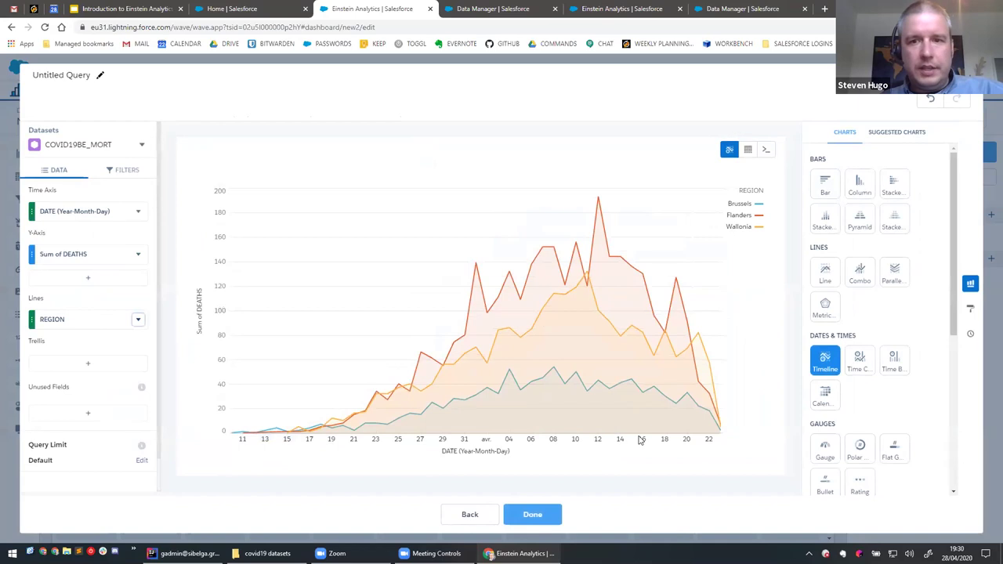
{"action": "left_click", "coordinate": [534, 514]}
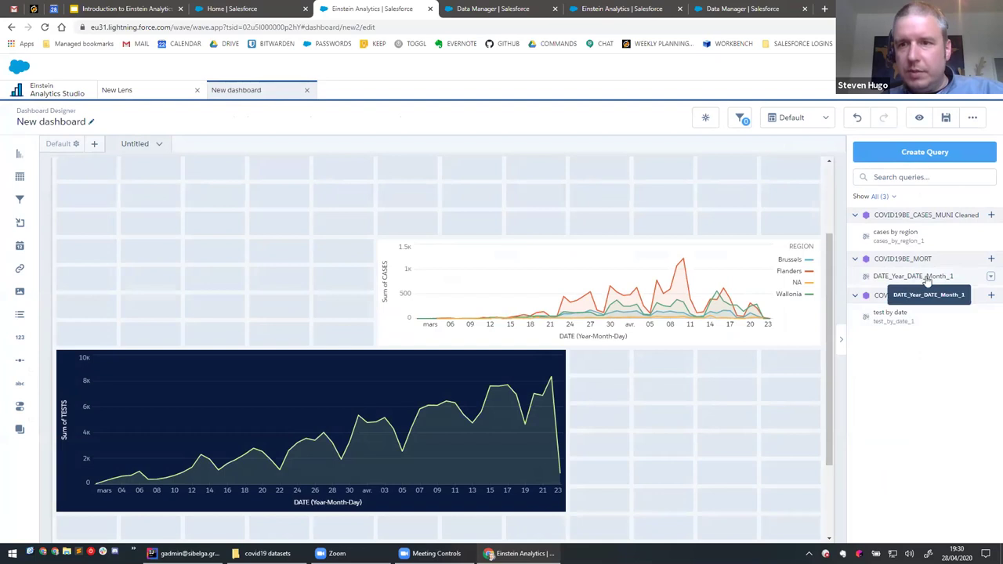
Rename the COVID19BE_MORT query "deaths by region" and update it on the dashboard.
{"action": "left_click", "coordinate": [990, 278]}
{"action": "left_click", "coordinate": [965, 291]}
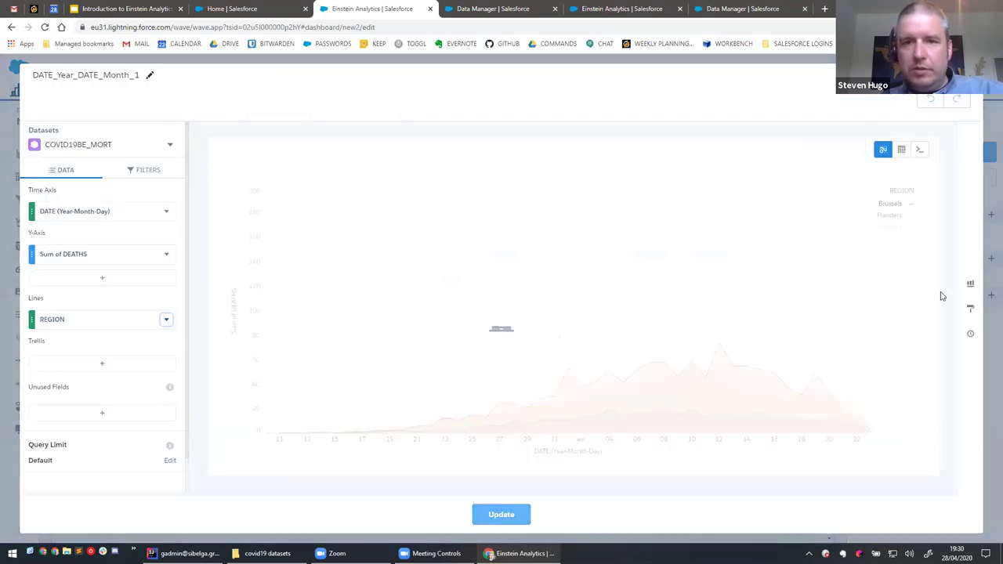
{"action": "left_click", "coordinate": [136, 75]}
{"action": "left_click_drag", "start_coordinate": [150, 78], "coordinate": [2, 76]}
{"action": "type", "text": "deaths by region"}
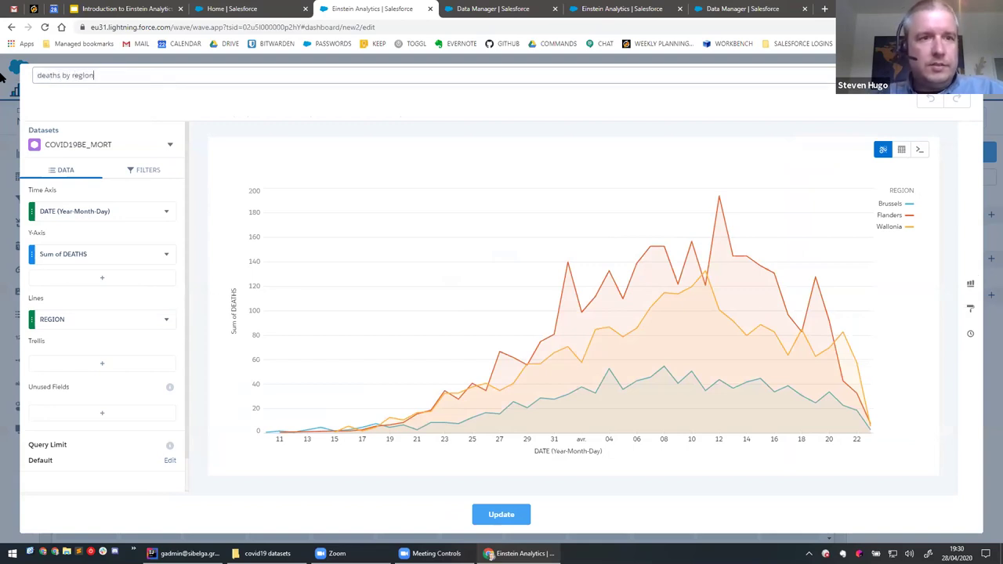
{"action": "left_click", "coordinate": [496, 514]}
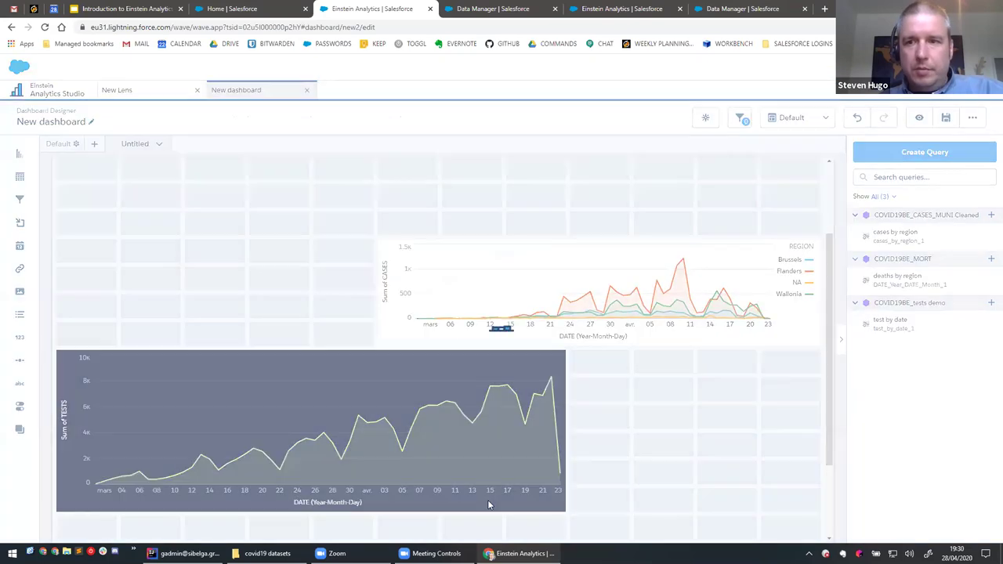
Place the "deaths by region" query above the tests chart's left end, and narrow it and the cases chart to 4 columns each.
{"action": "left_click_drag", "start_coordinate": [885, 290], "coordinate": [351, 343]}
{"action": "left_click_drag", "start_coordinate": [385, 296], "coordinate": [511, 303]}
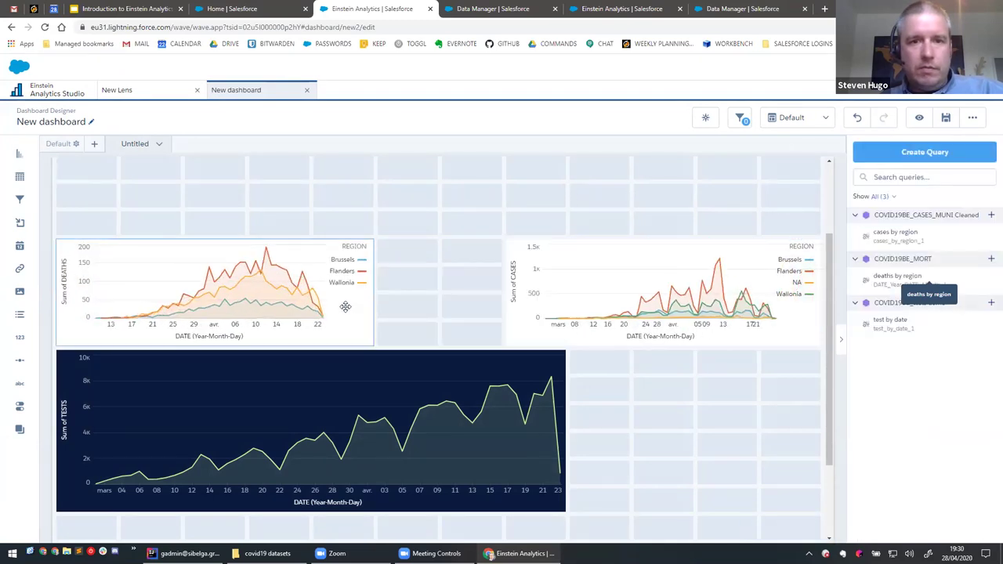
{"action": "left_click", "coordinate": [369, 300]}
{"action": "left_click_drag", "start_coordinate": [370, 293], "coordinate": [312, 291]}
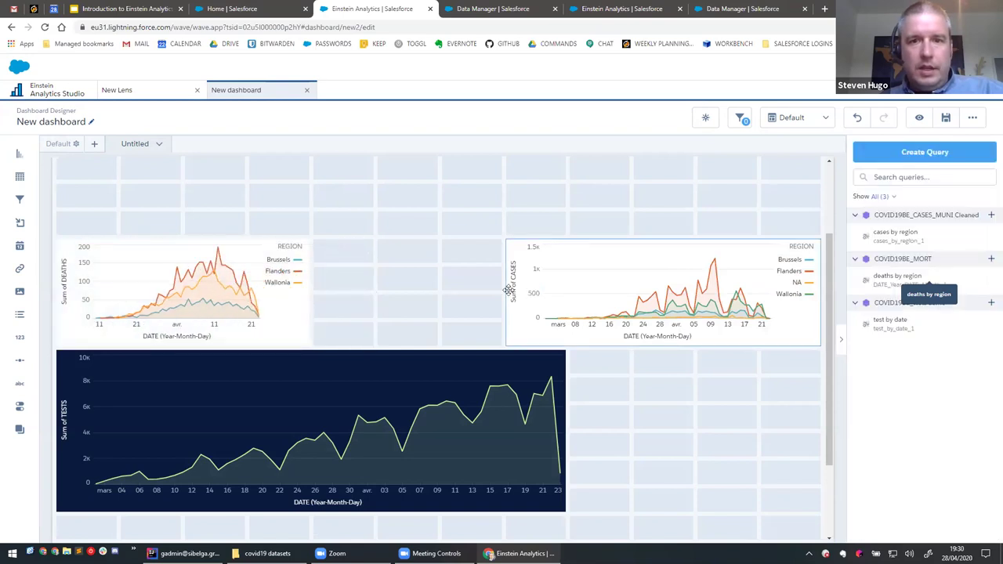
{"action": "left_click", "coordinate": [509, 289]}
{"action": "left_click_drag", "start_coordinate": [506, 291], "coordinate": [571, 294]}
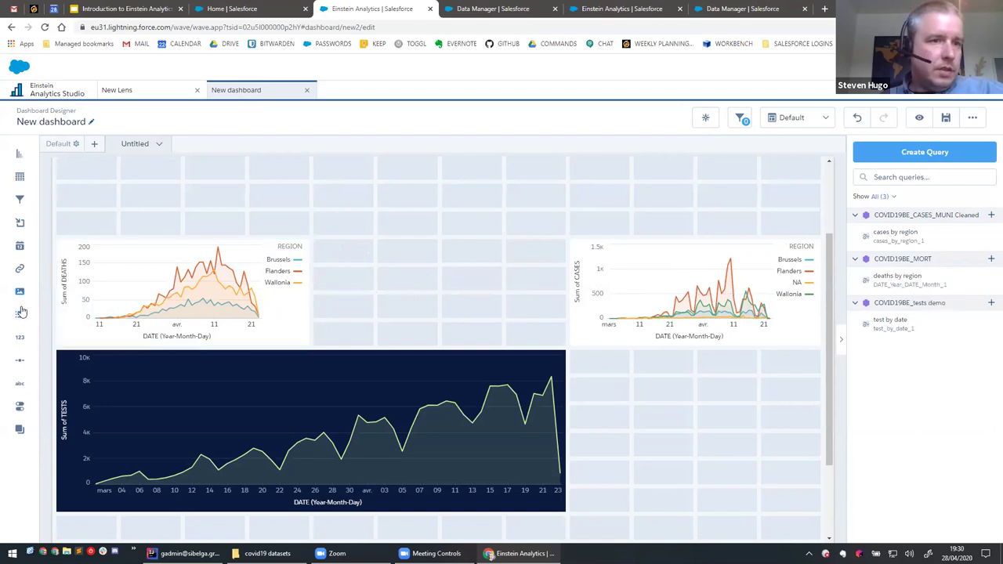
Add a filter widget directly above the deaths chart and another above the cases chart, each widened to 4 columns.
{"action": "left_click_drag", "start_coordinate": [125, 235], "coordinate": [98, 230]}
{"action": "left_click_drag", "start_coordinate": [179, 224], "coordinate": [290, 227]}
{"action": "left_click", "coordinate": [313, 233]}
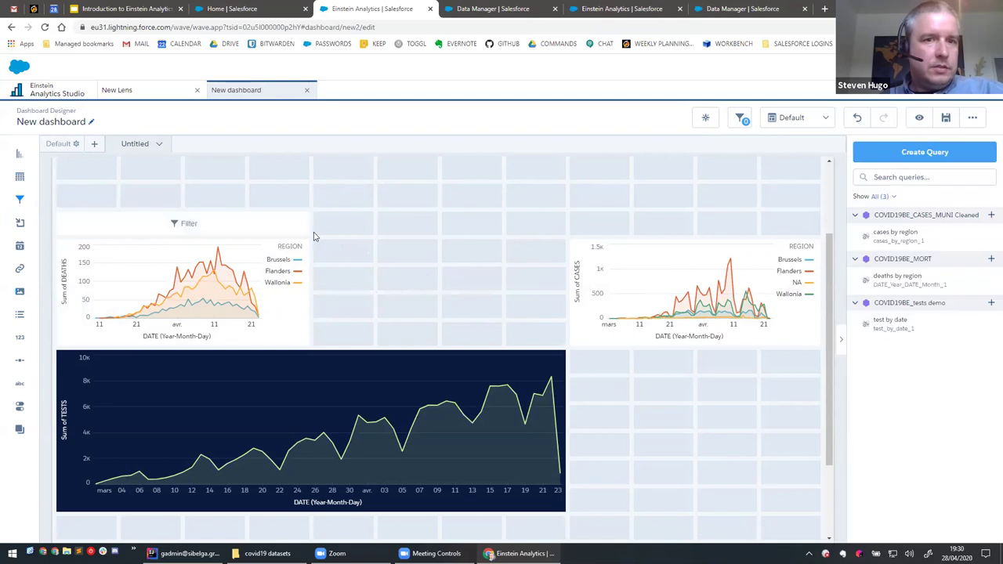
{"action": "left_click_drag", "start_coordinate": [22, 200], "coordinate": [627, 230]}
{"action": "left_click_drag", "start_coordinate": [693, 224], "coordinate": [799, 228]}
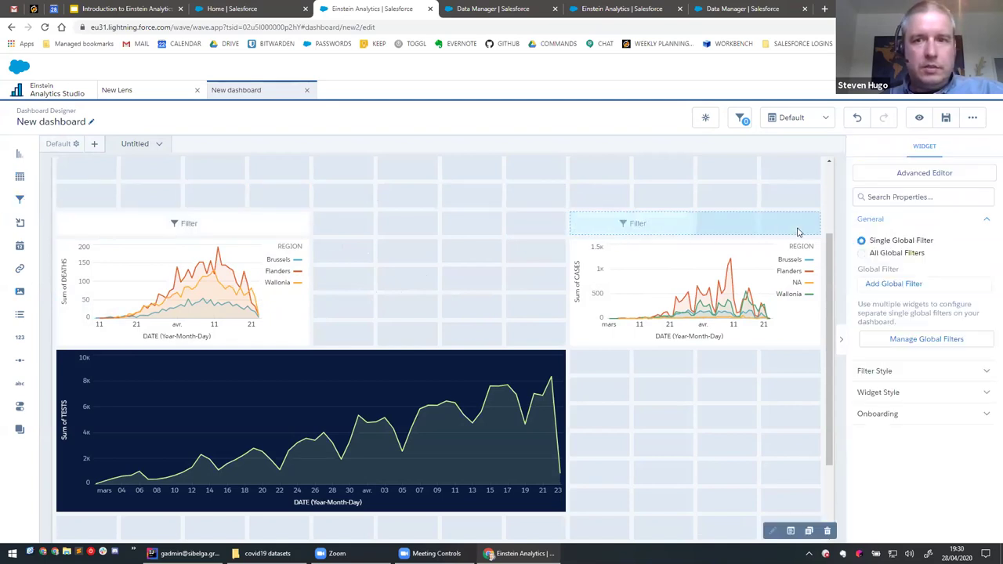
{"action": "left_click", "coordinate": [439, 227]}
Configure the filter above the deaths chart to use the REGION field of the COVID19BE_MORT dataset.
{"action": "left_click", "coordinate": [182, 224]}
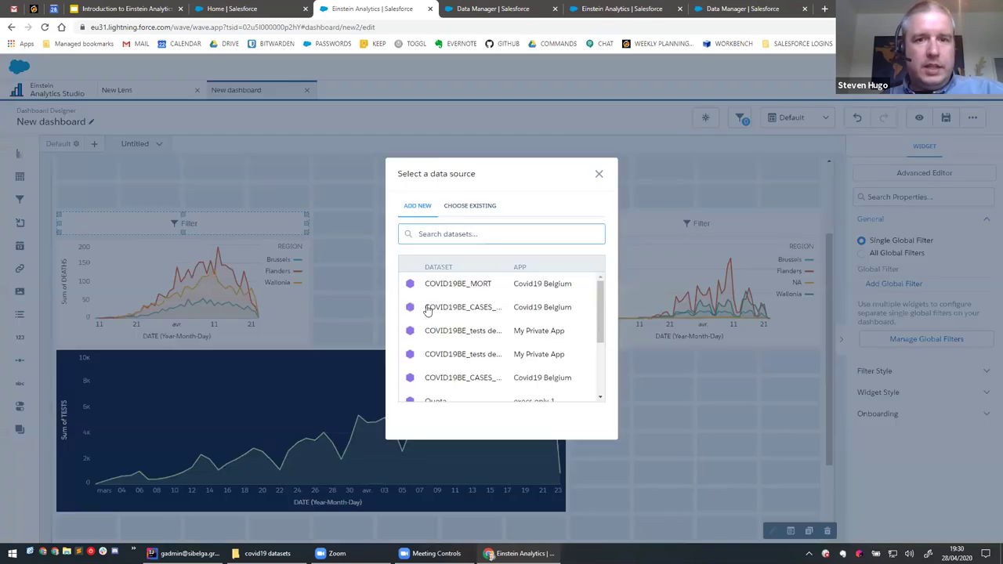
{"action": "left_click", "coordinate": [466, 288]}
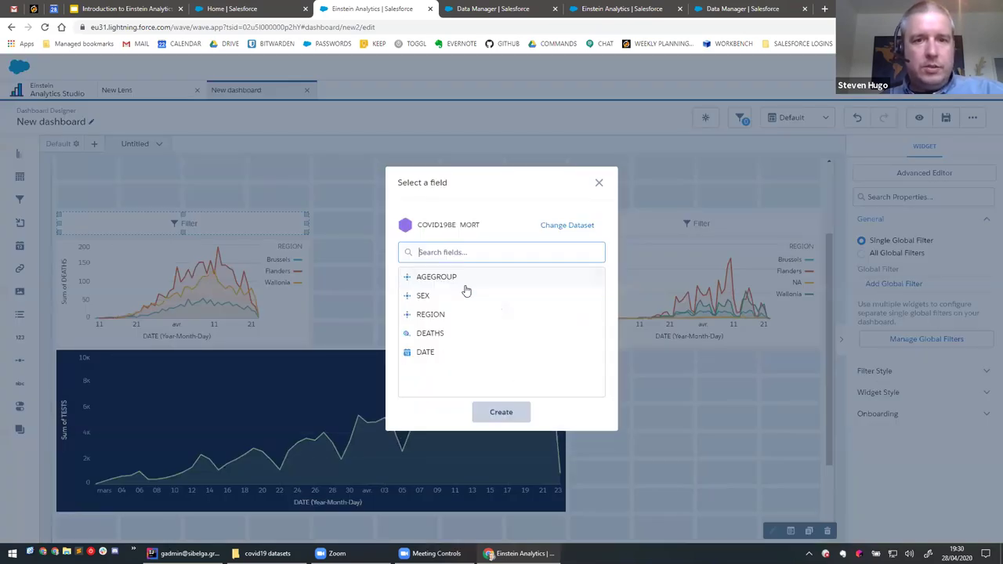
{"action": "left_click", "coordinate": [436, 317]}
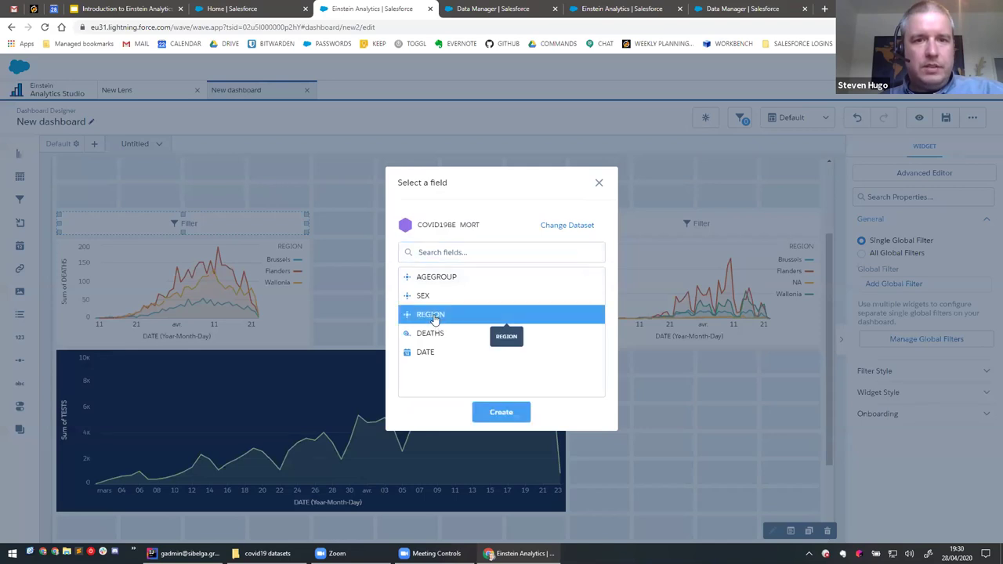
{"action": "left_click", "coordinate": [499, 415]}
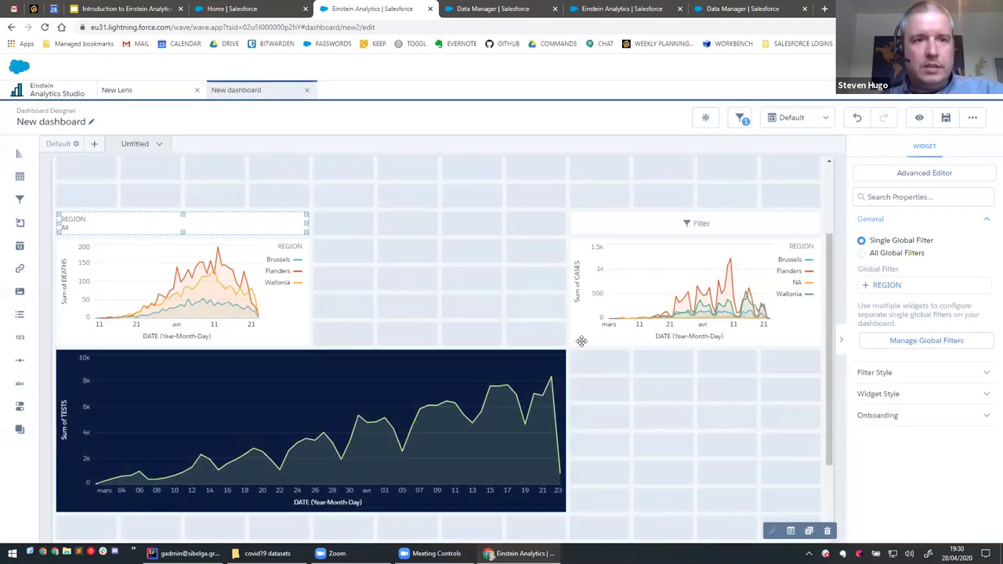
Configure the filter above the cases chart to use the DATE field of the COVID19BE_CASES_MUNI Cleaned dataset.
{"action": "left_click", "coordinate": [696, 221]}
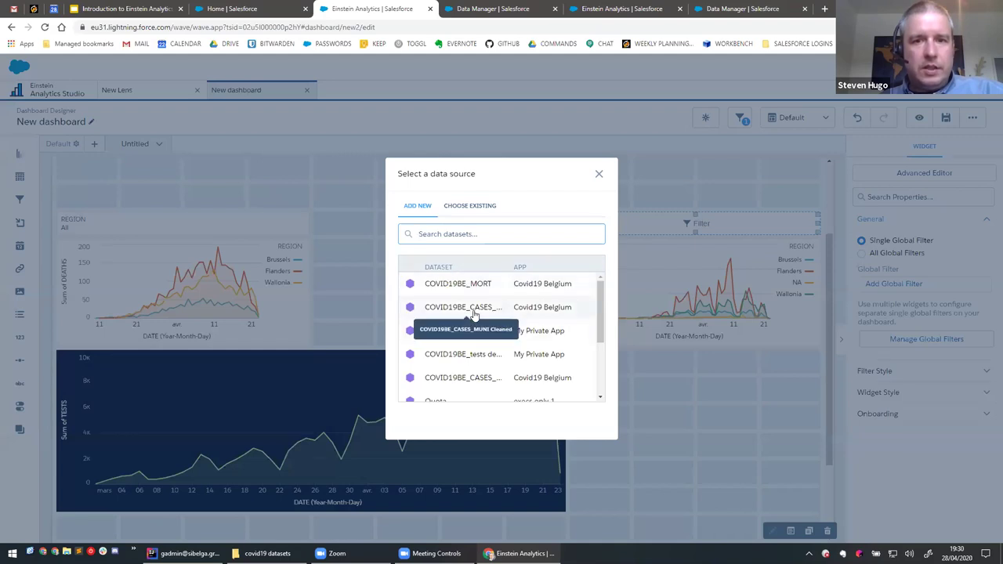
{"action": "left_click", "coordinate": [474, 308]}
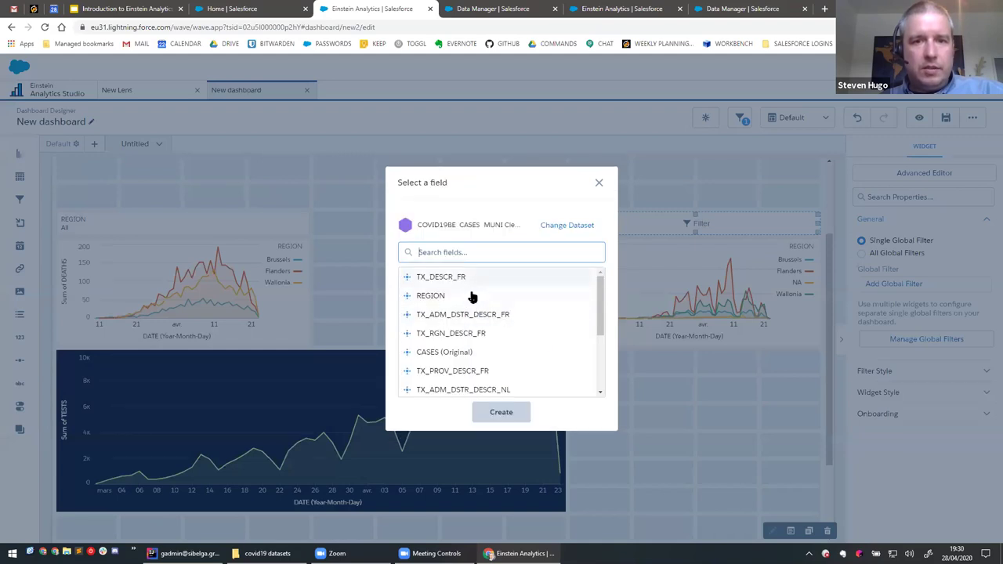
{"action": "left_click_drag", "start_coordinate": [600, 316], "coordinate": [600, 367]}
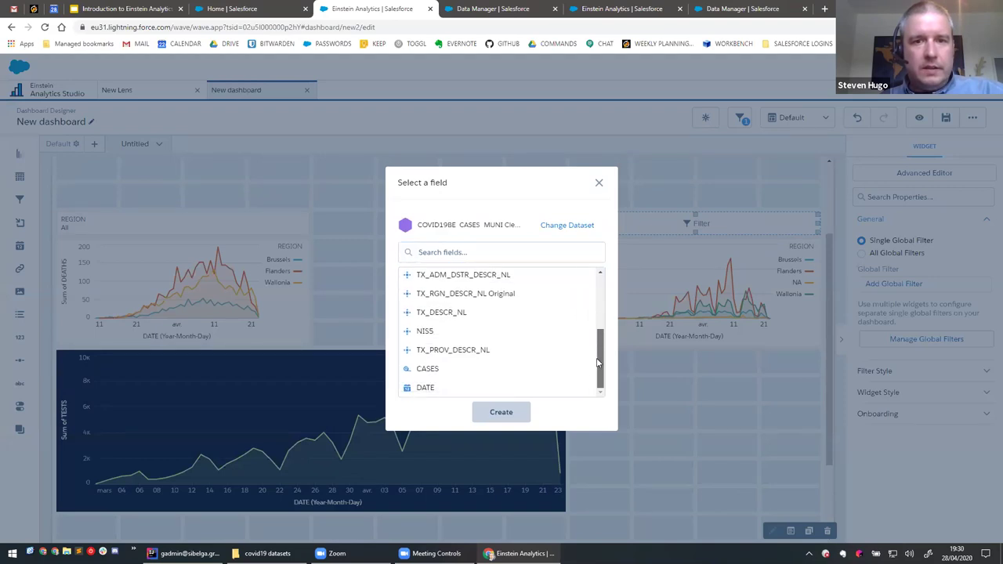
{"action": "left_click", "coordinate": [429, 388]}
{"action": "left_click", "coordinate": [500, 412]}
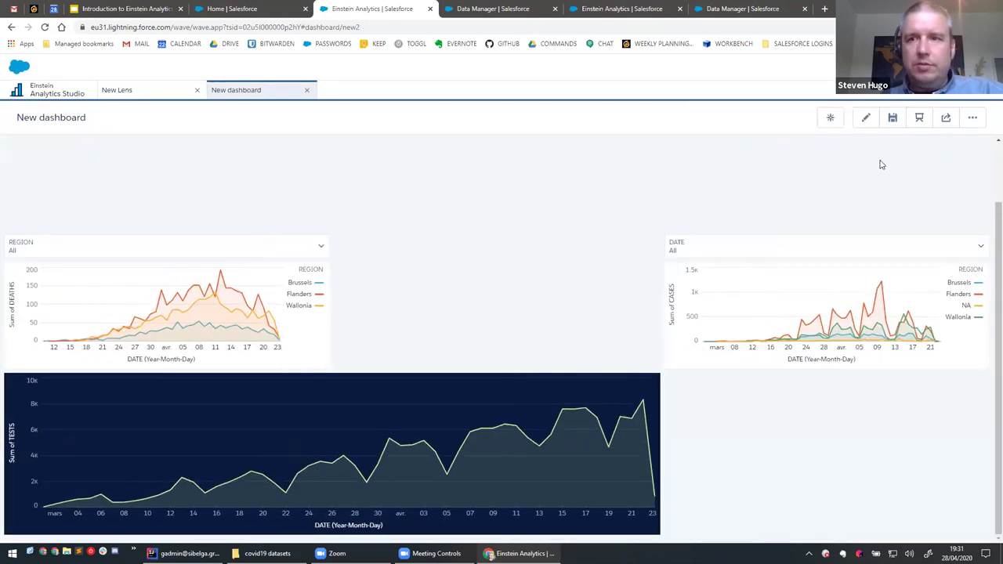
Test the REGION filter in the dashboard preview by applying Brussels.
{"action": "left_click", "coordinate": [315, 248]}
{"action": "left_click", "coordinate": [47, 374]}
{"action": "left_click", "coordinate": [135, 466]}
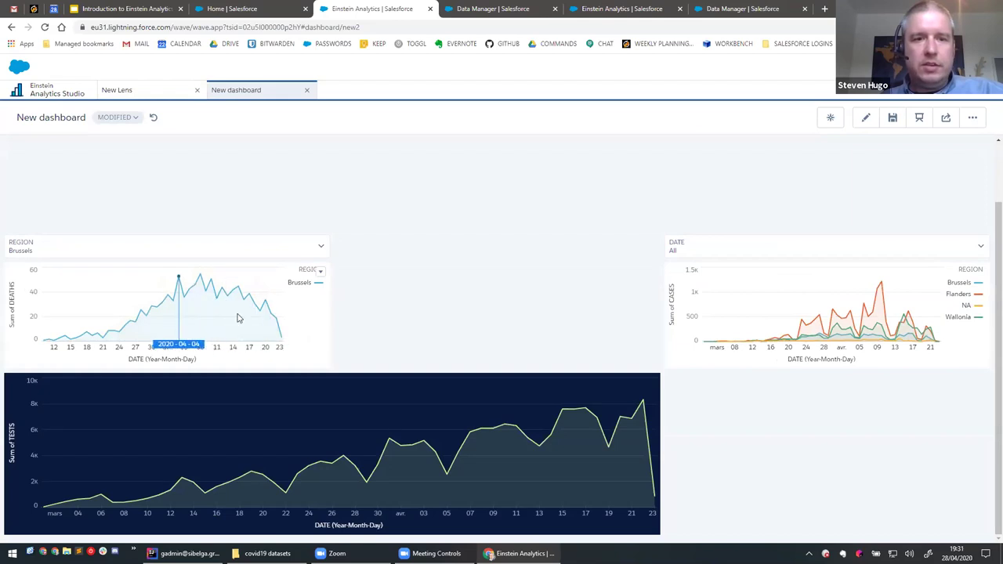
Test the DATE filter above the cases chart by applying Last 30 Days.
{"action": "left_click", "coordinate": [867, 250]}
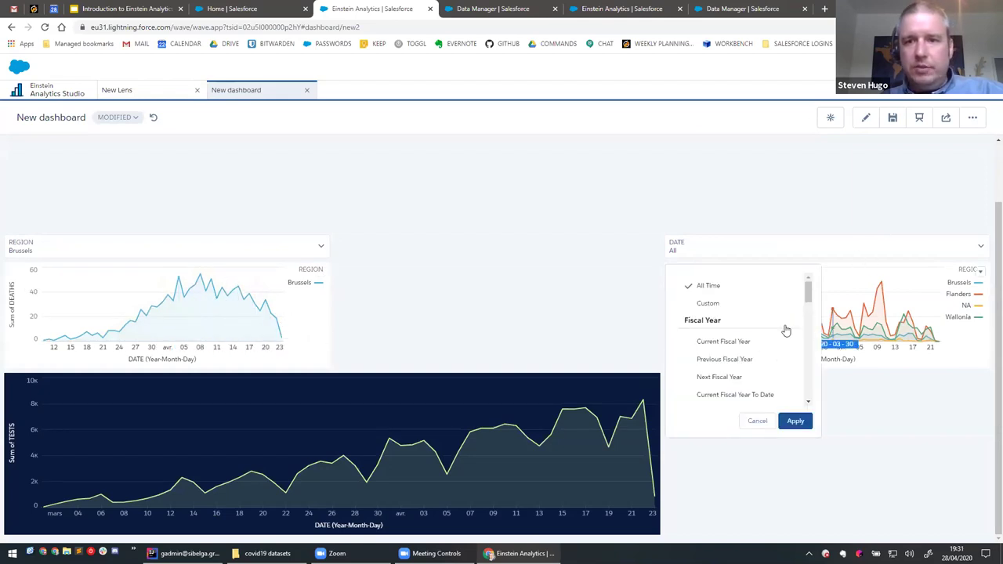
{"action": "left_click_drag", "start_coordinate": [810, 297], "coordinate": [814, 392]}
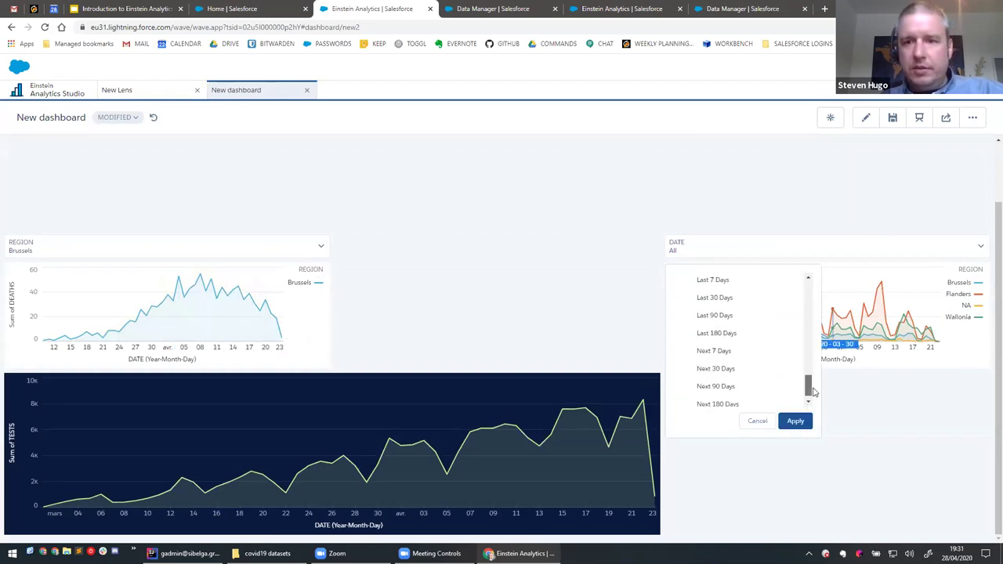
{"action": "left_click", "coordinate": [742, 299]}
{"action": "left_click", "coordinate": [796, 421]}
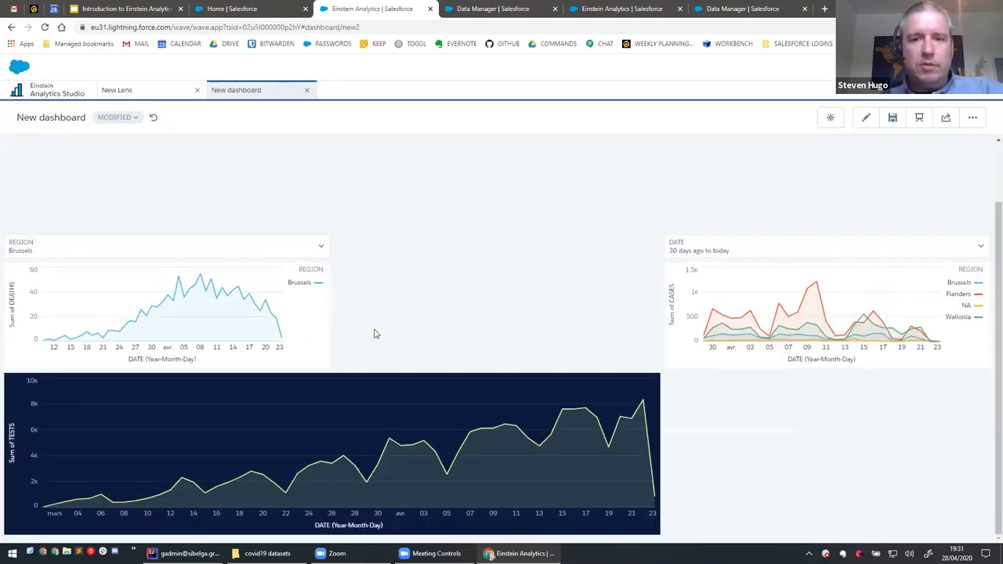
Return to editing the dashboard and start a data source connection named "regiuon" with the REGION field of COVID19BE_MORT as first source.
{"action": "left_click", "coordinate": [865, 119]}
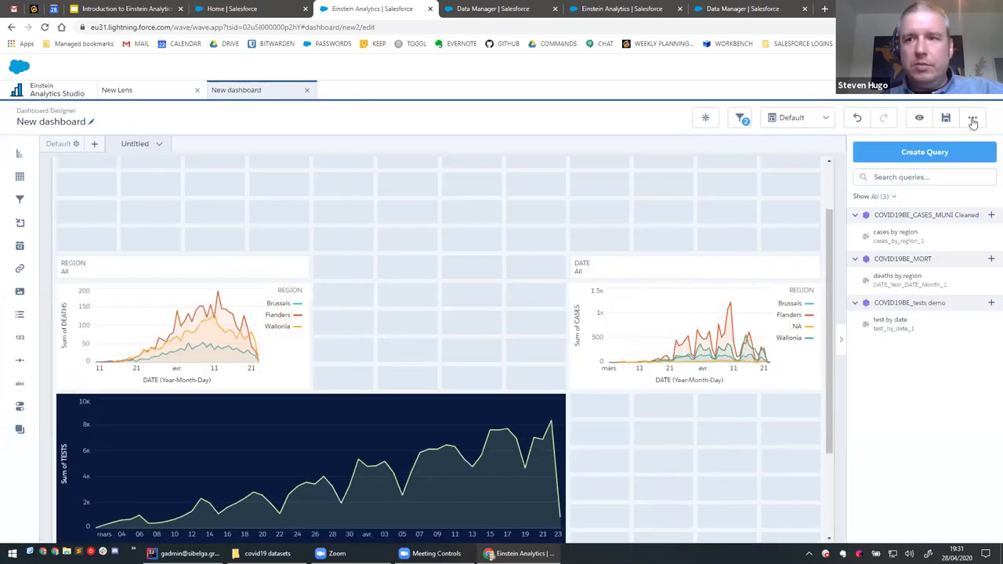
{"action": "left_click", "coordinate": [973, 119]}
{"action": "left_click", "coordinate": [945, 182]}
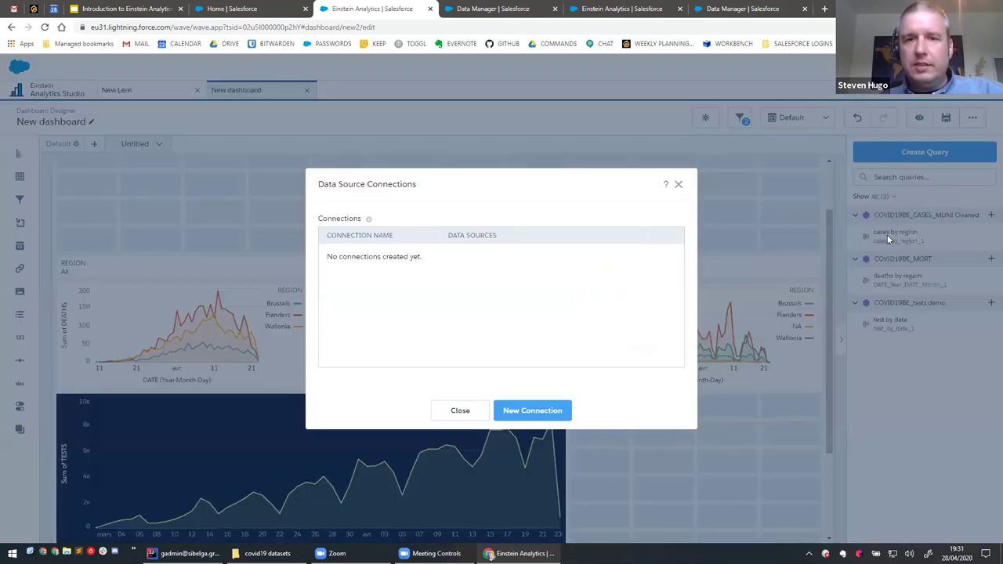
{"action": "left_click", "coordinate": [527, 410]}
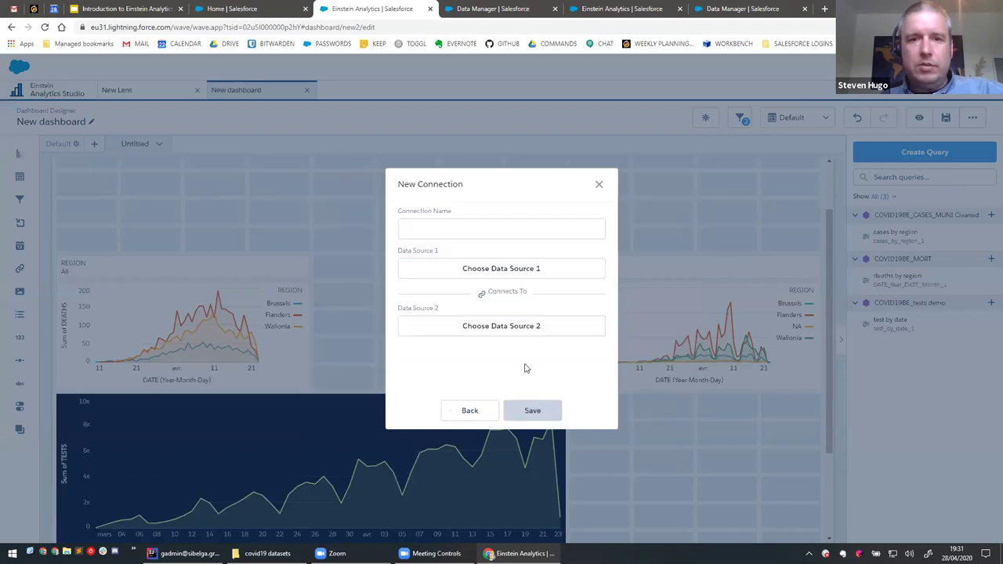
{"action": "left_click", "coordinate": [500, 234]}
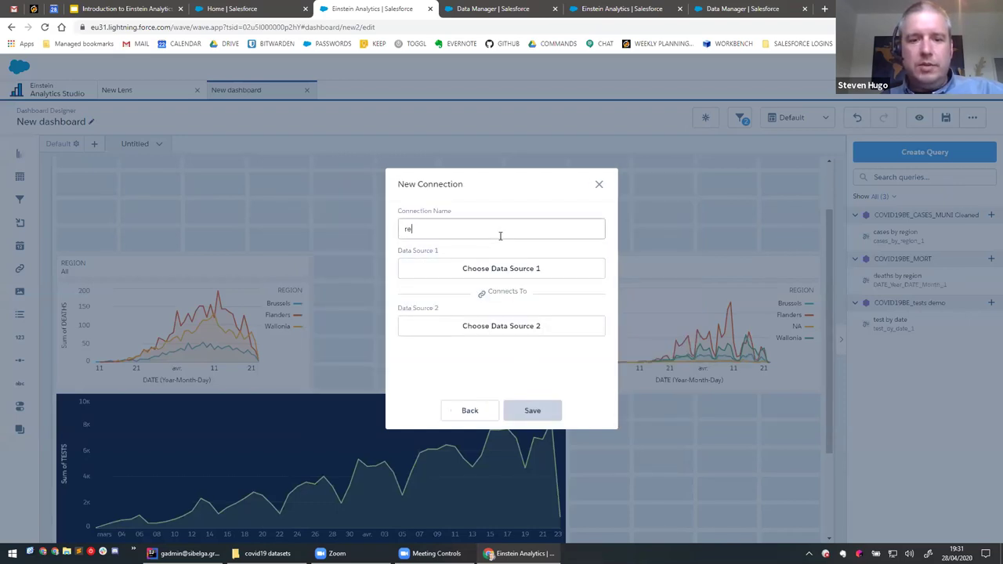
{"action": "left_click", "coordinate": [491, 269]}
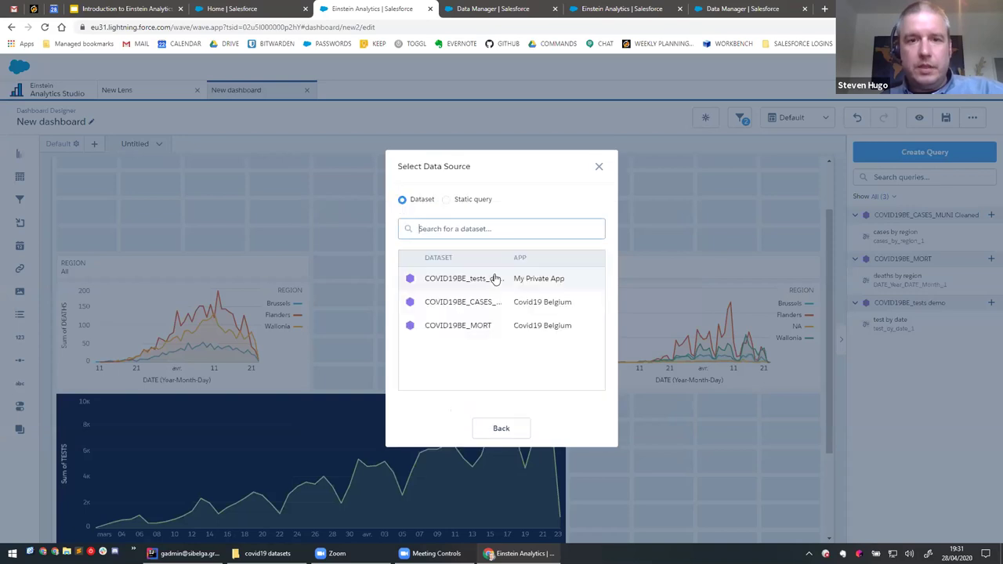
{"action": "left_click", "coordinate": [486, 329]}
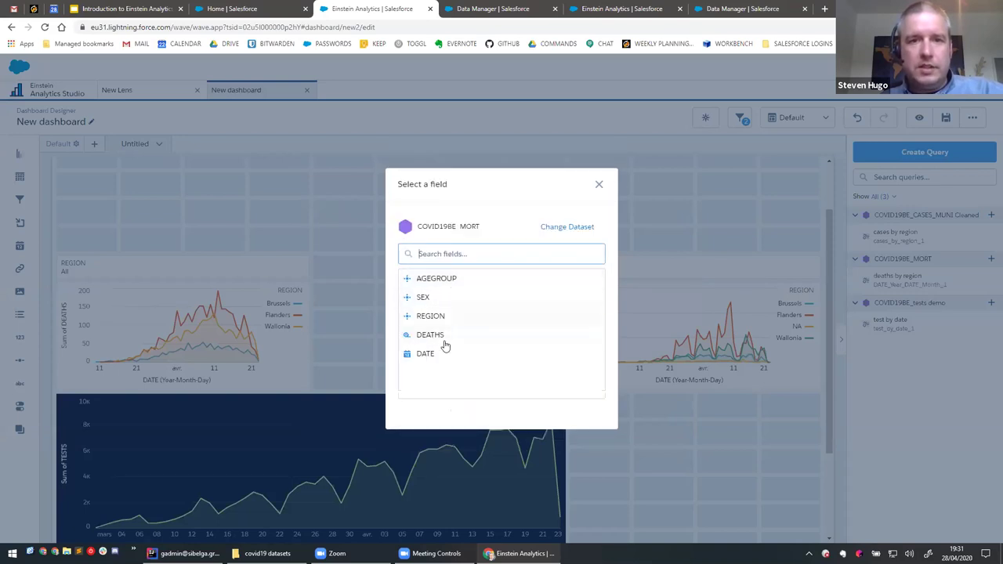
{"action": "left_click", "coordinate": [439, 318]}
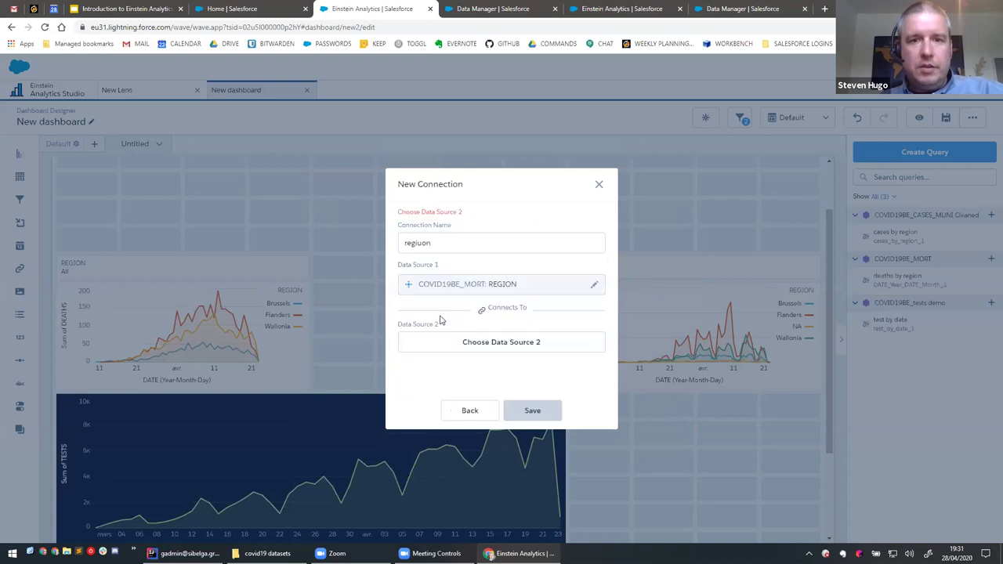
Set the REGION field of COVID19BE_CASES_MUNI Cleaned as the connection's second data source and save the connection.
{"action": "left_click", "coordinate": [499, 345]}
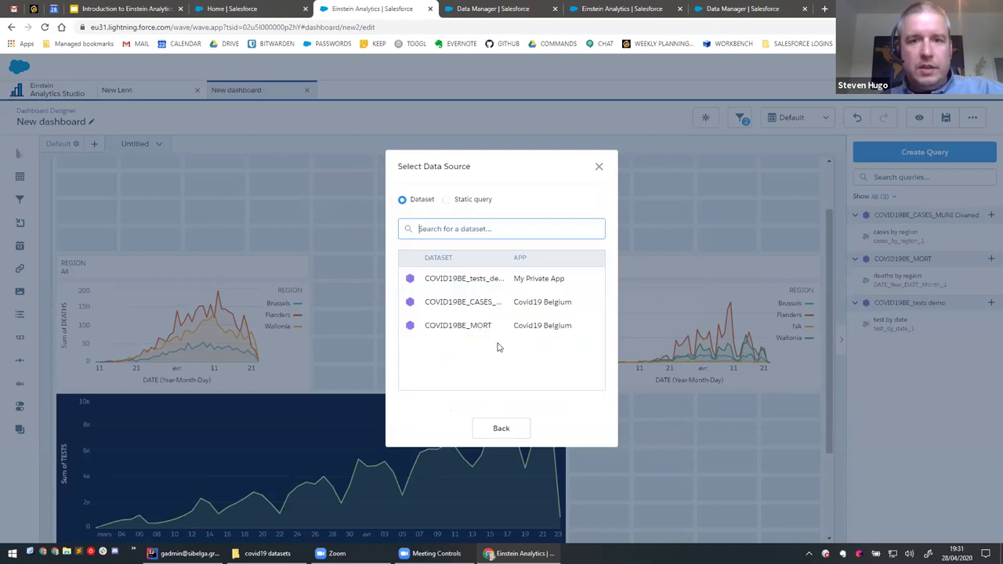
{"action": "left_click", "coordinate": [488, 304]}
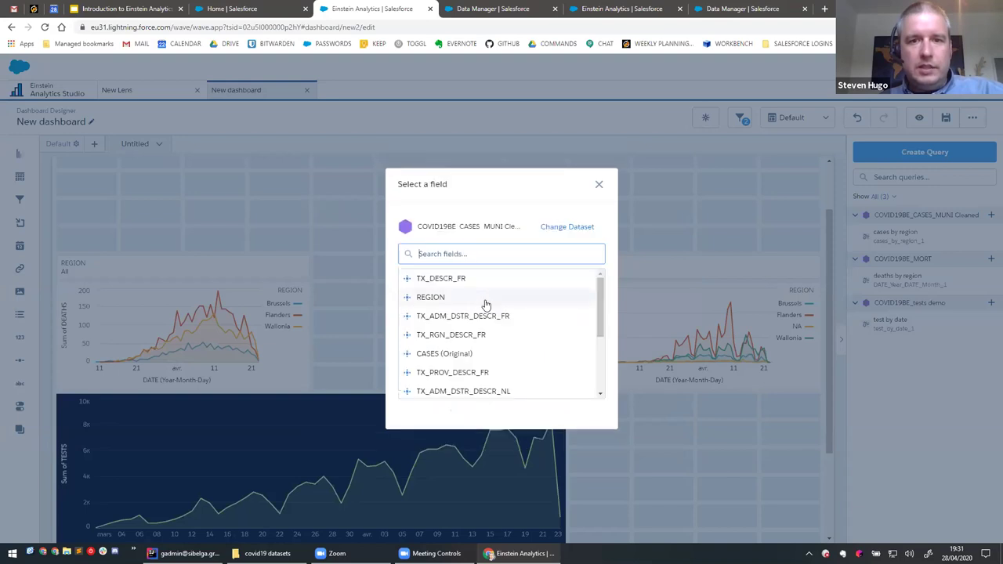
{"action": "left_click", "coordinate": [439, 299]}
{"action": "left_click", "coordinate": [530, 411]}
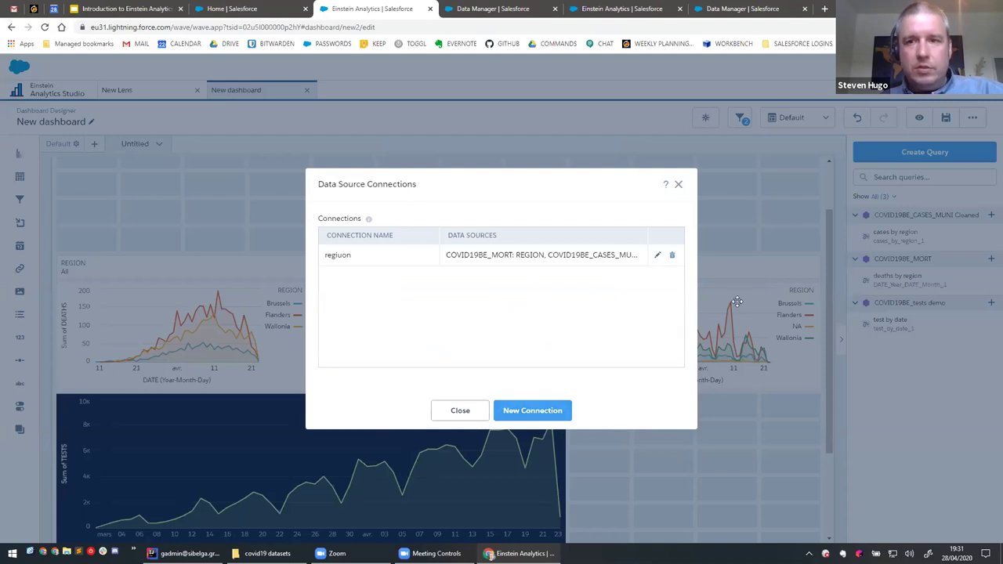
{"action": "key", "text": "Escape"}
Test the region connection in the dashboard preview by applying Brussels in the REGION filter.
{"action": "left_click", "coordinate": [920, 119]}
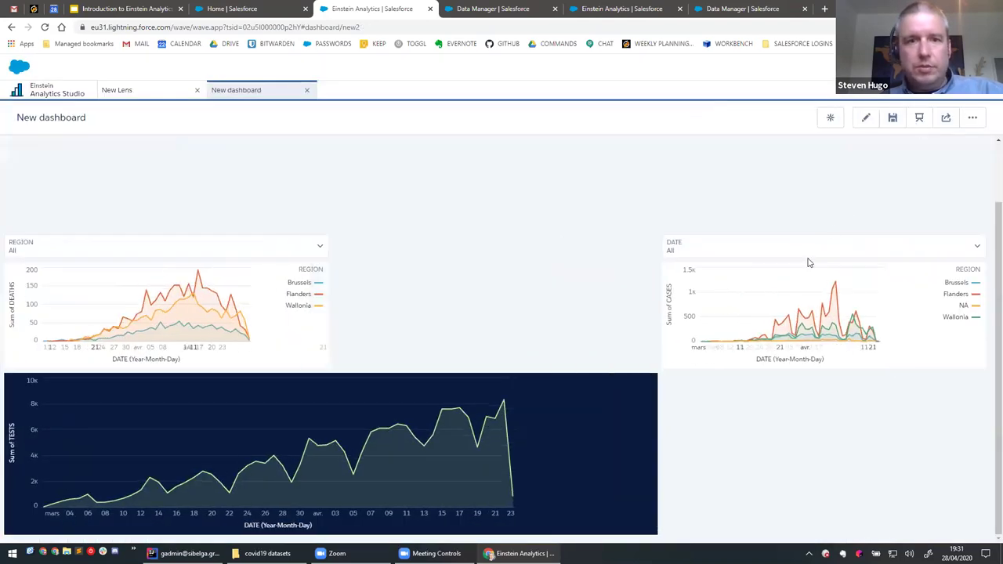
{"action": "left_click", "coordinate": [289, 252]}
{"action": "left_click", "coordinate": [61, 374]}
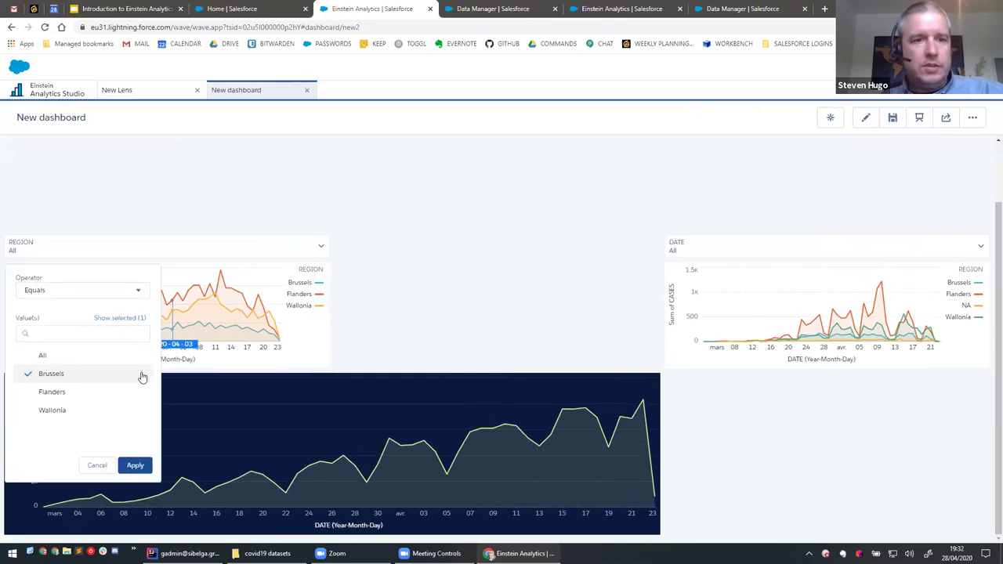
{"action": "left_click", "coordinate": [135, 465]}
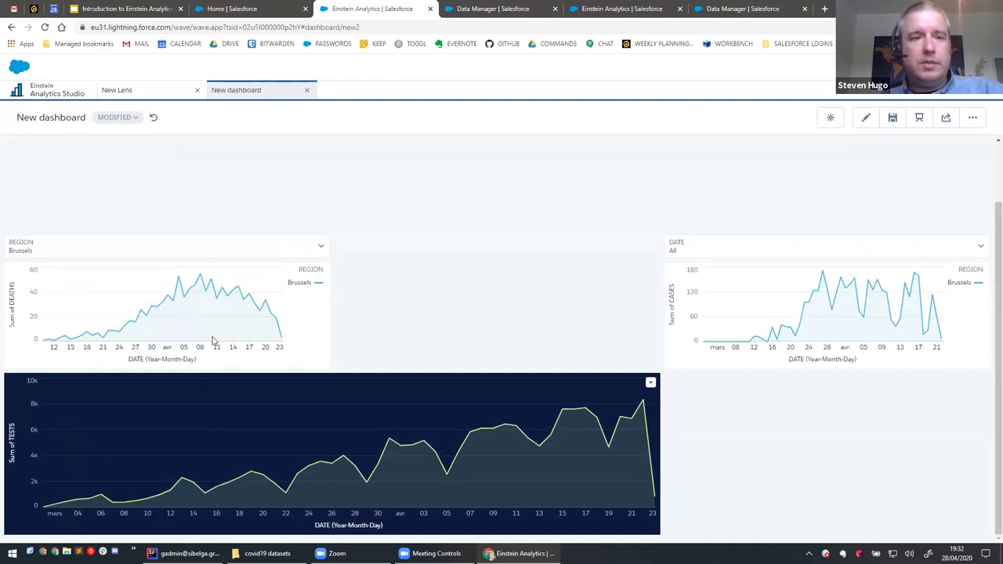
Return to editing and start a second data source connection named "date" with the DATE field of COVID19BE_MORT as first source.
{"action": "left_click", "coordinate": [866, 117]}
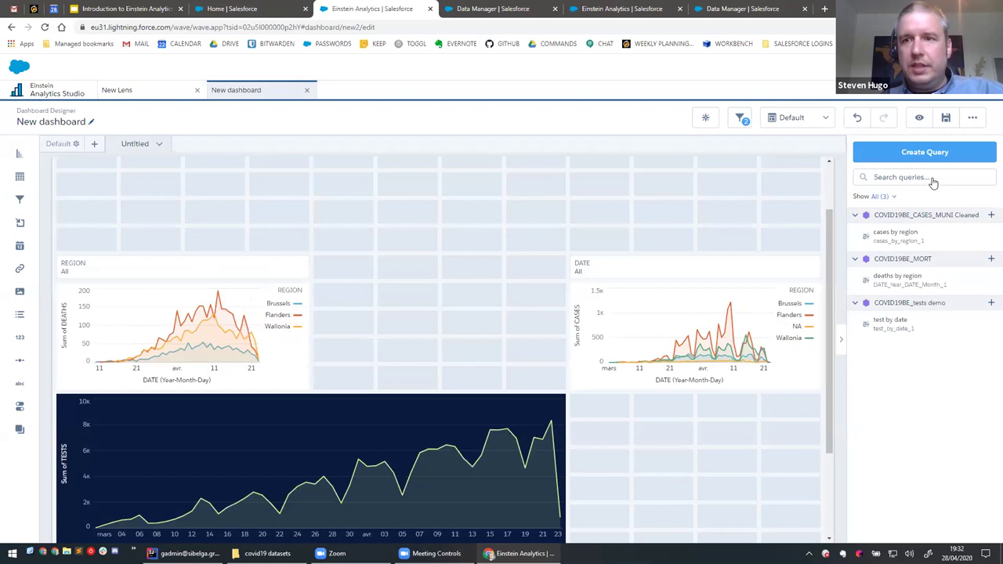
{"action": "left_click", "coordinate": [971, 121]}
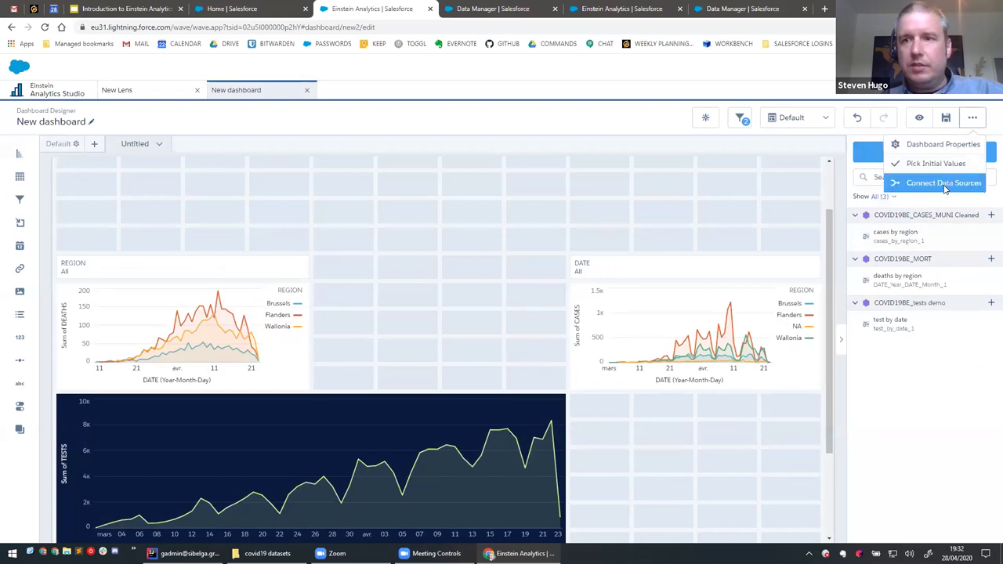
{"action": "left_click", "coordinate": [945, 186]}
{"action": "left_click", "coordinate": [501, 414]}
{"action": "type", "text": "data"}
{"action": "left_click", "coordinate": [494, 268]}
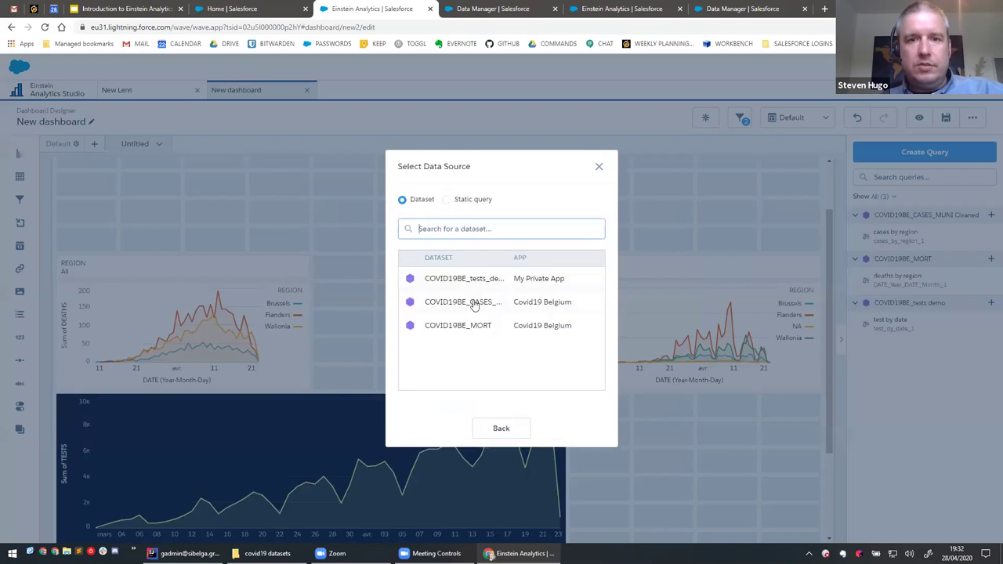
{"action": "left_click", "coordinate": [471, 332]}
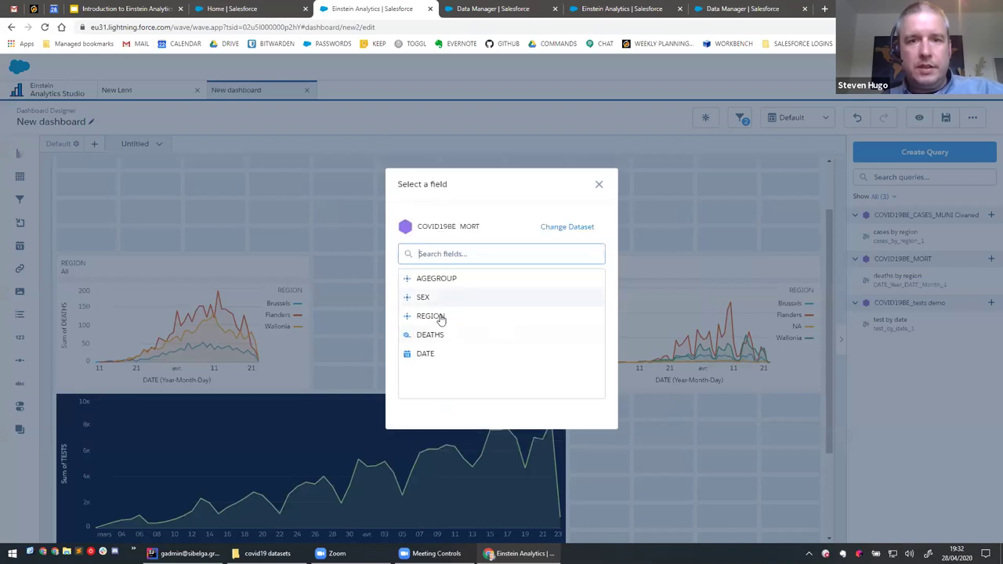
{"action": "left_click", "coordinate": [432, 353]}
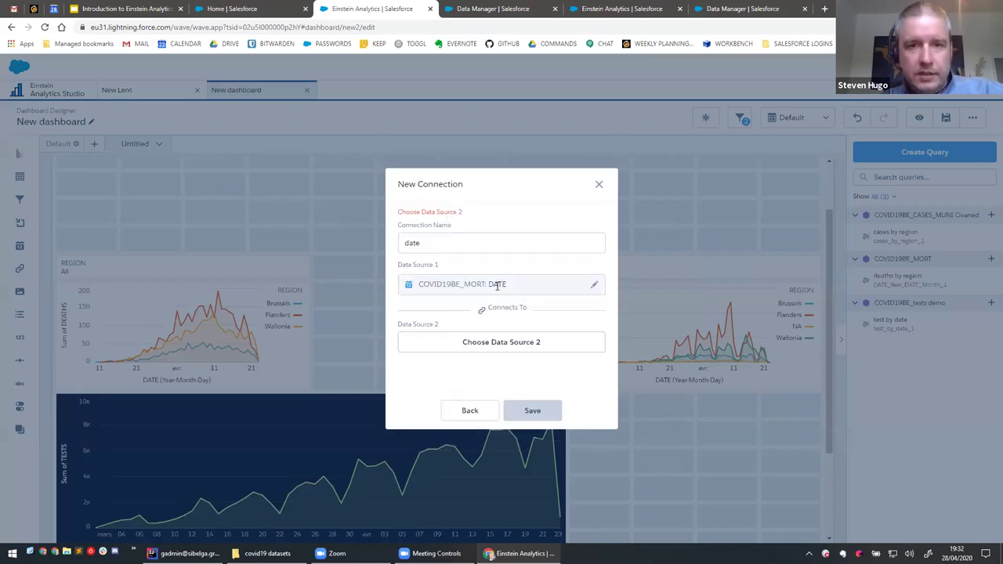
Set the DATE field of COVID19BE_CASES_MUNI_Cleaned as the date connection's second data source and save the connection.
{"action": "left_click", "coordinate": [494, 346]}
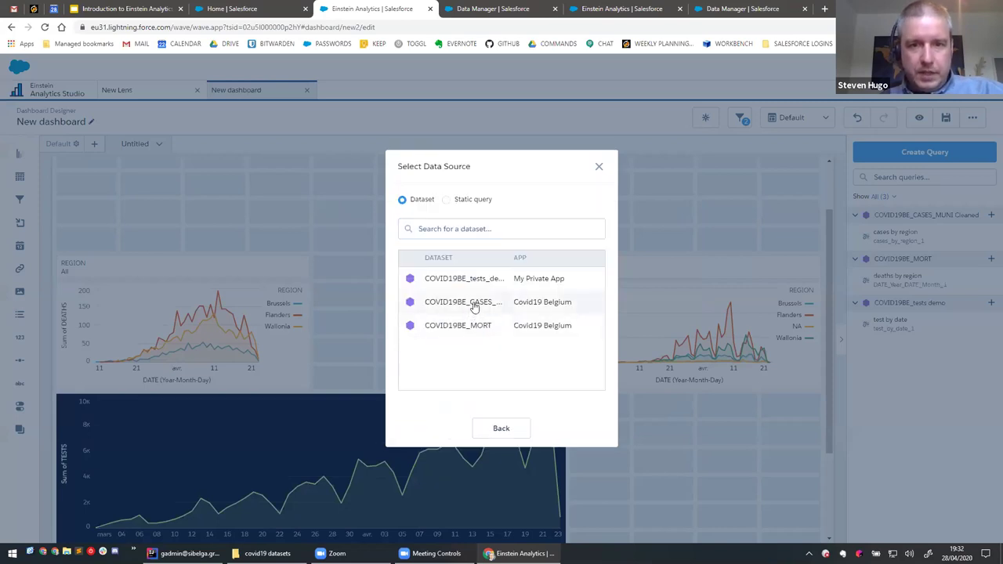
{"action": "left_click", "coordinate": [473, 305]}
{"action": "scroll", "coordinate": [460, 340], "scroll_direction": "down", "scroll_amount": 5}
{"action": "left_click", "coordinate": [448, 386]}
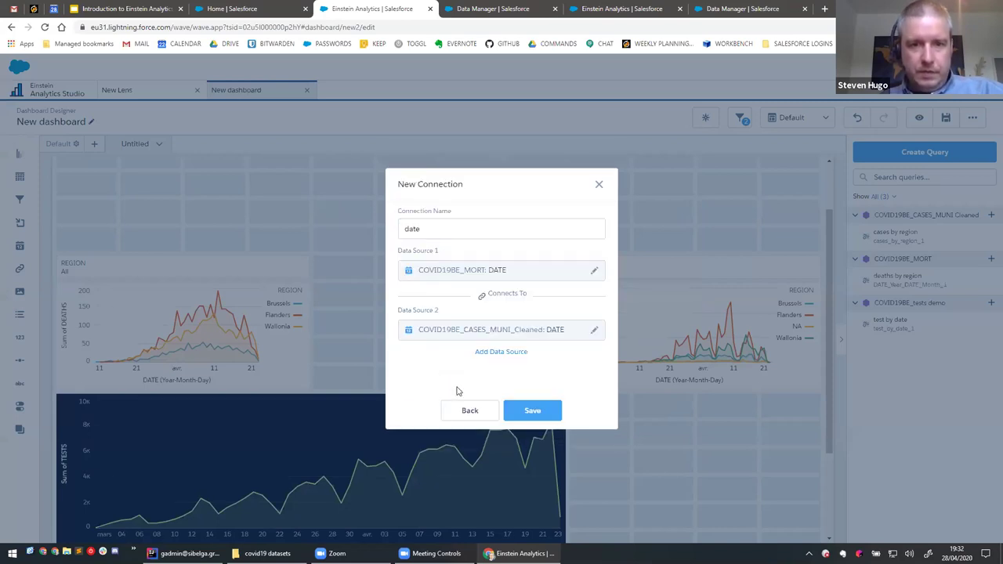
{"action": "left_click", "coordinate": [532, 412]}
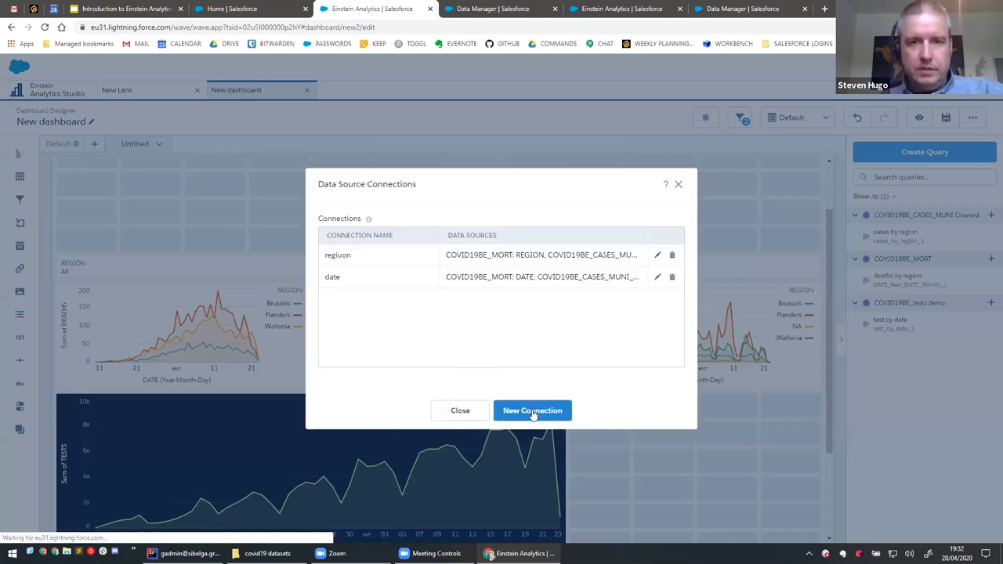
{"action": "left_click", "coordinate": [461, 410]}
Test the date connection in the dashboard preview by applying Last 30 Days in the DATE filter.
{"action": "left_click", "coordinate": [917, 119]}
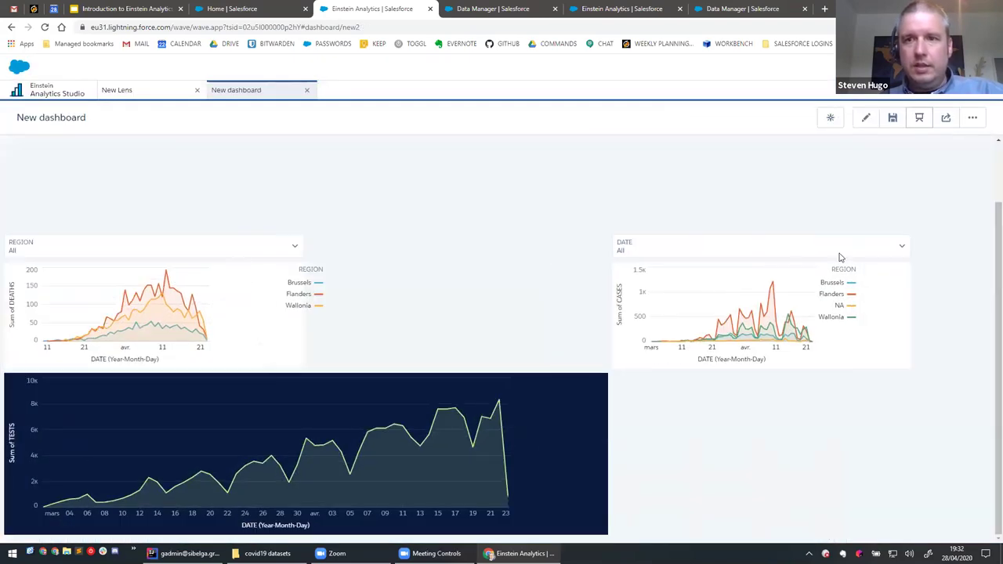
{"action": "left_click", "coordinate": [769, 250]}
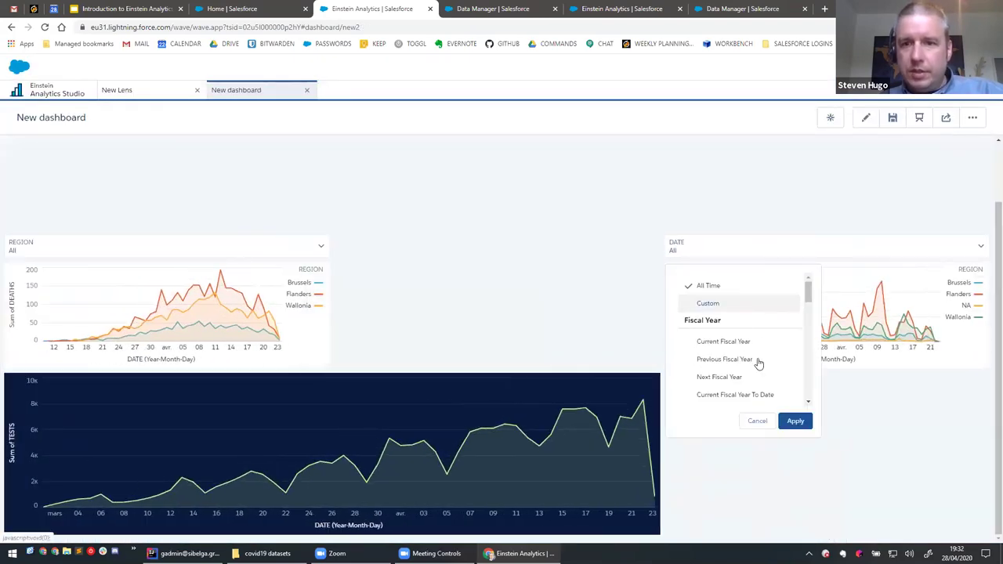
{"action": "scroll", "coordinate": [754, 362], "scroll_direction": "down", "scroll_amount": 6}
{"action": "scroll", "coordinate": [749, 366], "scroll_direction": "down", "scroll_amount": 5}
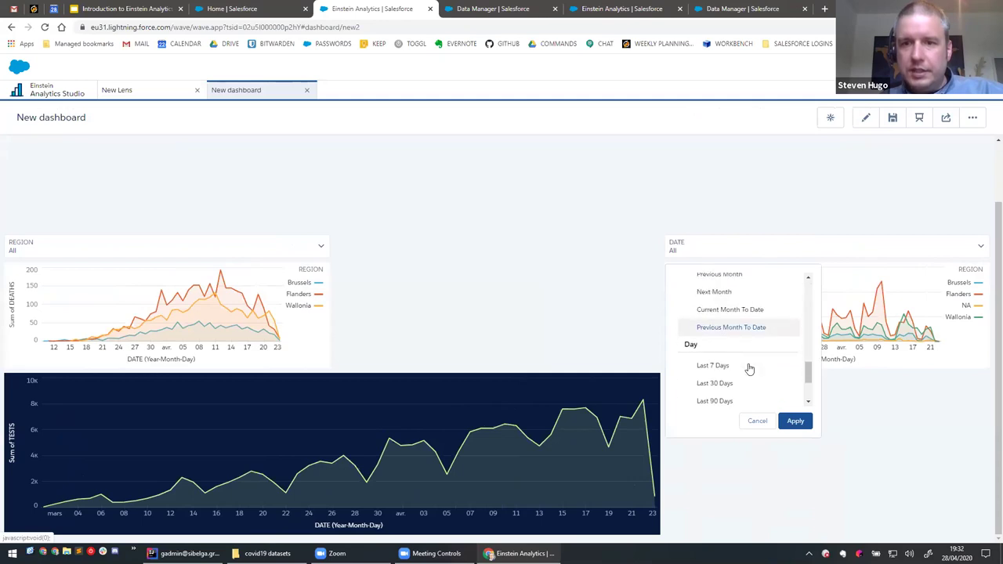
{"action": "left_click", "coordinate": [750, 291]}
{"action": "left_click", "coordinate": [795, 422]}
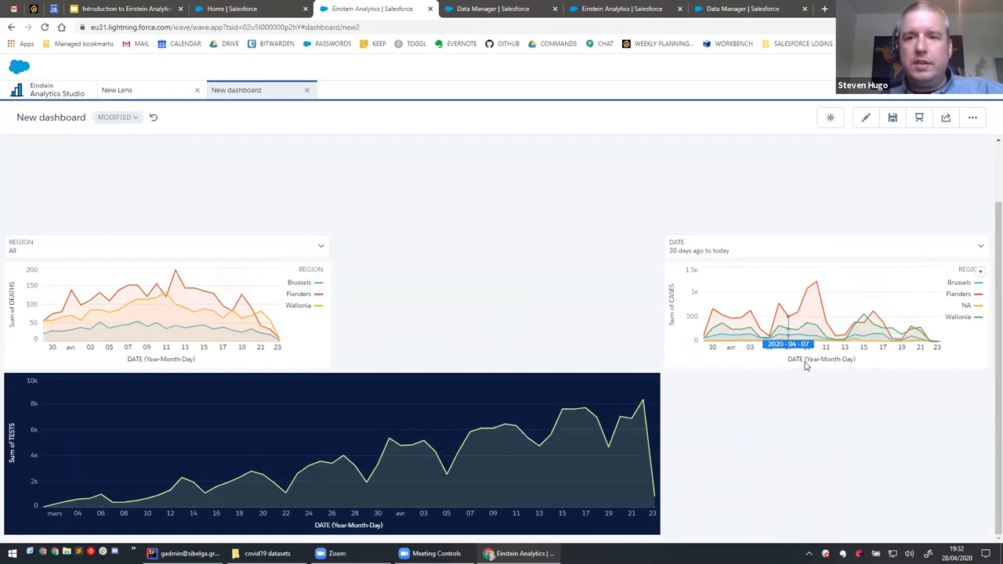
Return to editing and add an image widget above the REGION filter, using corona_0.jpeg from the EA-demo folder.
{"action": "left_click", "coordinate": [868, 119]}
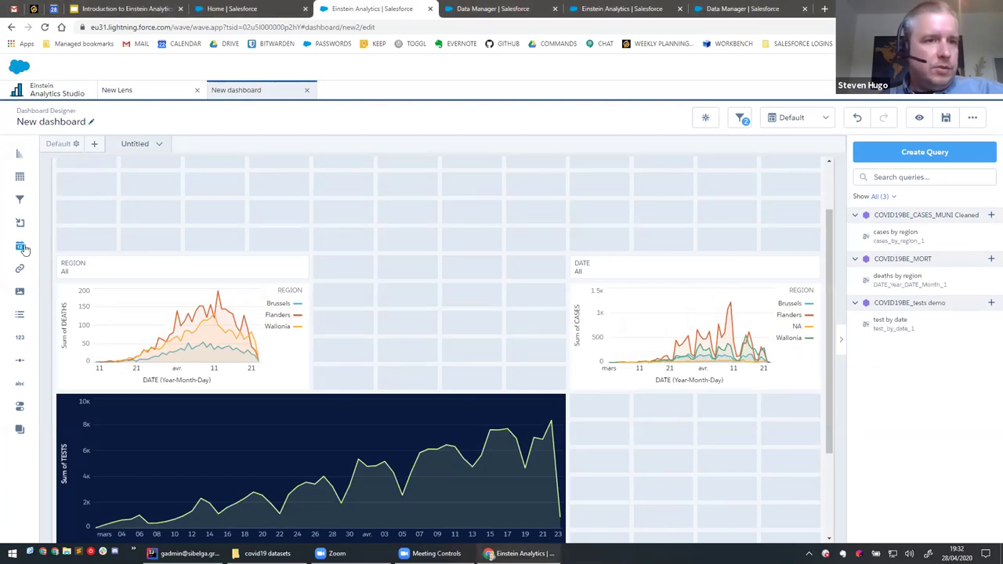
{"action": "left_click_drag", "start_coordinate": [23, 291], "coordinate": [90, 183]}
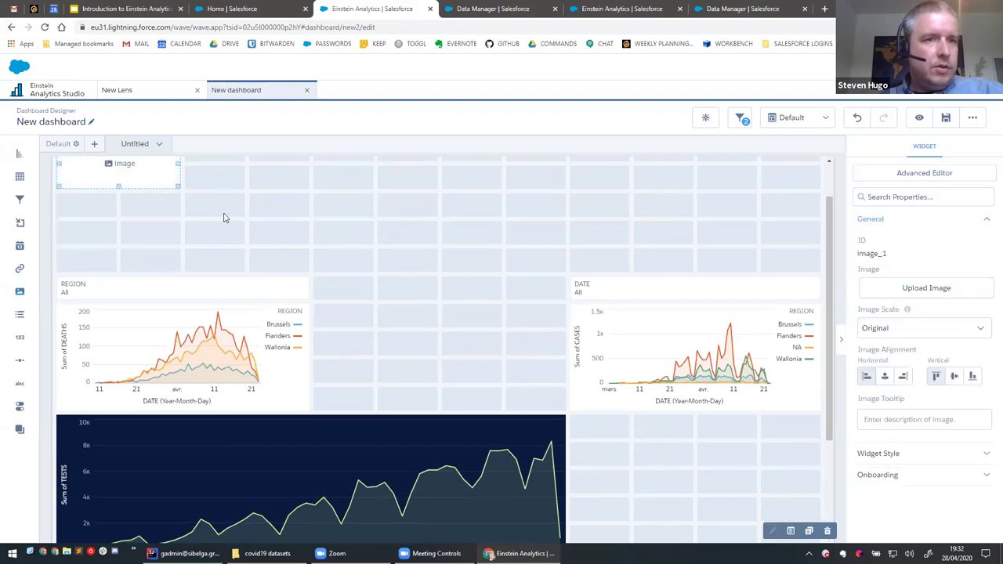
{"action": "left_click", "coordinate": [118, 216]}
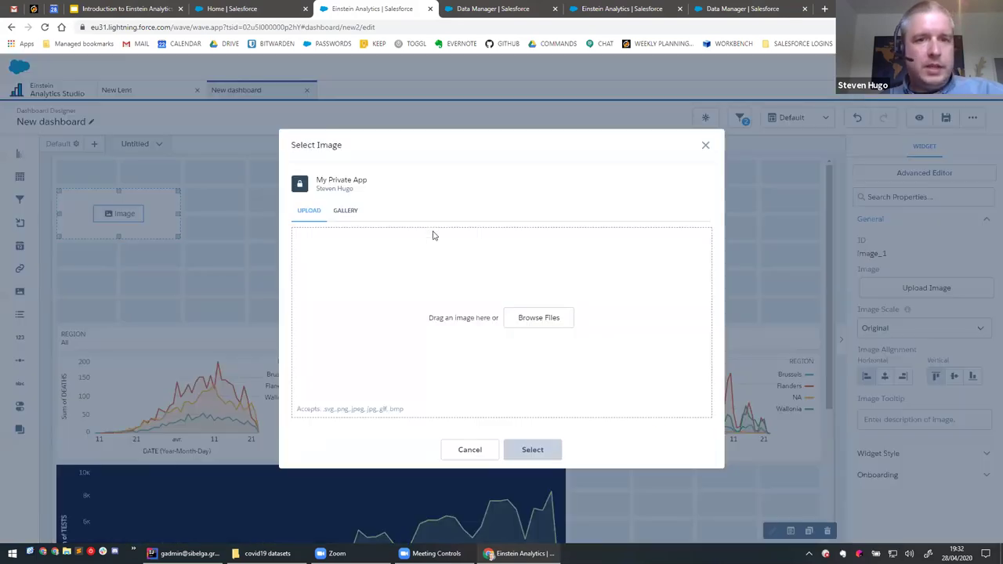
{"action": "left_click", "coordinate": [539, 322]}
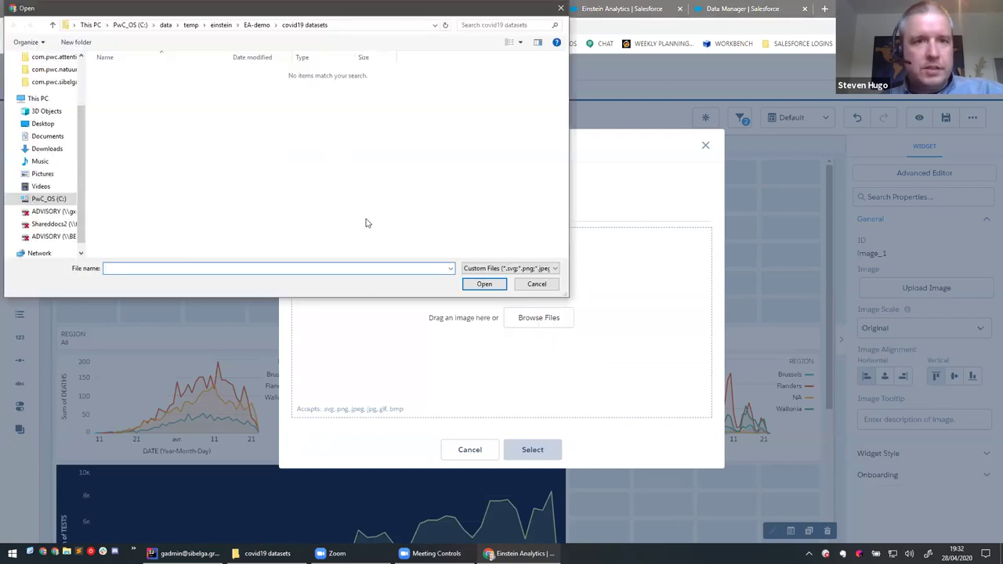
{"action": "left_click", "coordinate": [257, 25]}
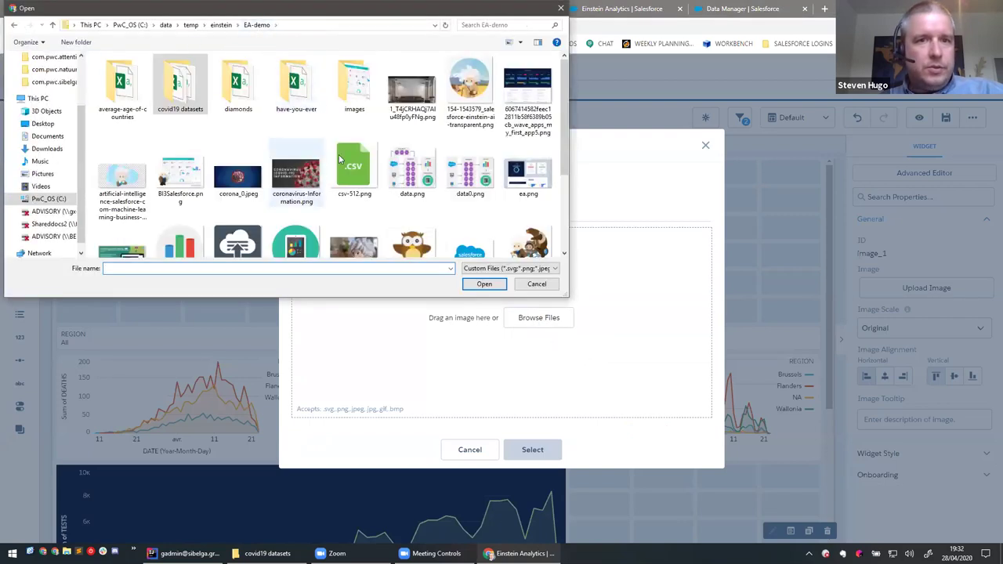
{"action": "double_click", "coordinate": [251, 181]}
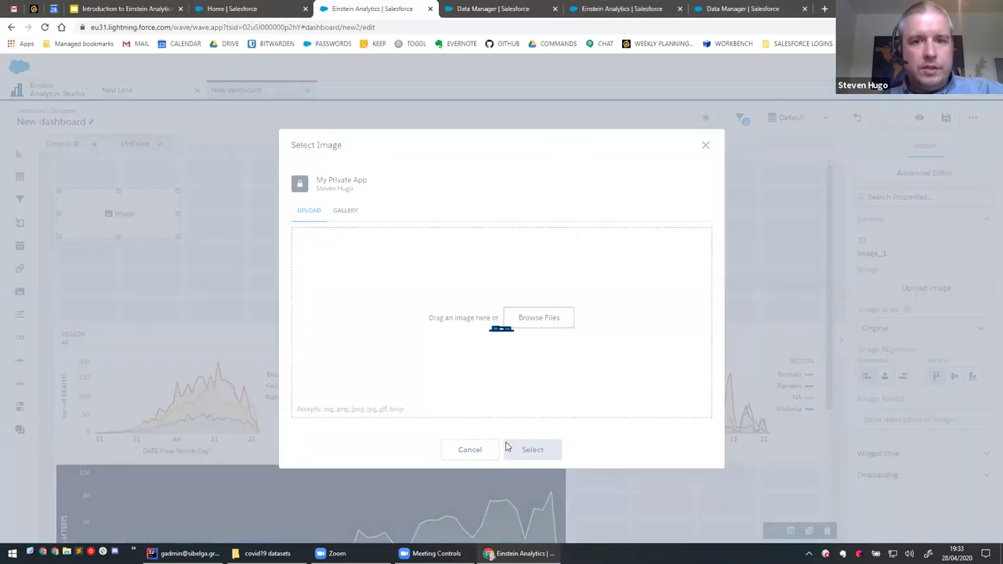
{"action": "left_click", "coordinate": [532, 449]}
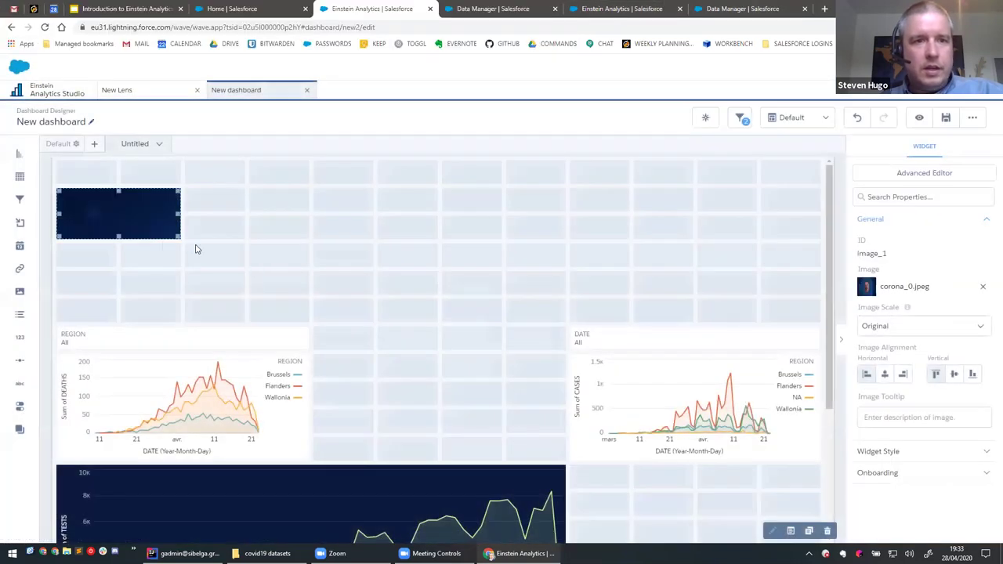
Set the corona image's scale to Fit Width and deselect the widget.
{"action": "left_click", "coordinate": [917, 326]}
{"action": "left_click", "coordinate": [891, 392]}
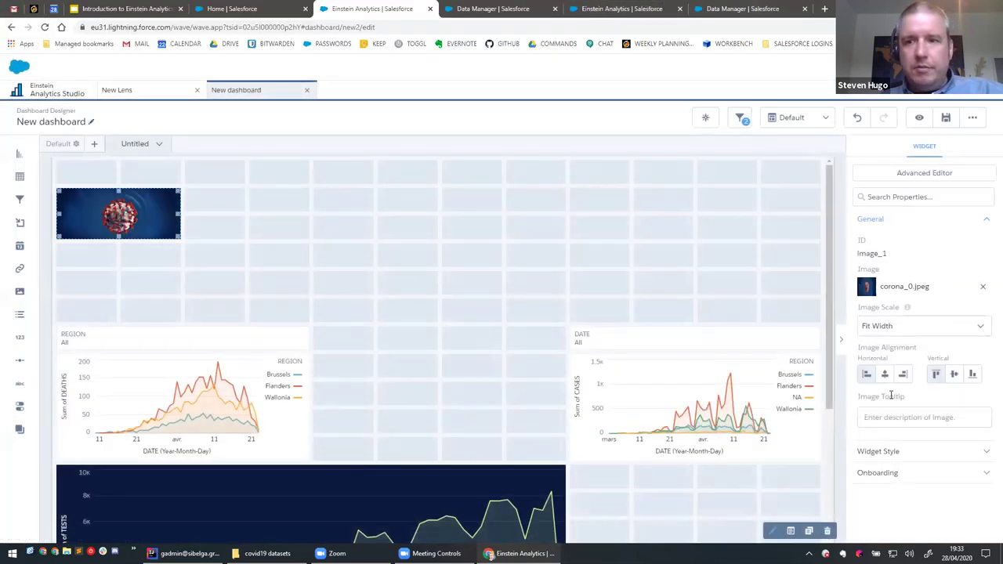
{"action": "left_click", "coordinate": [210, 224]}
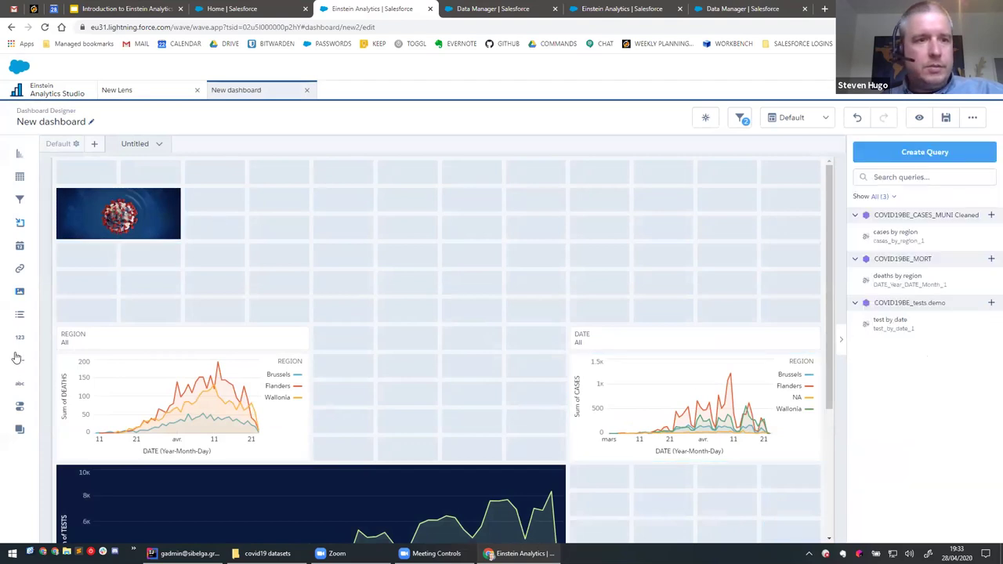
Add a text widget beside the corona image, stretch it across the header's remaining width over three rows, and move the image to the top row.
{"action": "left_click_drag", "start_coordinate": [19, 387], "coordinate": [243, 188]}
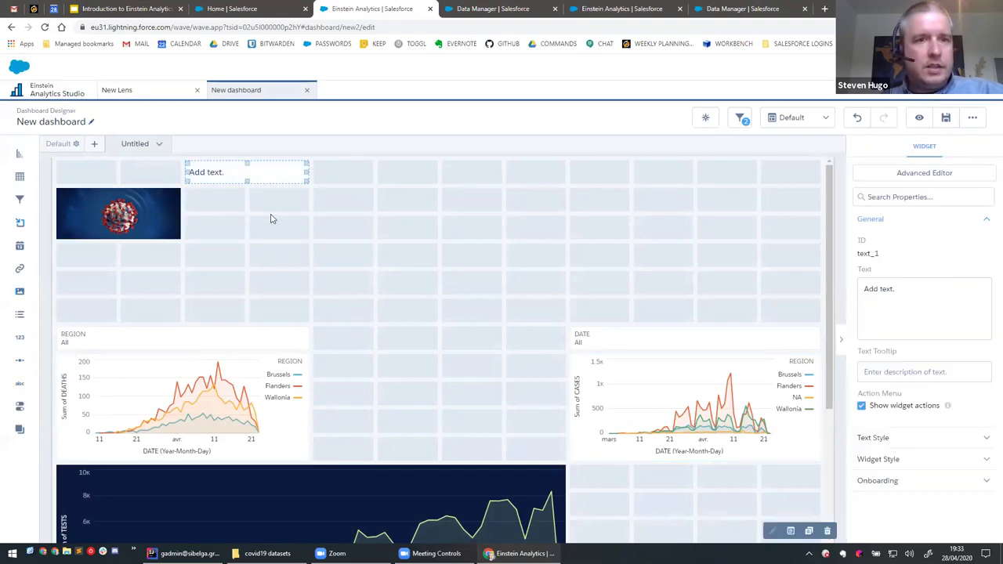
{"action": "left_click", "coordinate": [306, 186]}
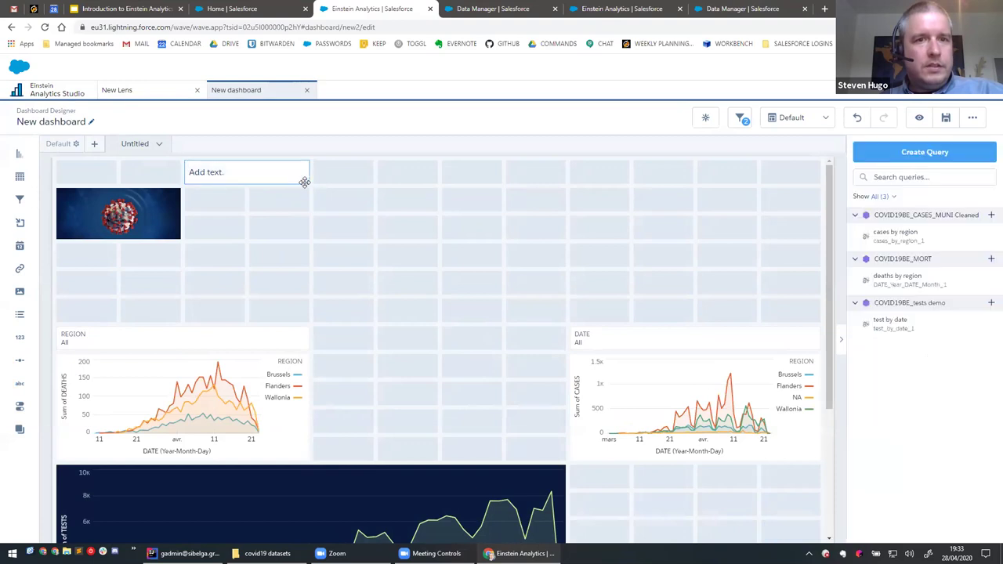
{"action": "left_click", "coordinate": [306, 182]}
{"action": "left_click_drag", "start_coordinate": [318, 191], "coordinate": [756, 228]}
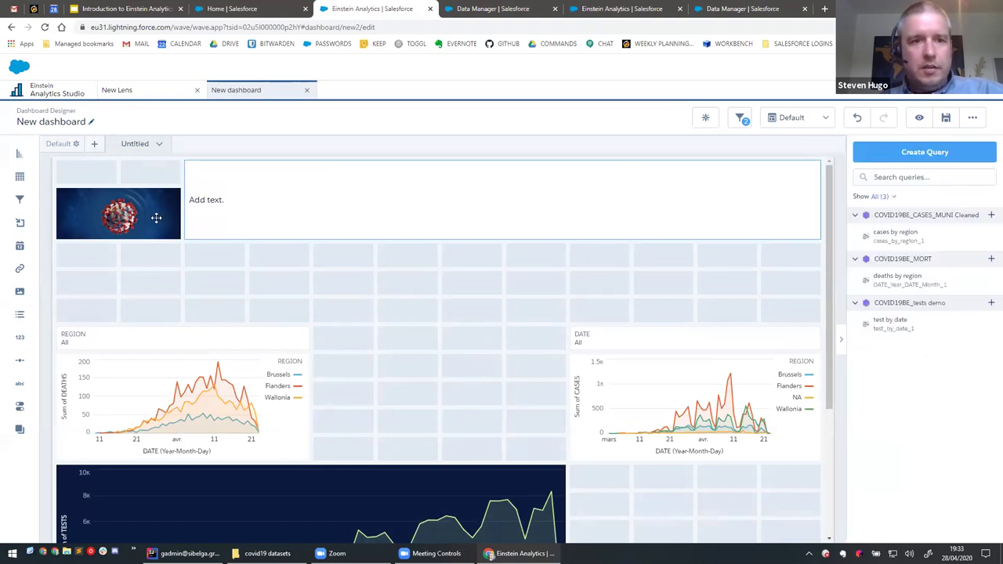
{"action": "left_click", "coordinate": [117, 196]}
Replace the header text widget's placeholder with "COVID 19 Dashboard".
{"action": "left_click", "coordinate": [744, 233]}
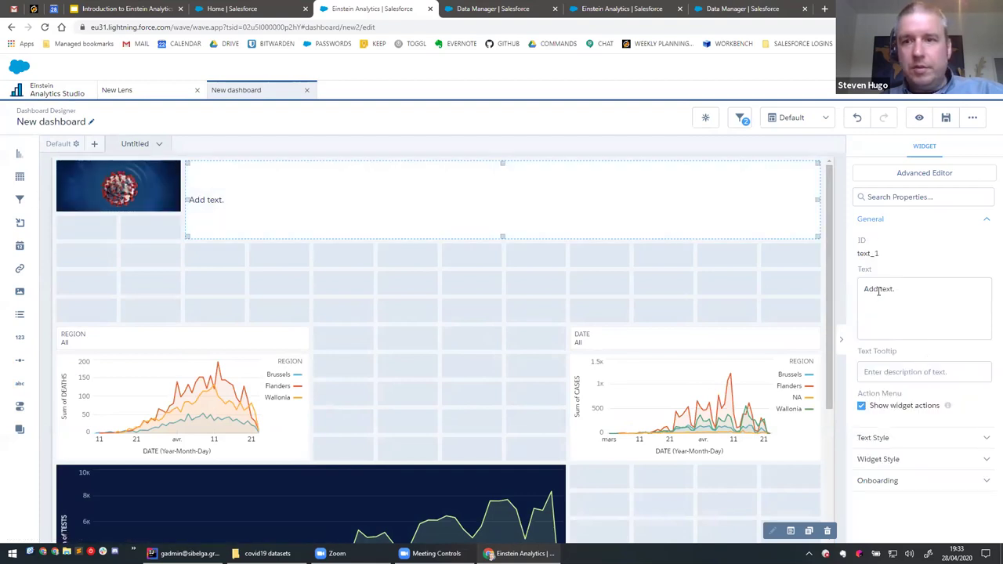
{"action": "left_click_drag", "start_coordinate": [878, 287], "coordinate": [769, 266]}
{"action": "type", "text": "Beglium"}
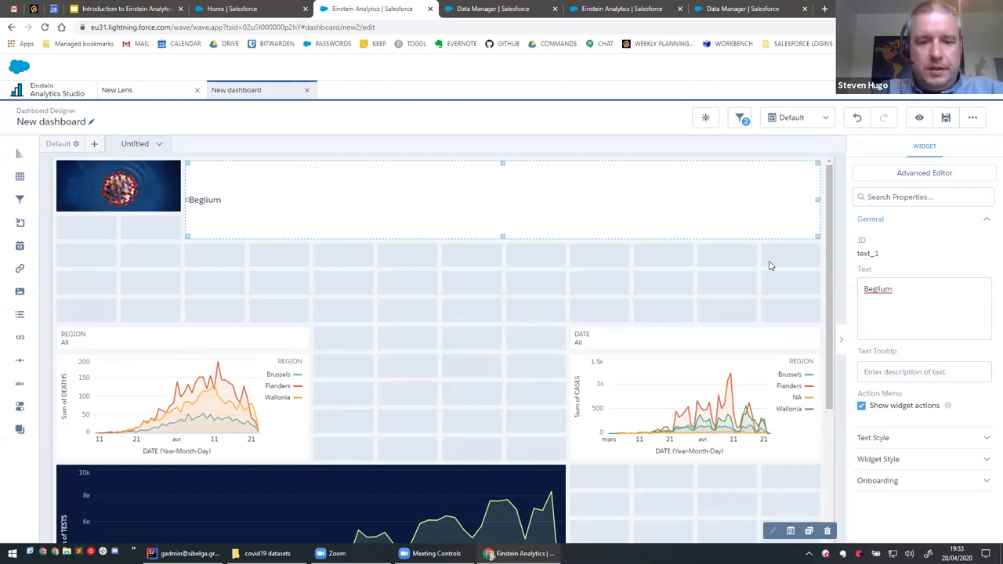
{"action": "key", "text": "BackSpace"}
{"action": "key", "text": "BackSpace"}
{"action": "type", "text": "COVID 19 Dashb"}
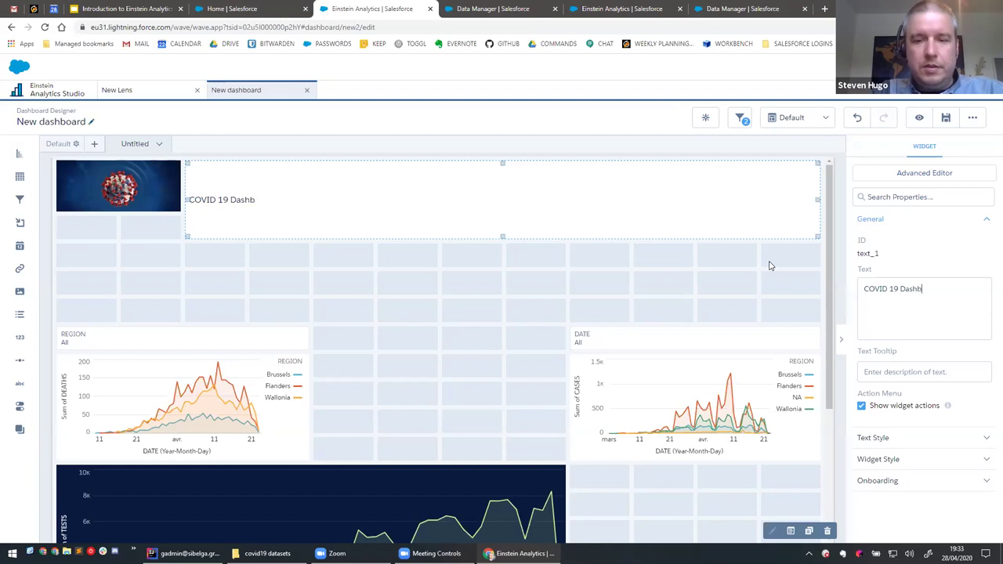
{"action": "left_click", "coordinate": [709, 264]}
Set the header text's font size to 64.
{"action": "left_click", "coordinate": [538, 203]}
{"action": "left_click", "coordinate": [885, 438]}
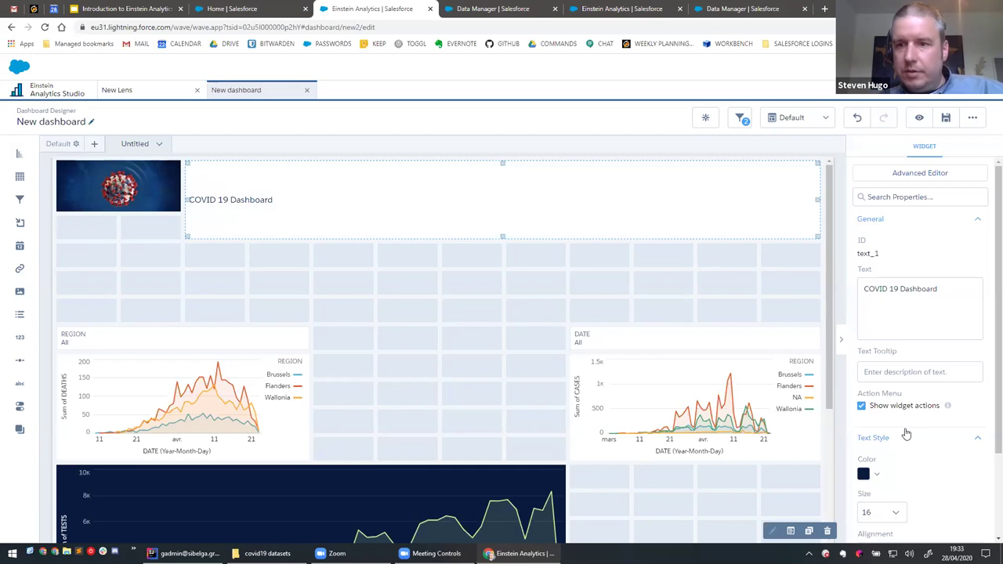
{"action": "scroll", "coordinate": [890, 408], "scroll_direction": "down", "scroll_amount": 2}
{"action": "left_click", "coordinate": [882, 403]}
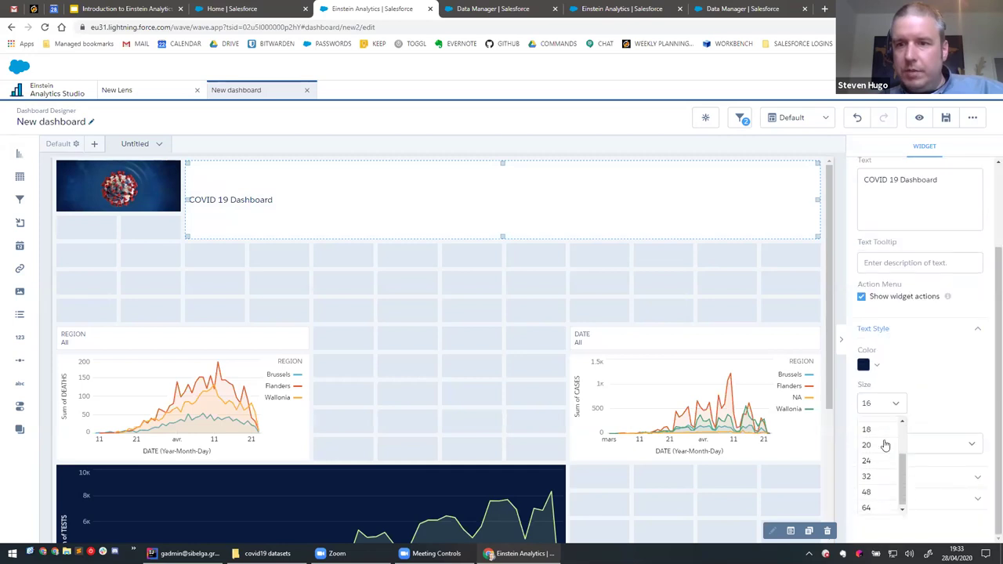
{"action": "left_click", "coordinate": [870, 507]}
Adjust the corona image's height and shorten the title widget so both span two grid rows.
{"action": "left_click", "coordinate": [159, 210]}
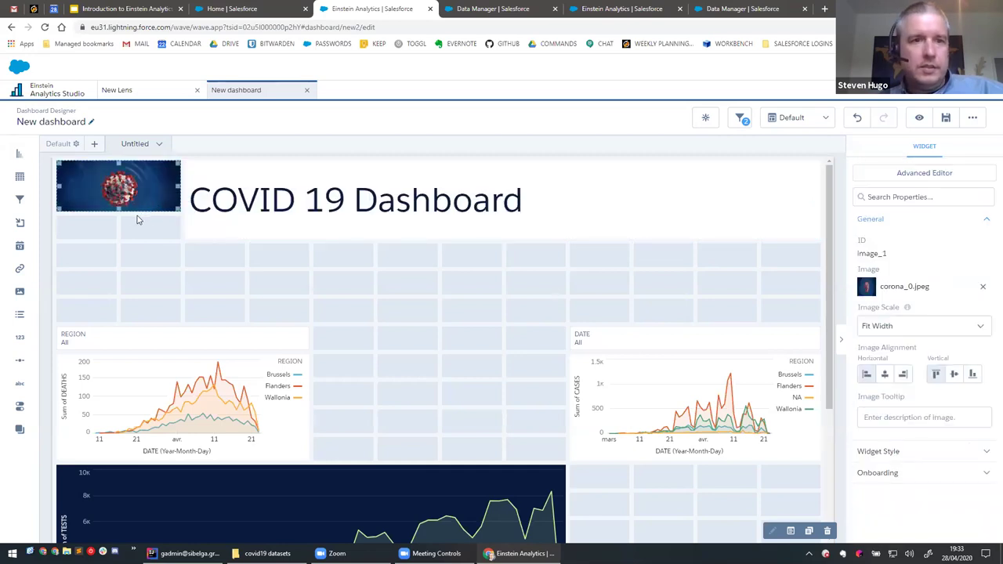
{"action": "left_click_drag", "start_coordinate": [118, 212], "coordinate": [125, 235]}
{"action": "left_click", "coordinate": [276, 289]}
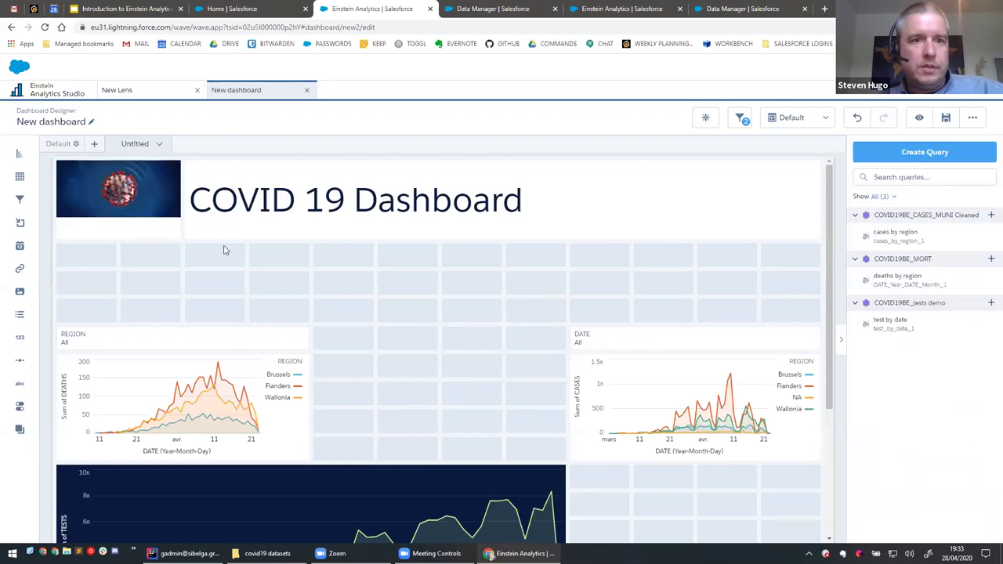
{"action": "left_click", "coordinate": [119, 228]}
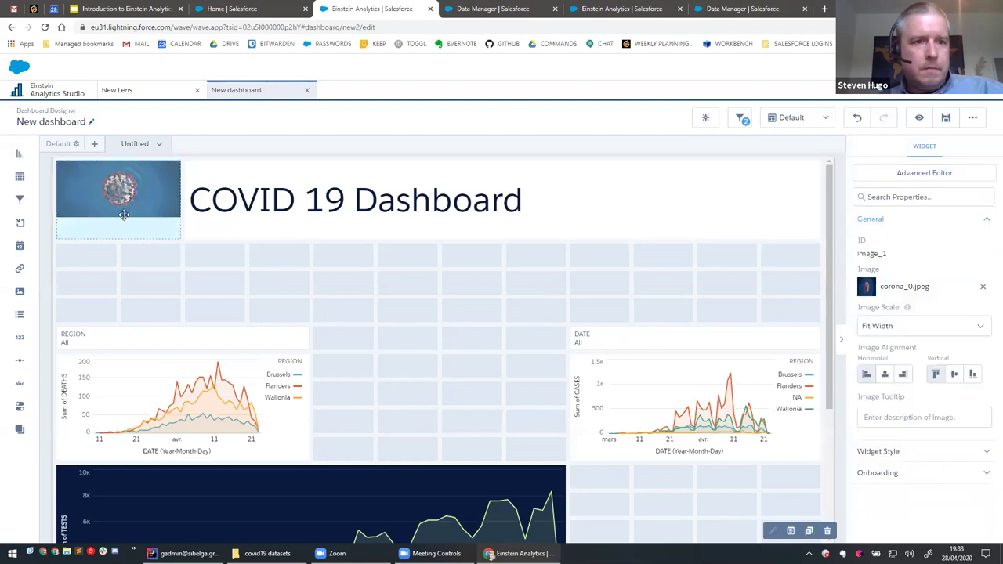
{"action": "left_click", "coordinate": [125, 221]}
{"action": "left_click", "coordinate": [118, 229]}
{"action": "left_click", "coordinate": [240, 244]}
{"action": "left_click", "coordinate": [241, 238]}
{"action": "left_click_drag", "start_coordinate": [500, 235], "coordinate": [504, 211]}
{"action": "left_click", "coordinate": [419, 287]}
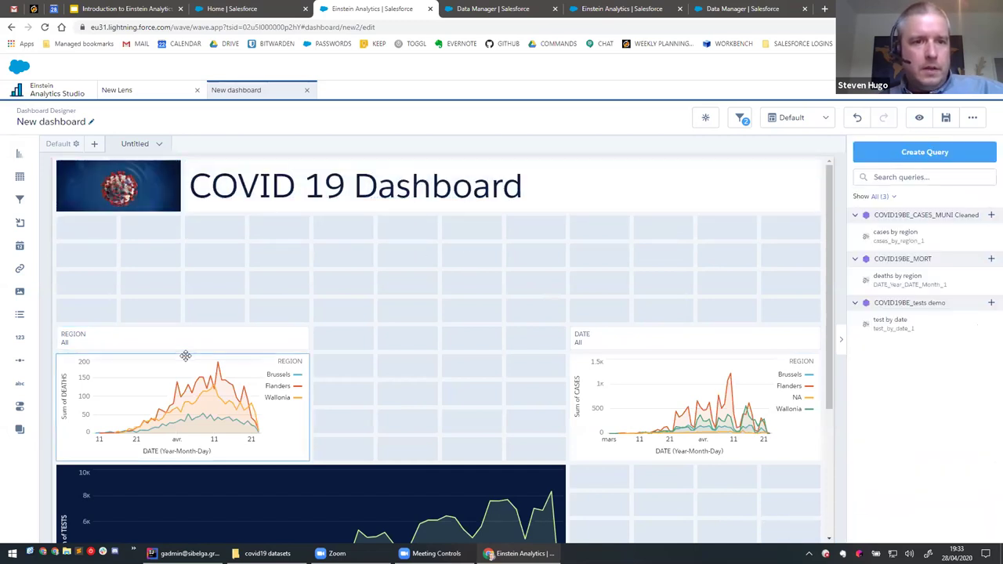
Move the REGION and DATE filters and the deaths and cases timelines up, leaving one empty grid row below the header.
{"action": "left_click_drag", "start_coordinate": [190, 342], "coordinate": [191, 264]}
{"action": "left_click", "coordinate": [439, 305]}
{"action": "left_click_drag", "start_coordinate": [606, 334], "coordinate": [599, 266]}
{"action": "left_click", "coordinate": [568, 279]}
{"action": "left_click_drag", "start_coordinate": [255, 364], "coordinate": [262, 309]}
{"action": "left_click_drag", "start_coordinate": [663, 388], "coordinate": [667, 345]}
{"action": "left_click", "coordinate": [284, 343]}
{"action": "left_click_drag", "start_coordinate": [228, 370], "coordinate": [226, 287]}
Preview the rearranged dashboard and return to editing.
{"action": "left_click", "coordinate": [890, 115]}
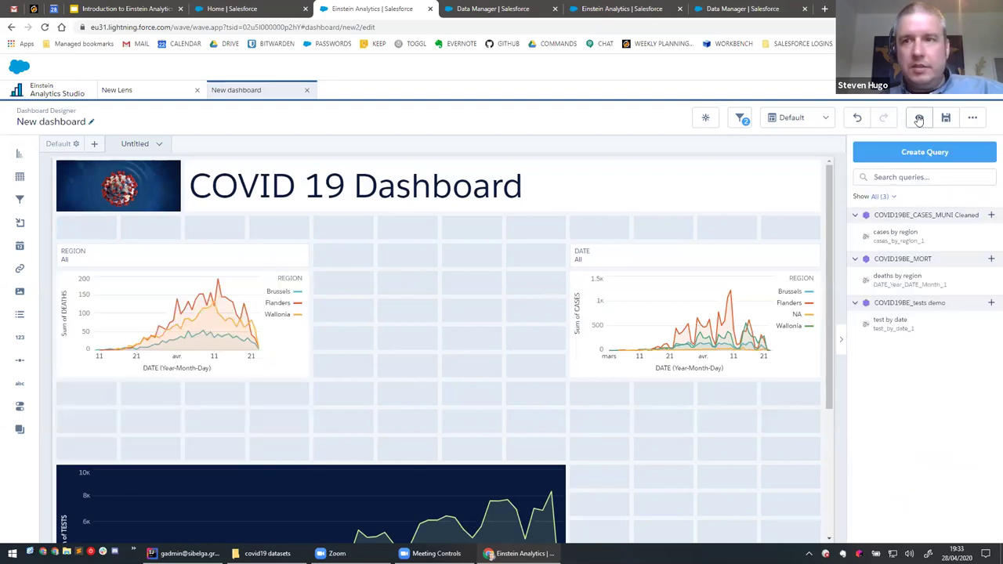
{"action": "left_click", "coordinate": [920, 118]}
{"action": "left_click", "coordinate": [866, 117]}
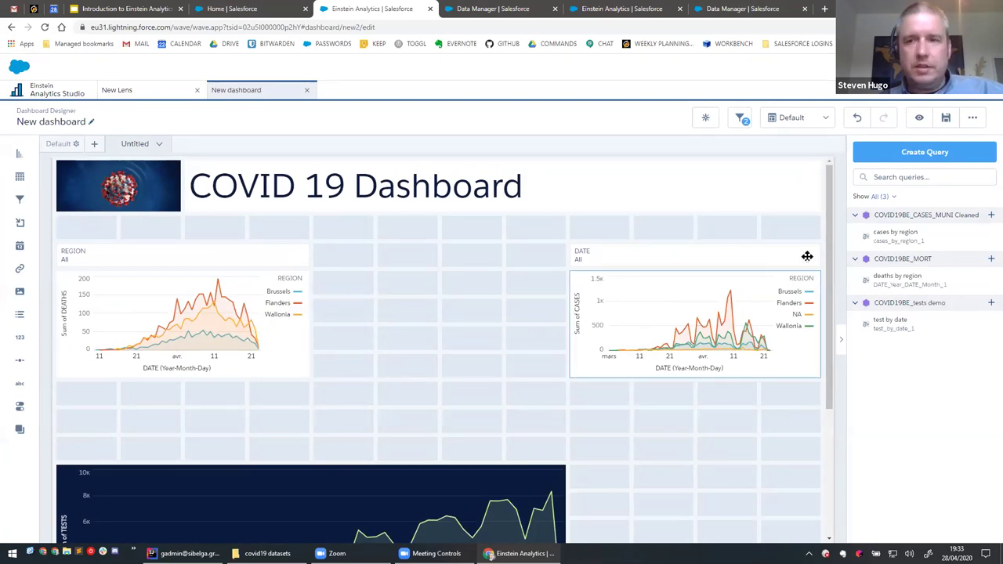
Create a query on the COVID19BE_MORT dataset showing the sum of DEATHS grouped by REGION.
{"action": "left_click", "coordinate": [927, 154]}
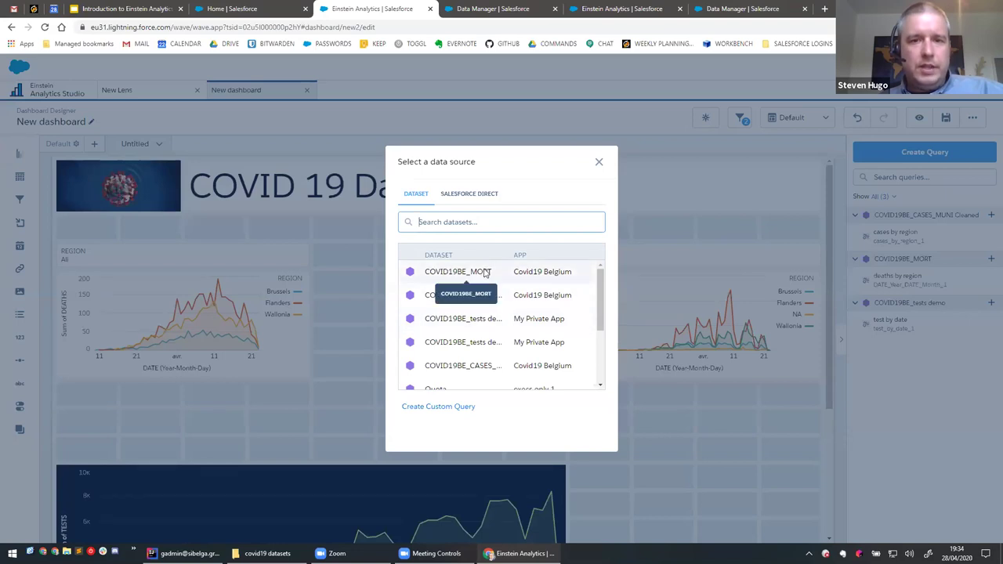
{"action": "left_click", "coordinate": [486, 272]}
{"action": "left_click", "coordinate": [84, 216]}
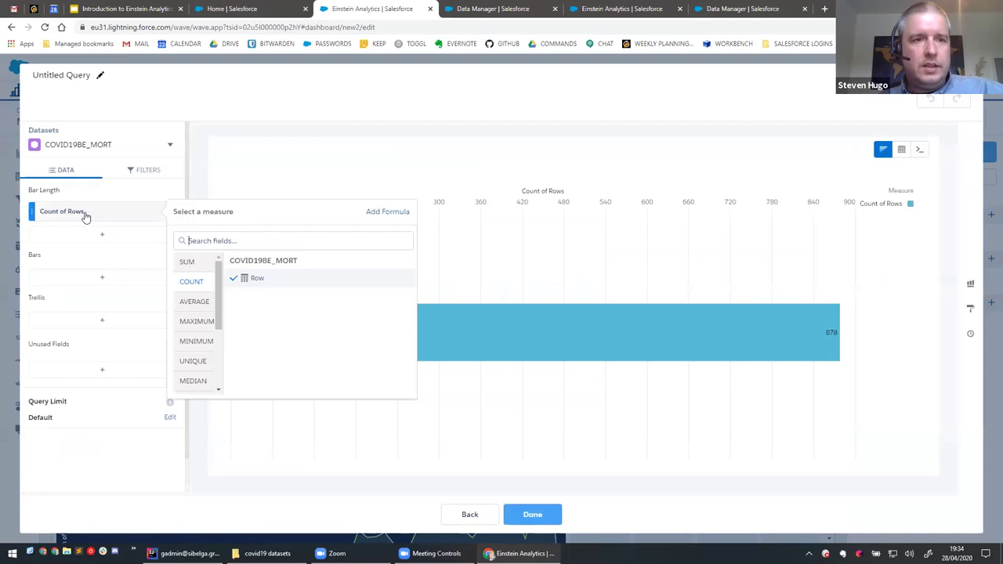
{"action": "left_click", "coordinate": [183, 261]}
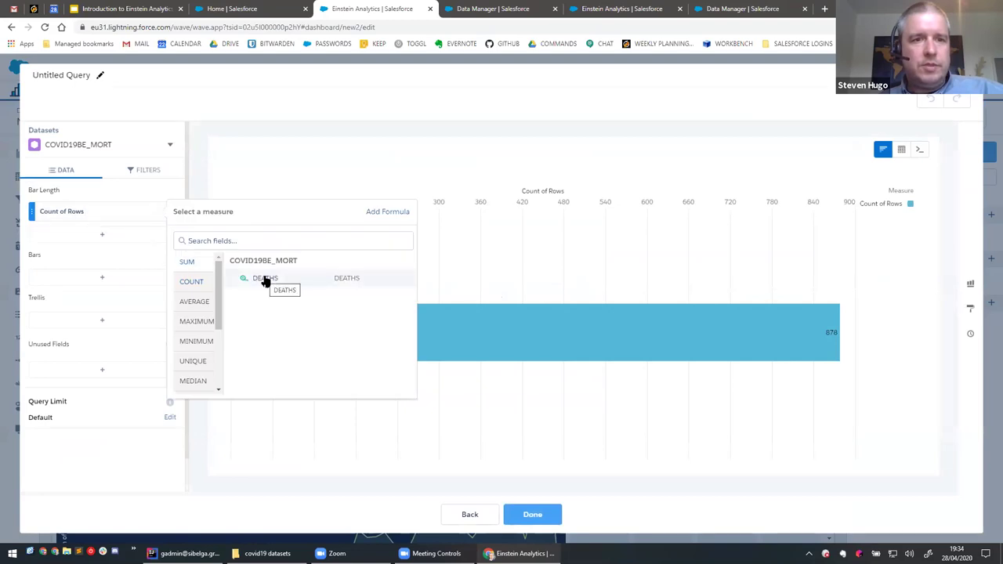
{"action": "left_click", "coordinate": [265, 280]}
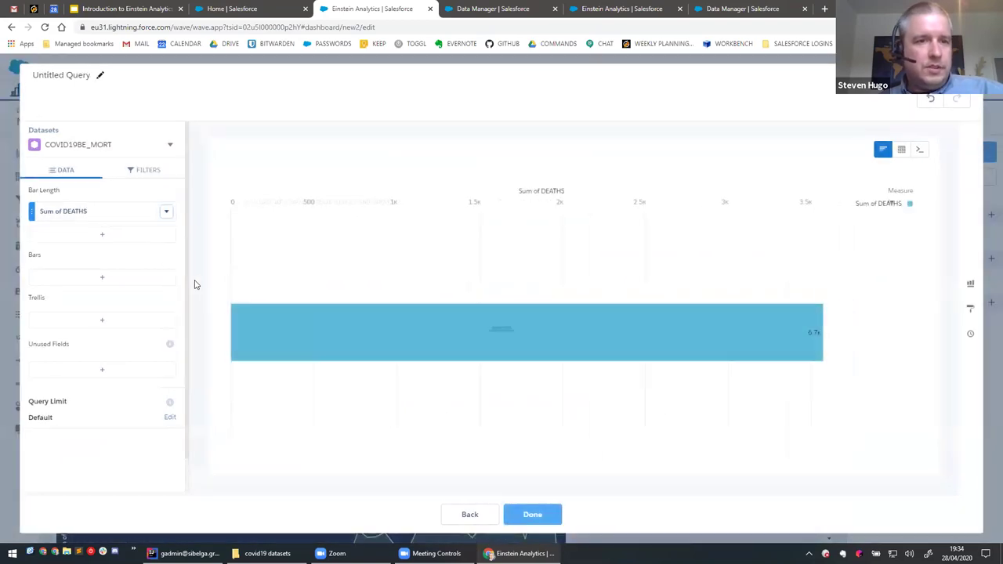
{"action": "left_click", "coordinate": [95, 279]}
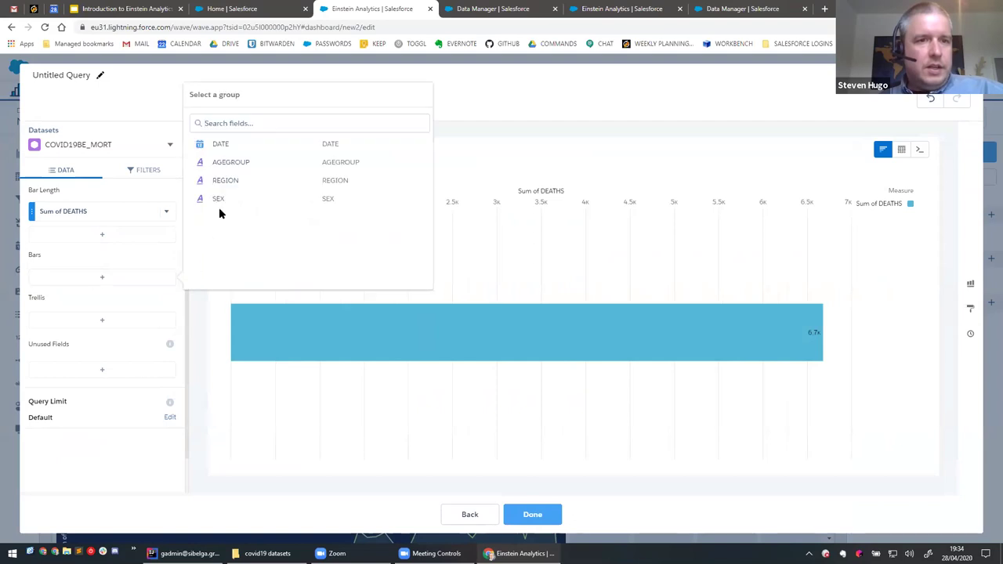
{"action": "left_click", "coordinate": [229, 181]}
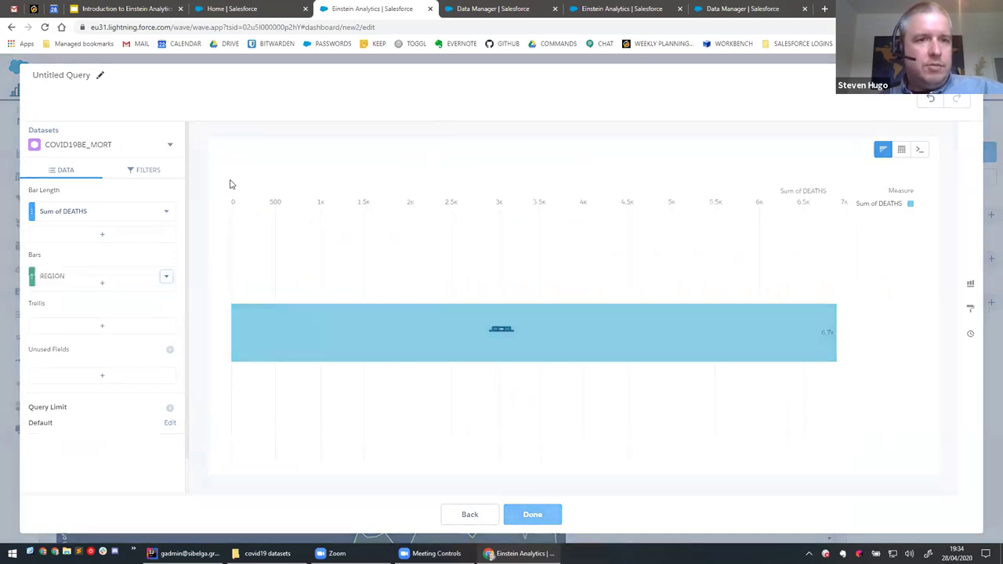
Change the query's chart type to Donut, name it "deaths per region" and finish the query.
{"action": "left_click", "coordinate": [971, 284]}
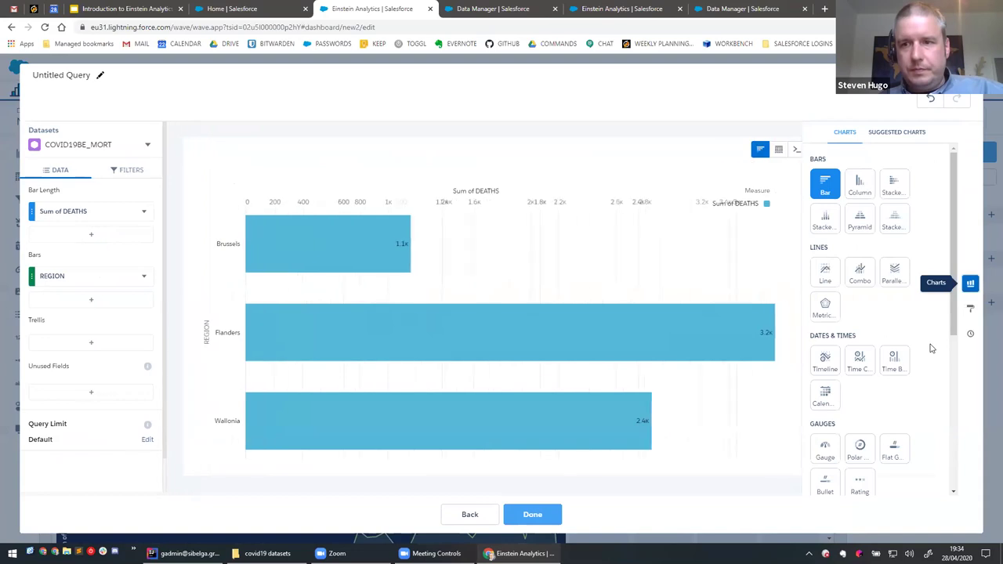
{"action": "scroll", "coordinate": [837, 455], "scroll_direction": "down", "scroll_amount": 2}
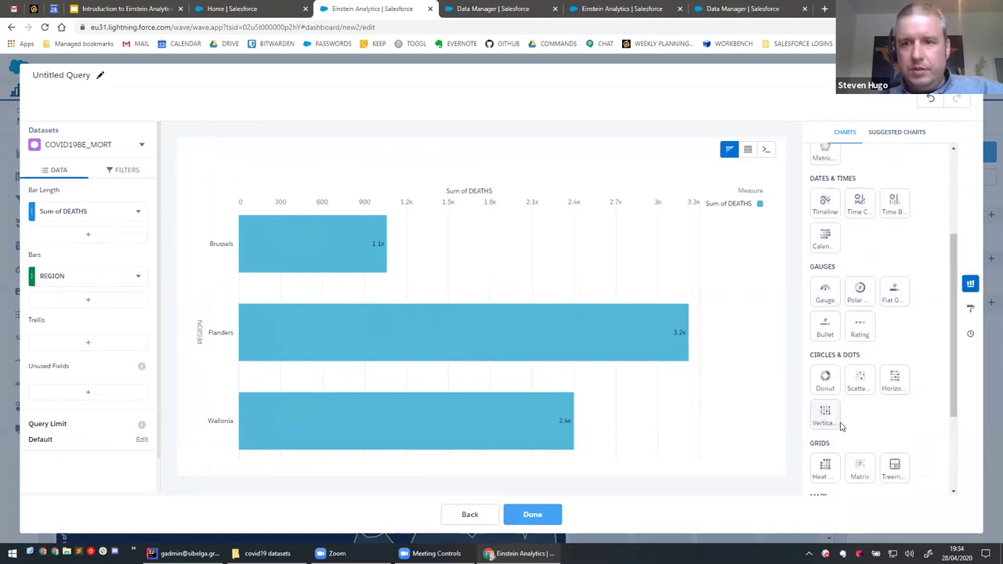
{"action": "left_click", "coordinate": [824, 362]}
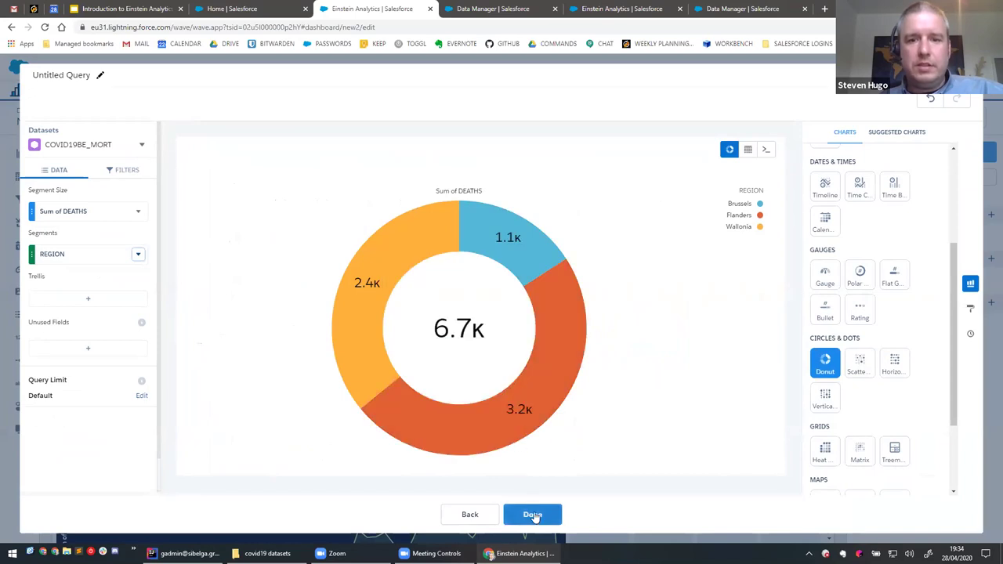
{"action": "left_click", "coordinate": [63, 77]}
{"action": "type", "text": "deaths per region"}
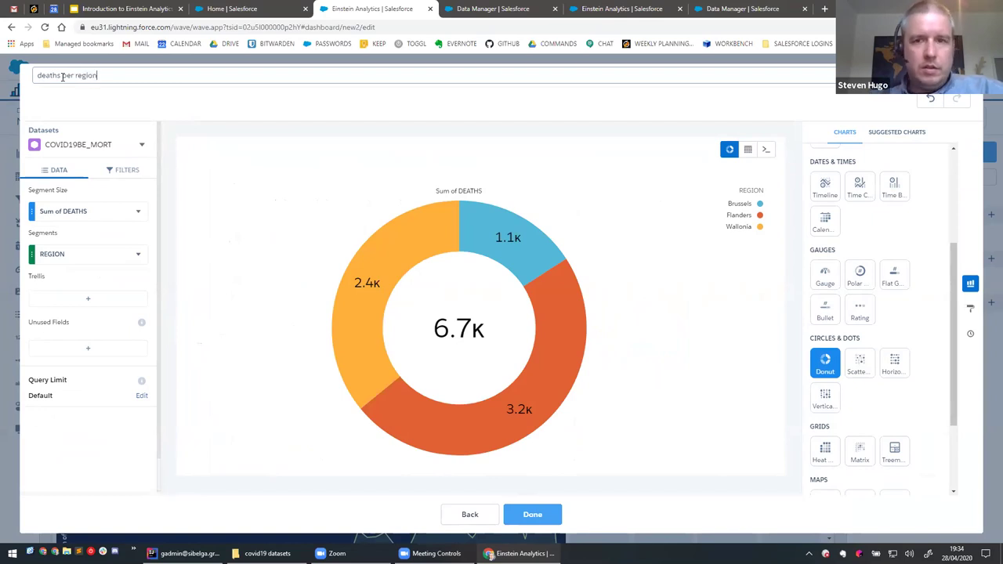
{"action": "left_click", "coordinate": [551, 522]}
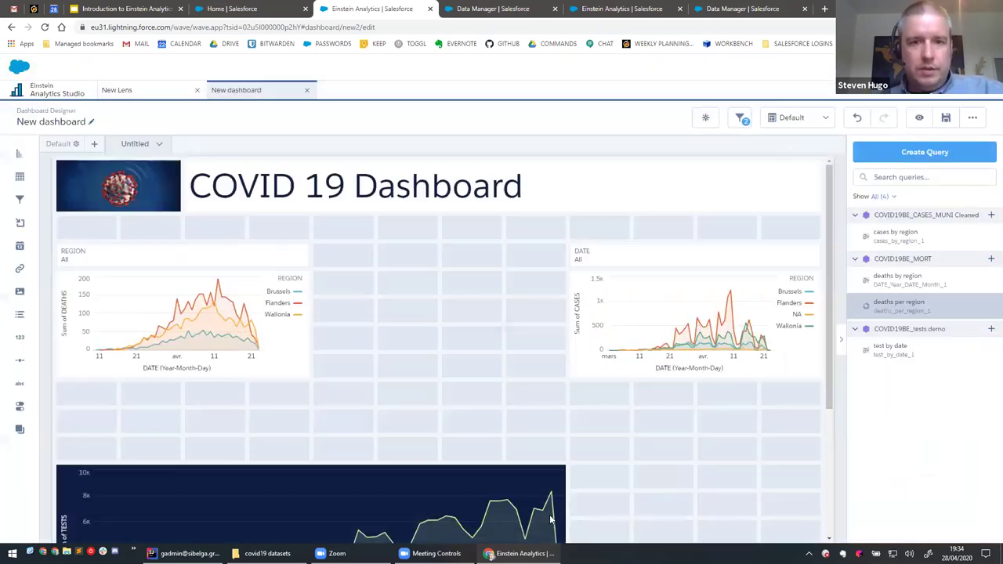
Place the deaths per region donut between the two timelines and enlarge it to fill the gap.
{"action": "left_click_drag", "start_coordinate": [865, 307], "coordinate": [497, 320]}
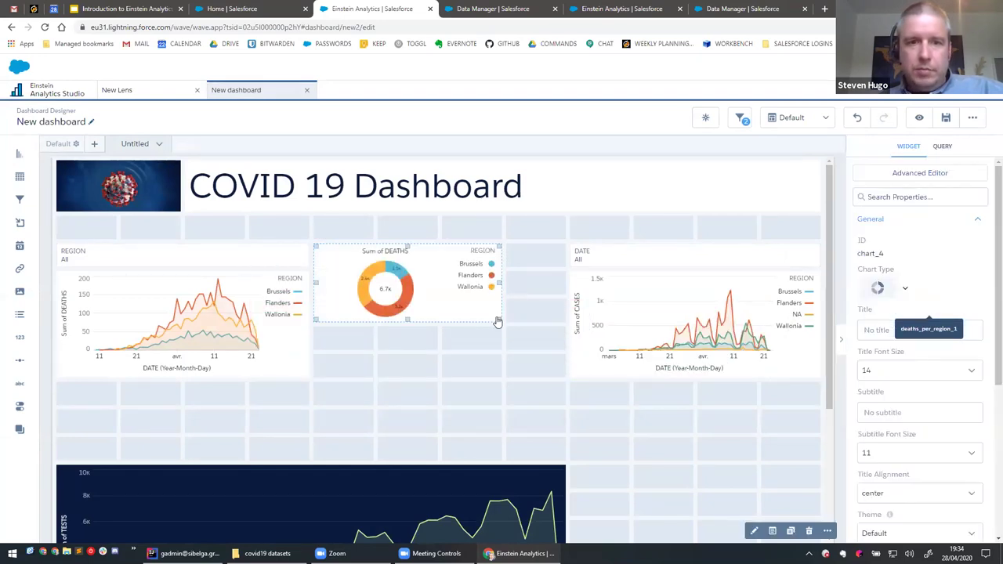
{"action": "left_click", "coordinate": [496, 317]}
{"action": "left_click_drag", "start_coordinate": [498, 322], "coordinate": [552, 386]}
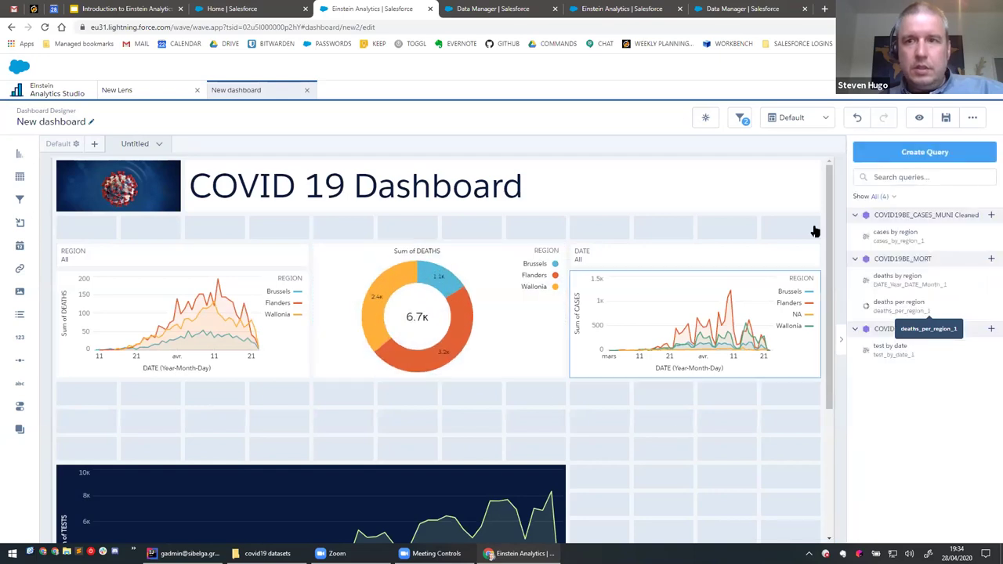
Preview the dashboard and test cross-filtering by selecting and clearing the Brussels, Flanders and Wallonia segments of the donut.
{"action": "left_click", "coordinate": [920, 121]}
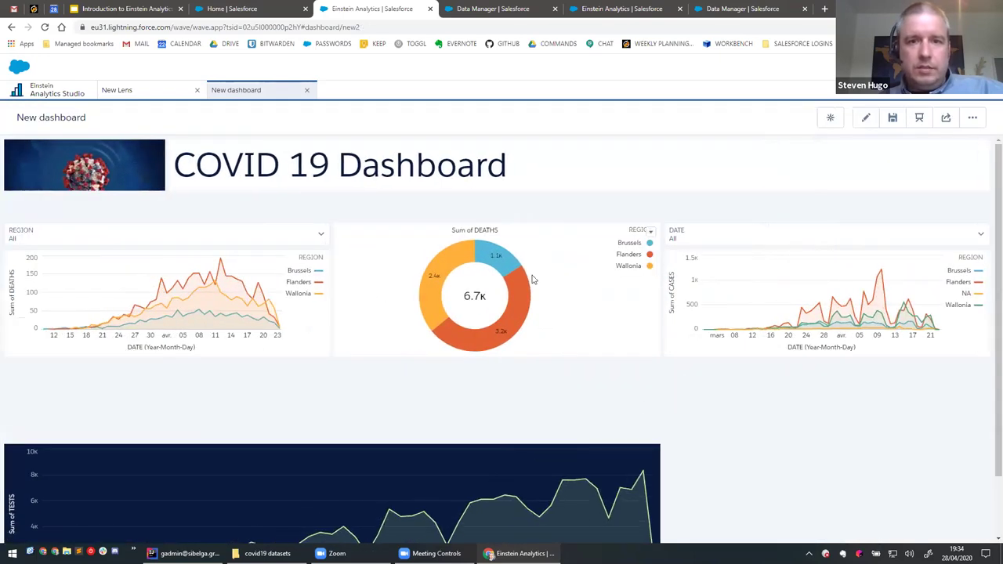
{"action": "left_click", "coordinate": [509, 270]}
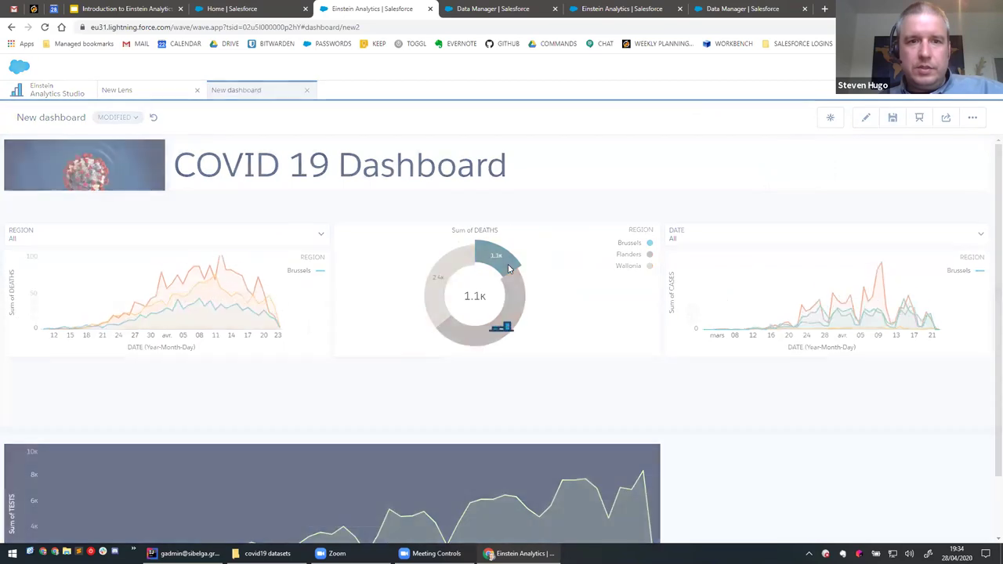
{"action": "left_click", "coordinate": [507, 316]}
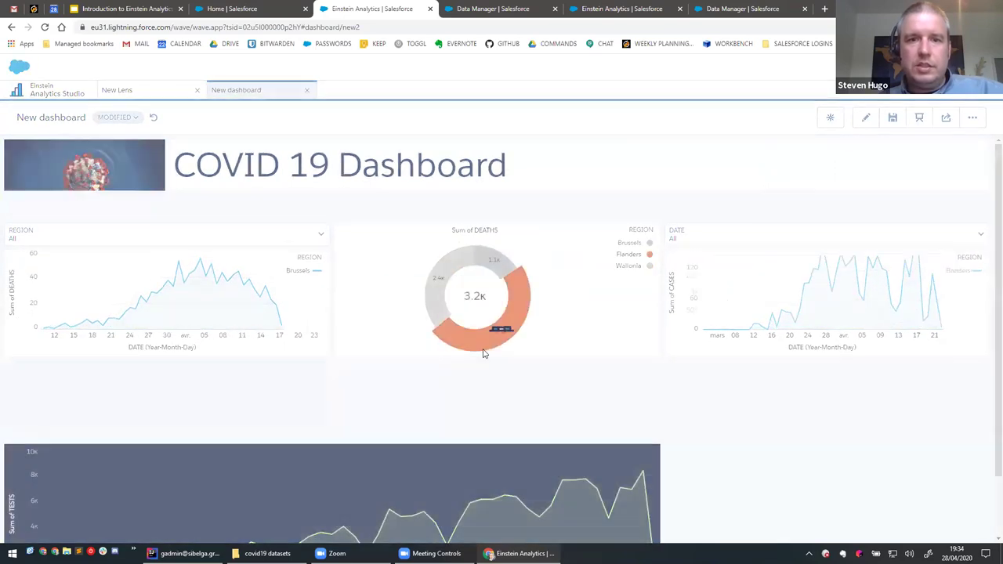
{"action": "left_click", "coordinate": [439, 288]}
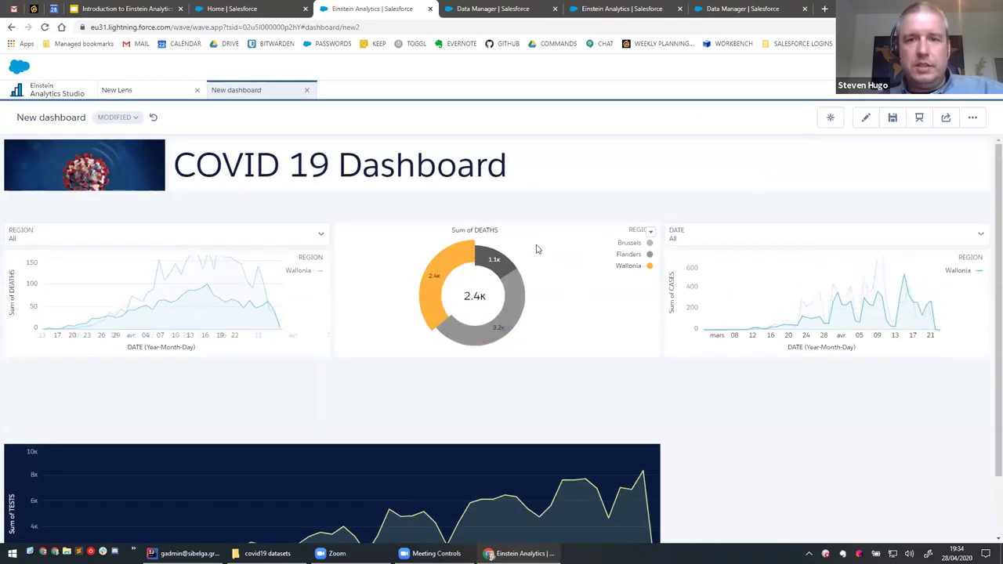
{"action": "left_click", "coordinate": [685, 236]}
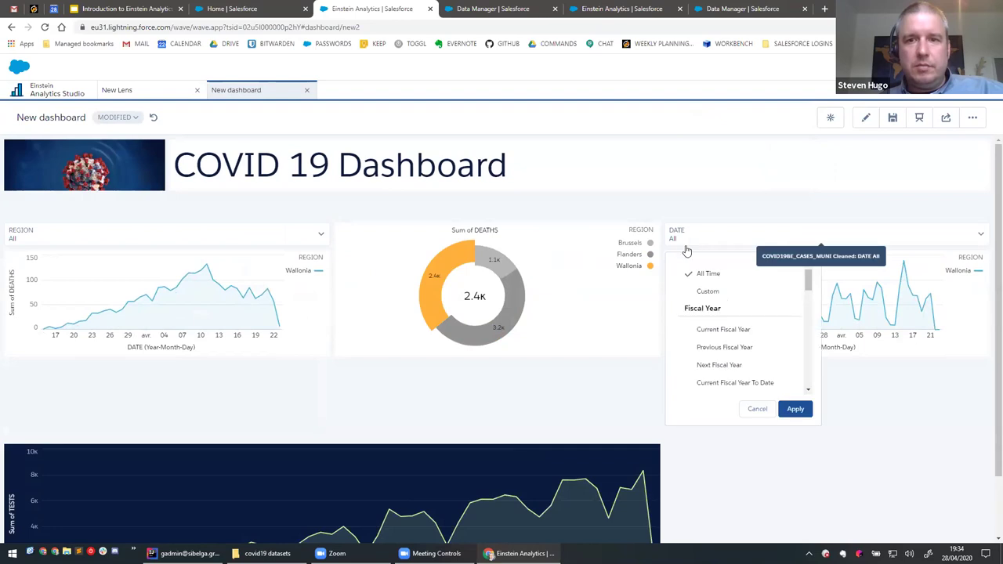
{"action": "left_click", "coordinate": [677, 193]}
{"action": "left_click", "coordinate": [494, 258]}
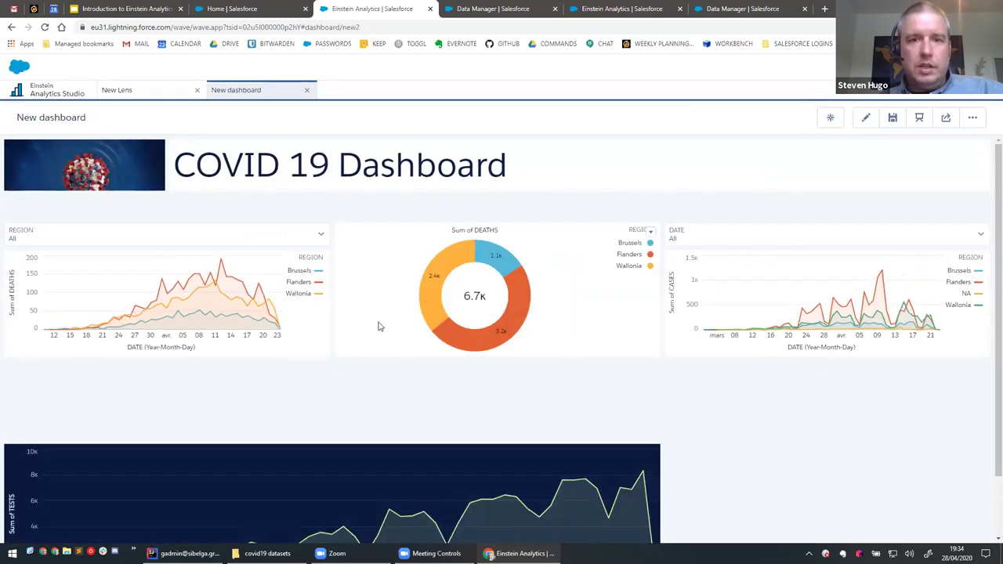
{"action": "left_click", "coordinate": [436, 289]}
{"action": "left_click", "coordinate": [384, 329]}
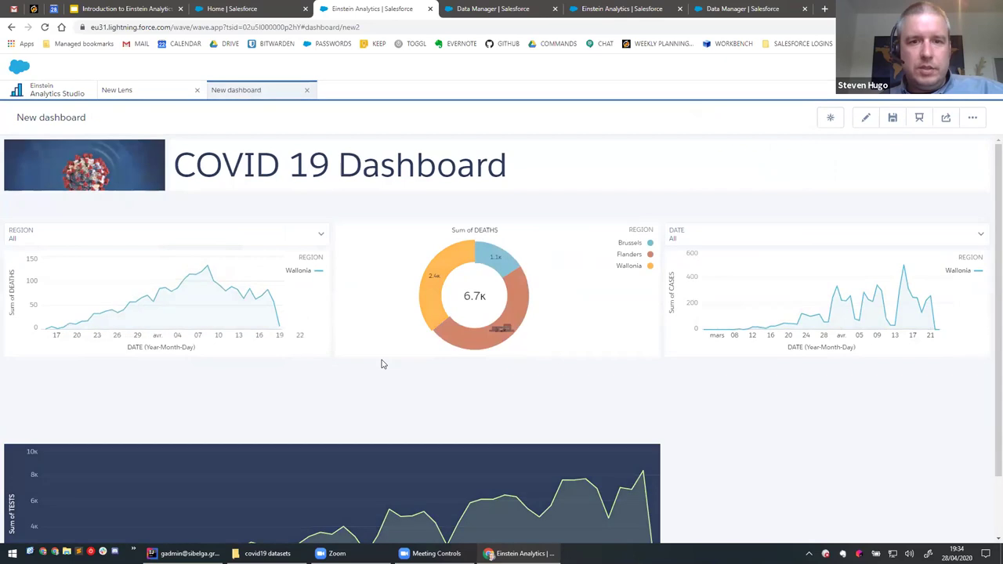
{"action": "left_click", "coordinate": [436, 281]}
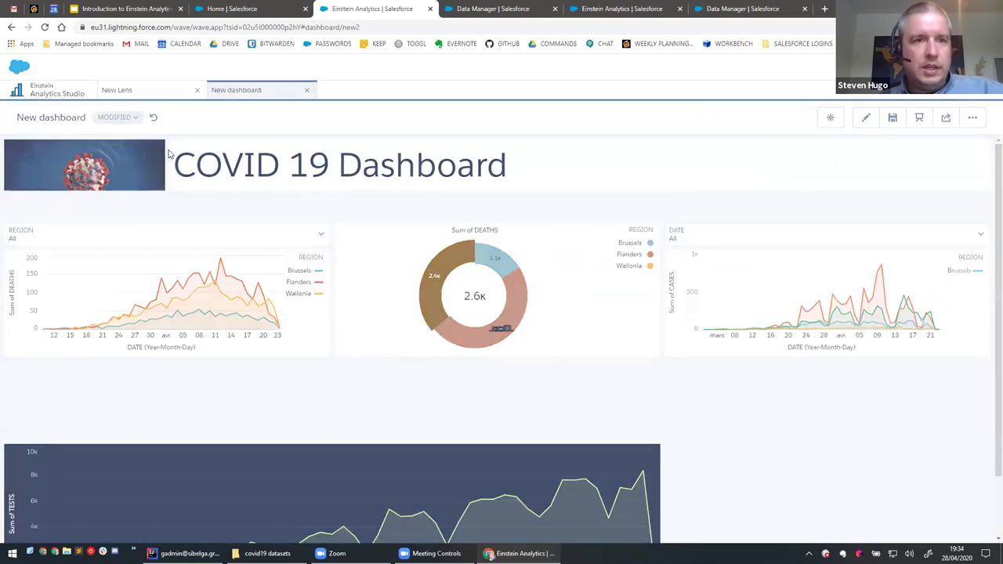
Reset the dashboard's selections, return to editing and rename the untitled page as Belgium.
{"action": "left_click", "coordinate": [156, 121]}
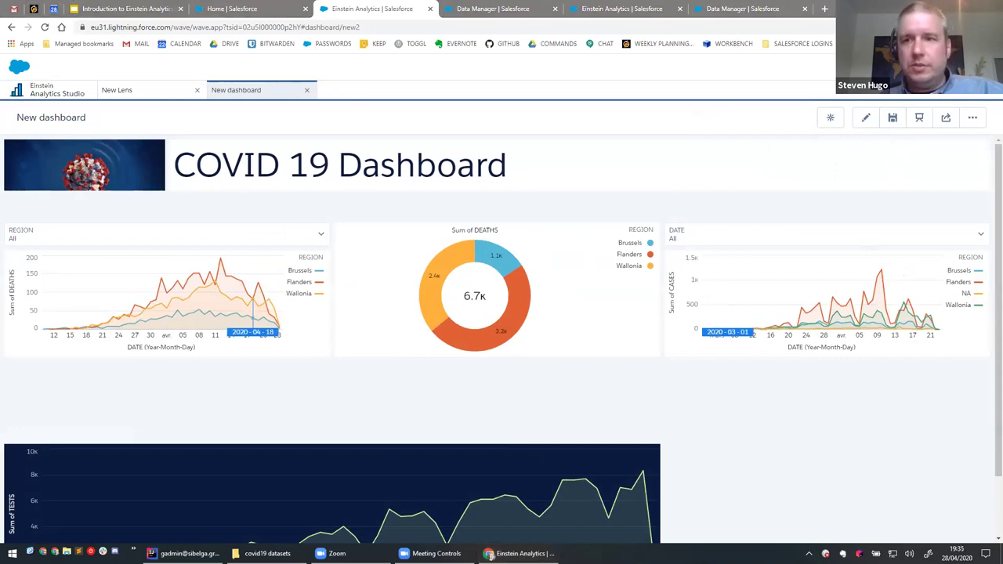
{"action": "left_click", "coordinate": [866, 118]}
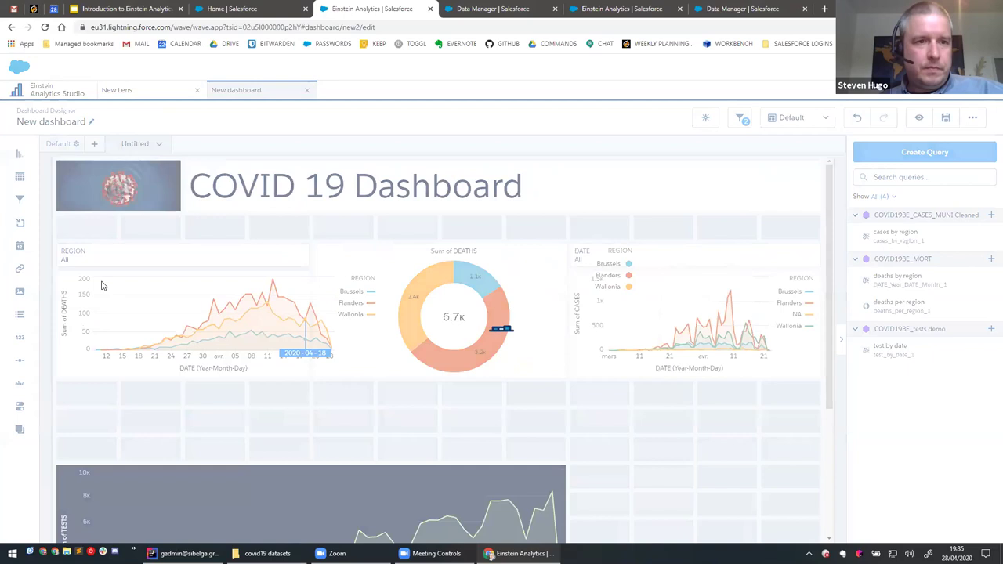
{"action": "left_click", "coordinate": [158, 144]}
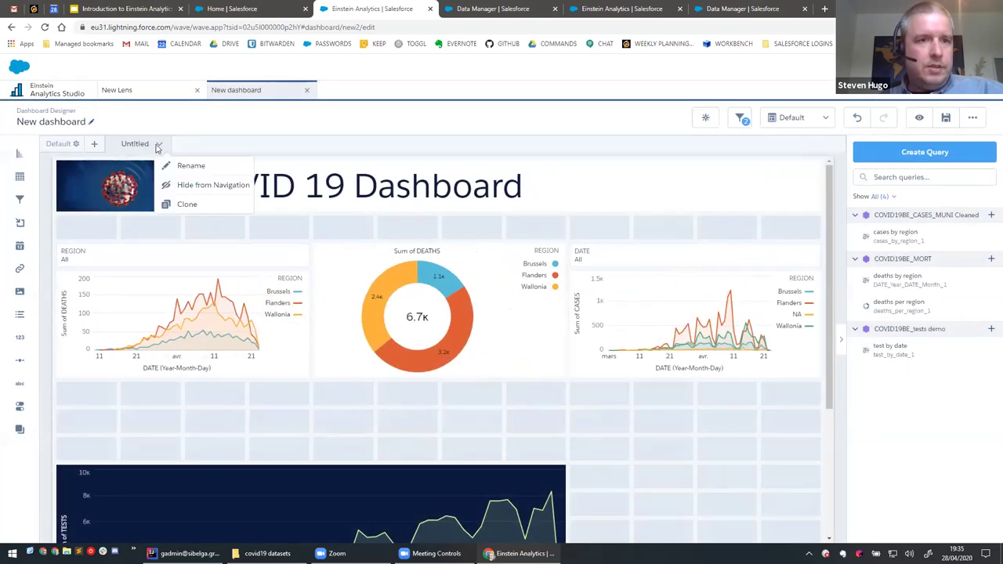
{"action": "left_click", "coordinate": [184, 164]}
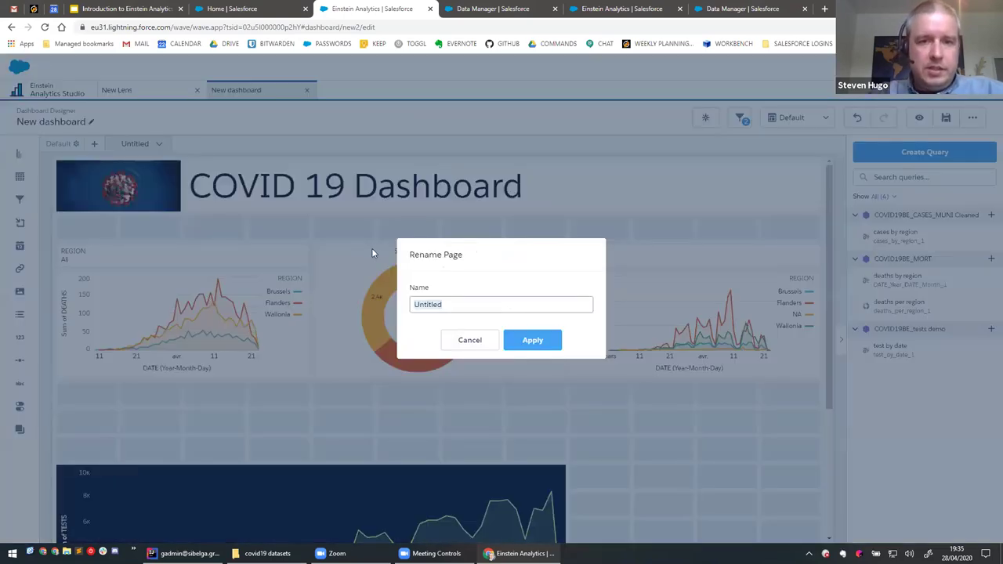
{"action": "type", "text": "Begi"}
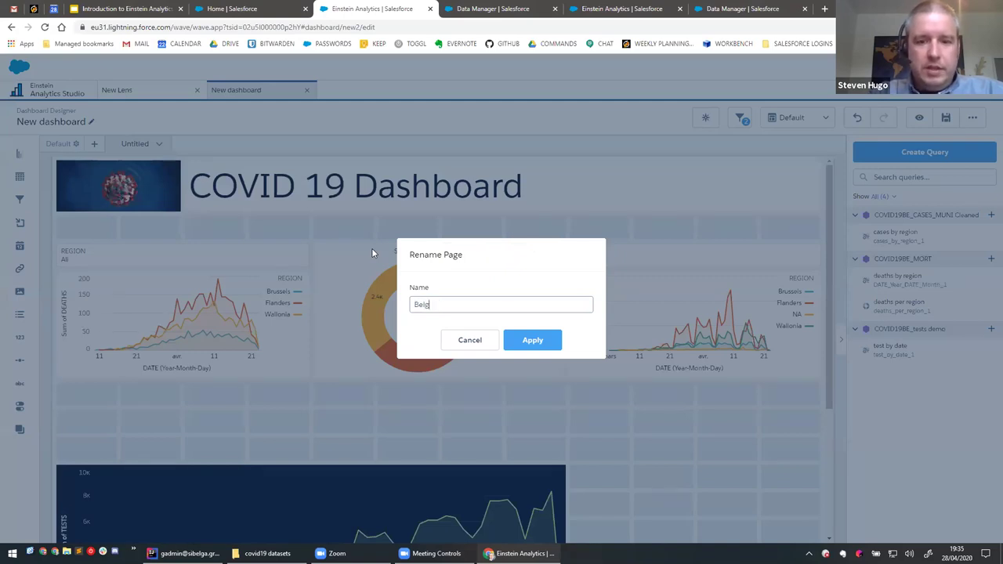
{"action": "left_click", "coordinate": [527, 343]}
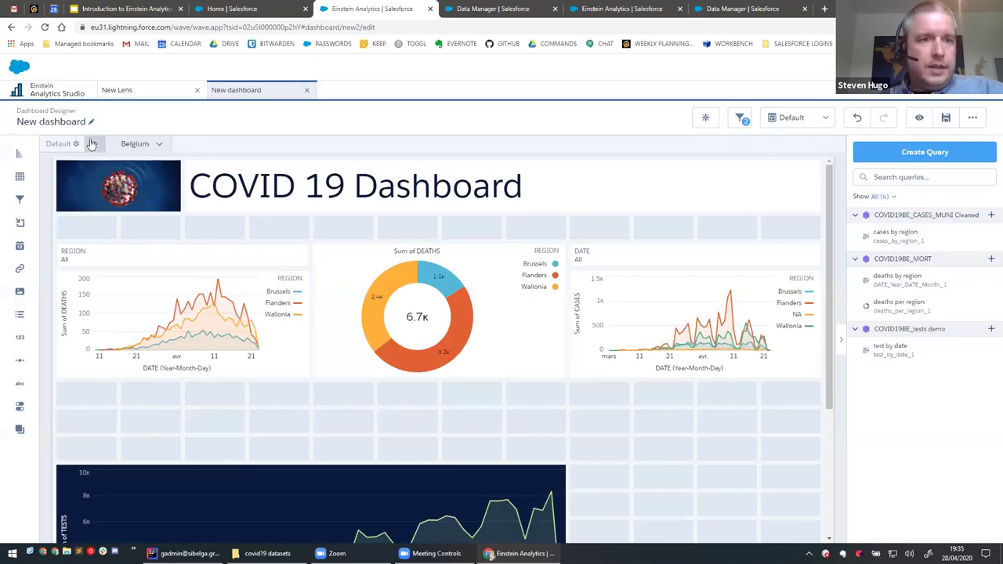
Add a page navigation widget across the empty row directly below the COVID 19 Dashboard header.
{"action": "left_click", "coordinate": [159, 145]}
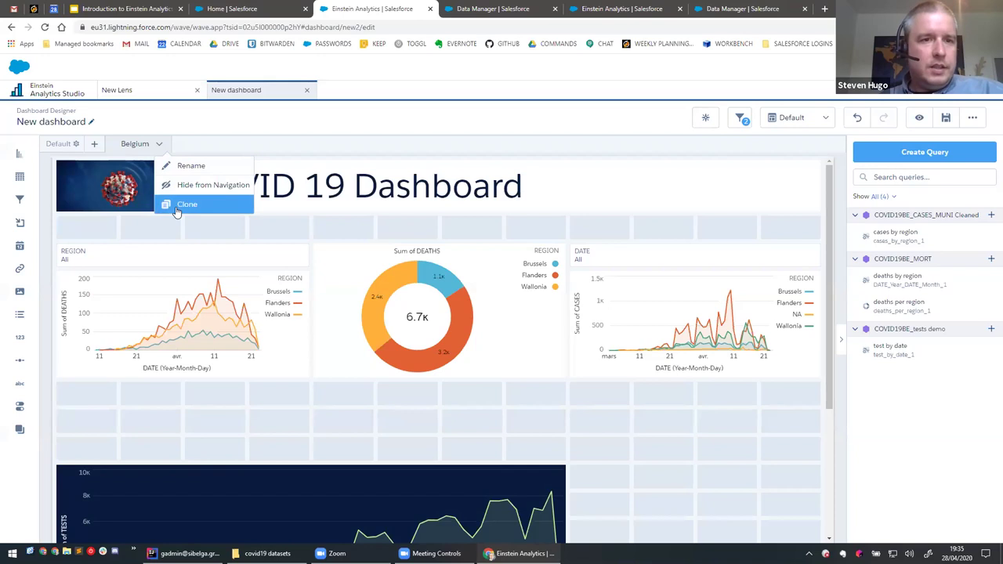
{"action": "left_click", "coordinate": [157, 231]}
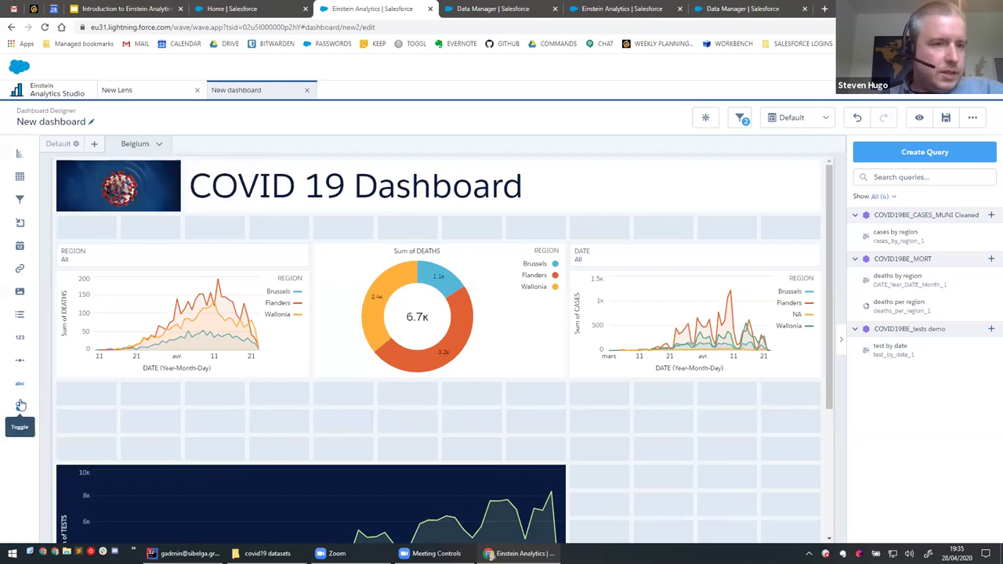
{"action": "left_click_drag", "start_coordinate": [19, 431], "coordinate": [136, 228]}
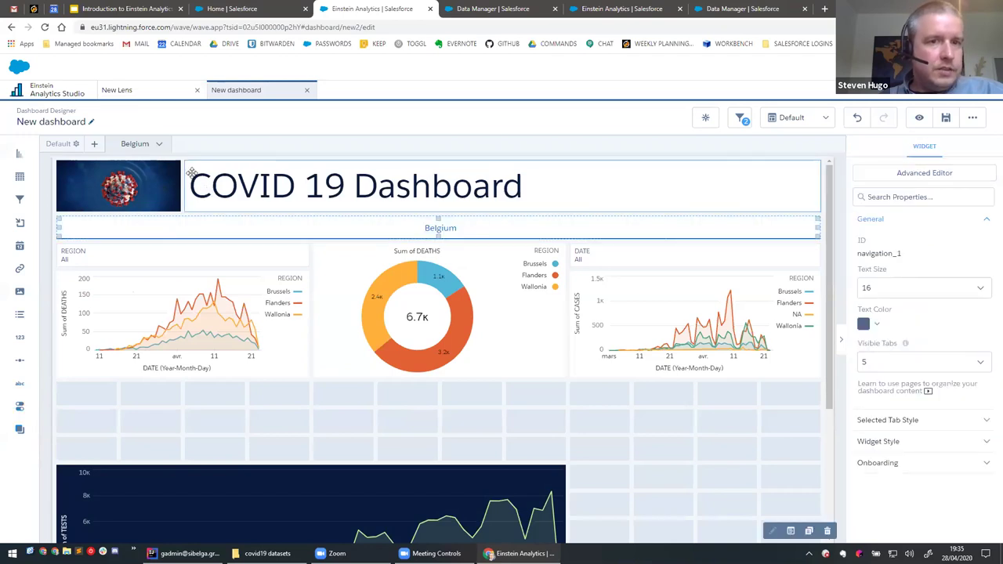
Clone the Belgium page and rename the copy as World.
{"action": "left_click", "coordinate": [159, 145]}
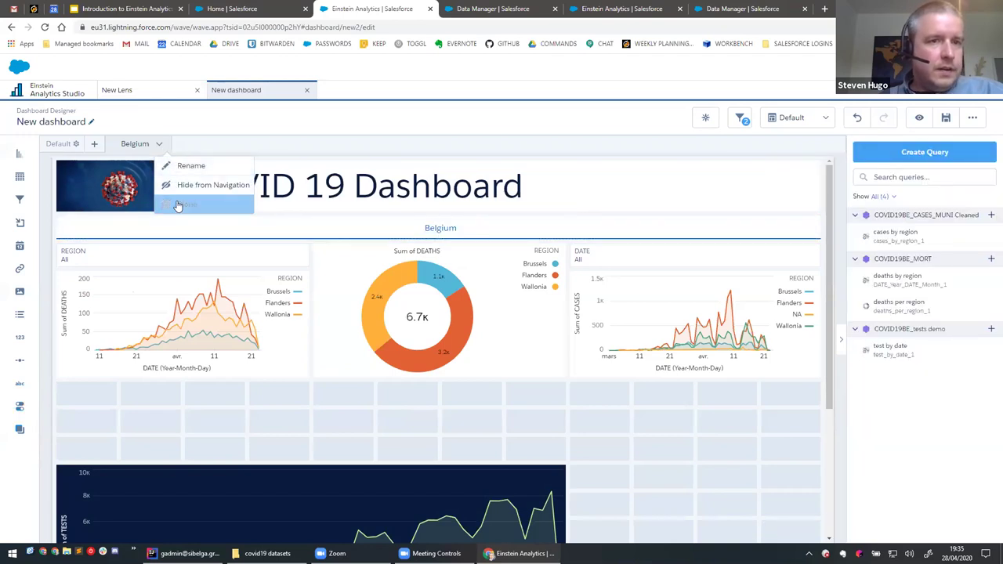
{"action": "left_click", "coordinate": [180, 204]}
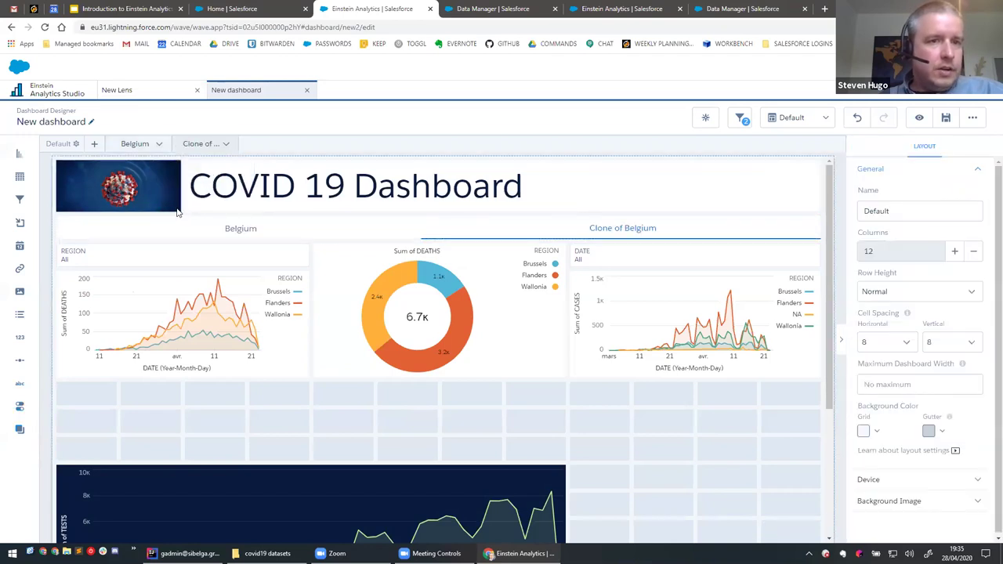
{"action": "left_click", "coordinate": [225, 144]}
{"action": "left_click", "coordinate": [252, 183]}
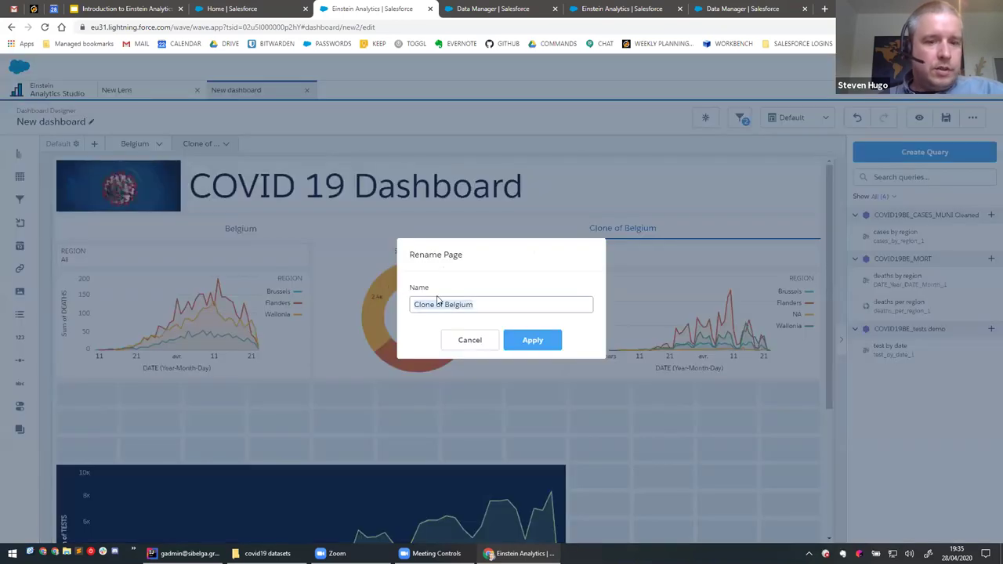
{"action": "type", "text": "World"}
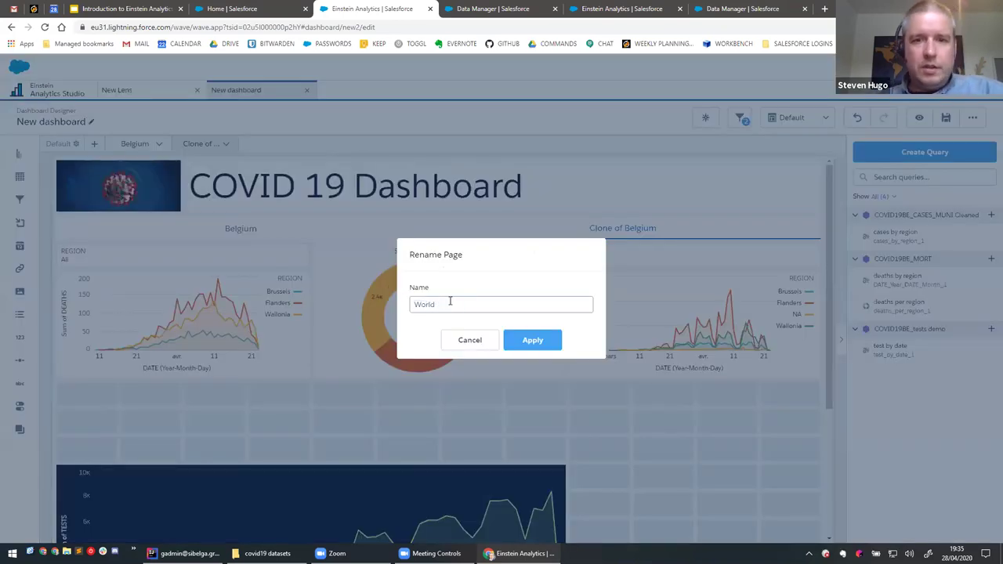
{"action": "left_click", "coordinate": [533, 340]}
Delete the region and date filters, deaths timeline and donut from the World page, removing only the widgets and keeping the global filters.
{"action": "left_click", "coordinate": [122, 296]}
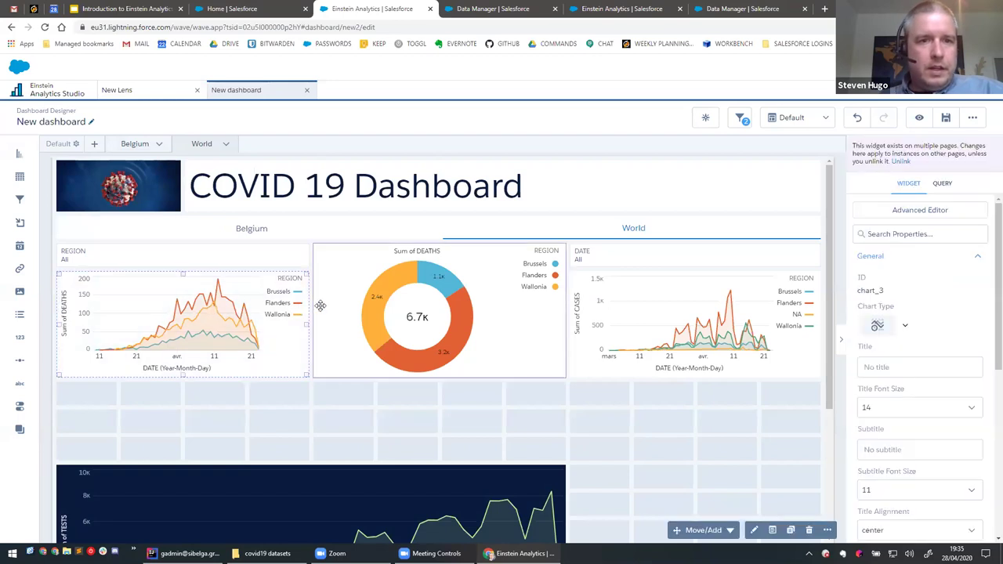
{"action": "left_click", "coordinate": [594, 263]}
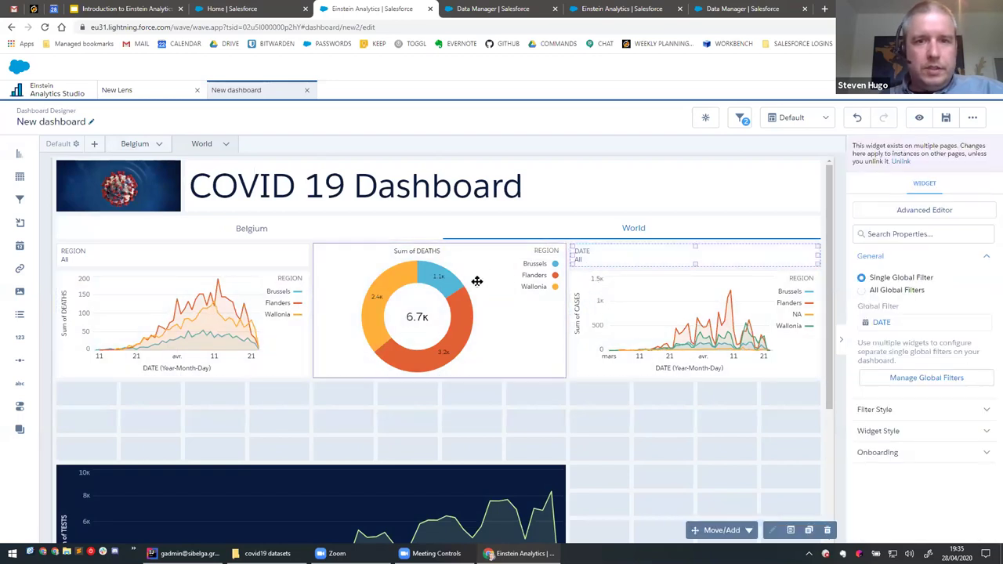
{"action": "left_click", "coordinate": [477, 280], "text": "shift"}
{"action": "left_click", "coordinate": [264, 298], "text": "shift"}
{"action": "left_click", "coordinate": [265, 261], "text": "shift"}
{"action": "key", "text": "Delete"}
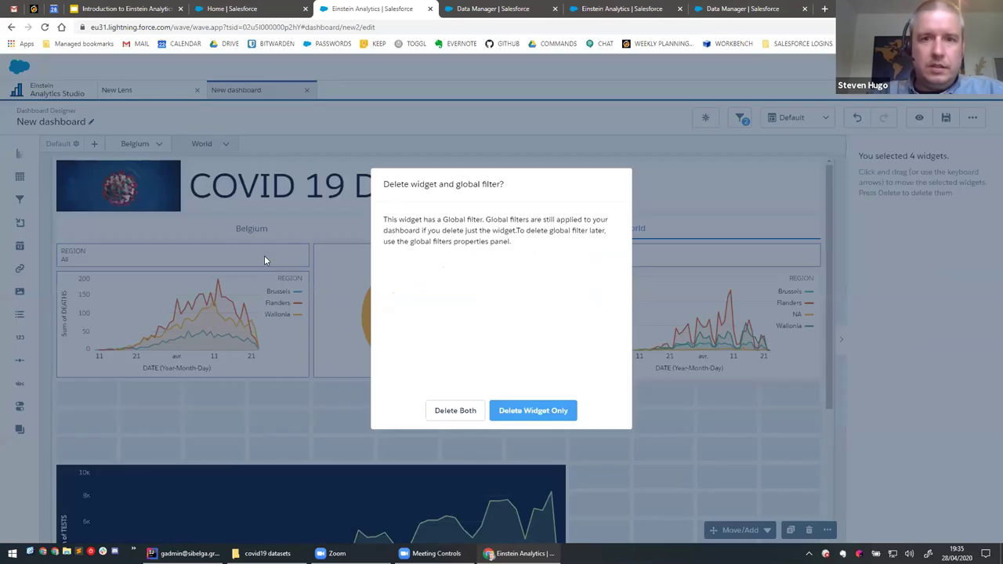
{"action": "left_click", "coordinate": [555, 411]}
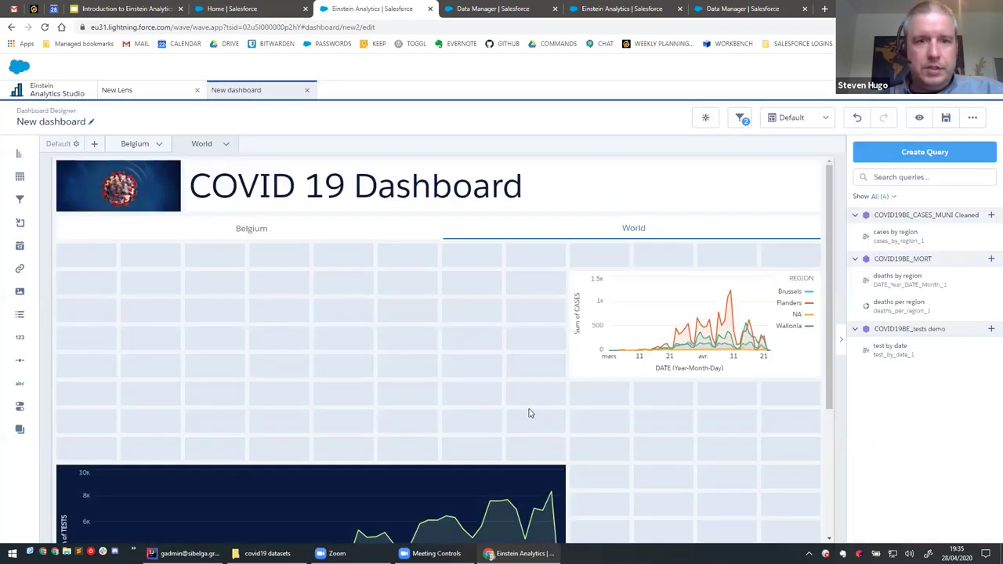
Delete the cases and tests timelines from the World page, then compare it with the Belgium page.
{"action": "left_click", "coordinate": [610, 341]}
{"action": "key", "text": "Delete"}
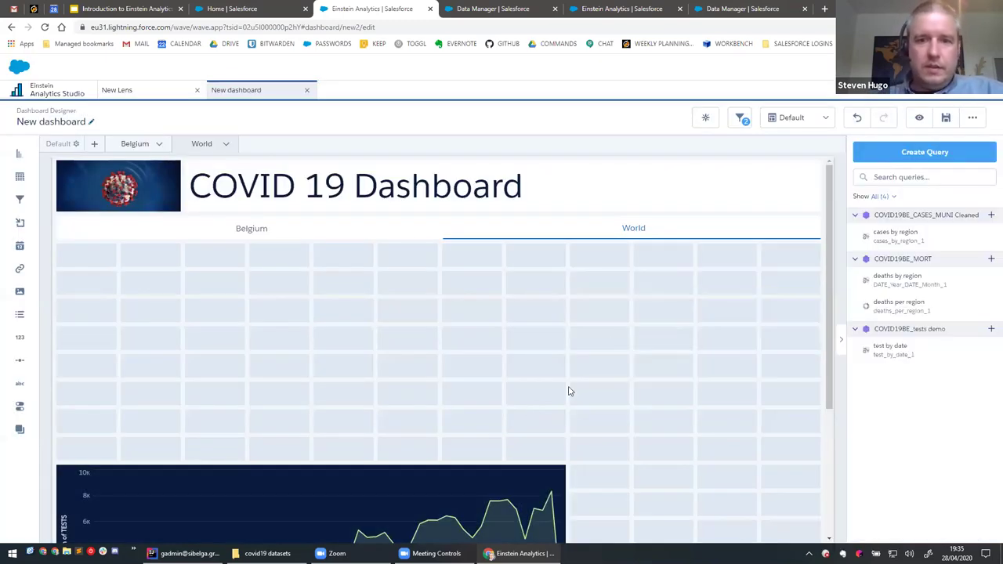
{"action": "left_click", "coordinate": [503, 473]}
{"action": "key", "text": "Delete"}
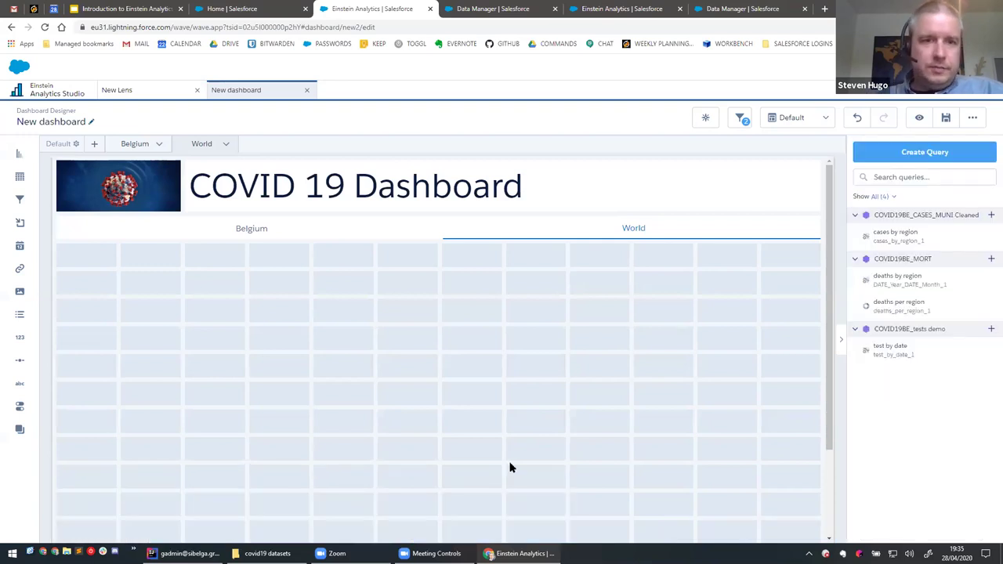
{"action": "left_click", "coordinate": [138, 143]}
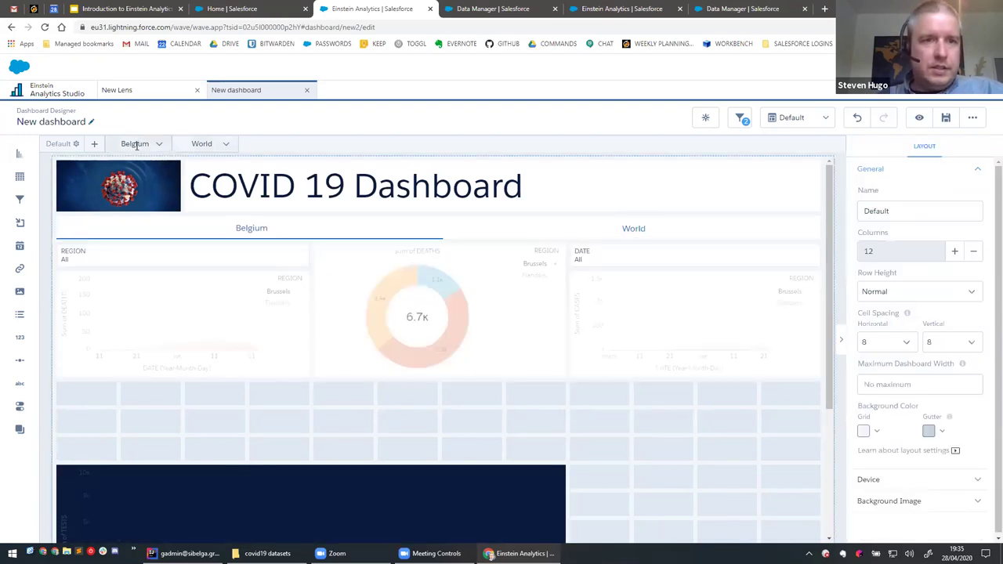
{"action": "left_click", "coordinate": [199, 144]}
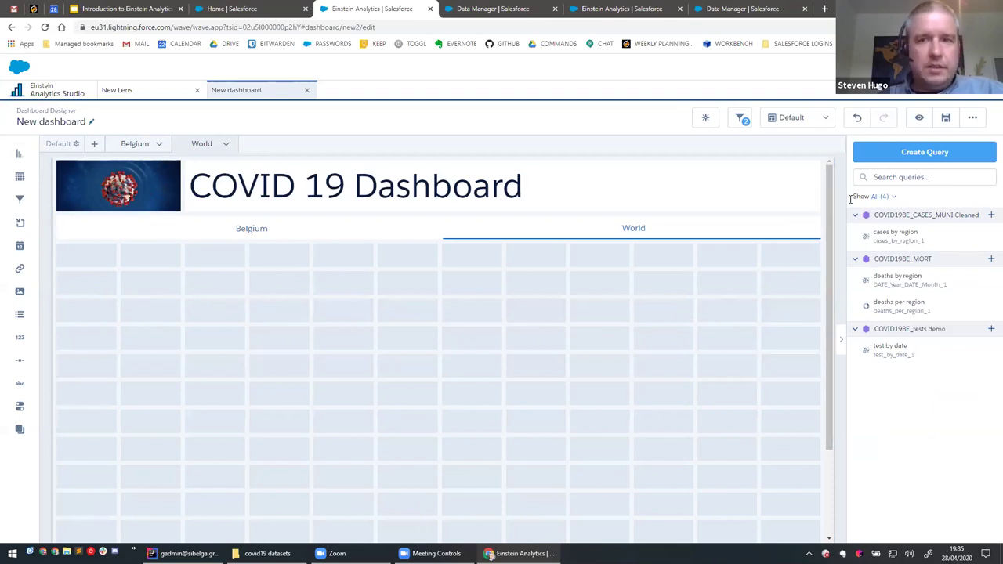
Create a query on the COVID-19-geographic-disbtribution-worldwide dataset using the sum of popData2018 as its measure.
{"action": "left_click", "coordinate": [912, 155]}
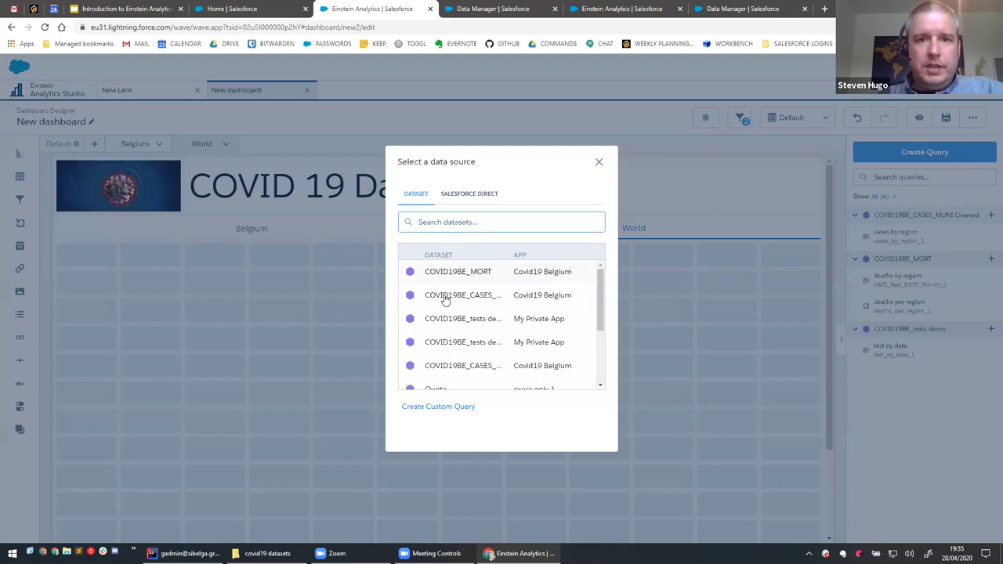
{"action": "scroll", "coordinate": [486, 341], "scroll_direction": "down", "scroll_amount": 1}
{"action": "scroll", "coordinate": [494, 349], "scroll_direction": "down", "scroll_amount": 2}
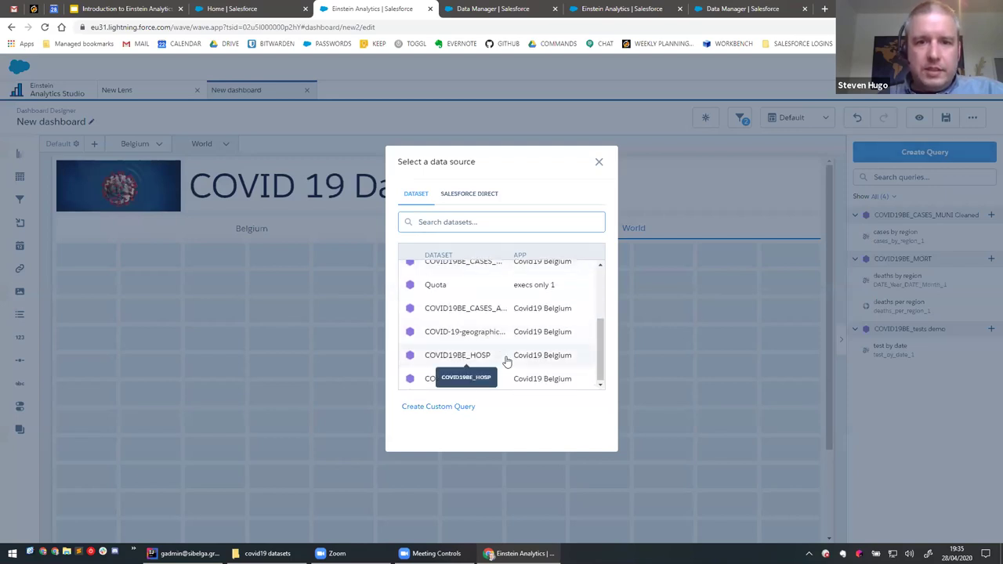
{"action": "left_click", "coordinate": [464, 331]}
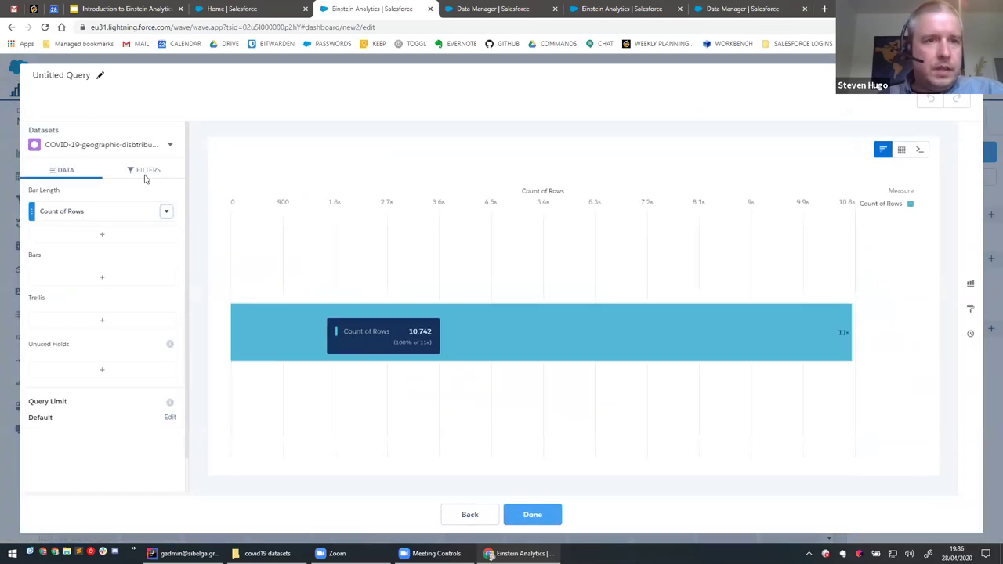
{"action": "left_click", "coordinate": [86, 215]}
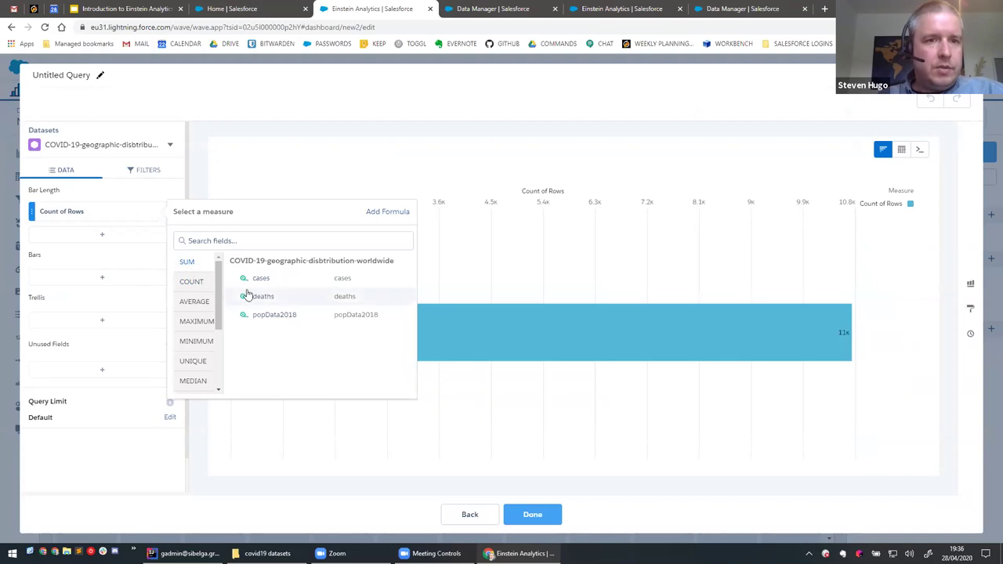
{"action": "left_click", "coordinate": [274, 314]}
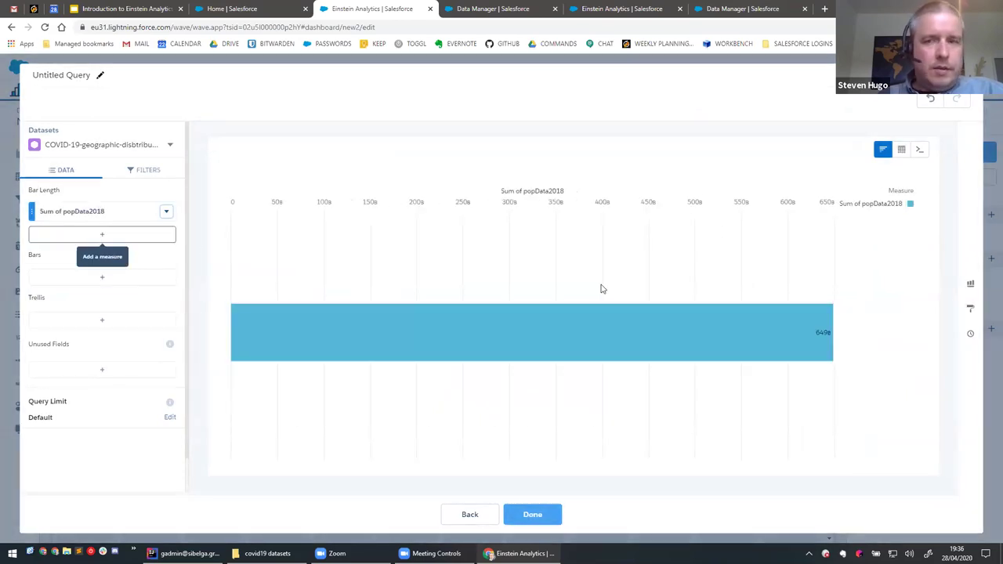
Change the query's chart type to Map, set countryterritoryCode as its locations and finish the query.
{"action": "left_click", "coordinate": [972, 286]}
{"action": "scroll", "coordinate": [888, 364], "scroll_direction": "down", "scroll_amount": 3}
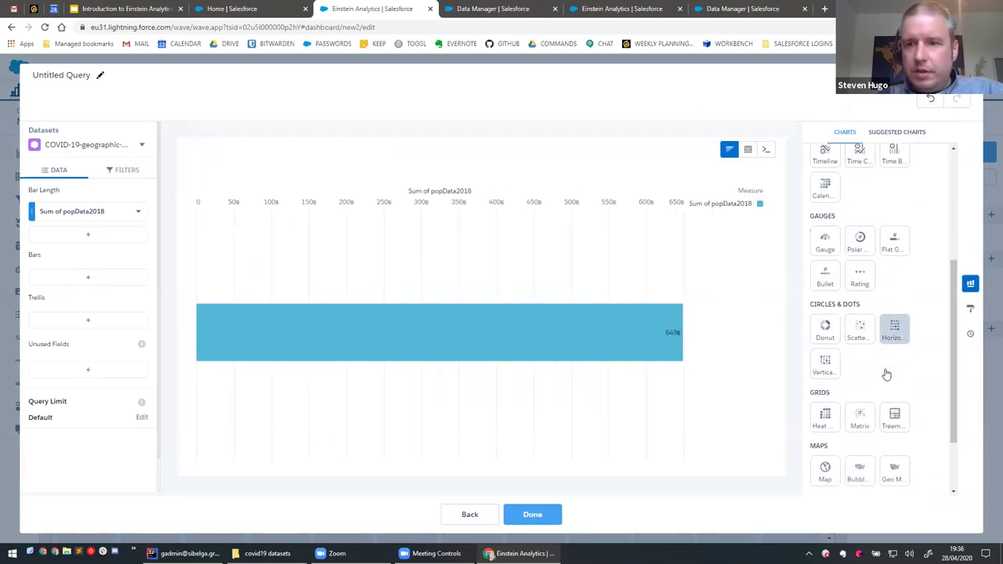
{"action": "scroll", "coordinate": [886, 373], "scroll_direction": "down", "scroll_amount": 2}
{"action": "left_click", "coordinate": [826, 400]}
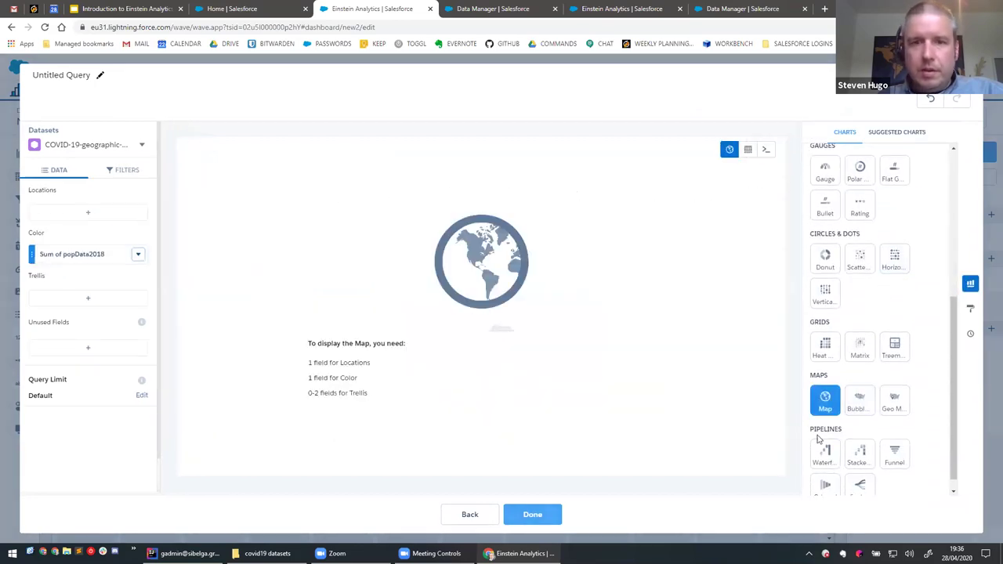
{"action": "left_click", "coordinate": [83, 213]}
{"action": "left_click", "coordinate": [232, 118]}
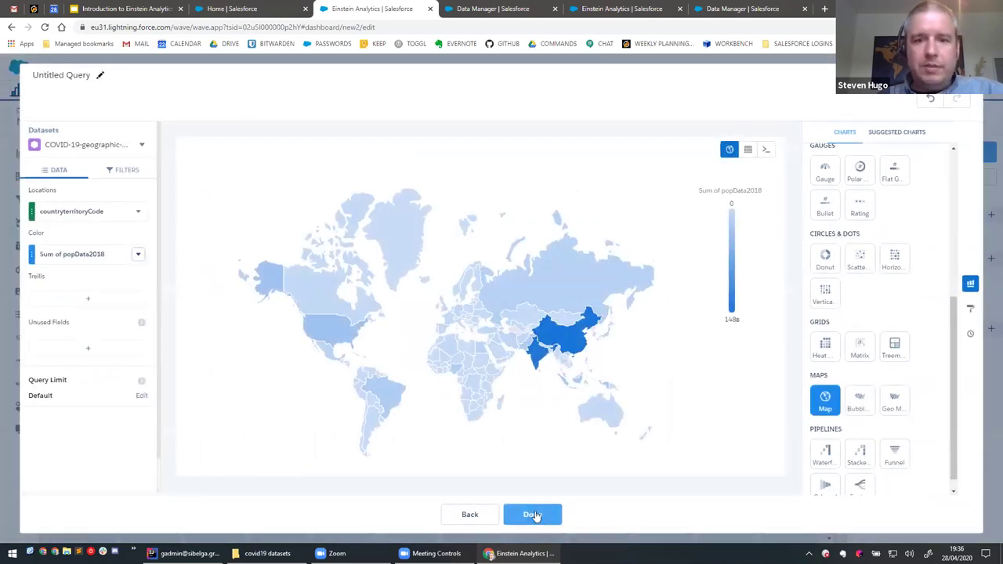
{"action": "left_click", "coordinate": [533, 515]}
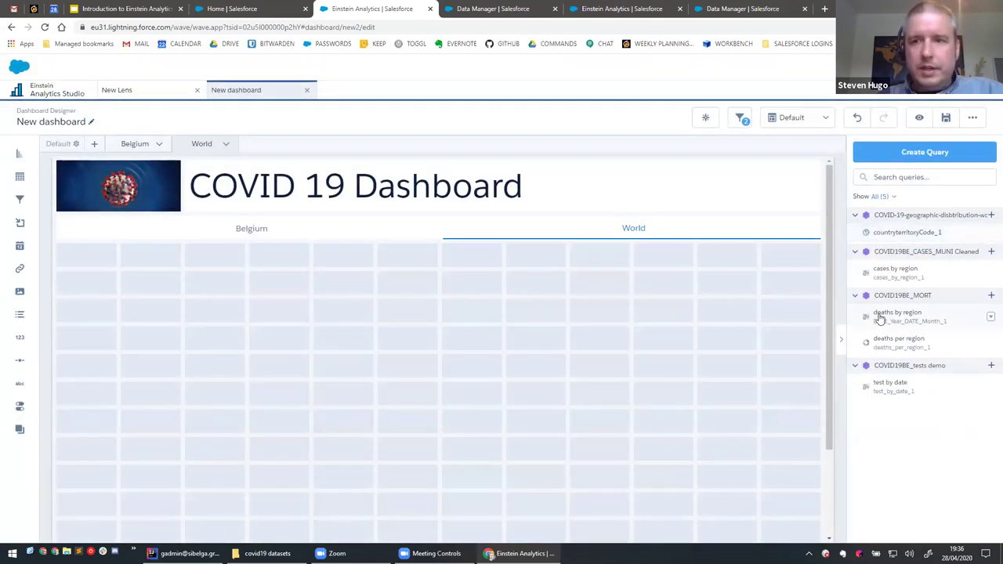
Place the population map below the World page's navigation, about 8 columns wide and 9 rows high, and preview the dashboard.
{"action": "left_click_drag", "start_coordinate": [927, 237], "coordinate": [544, 483]}
{"action": "left_click", "coordinate": [253, 344]}
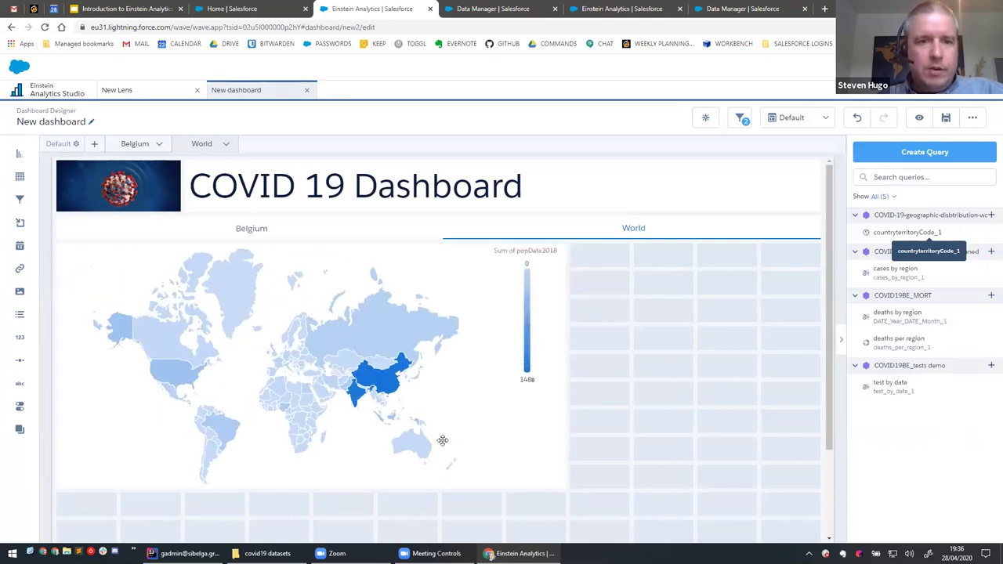
{"action": "left_click", "coordinate": [181, 375]}
{"action": "left_click", "coordinate": [919, 118]}
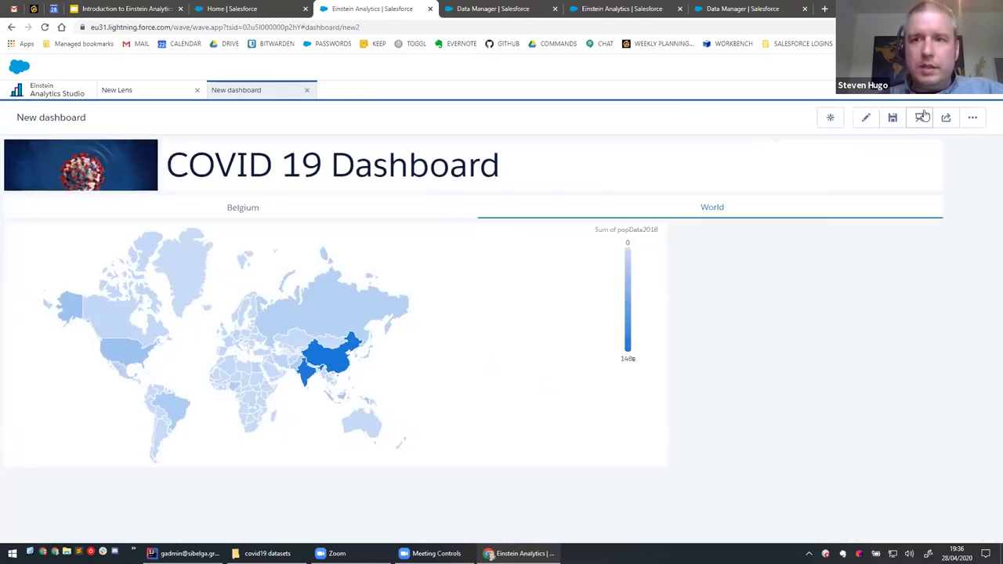
{"action": "mouse_move", "coordinate": [189, 350]}
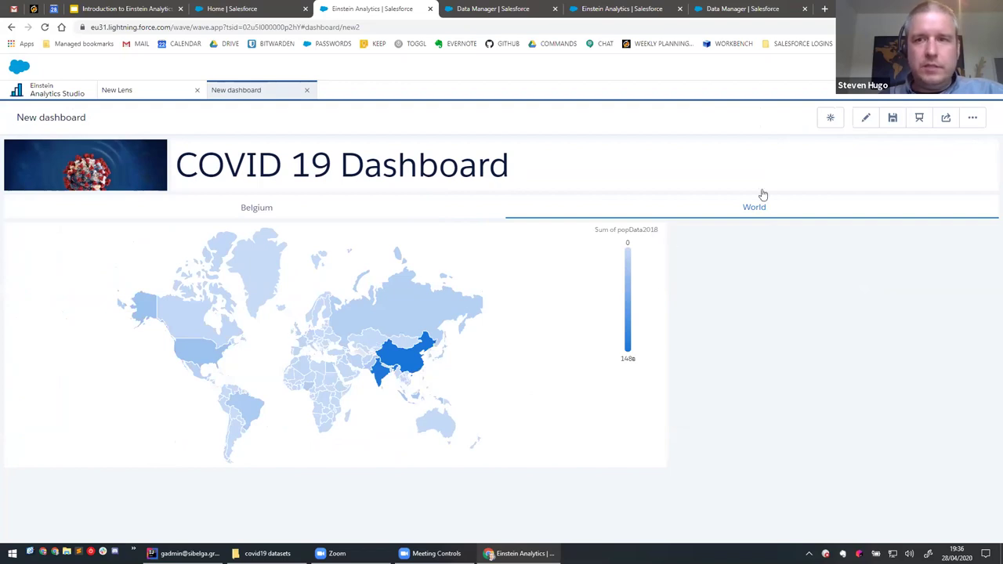
{"action": "left_click", "coordinate": [866, 117]}
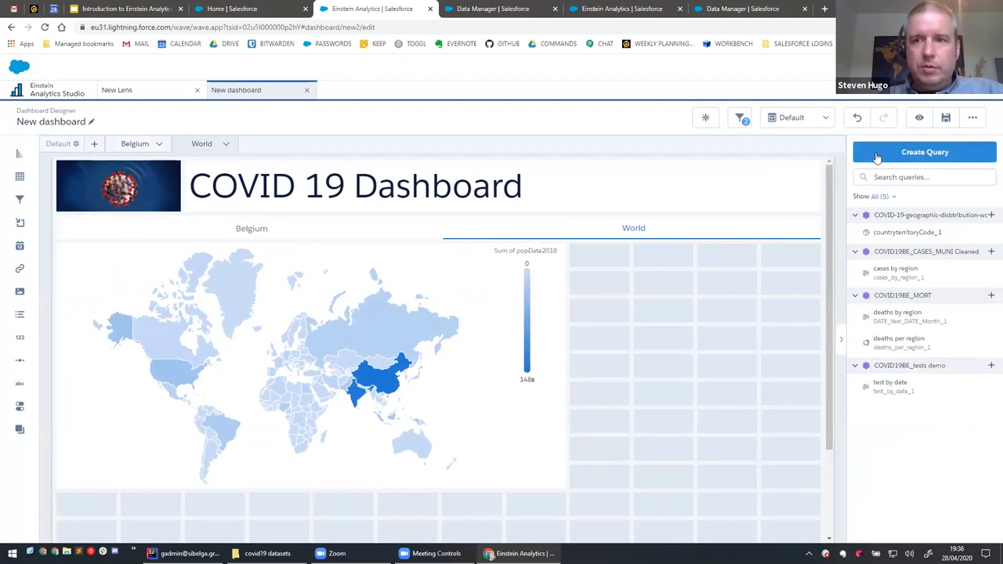
{"action": "left_click", "coordinate": [893, 154]}
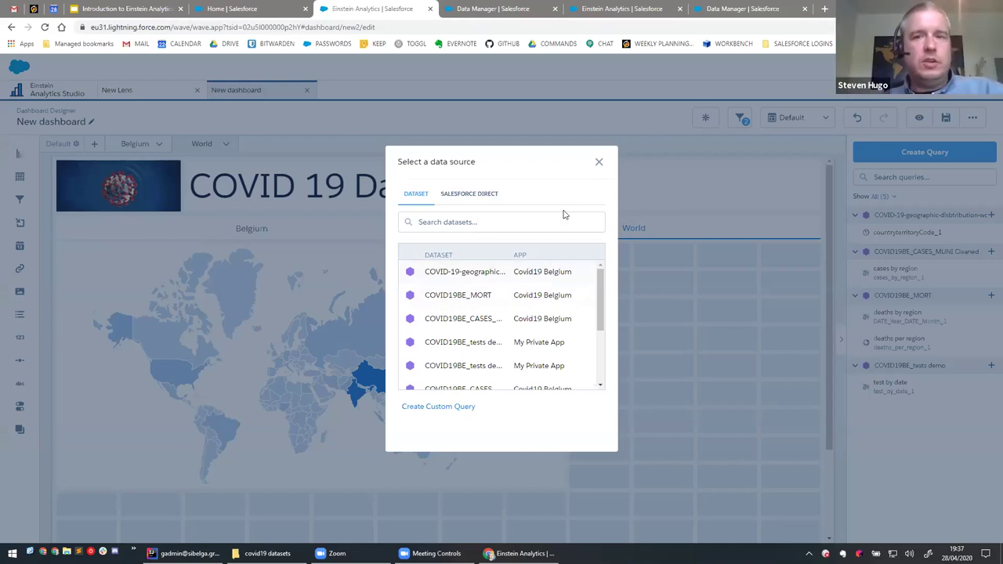
{"action": "left_click", "coordinate": [599, 163]}
Browse the dashboards in the Covid19 Belgium app, open the Belgium COVID-19 Dashboard and close it again.
{"action": "left_click", "coordinate": [49, 92]}
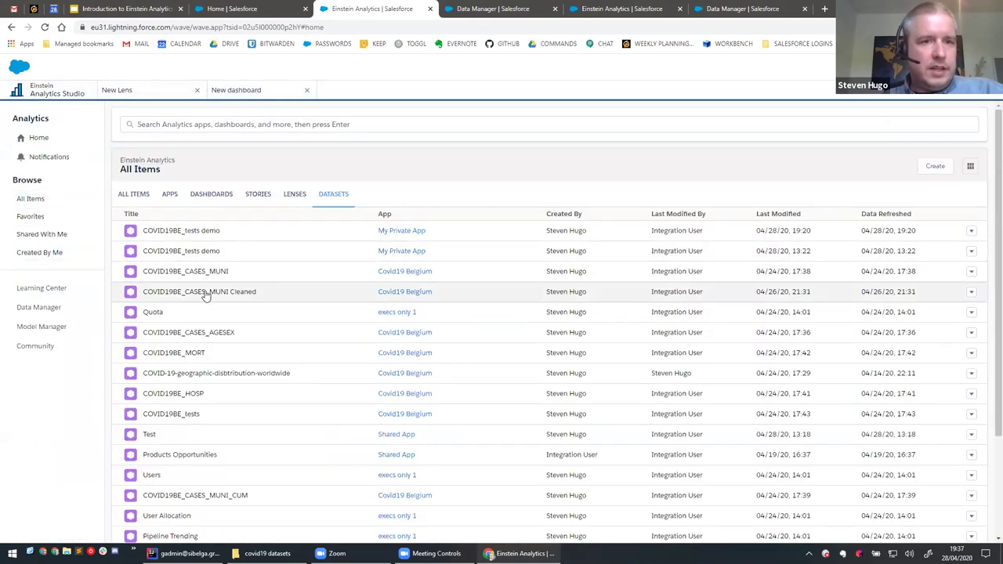
{"action": "left_click", "coordinate": [209, 193]}
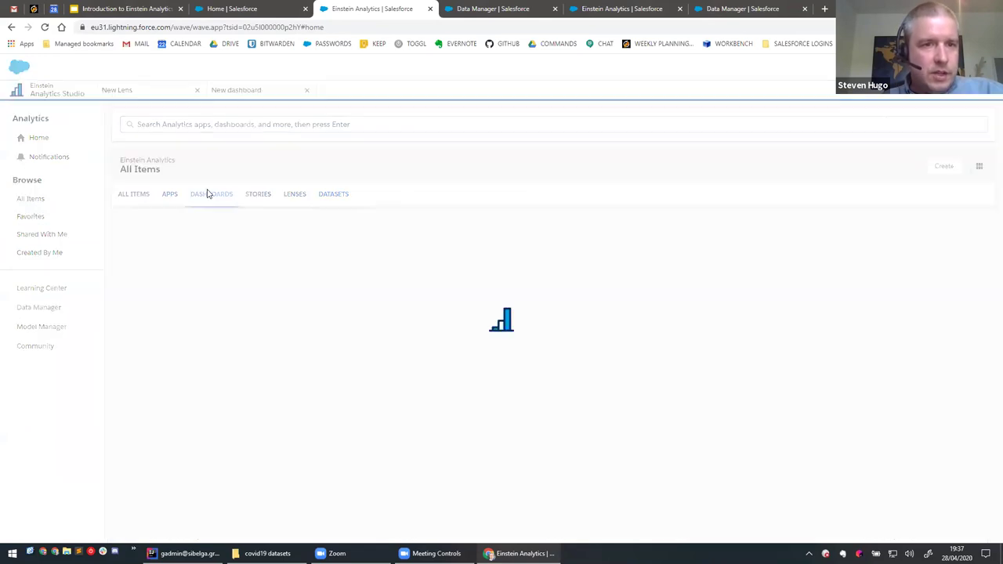
{"action": "left_click", "coordinate": [169, 194]}
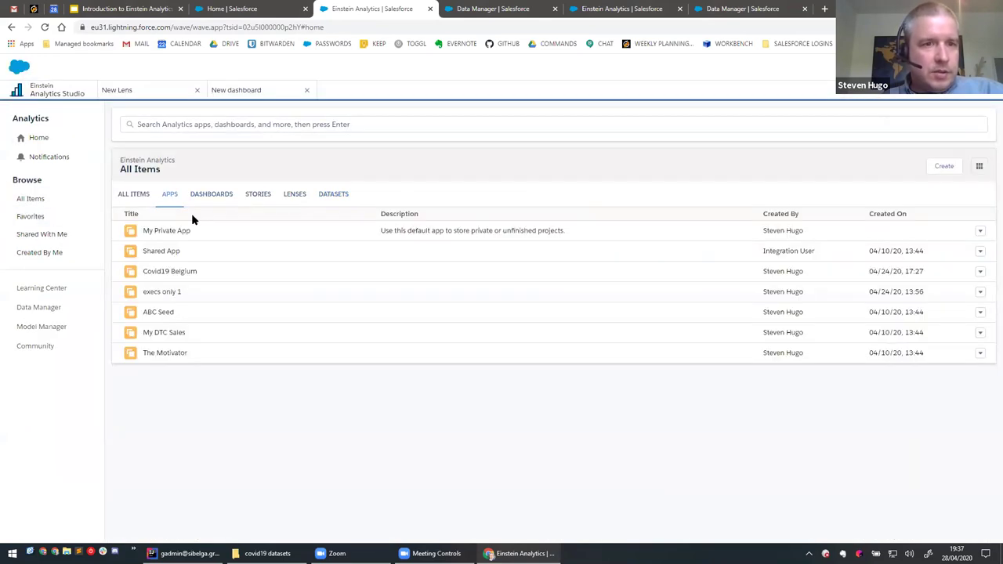
{"action": "left_click", "coordinate": [169, 272]}
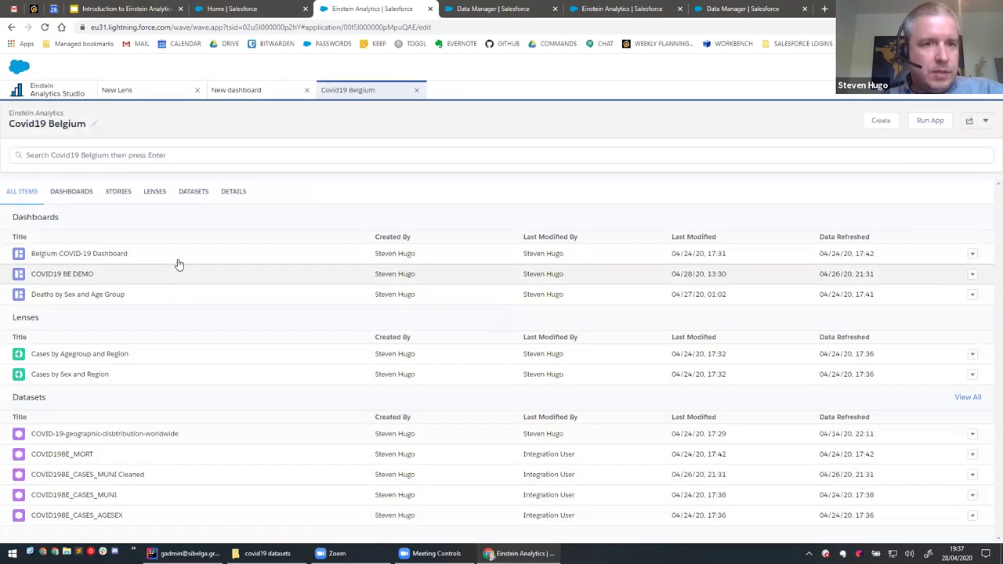
{"action": "left_click", "coordinate": [72, 192]}
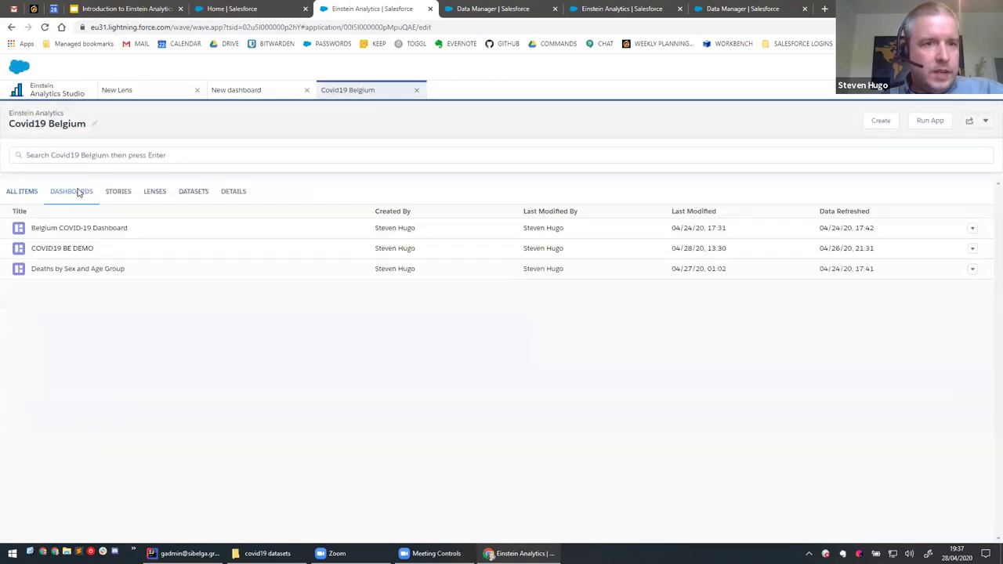
{"action": "left_click", "coordinate": [84, 230]}
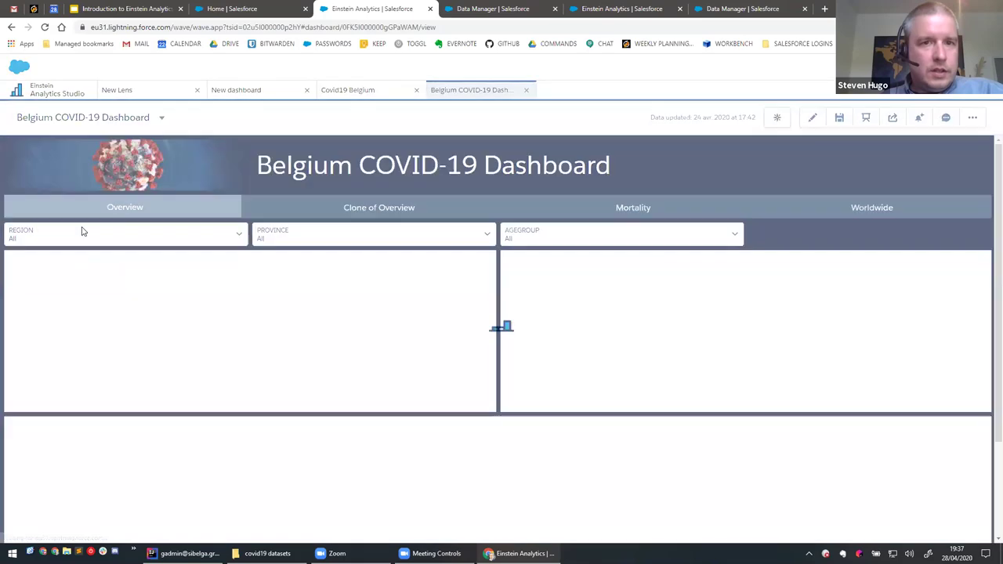
{"action": "left_click", "coordinate": [526, 90]}
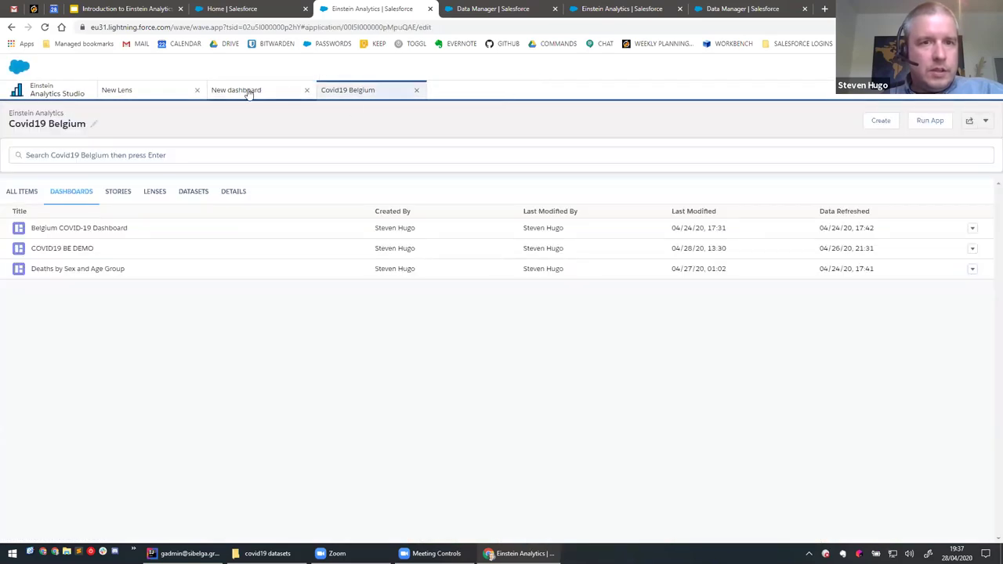
Open the COVID19 BE DEMO dashboard from the Covid19 Belgium app.
{"action": "left_click", "coordinate": [51, 94]}
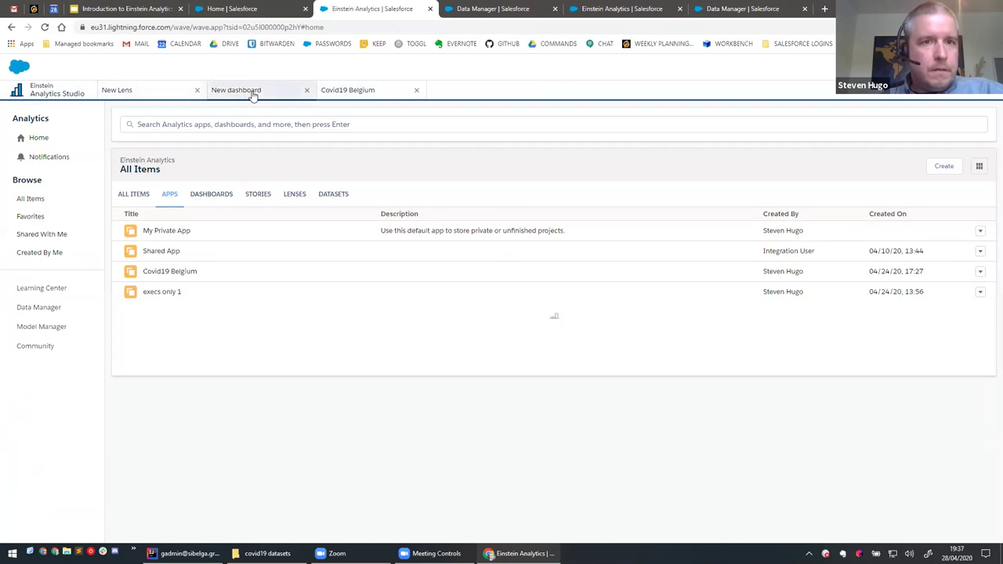
{"action": "left_click", "coordinate": [336, 90]}
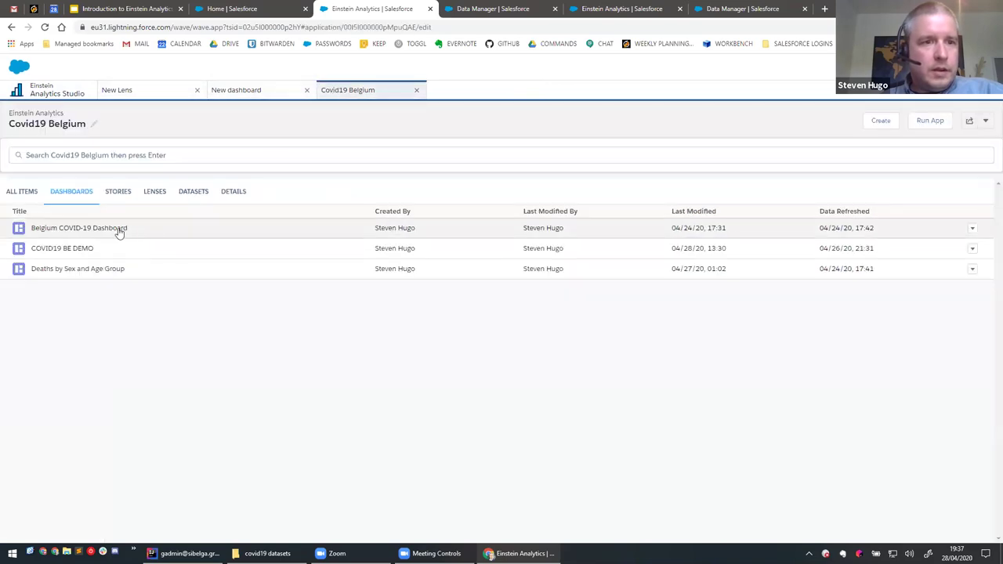
{"action": "left_click", "coordinate": [91, 251]}
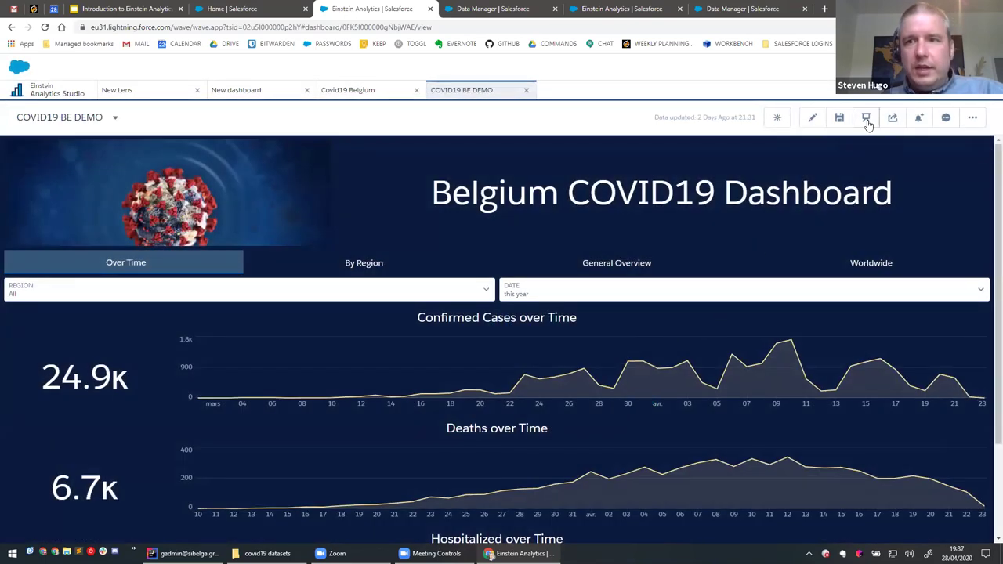
Present the COVID19 BE DEMO dashboard full screen and filter its Over Time page to the Brussels region.
{"action": "left_click", "coordinate": [866, 119]}
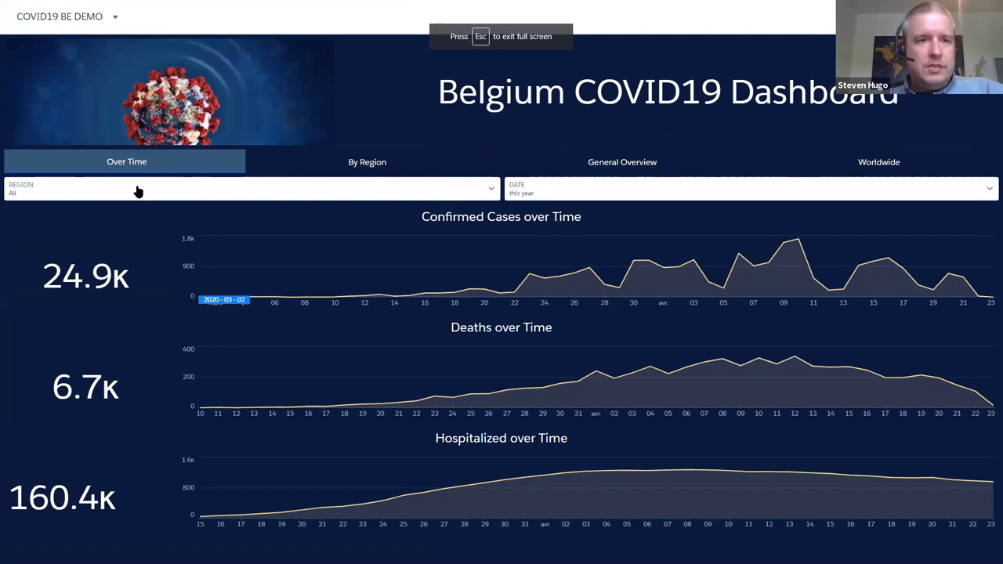
{"action": "left_click", "coordinate": [196, 192]}
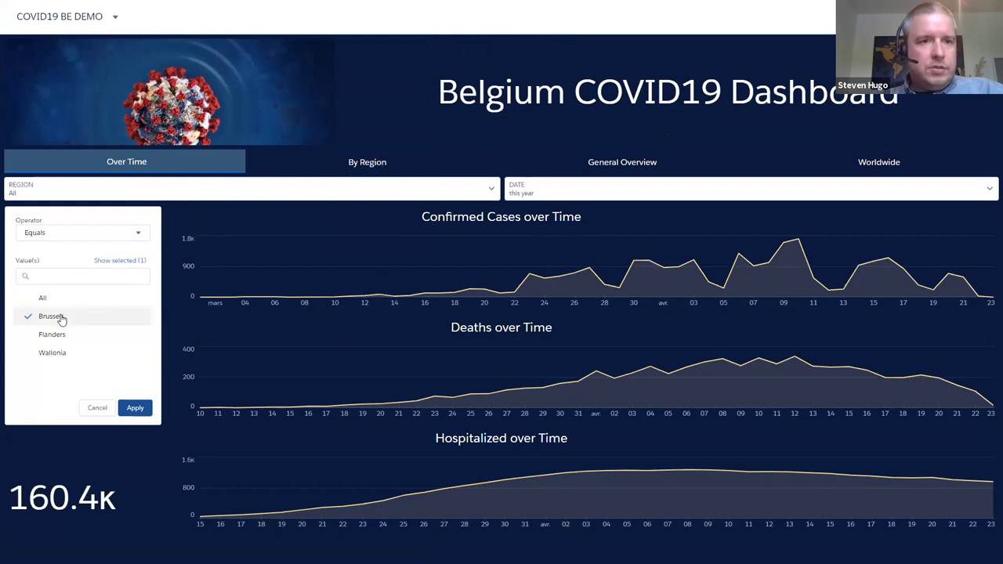
{"action": "left_click", "coordinate": [134, 407]}
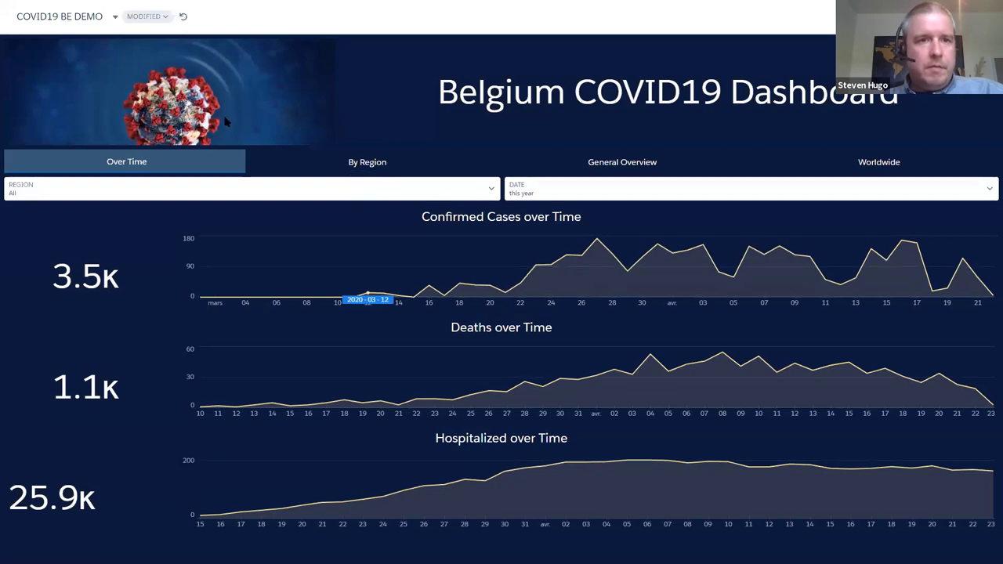
On the By Region page, filter the charts through the Confirmed Cases by Region donut, first to Flanders and after that to Wallonia.
{"action": "left_click", "coordinate": [353, 164]}
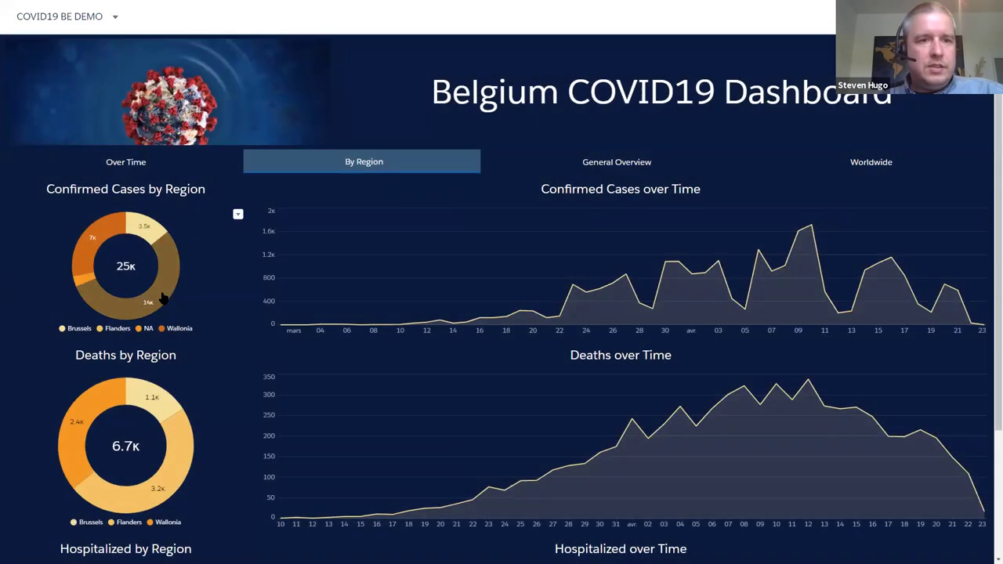
{"action": "left_click", "coordinate": [162, 297]}
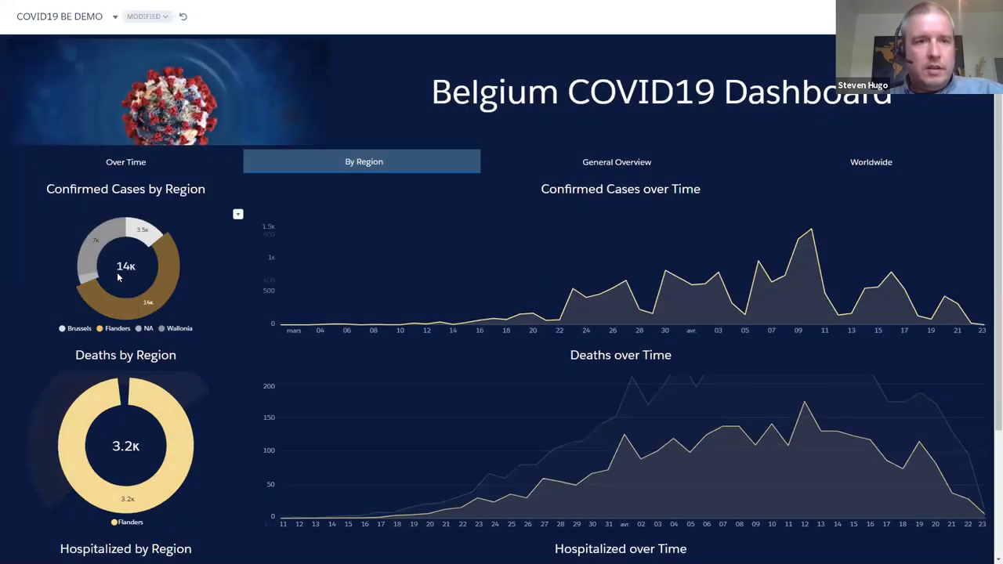
{"action": "left_click", "coordinate": [88, 251]}
{"action": "scroll", "coordinate": [245, 327], "scroll_direction": "down", "scroll_amount": 2}
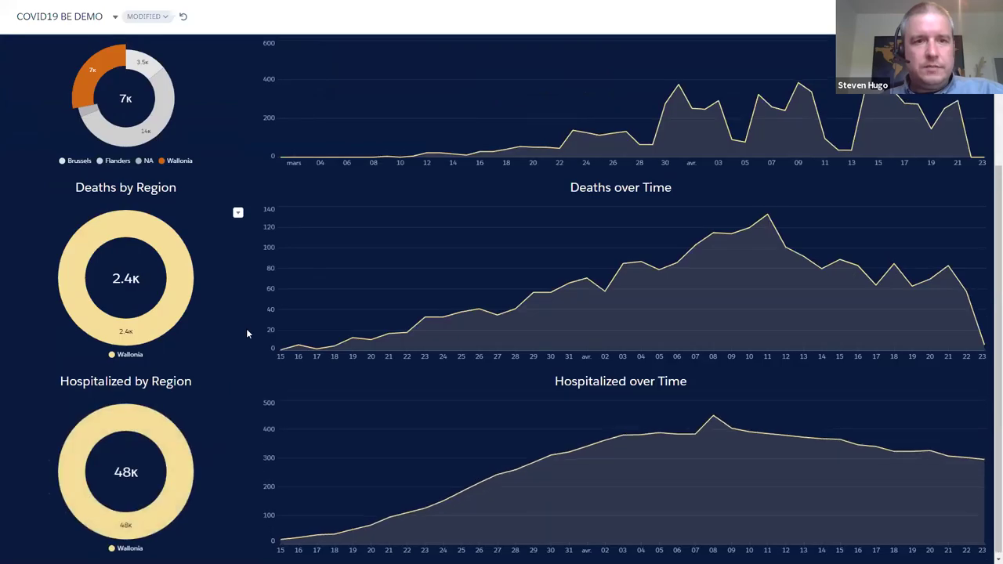
{"action": "scroll", "coordinate": [246, 329], "scroll_direction": "up", "scroll_amount": 2}
Examine the General Overview page with the Wallonia selection and reset the dashboard to its initial state.
{"action": "left_click", "coordinate": [582, 166]}
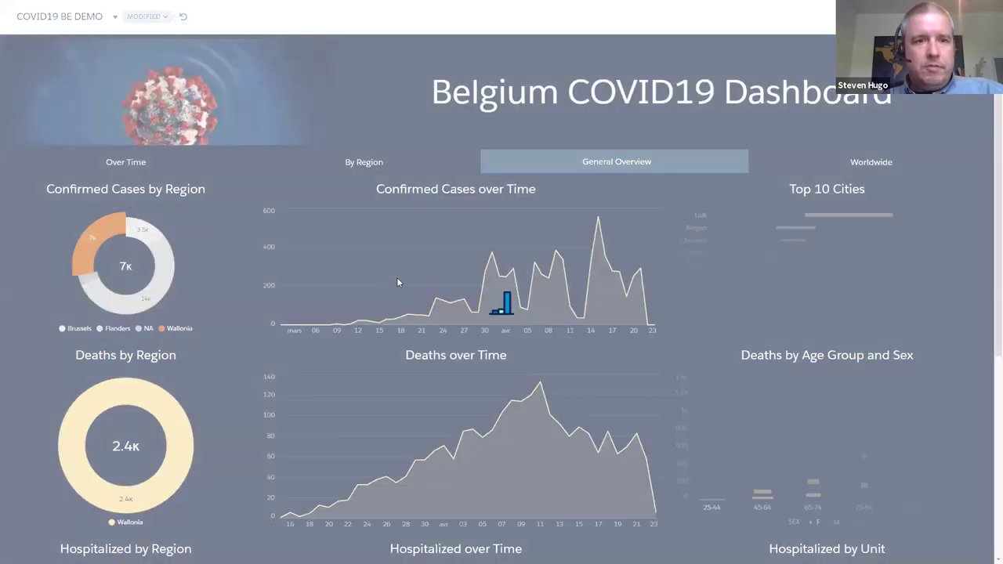
{"action": "scroll", "coordinate": [545, 333], "scroll_direction": "down", "scroll_amount": 1}
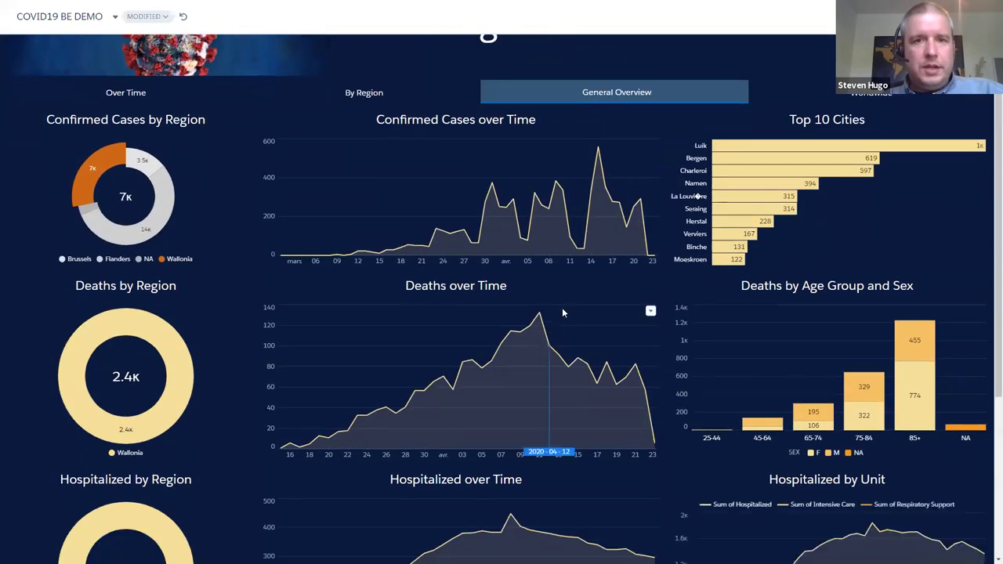
{"action": "scroll", "coordinate": [223, 88], "scroll_direction": "up", "scroll_amount": 1}
{"action": "left_click", "coordinate": [185, 21]}
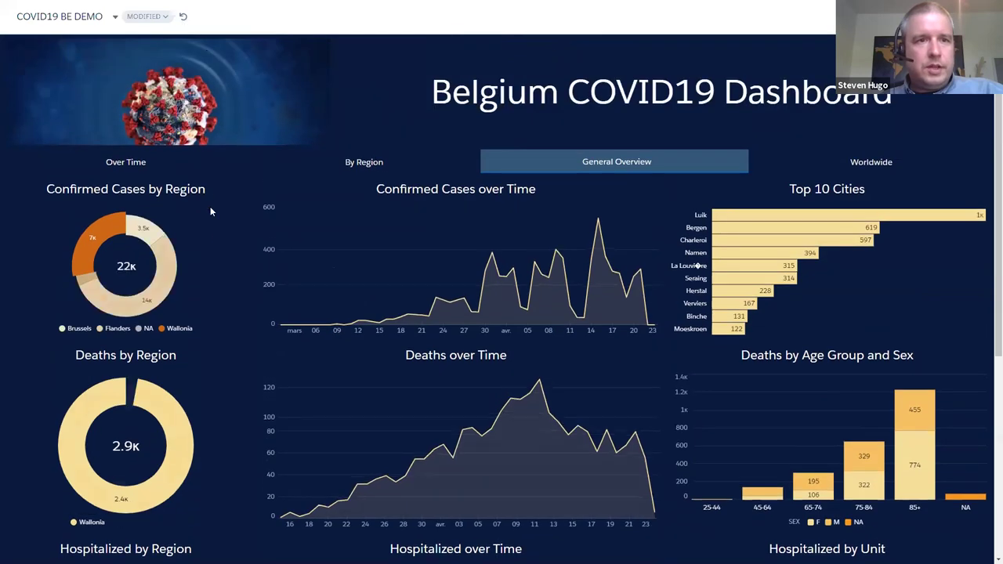
Filter the General Overview page to females aged 75-84 through the Deaths by Age Group and Sex chart and examine the charts.
{"action": "scroll", "coordinate": [716, 353], "scroll_direction": "down", "scroll_amount": 3}
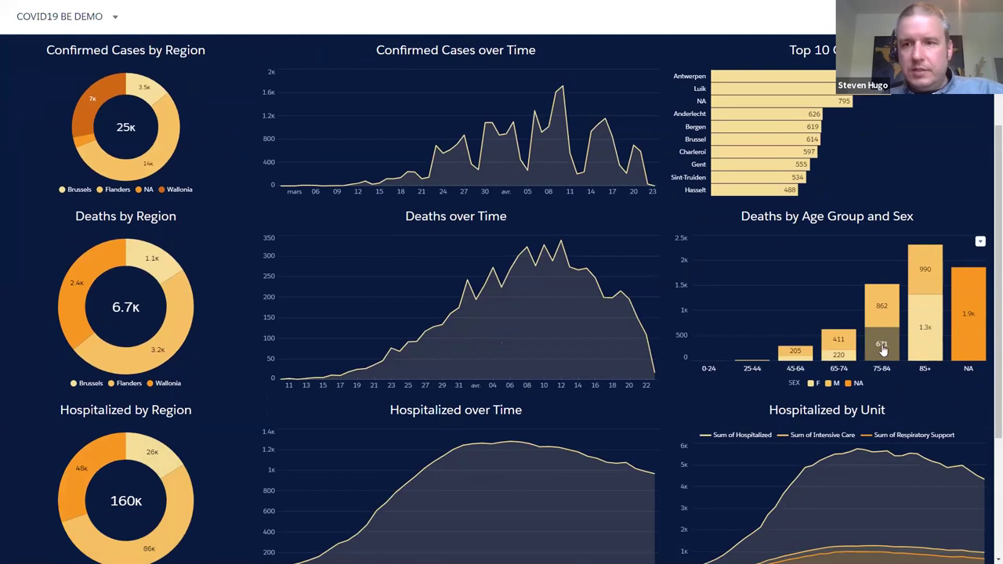
{"action": "mouse_move", "coordinate": [888, 351]}
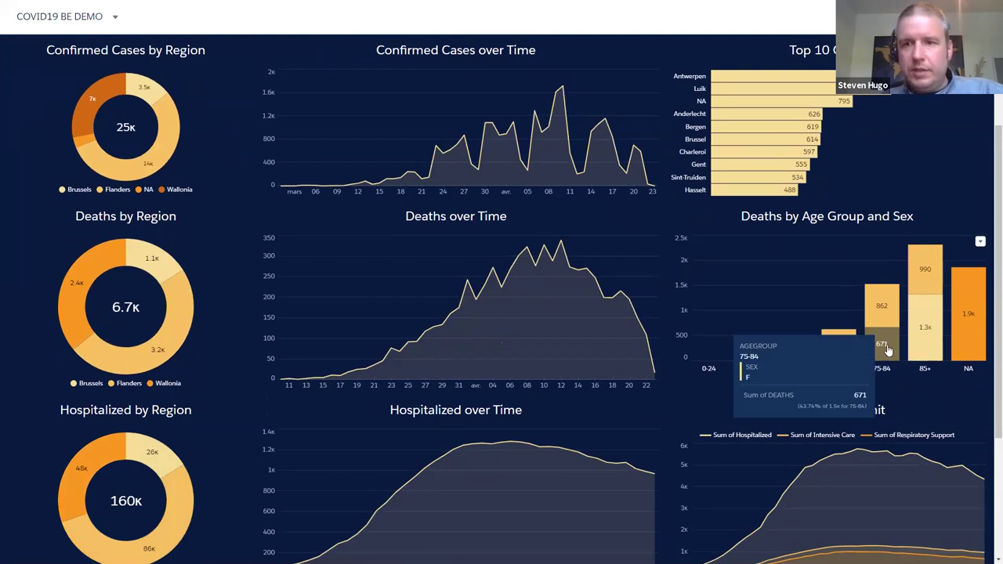
{"action": "left_click", "coordinate": [888, 351]}
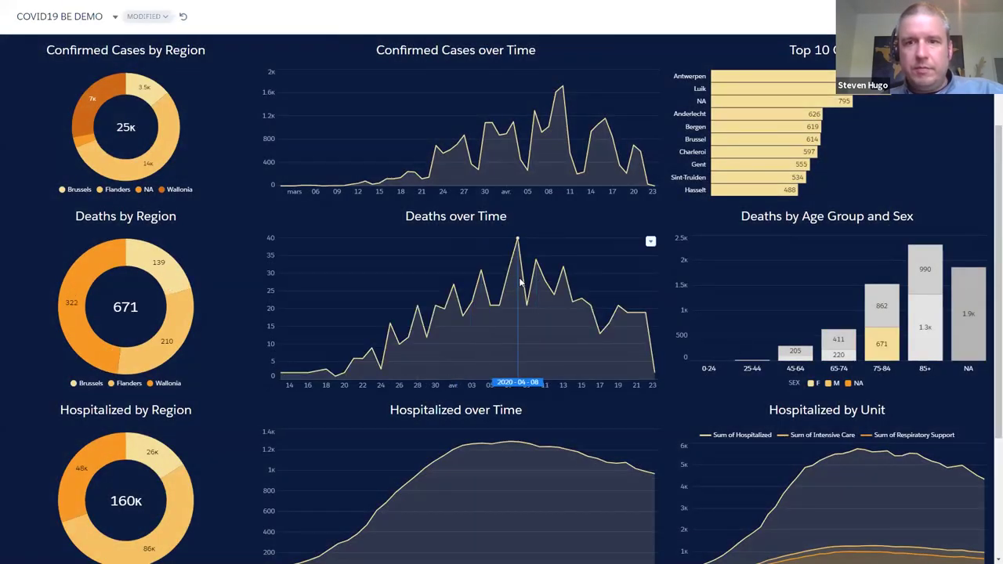
{"action": "scroll", "coordinate": [520, 282], "scroll_direction": "down", "scroll_amount": 2}
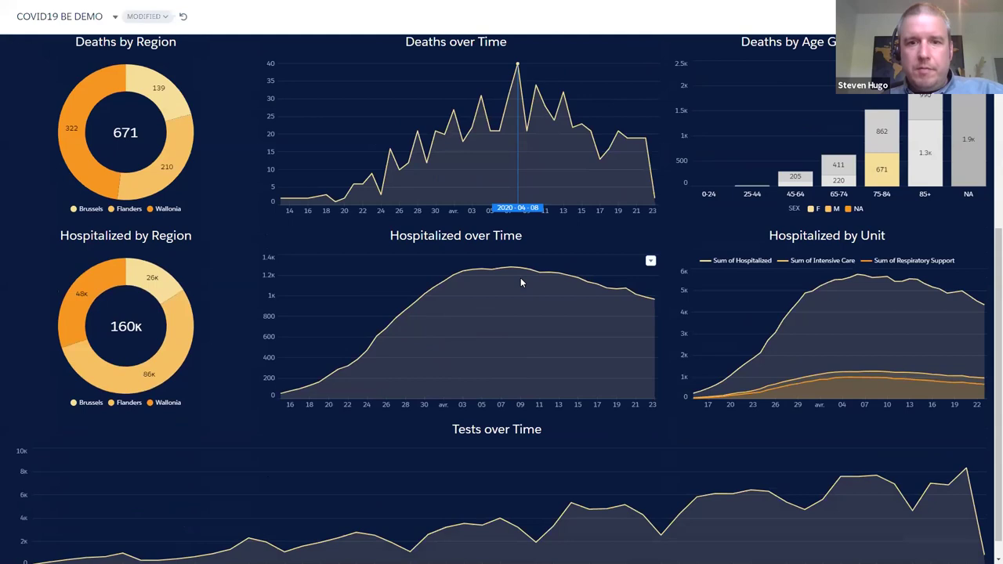
{"action": "scroll", "coordinate": [520, 279], "scroll_direction": "up", "scroll_amount": 4}
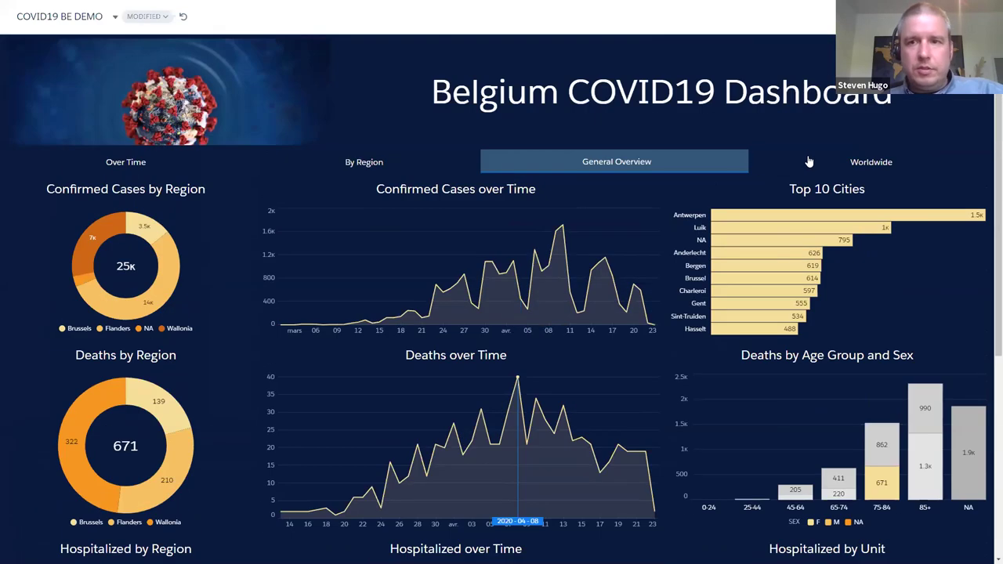